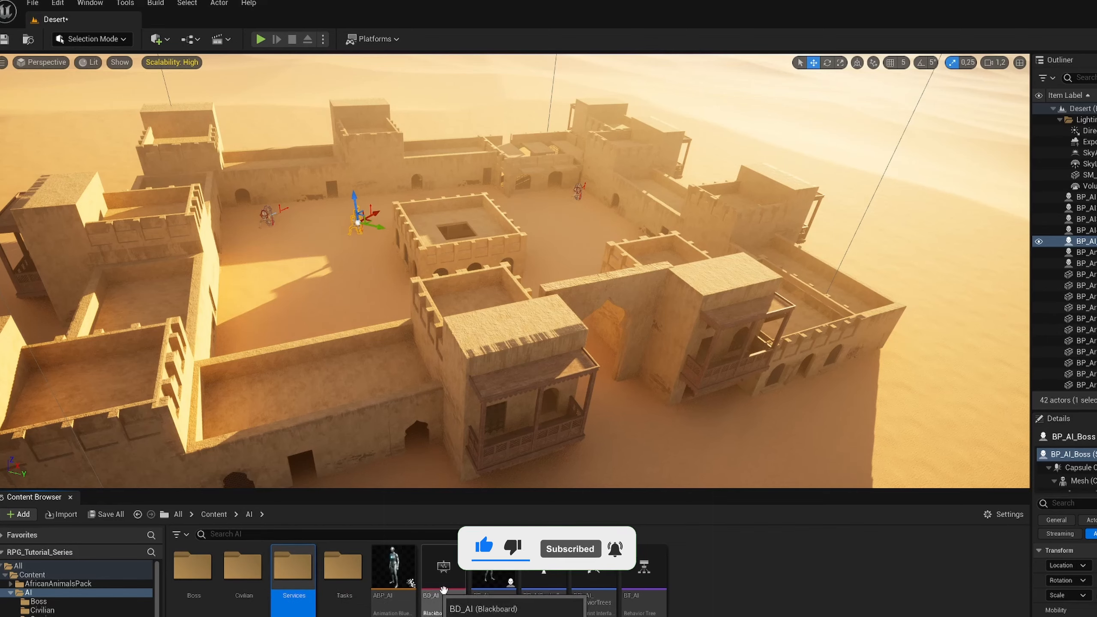
pyautogui.click(493, 566)
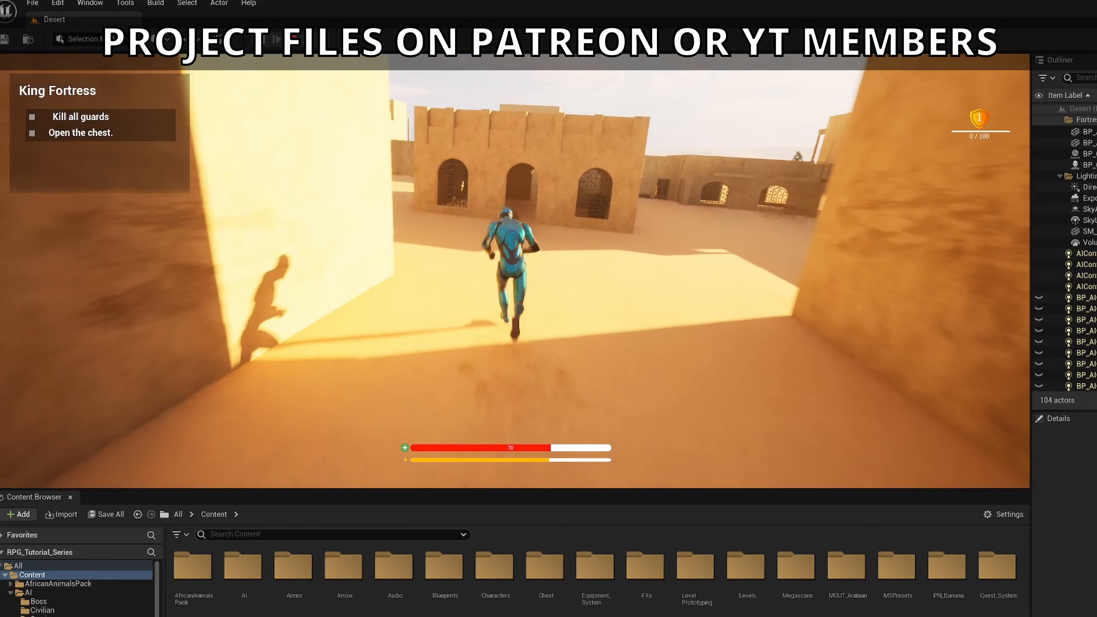
pyautogui.press('w')
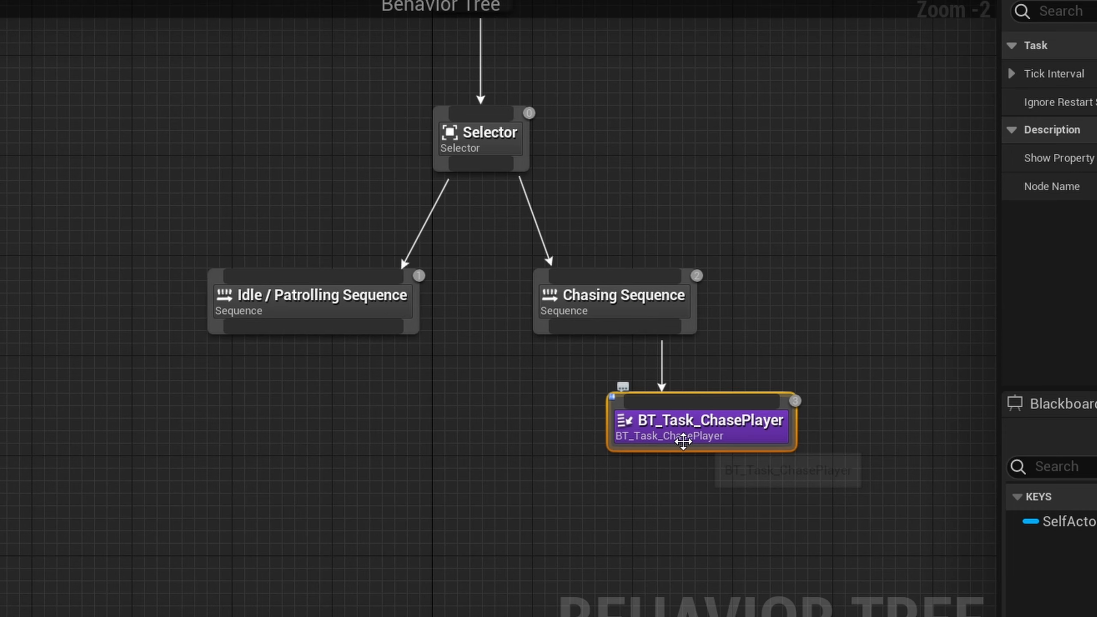
pyautogui.moveTo(683, 436); pyautogui.dragTo(613, 411)
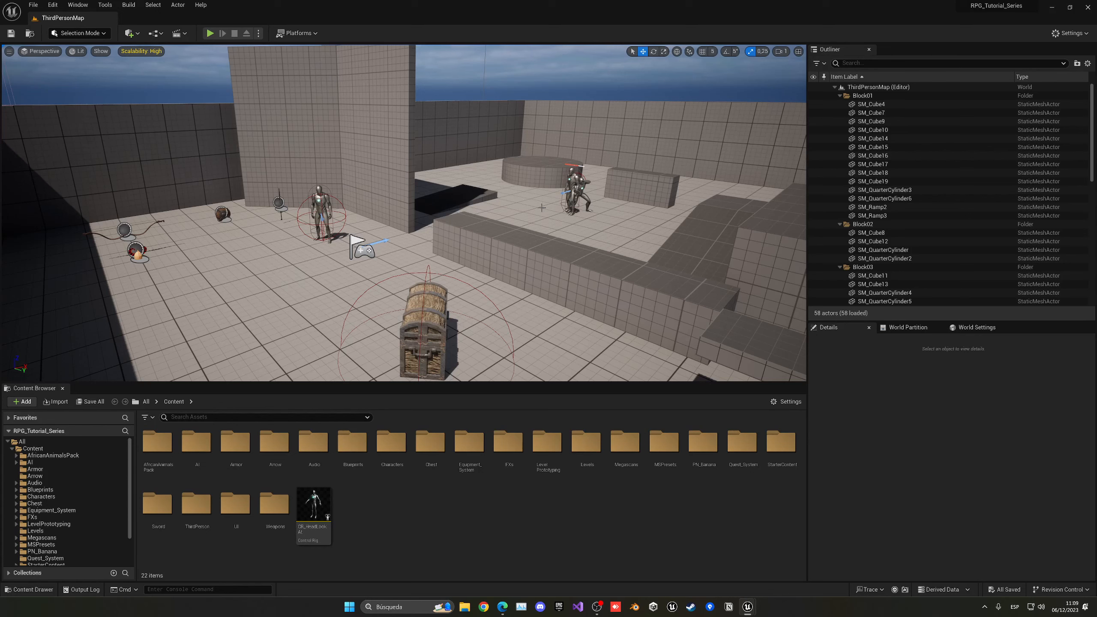
# Step: Switch to the TenMinHorrorGame editor window and look over the Arabian buildings in the LVL_AssetShowCase level
pyautogui.click(745, 606)
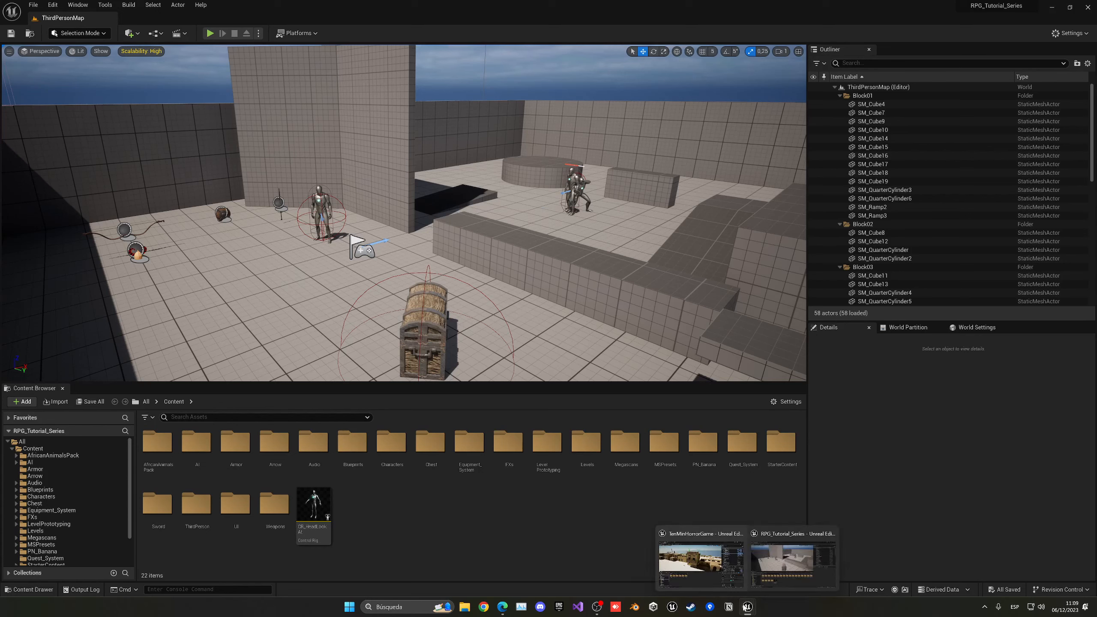
pyautogui.click(713, 583)
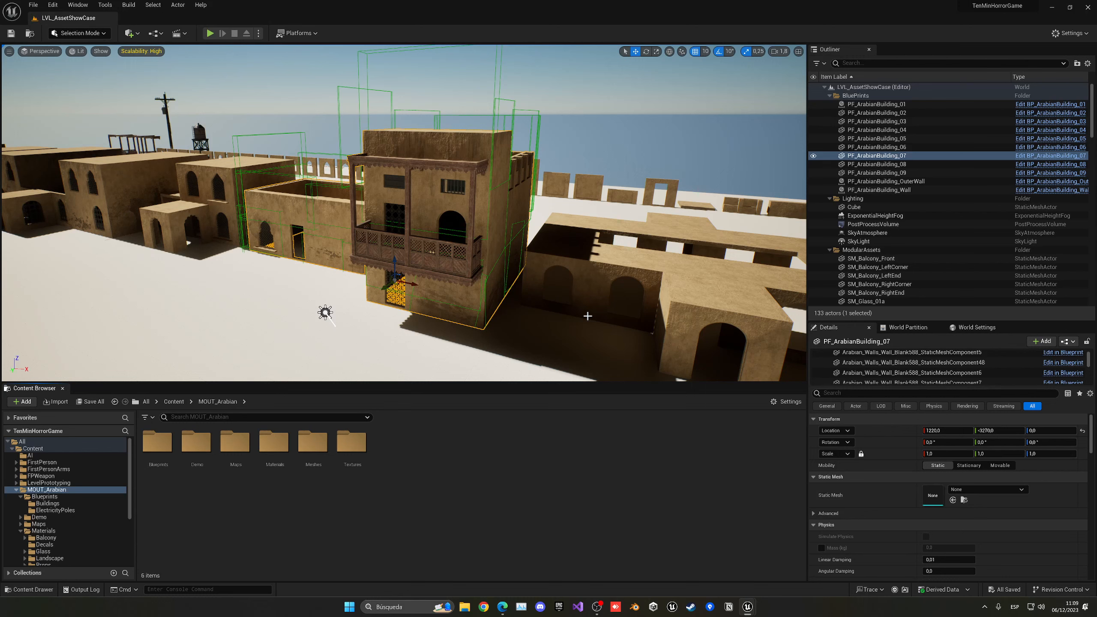
pyautogui.moveTo(587, 316); pyautogui.dragTo(564, 310, button='right')
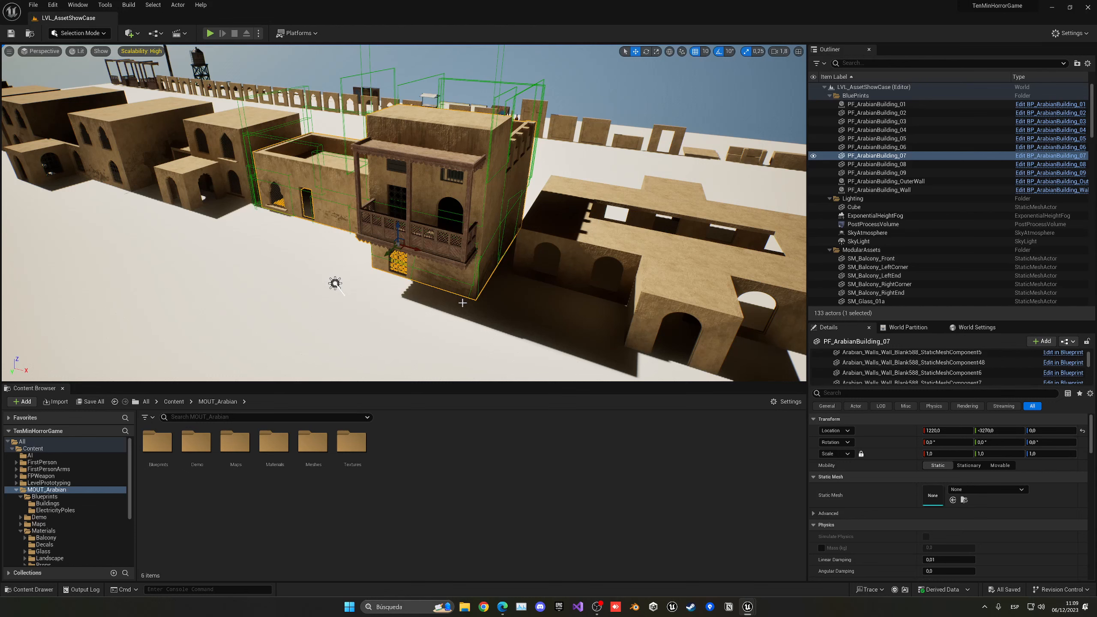
pyautogui.press('s')
pyautogui.moveTo(436, 178)
pyautogui.mouseDown(button='right')
pyautogui.moveTo(437, 147)
pyautogui.moveTo(453, 182)
pyautogui.mouseUp(button='right')
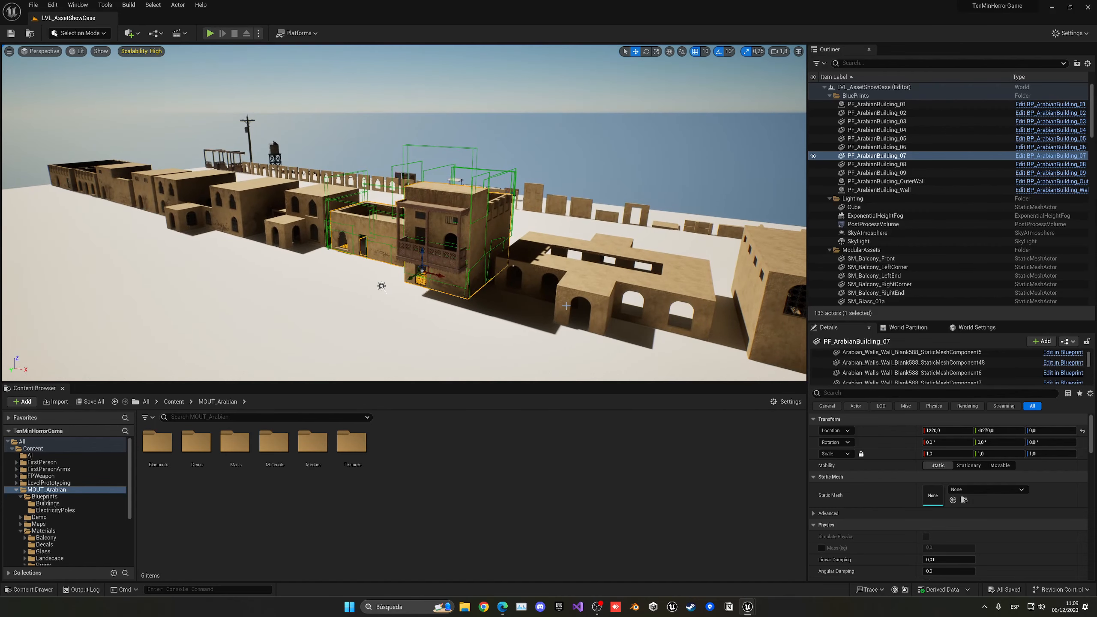
pyautogui.press('w')
pyautogui.moveTo(499, 262); pyautogui.dragTo(525, 284, button='right')
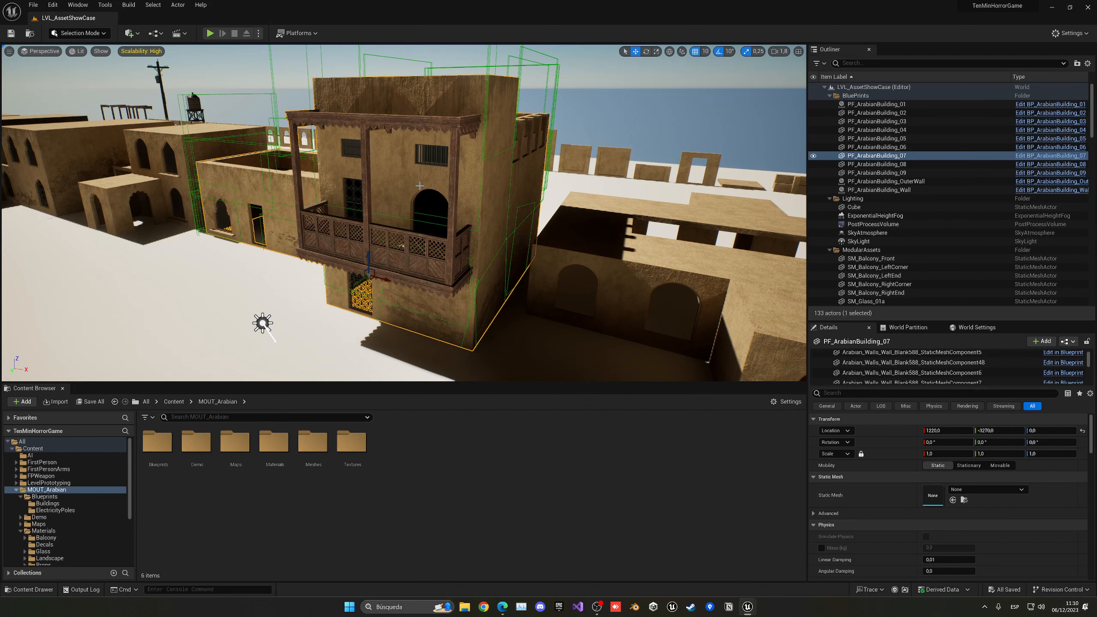
# Step: Select wall component StaticMeshComponent7 of PF_ArabianBuilding_07 and locate its M_Stonewall material in the content folders
pyautogui.click(913, 362)
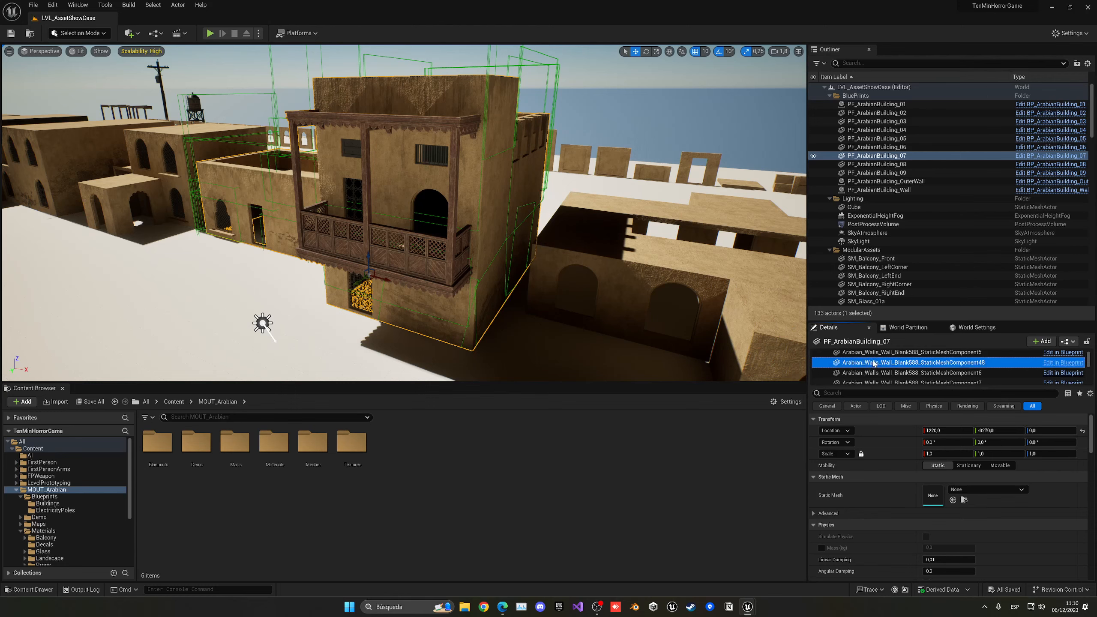
pyautogui.click(634, 276)
pyautogui.click(505, 242)
pyautogui.scroll(2, 903, 367)
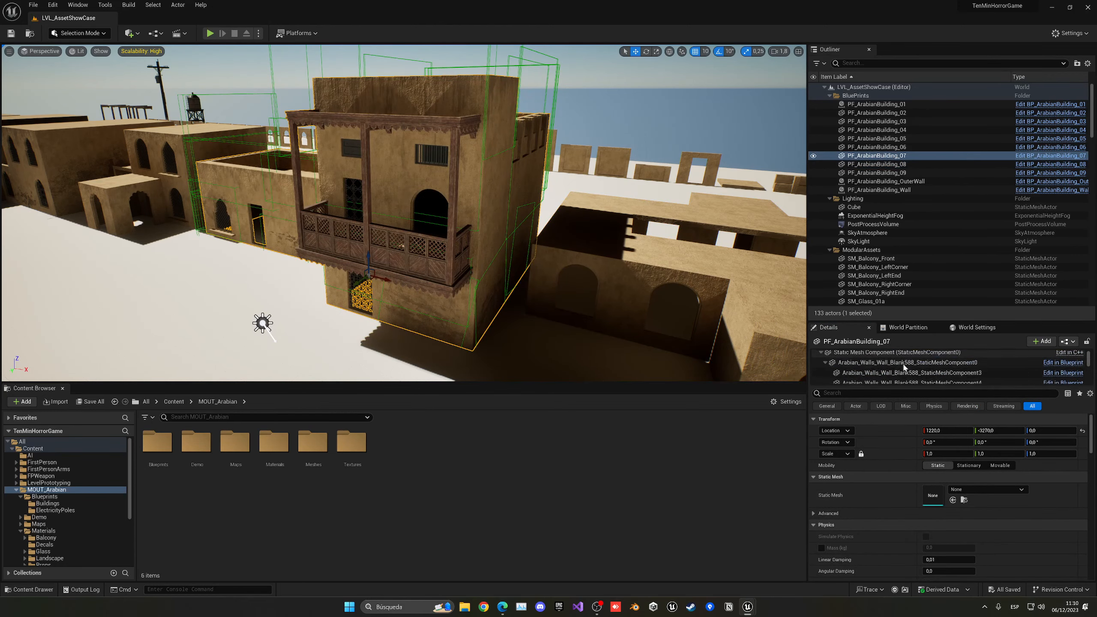
pyautogui.scroll(-2, 904, 368)
pyautogui.click(904, 368)
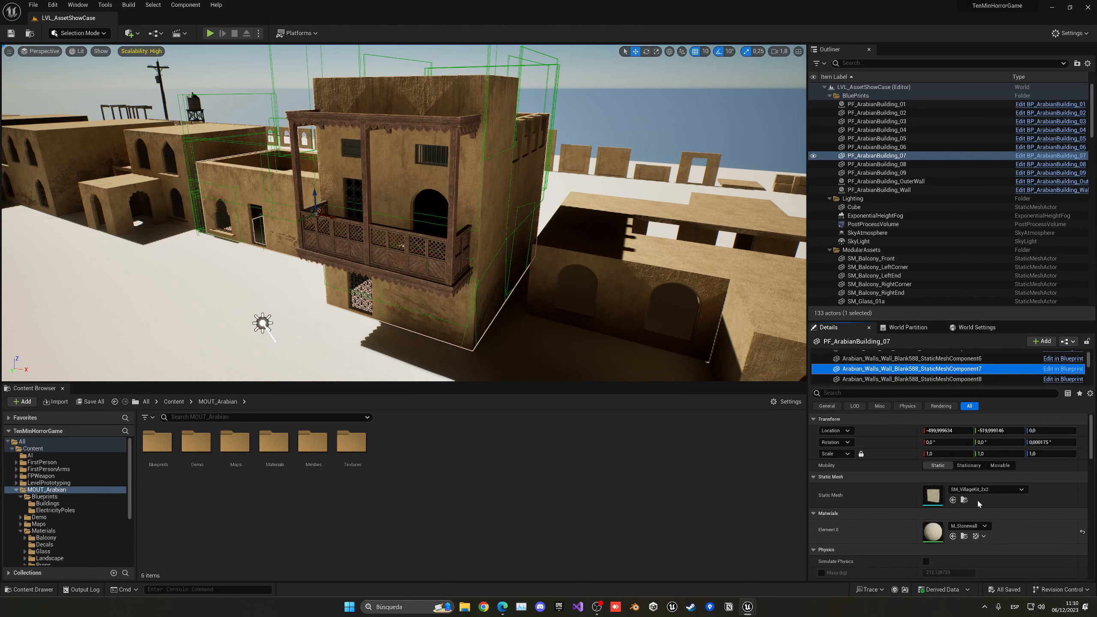
pyautogui.click(965, 536)
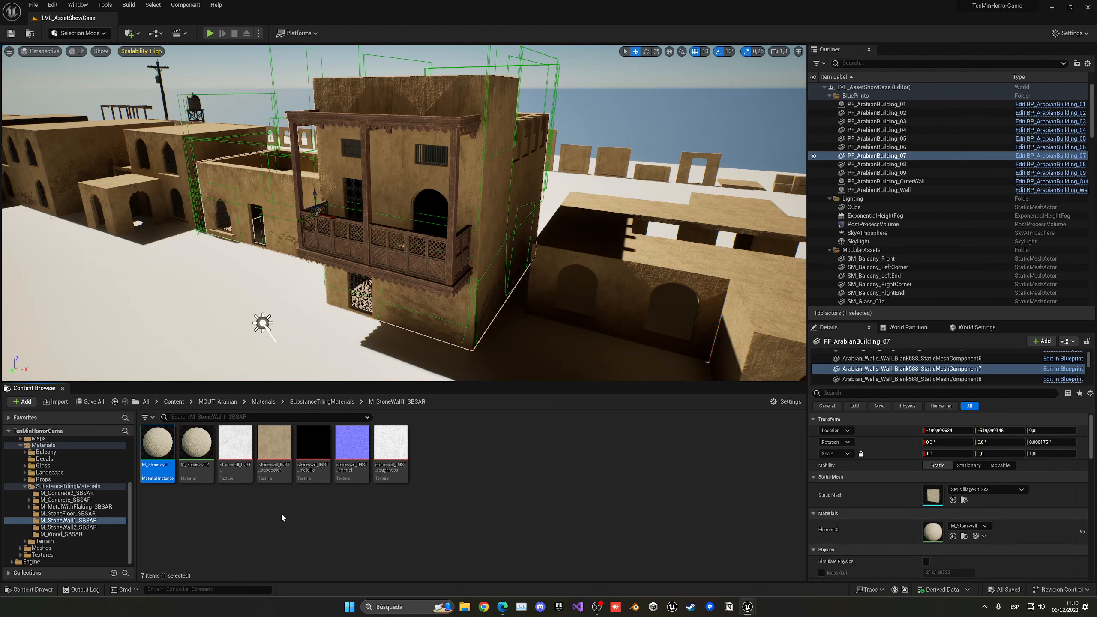
# Step: Open and close the M_Stonewall material instance, and select the stonewall basecolor, metallic, normal and roughness textures in its folder
pyautogui.doubleClick(159, 454)
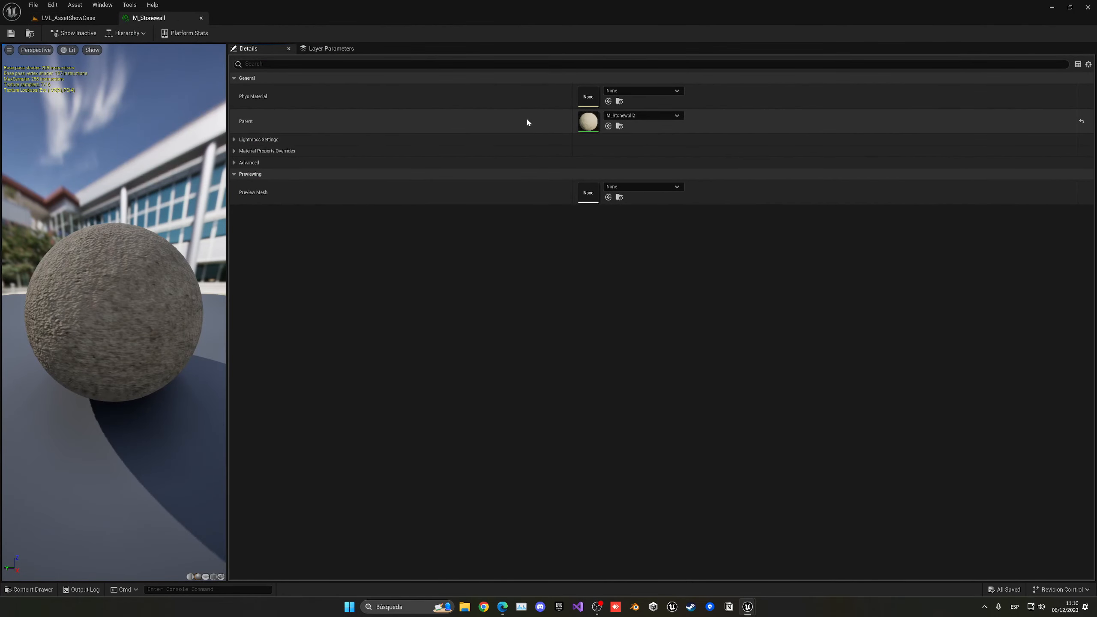
pyautogui.click(201, 18)
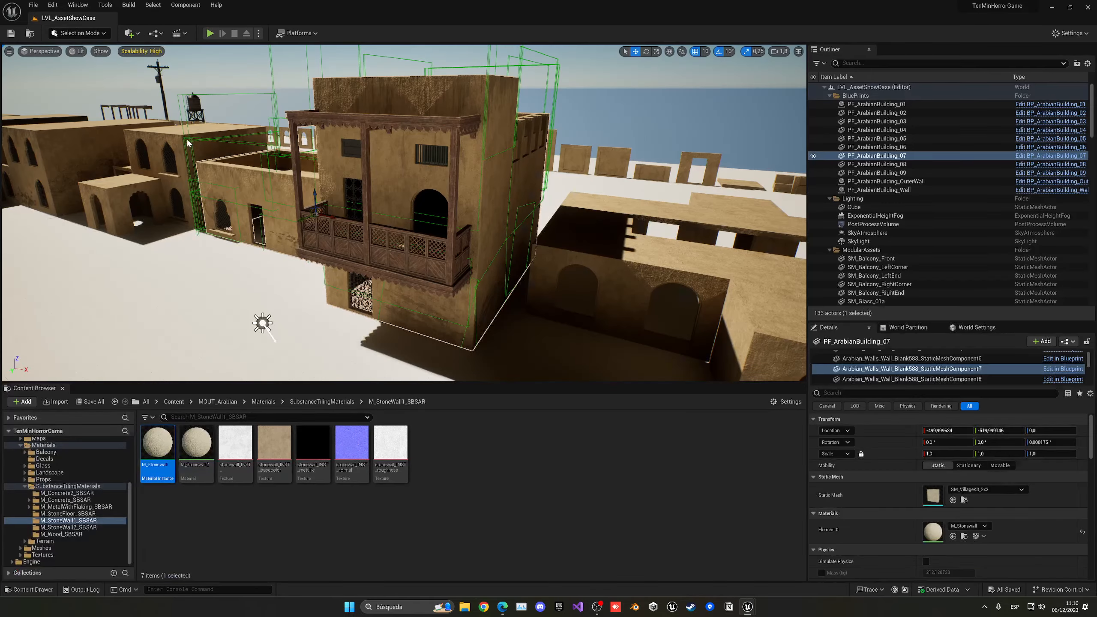
pyautogui.rightClick(241, 518)
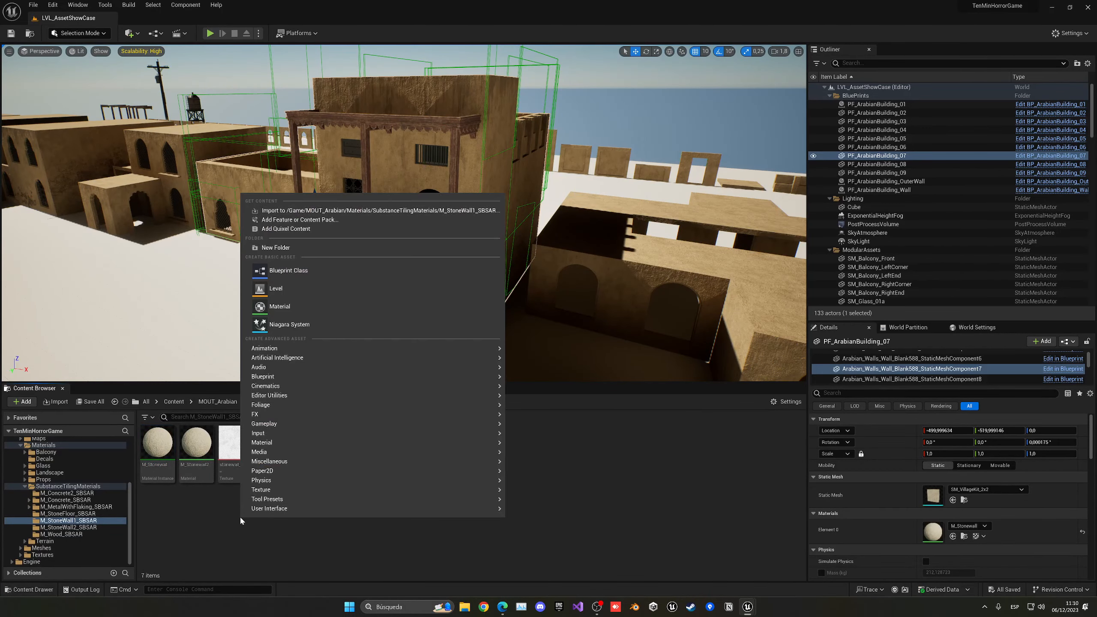
pyautogui.click(197, 531)
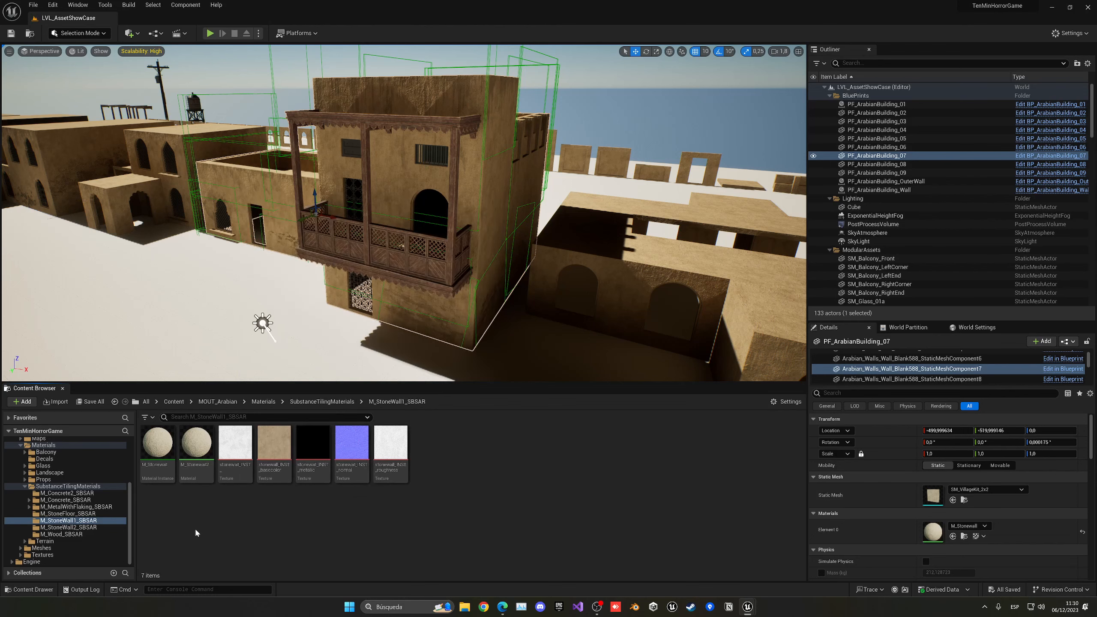
pyautogui.click(277, 465)
pyautogui.keyDown('shift'); pyautogui.click(398, 451); pyautogui.keyUp('shift')
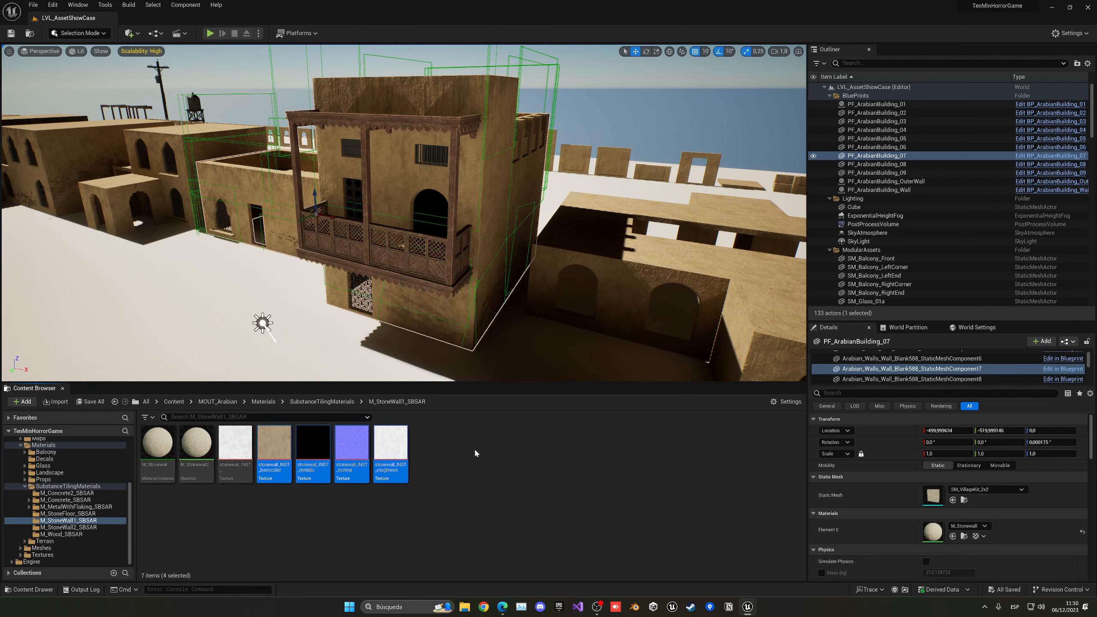
# Step: Open the M_Stonewall2 material, examine its base color, roughness, metallic and normal texture samples, and close it
pyautogui.click(198, 468)
pyautogui.doubleClick(201, 449)
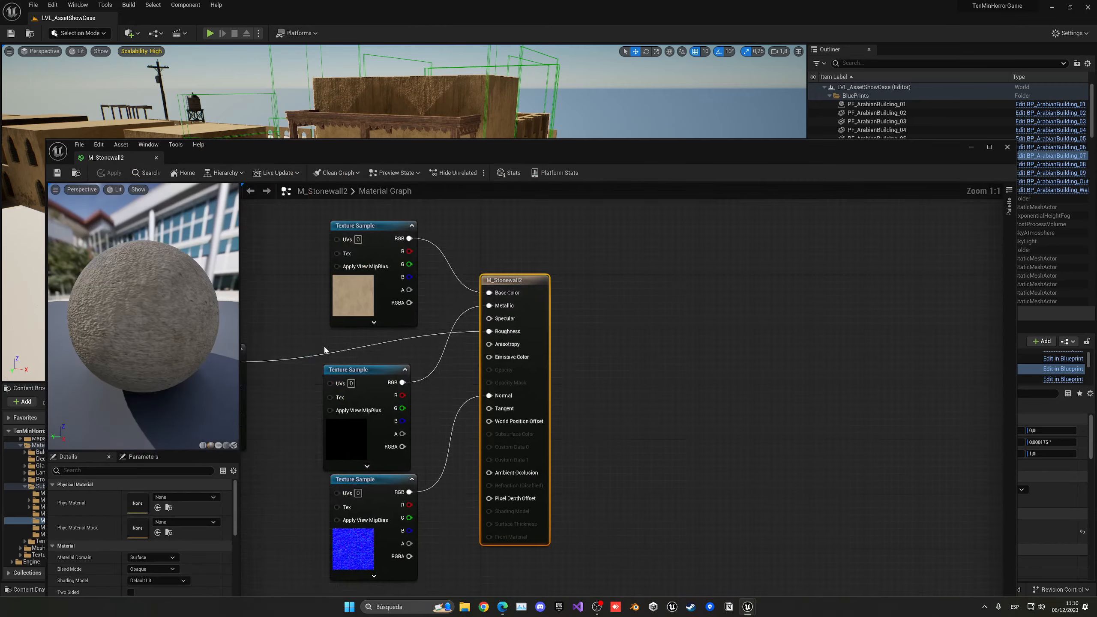
pyautogui.moveTo(324, 347); pyautogui.dragTo(432, 389, button='right')
pyautogui.moveTo(321, 155); pyautogui.dragTo(403, 64)
pyautogui.scroll(-1, 488, 184)
pyautogui.moveTo(429, 188); pyautogui.dragTo(458, 157, button='right')
pyautogui.click(537, 182)
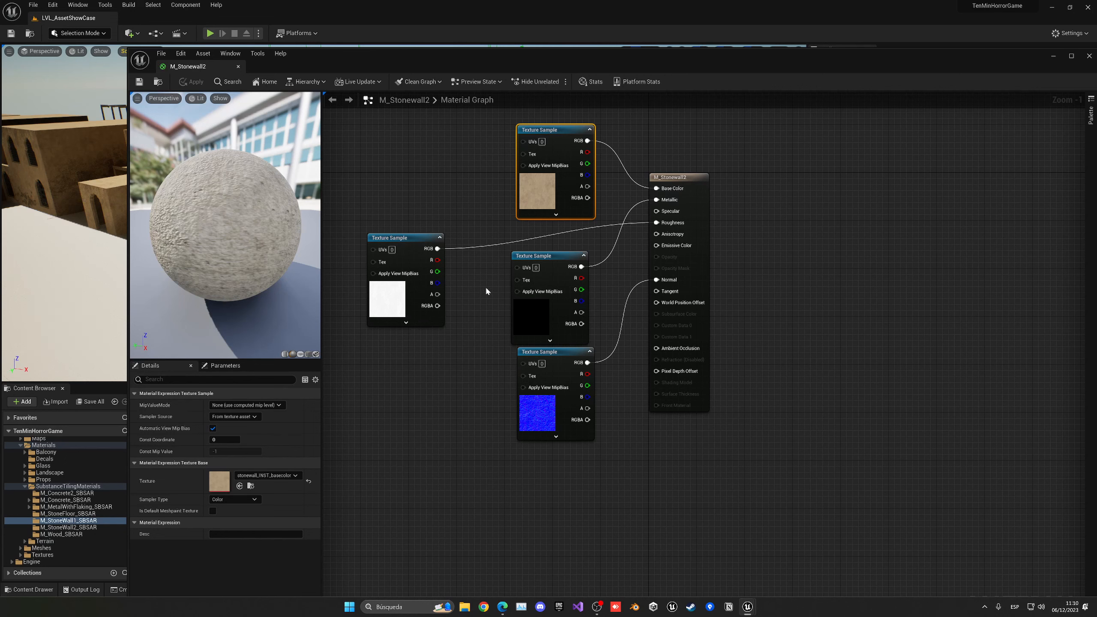
pyautogui.click(399, 293)
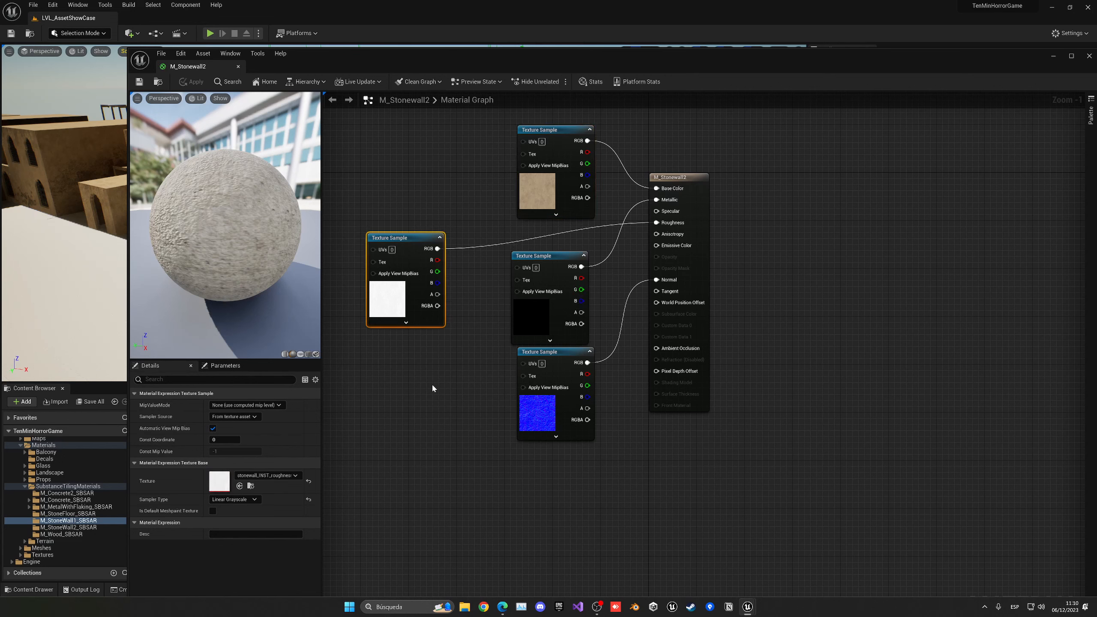
pyautogui.click(555, 305)
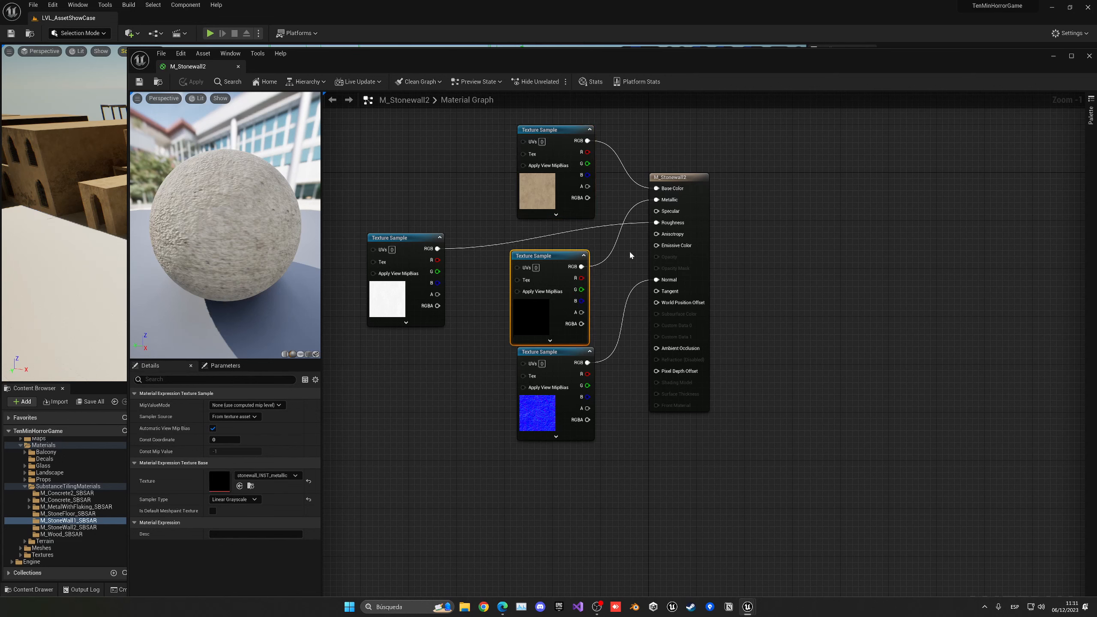
pyautogui.click(543, 409)
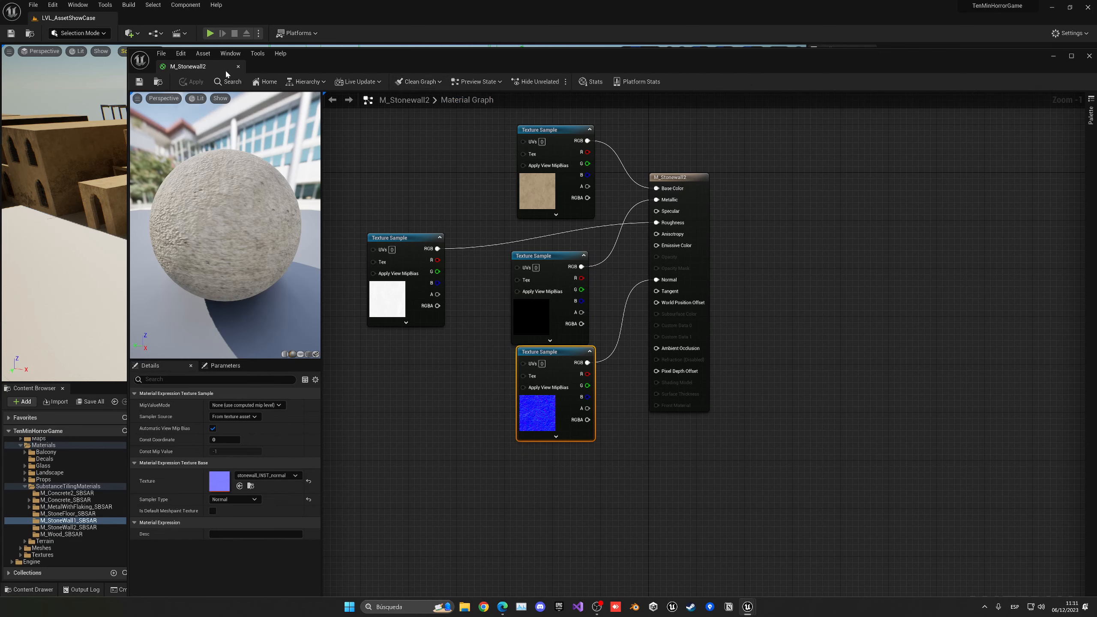
pyautogui.middleClick(225, 68)
# Step: Check the M_Stonewall material instance again, close it, and return to the Content root folder
pyautogui.click(165, 440)
pyautogui.doubleClick(165, 440)
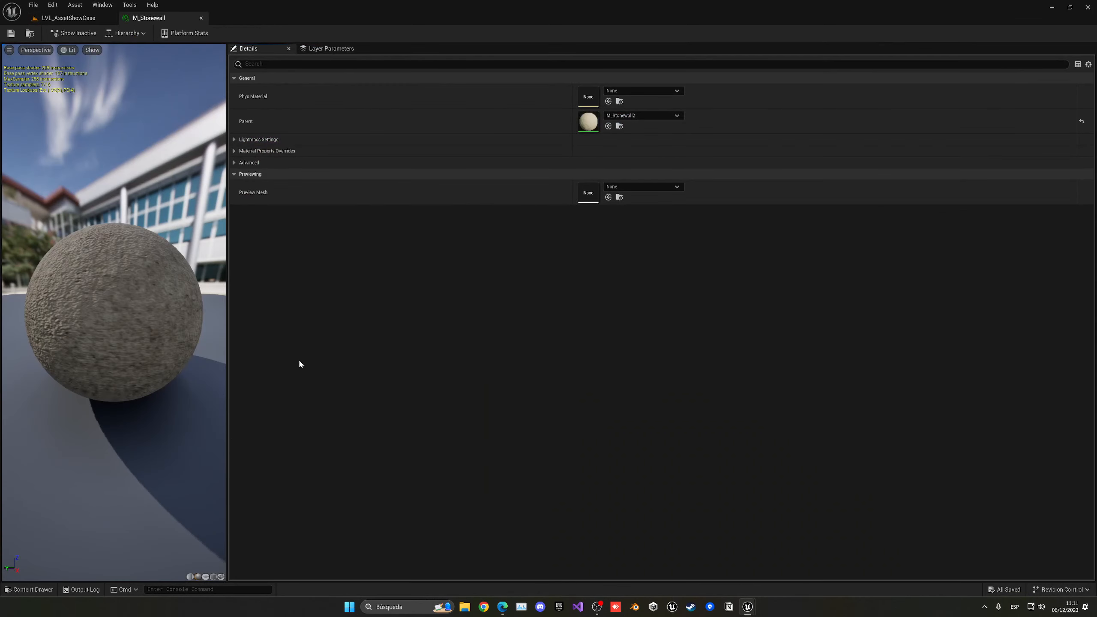
pyautogui.click(201, 17)
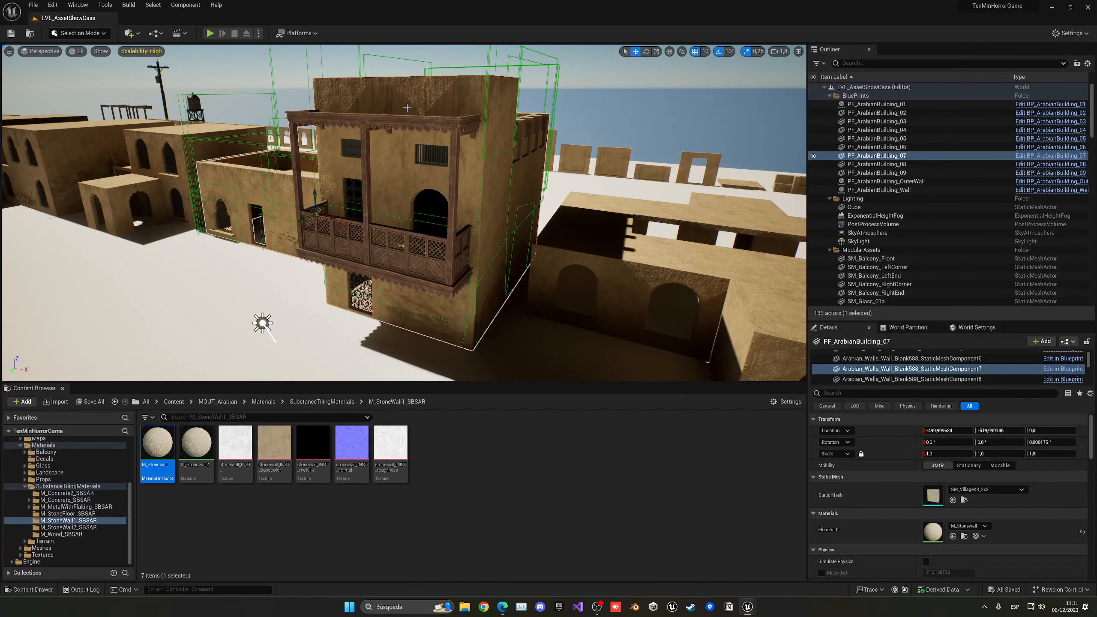
pyautogui.click(864, 96)
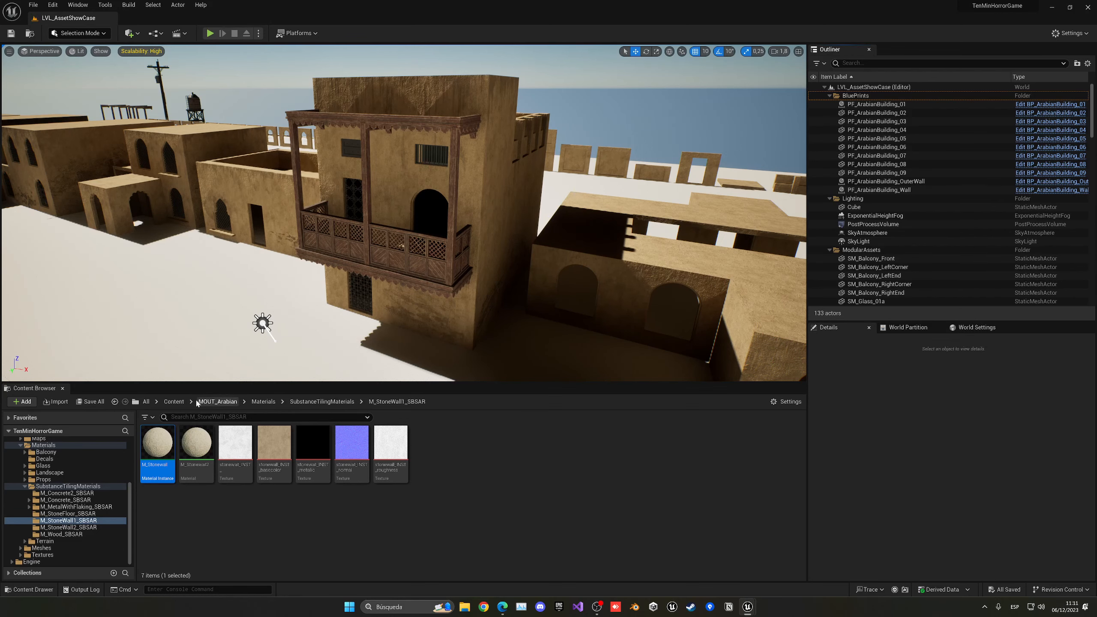
pyautogui.click(174, 401)
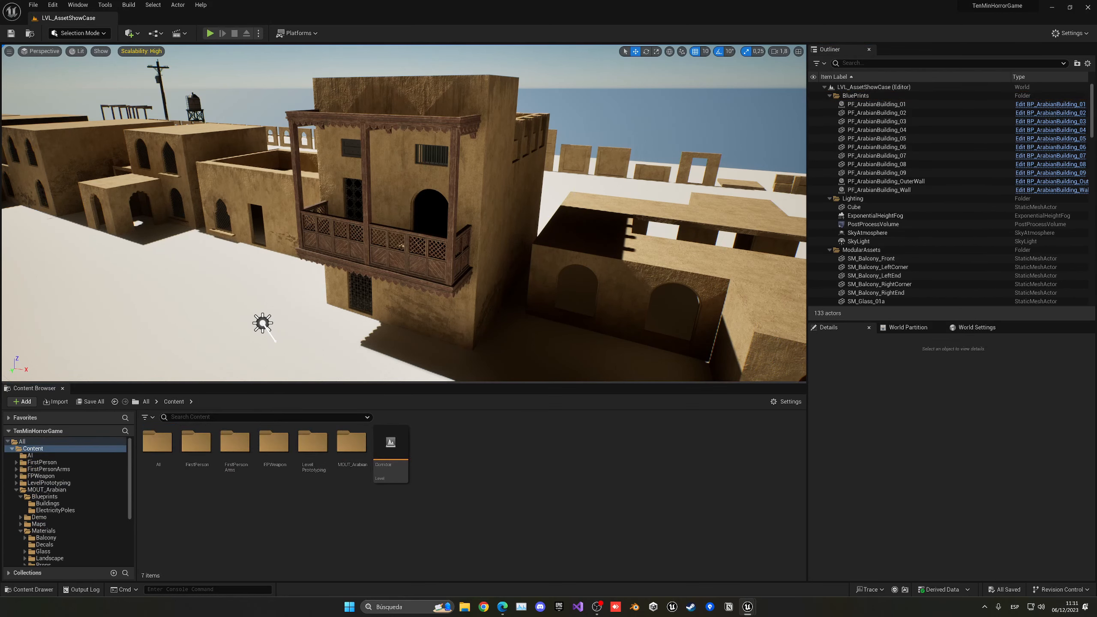
# Step: Select PF_ArabianBuilding_07 in the level and locate its blueprint in the Buildings folder
pyautogui.scroll(-6, 537, 286)
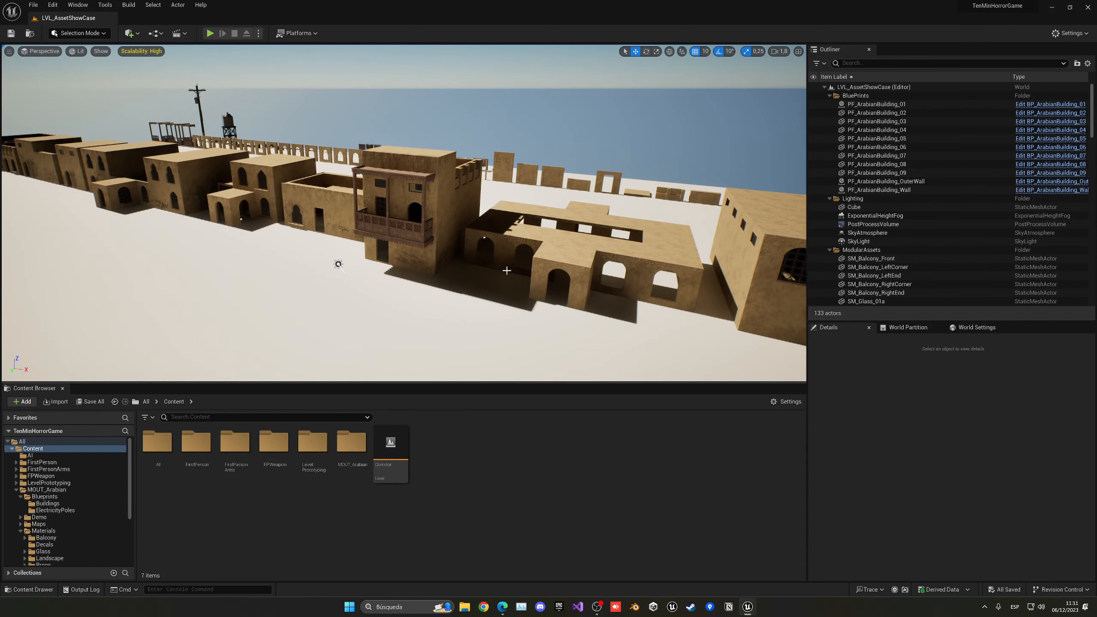
pyautogui.click(444, 215)
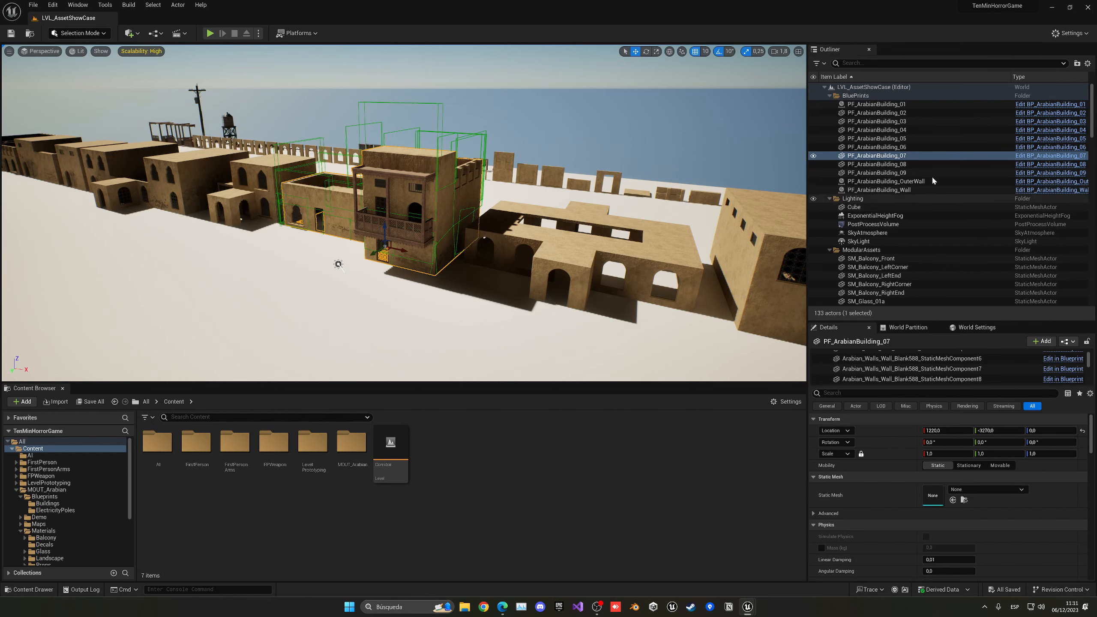
pyautogui.moveTo(518, 198); pyautogui.dragTo(566, 212, button='right')
pyautogui.press('a')
pyautogui.moveTo(384, 250); pyautogui.dragTo(392, 252, button='right')
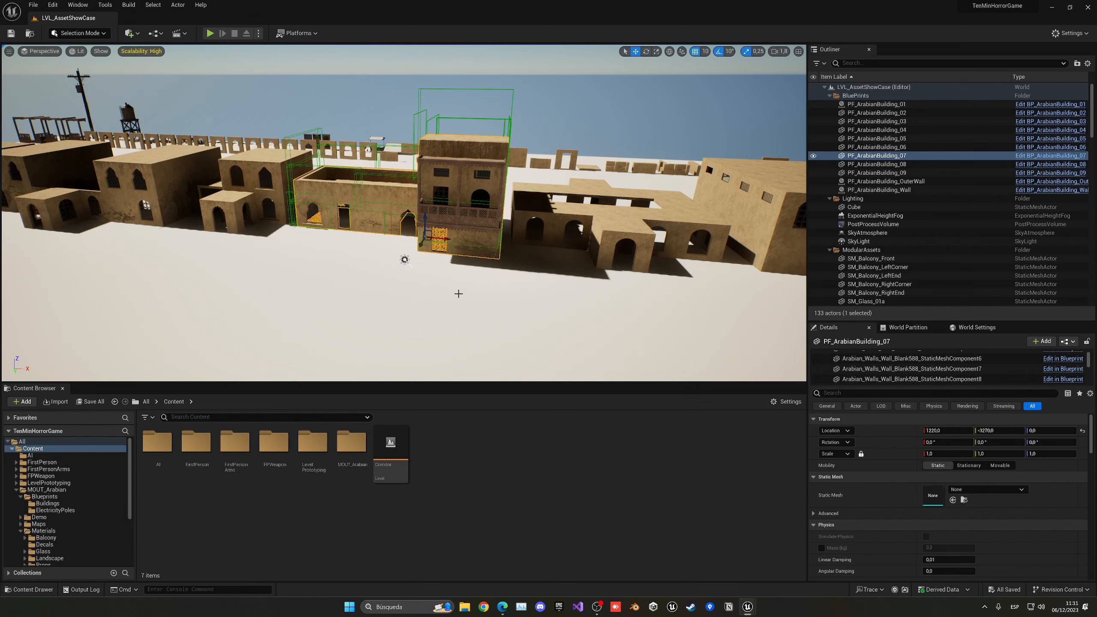
pyautogui.hotkey('ctrl', 'n')
pyautogui.press('Escape')
pyautogui.hotkey('ctrl', 'b')
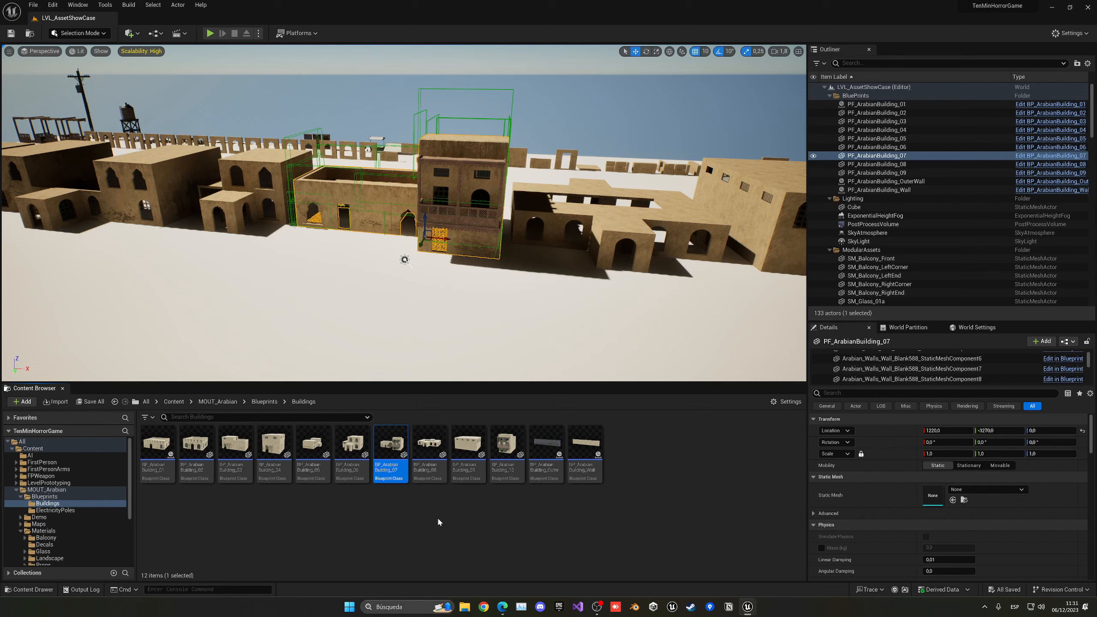
# Step: Try placing BP_ArabianBuilding_02 in the open area in front of the building row and delete it
pyautogui.moveTo(484, 303)
pyautogui.mouseDown(button='right')
pyautogui.moveTo(473, 303)
pyautogui.moveTo(480, 287)
pyautogui.mouseUp(button='right')
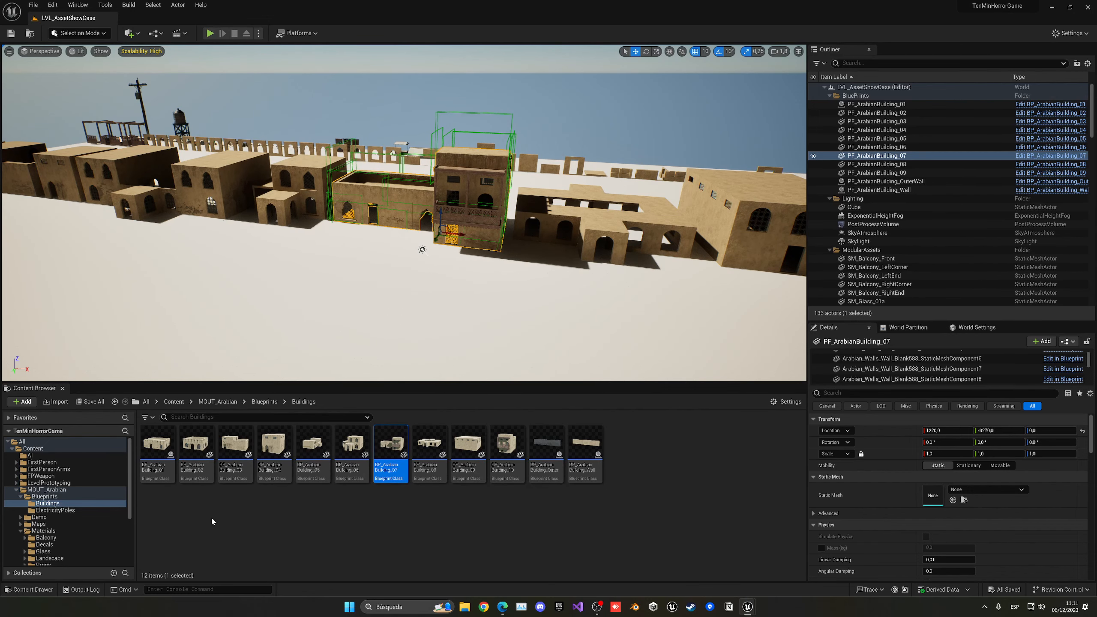
pyautogui.moveTo(197, 443); pyautogui.dragTo(315, 323)
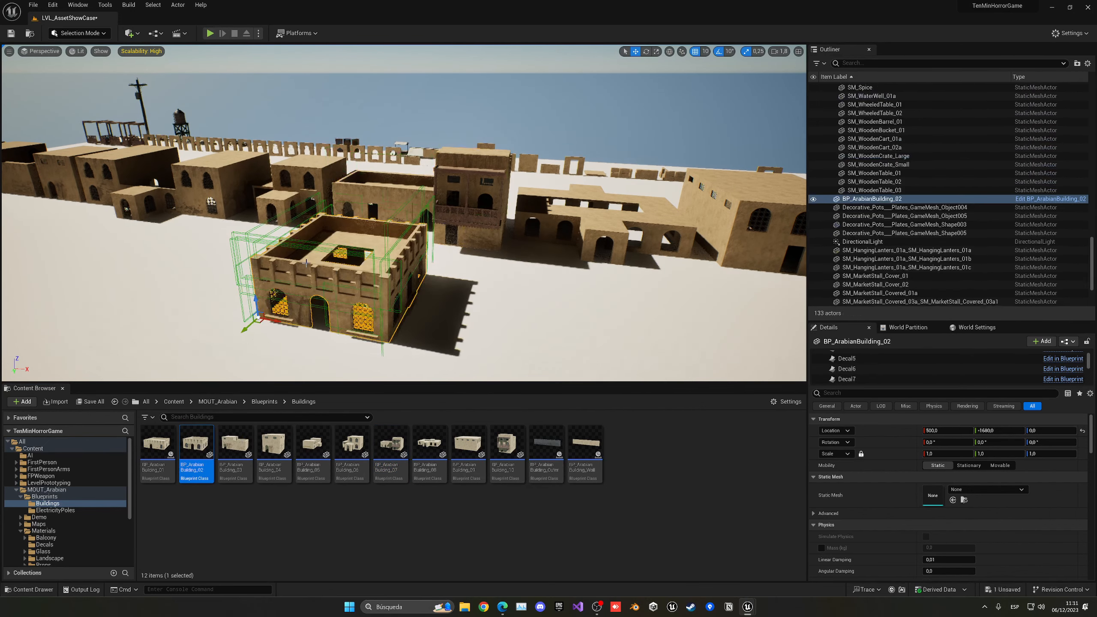
pyautogui.press('Delete')
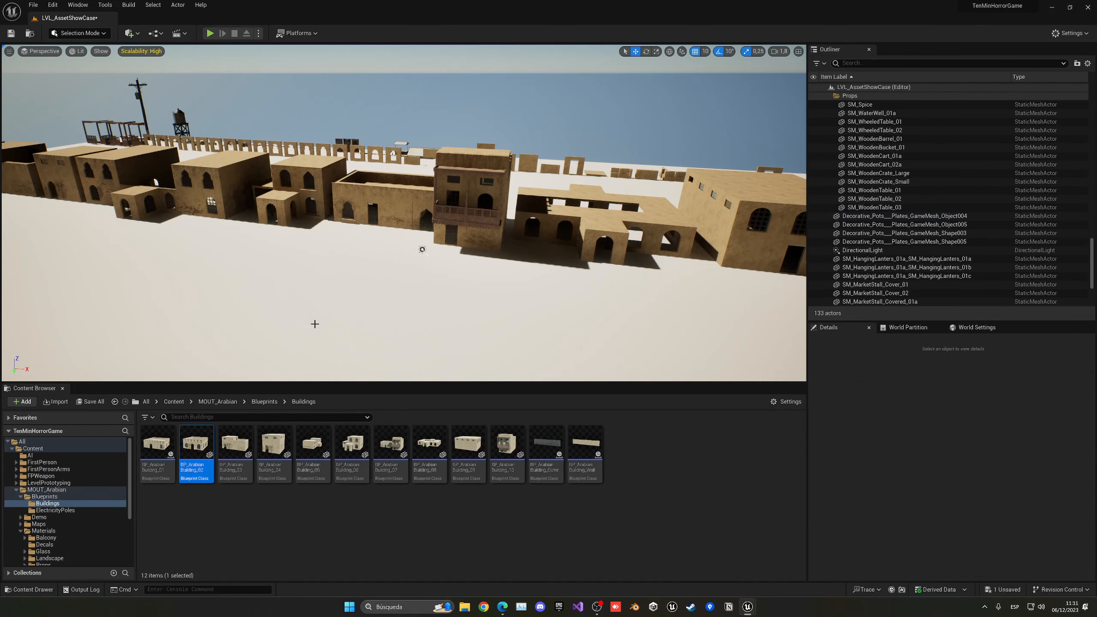
# Step: Try placing BP_ArabianBuilding_10 in the open area, view it from another side, and delete it
pyautogui.moveTo(506, 443); pyautogui.dragTo(357, 328)
pyautogui.moveTo(358, 329); pyautogui.dragTo(285, 350, button='right')
pyautogui.moveTo(453, 287); pyautogui.dragTo(497, 268, button='right')
pyautogui.press('a')
pyautogui.press('Delete')
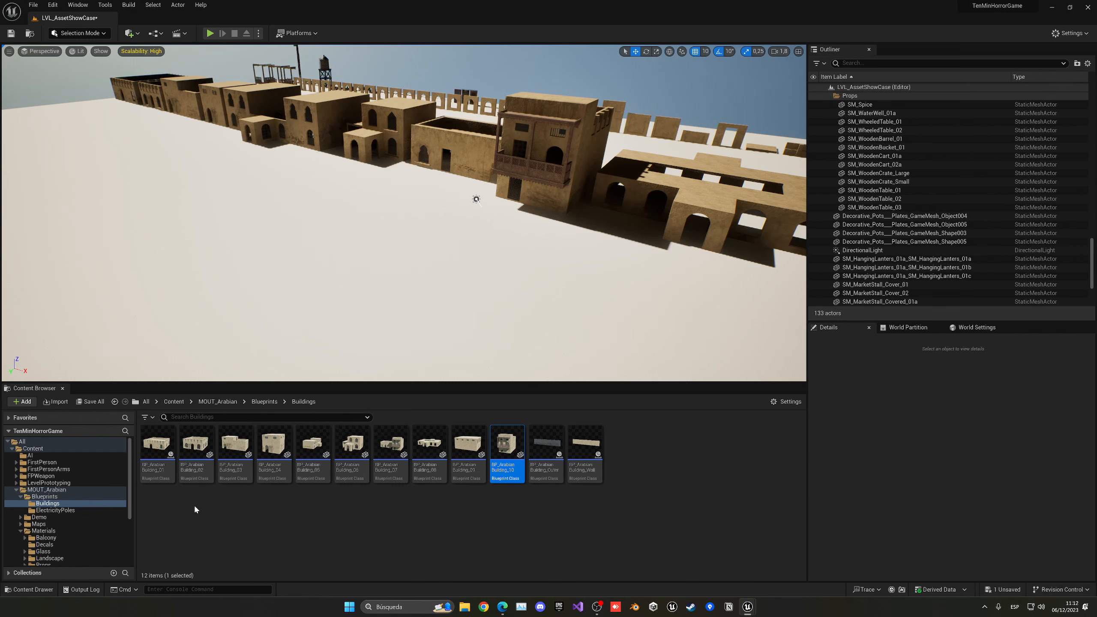
# Step: Select BP_ArabianBuilding_02, BP_ArabianBuilding_07 and BP_ArabianBuilding_10 together and start migrating them to another project
pyautogui.click(196, 446)
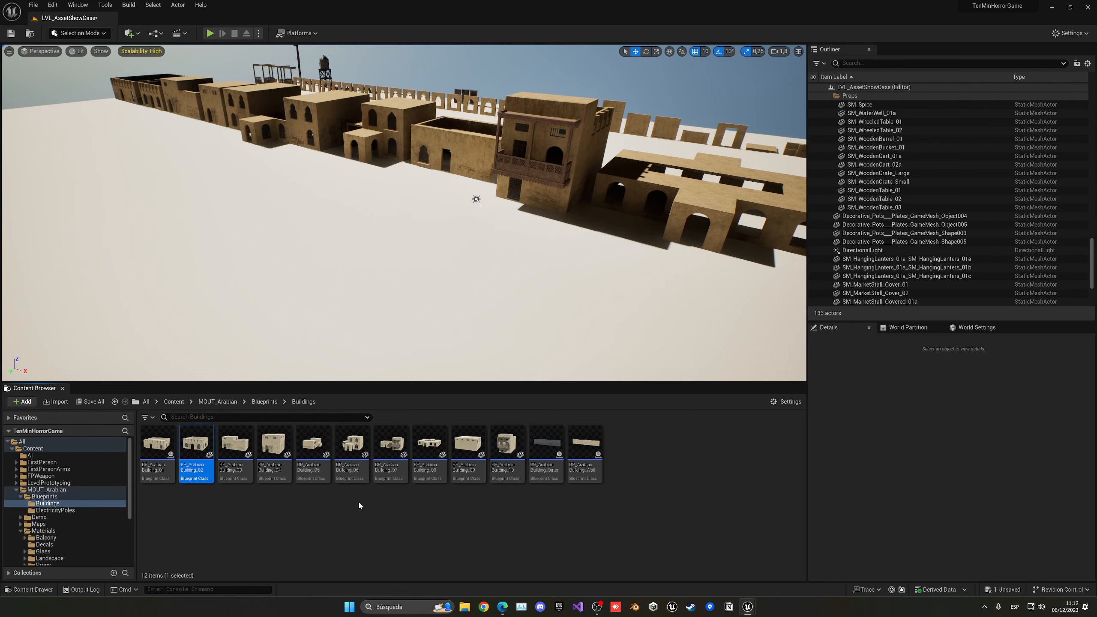
pyautogui.keyDown('ctrl'); pyautogui.click(391, 445); pyautogui.keyUp('ctrl')
pyautogui.keyDown('ctrl'); pyautogui.click(507, 446); pyautogui.keyUp('ctrl')
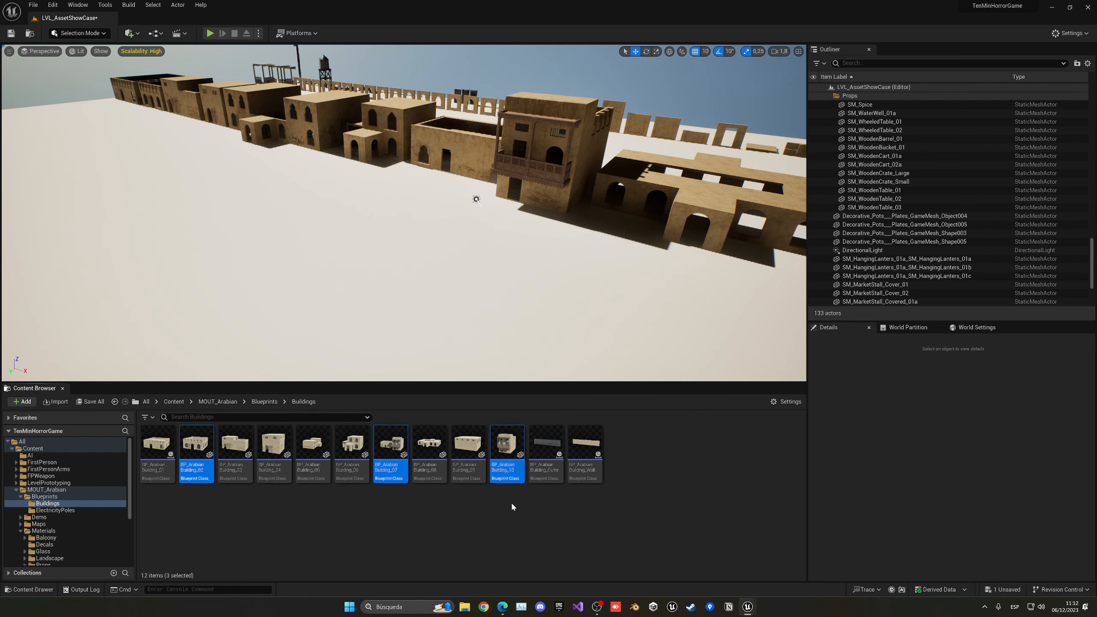
pyautogui.rightClick(510, 443)
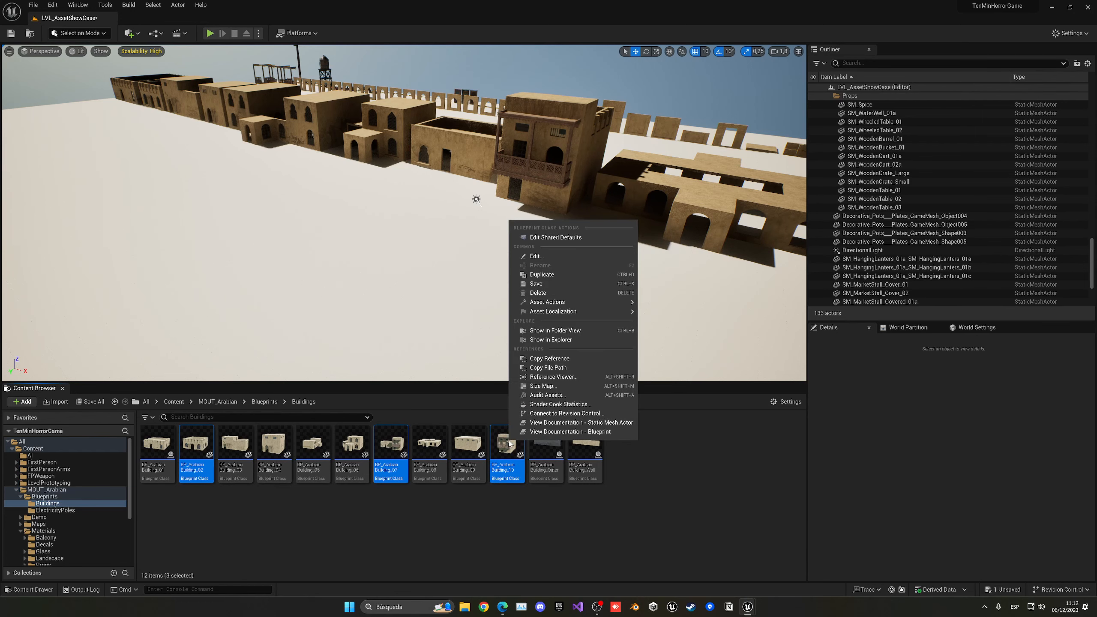
pyautogui.moveTo(589, 302)
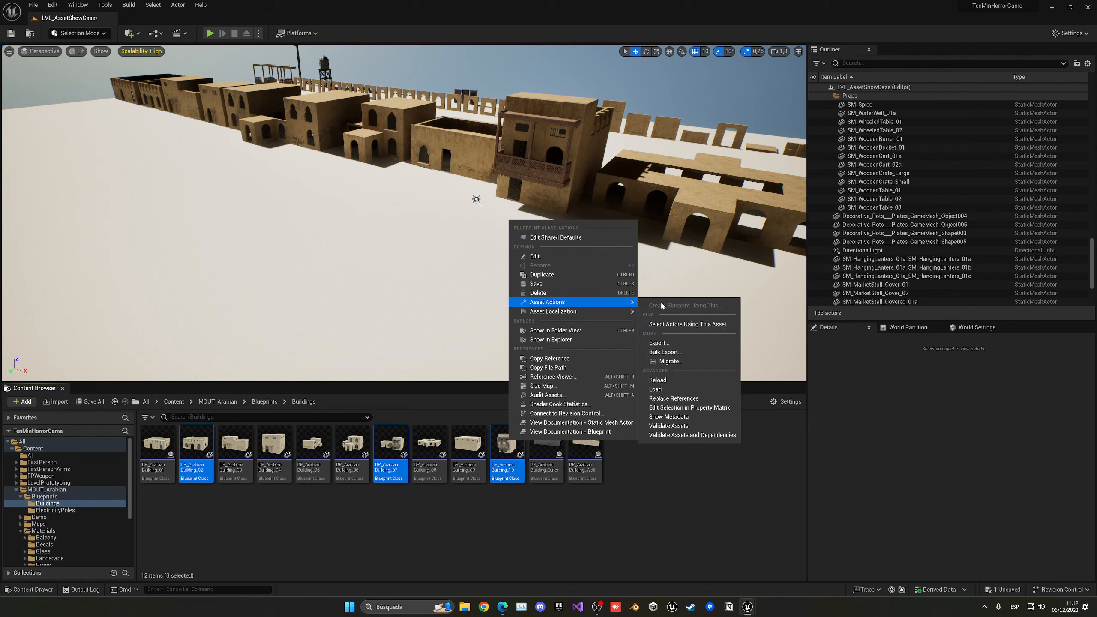
pyautogui.click(668, 363)
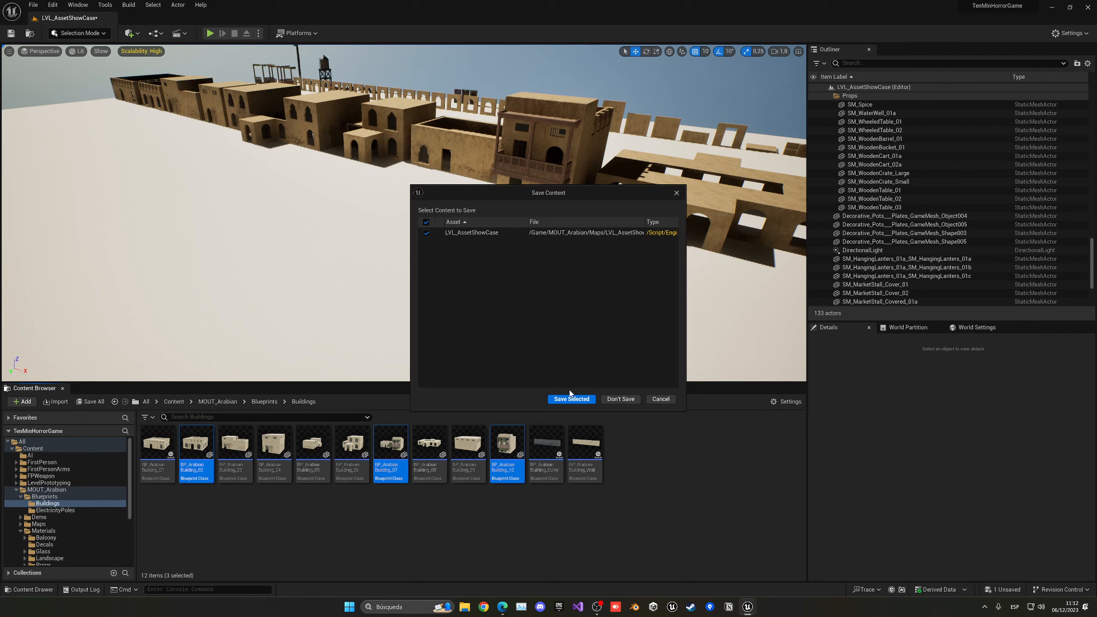
# Step: Save the LVL_AssetShowCase level and review the full list of assets included in the migration
pyautogui.click(571, 398)
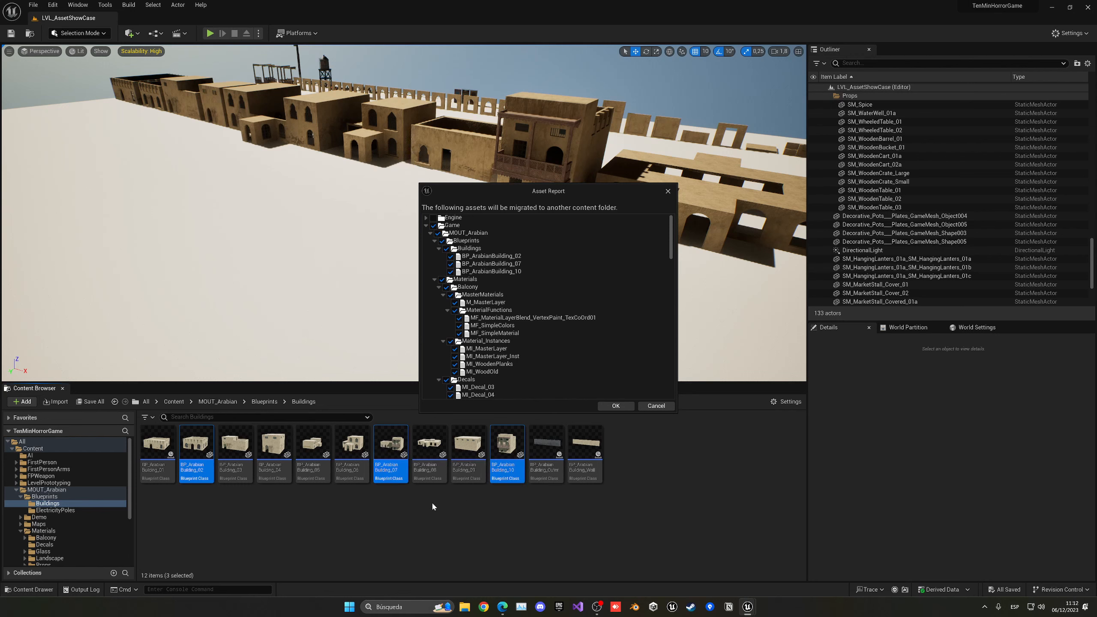
pyautogui.scroll(-10, 478, 343)
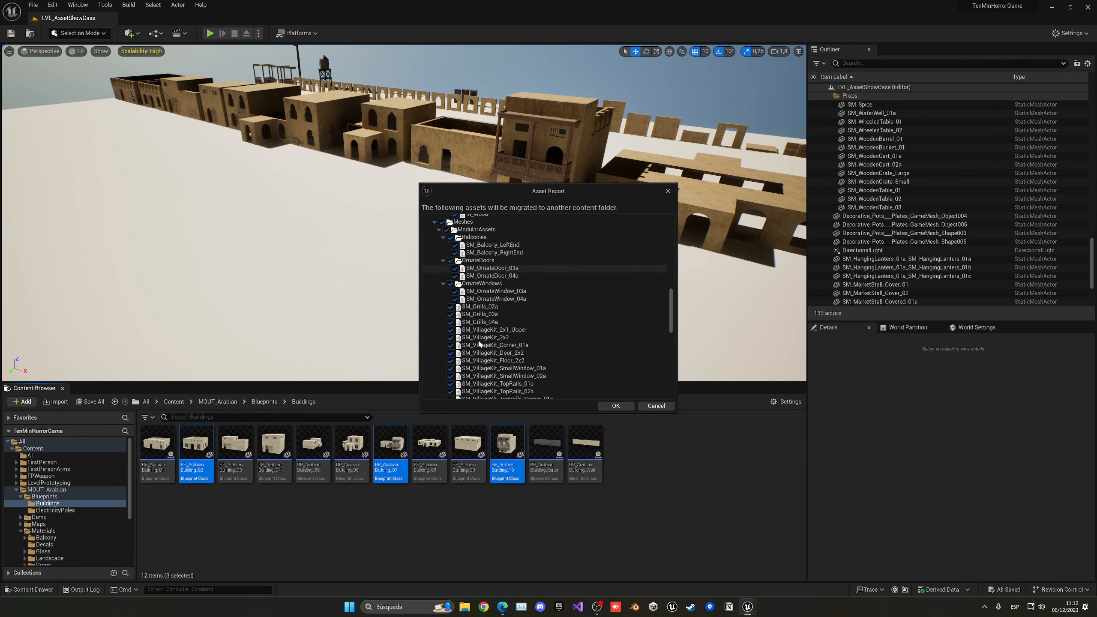
pyautogui.scroll(-15, 479, 344)
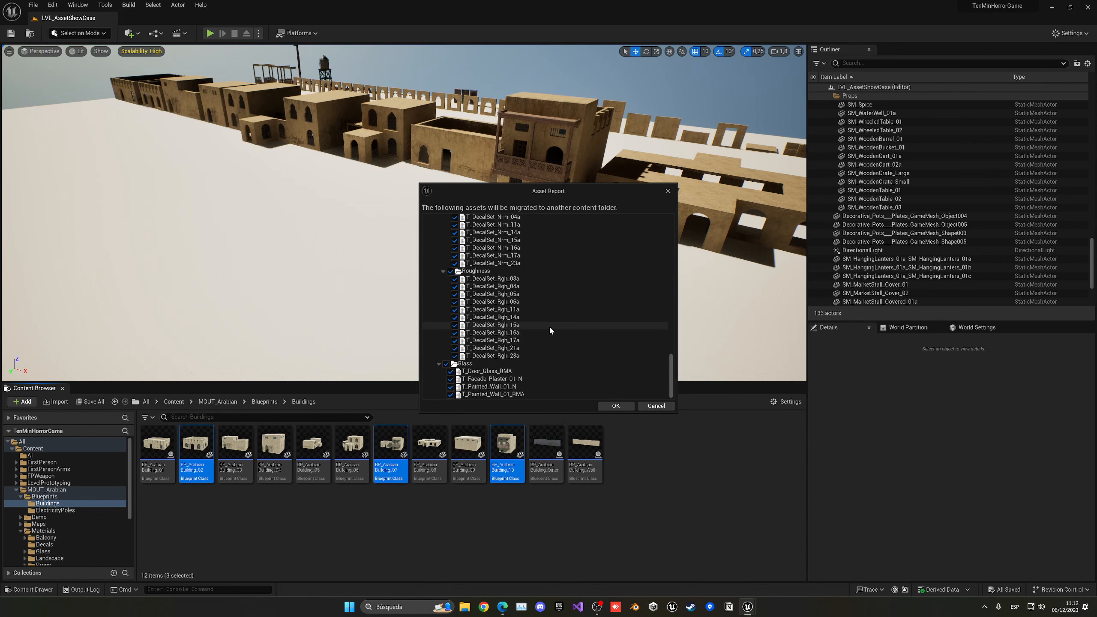
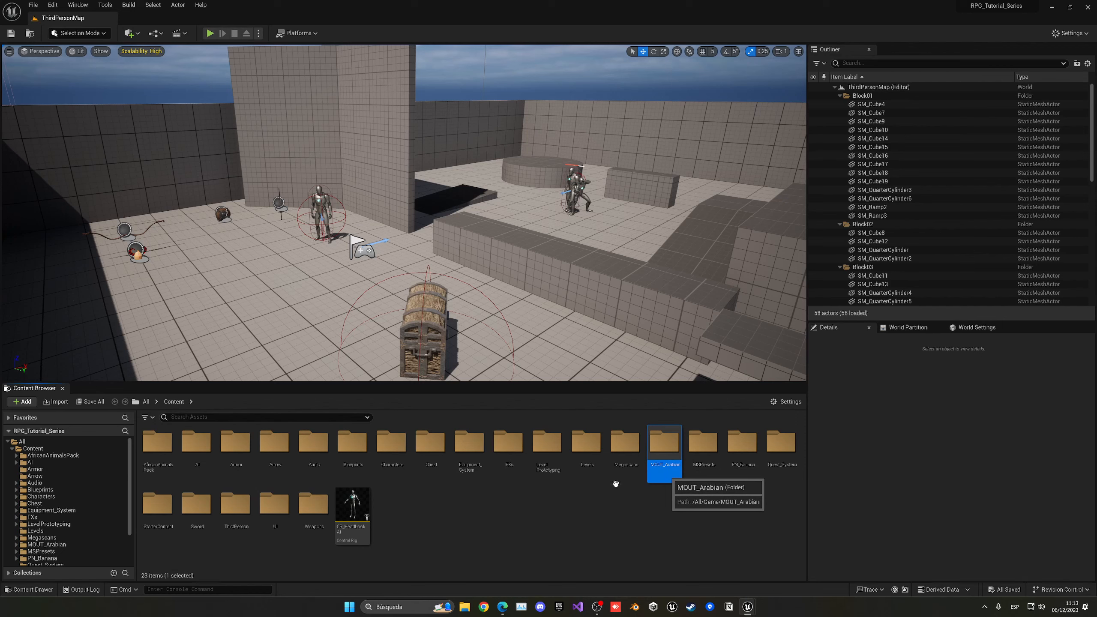
# Step: In the RPG_Tutorial_Series project, open the Buildings folder inside the Blueprints folder of MOUT_Arabian
pyautogui.press('Return')
pyautogui.doubleClick(166, 464)
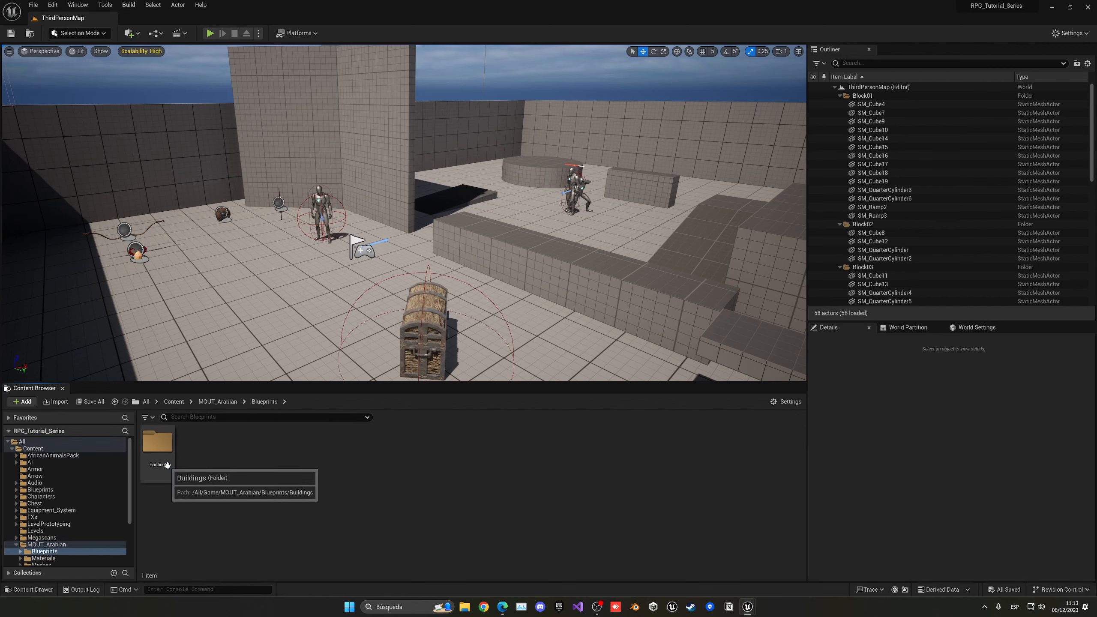
pyautogui.doubleClick(166, 463)
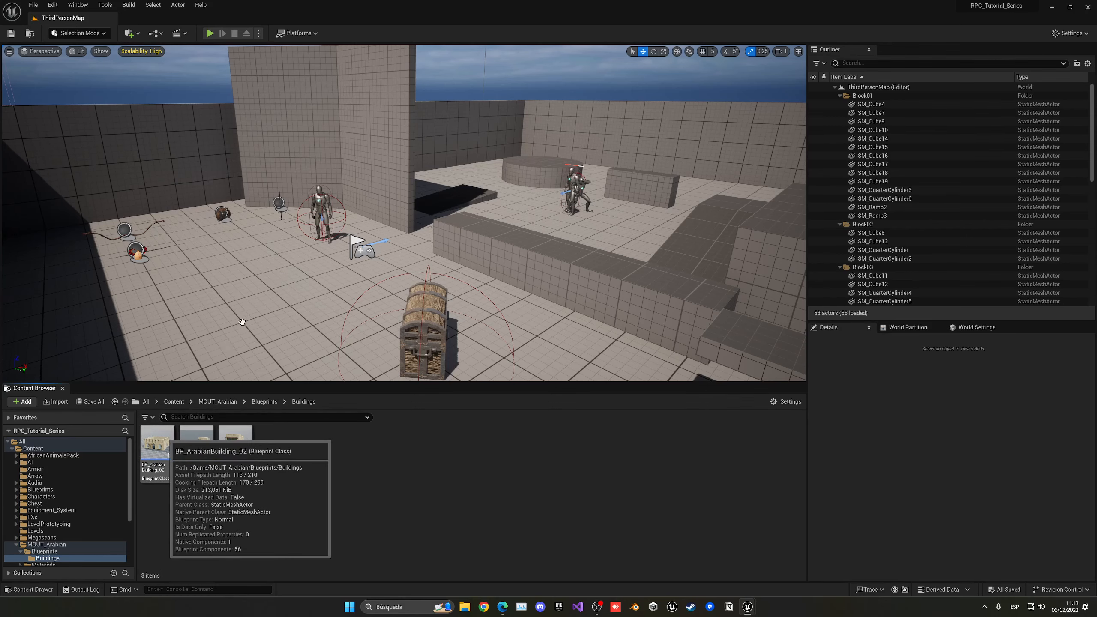
# Step: Try placing BP_ArabianBuilding_02 on the floor of ThirdPersonMap and delete it
pyautogui.moveTo(167, 433); pyautogui.dragTo(427, 220)
pyautogui.press('w')
pyautogui.moveTo(427, 220)
pyautogui.mouseDown(button='right')
pyautogui.moveTo(380, 221)
pyautogui.moveTo(415, 229)
pyautogui.mouseUp(button='right')
pyautogui.press('s')
pyautogui.press('Delete')
pyautogui.press('s')
pyautogui.moveTo(321, 300); pyautogui.dragTo(370, 299, button='right')
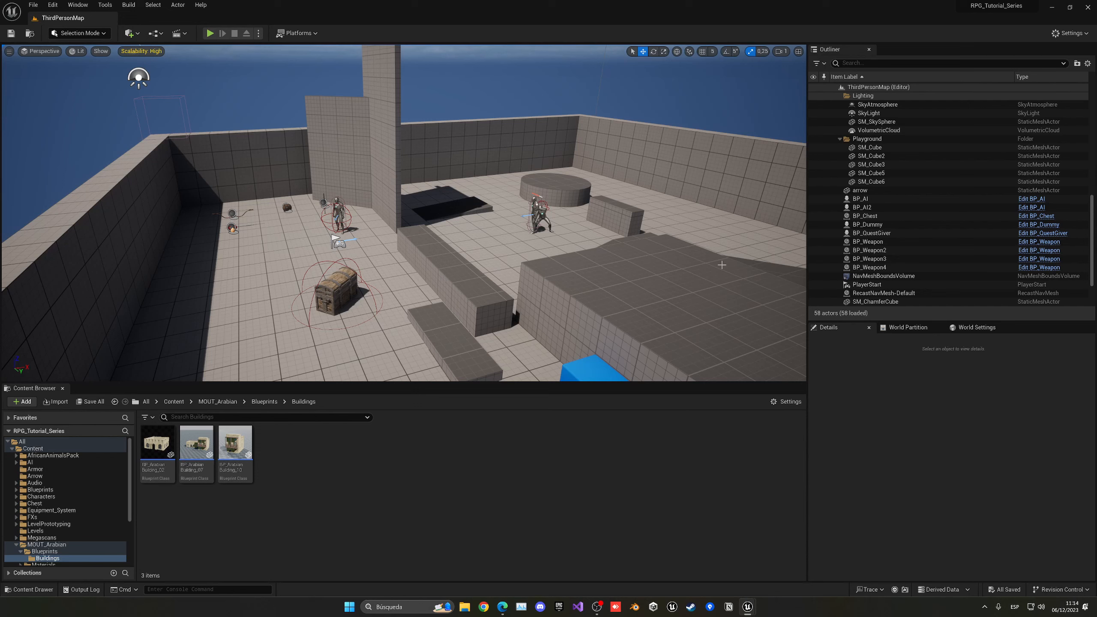
# Step: Minimize the TenMinHorrorGame editor and open the Desert level from the Levels folder of RPG_Tutorial_Series
pyautogui.moveTo(750, 608)
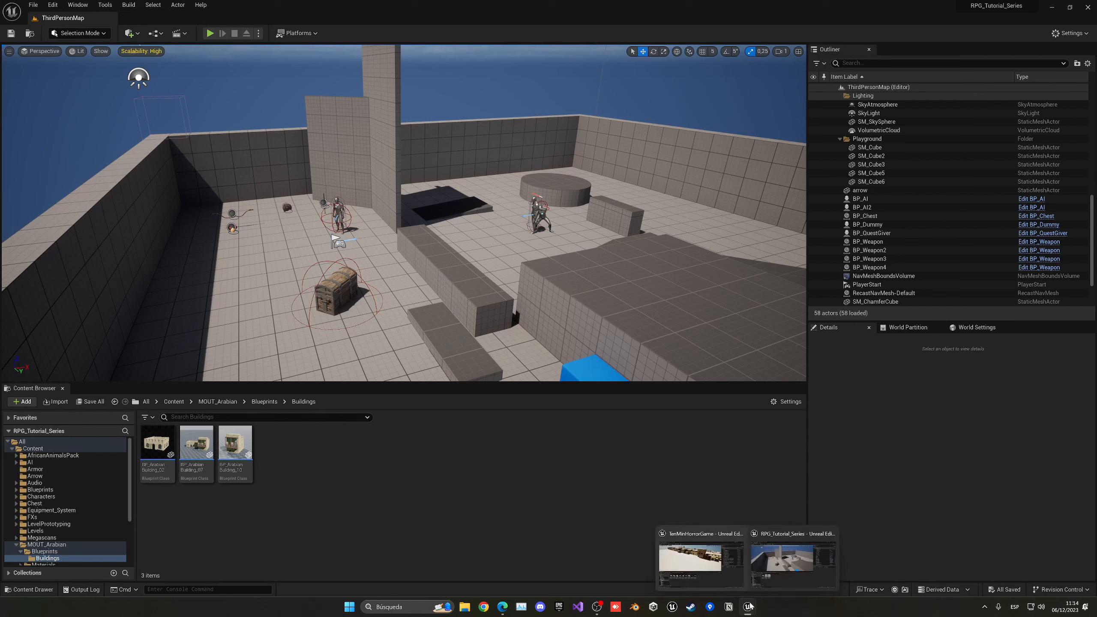
pyautogui.click(700, 560)
pyautogui.click(1051, 6)
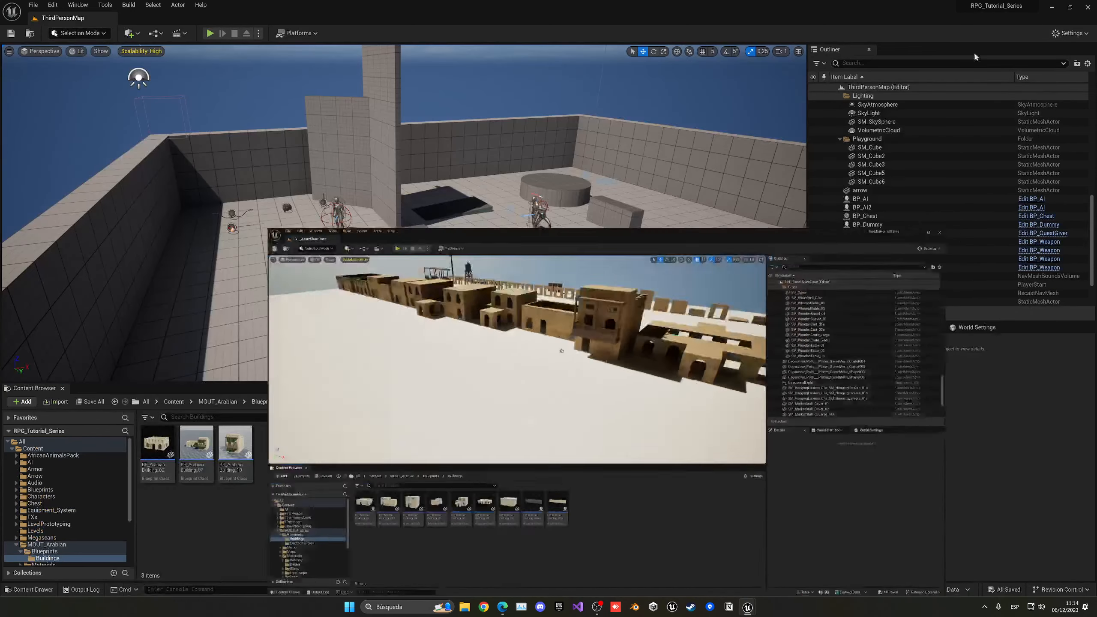
pyautogui.click(173, 403)
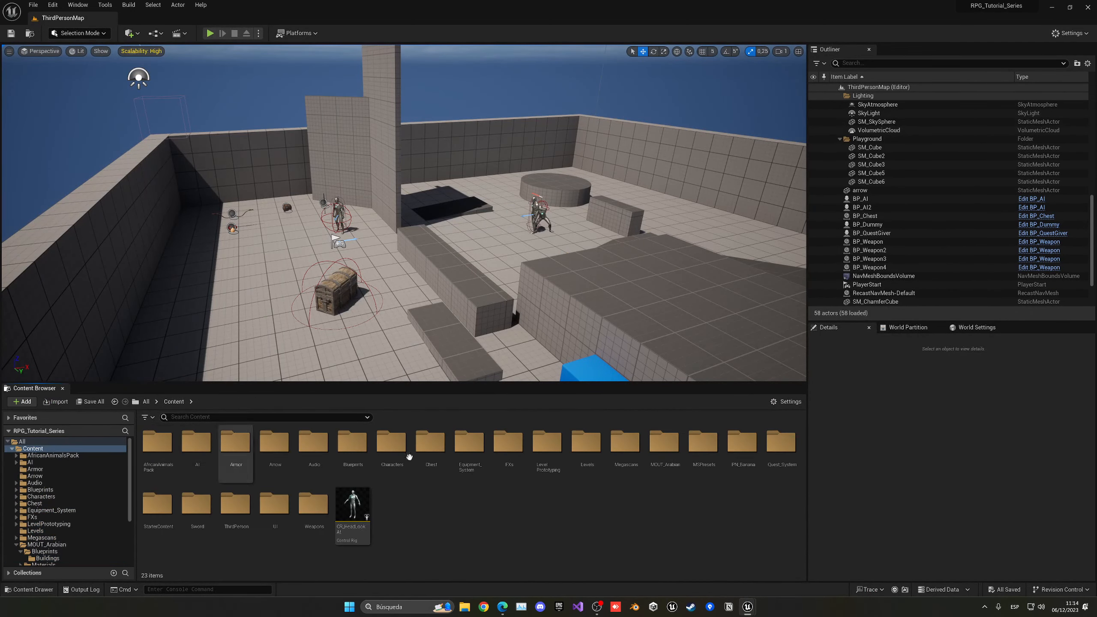
pyautogui.doubleClick(590, 457)
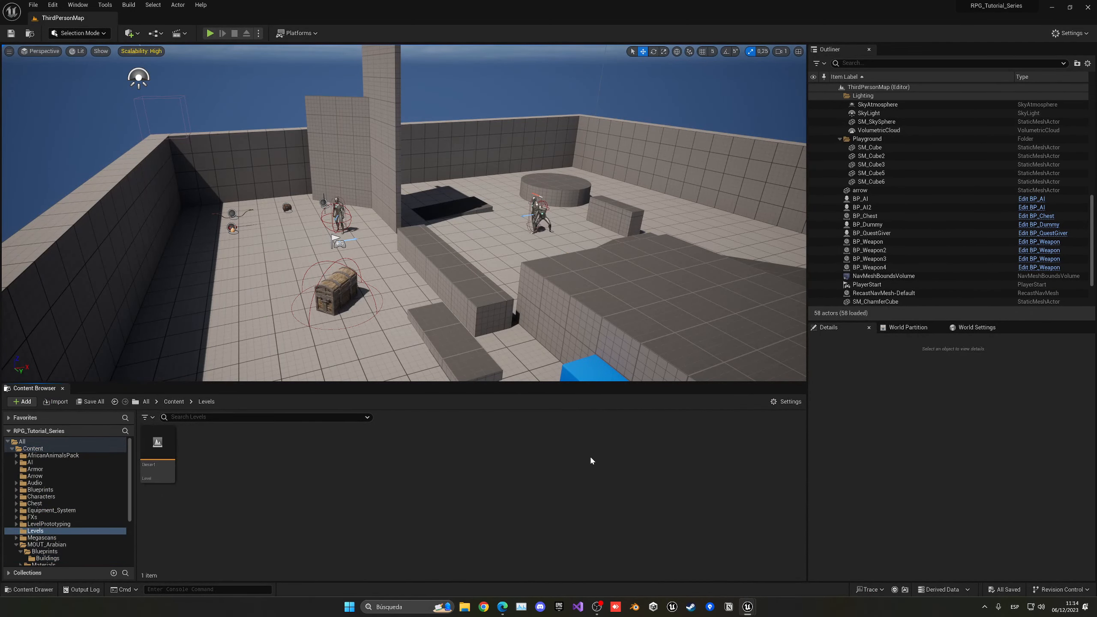
pyautogui.doubleClick(167, 442)
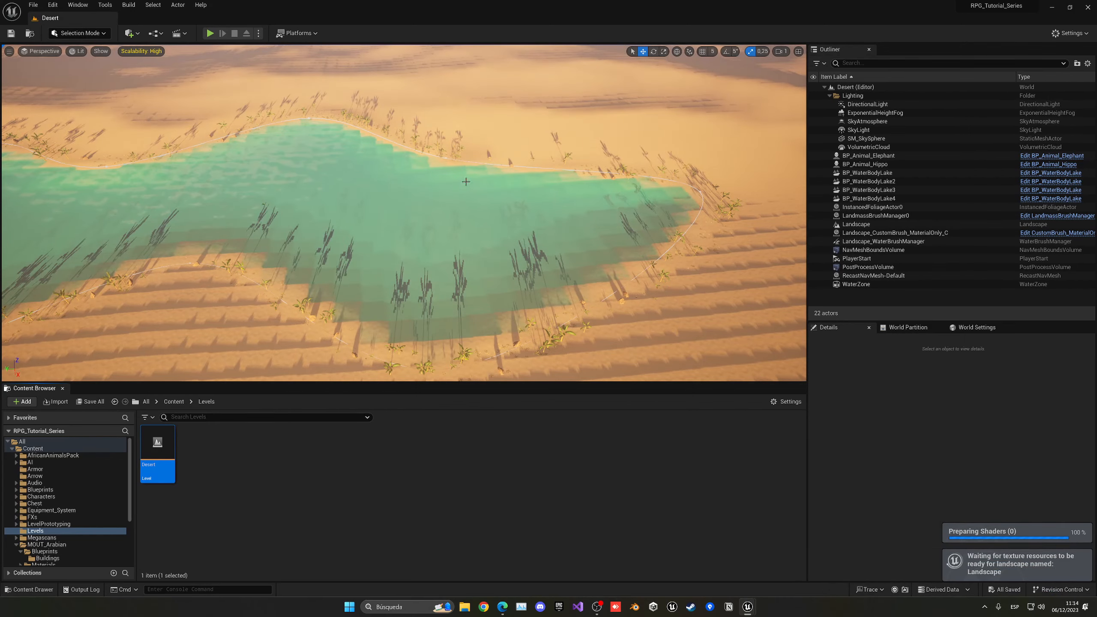
# Step: Survey the desert landscape from the lake across the dunes for an open site for the fortress
pyautogui.moveTo(493, 236); pyautogui.dragTo(648, 197, button='right')
pyautogui.scroll(2, 406, 208)
pyautogui.press('w')
pyautogui.press('w')
pyautogui.press('w')
pyautogui.scroll(1, 696, 179)
pyautogui.scroll(1, 652, 182)
pyautogui.press('w')
pyautogui.press('w')
pyautogui.press('w')
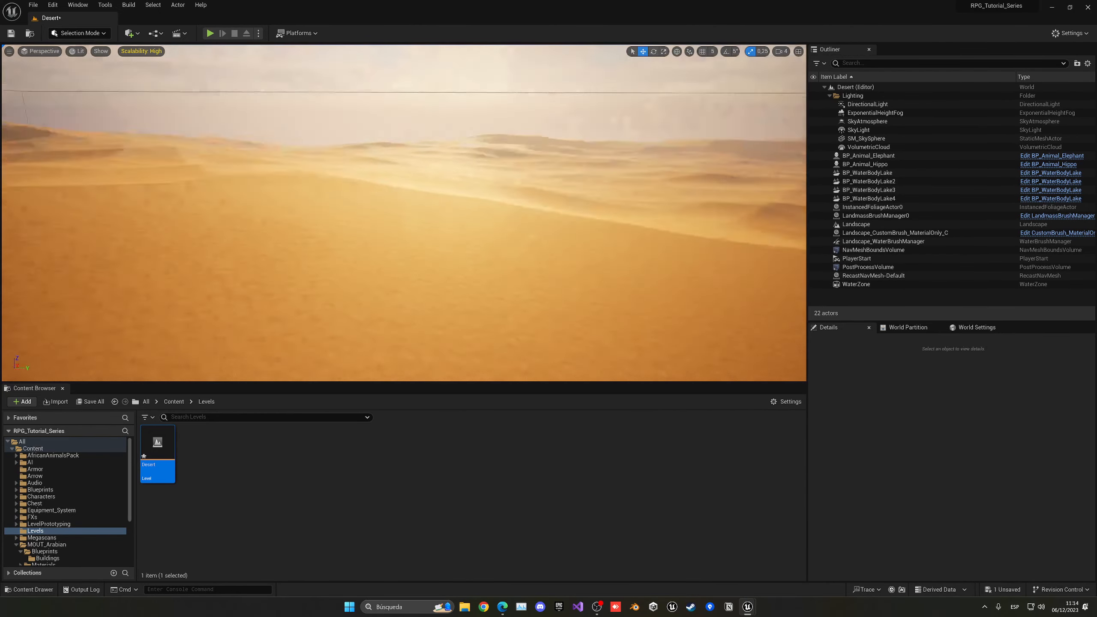
pyautogui.moveTo(389, 214); pyautogui.dragTo(297, 217, button='right')
pyautogui.press('w')
pyautogui.moveTo(460, 227); pyautogui.dragTo(88, 264, button='right')
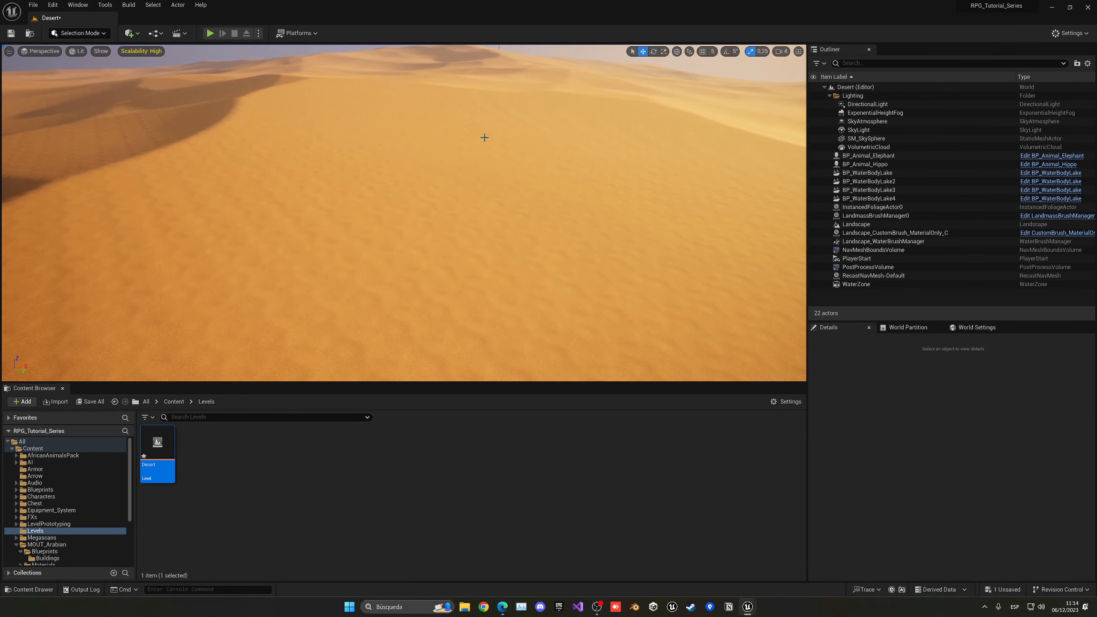
pyautogui.press('w')
pyautogui.moveTo(485, 137); pyautogui.dragTo(467, 145, button='right')
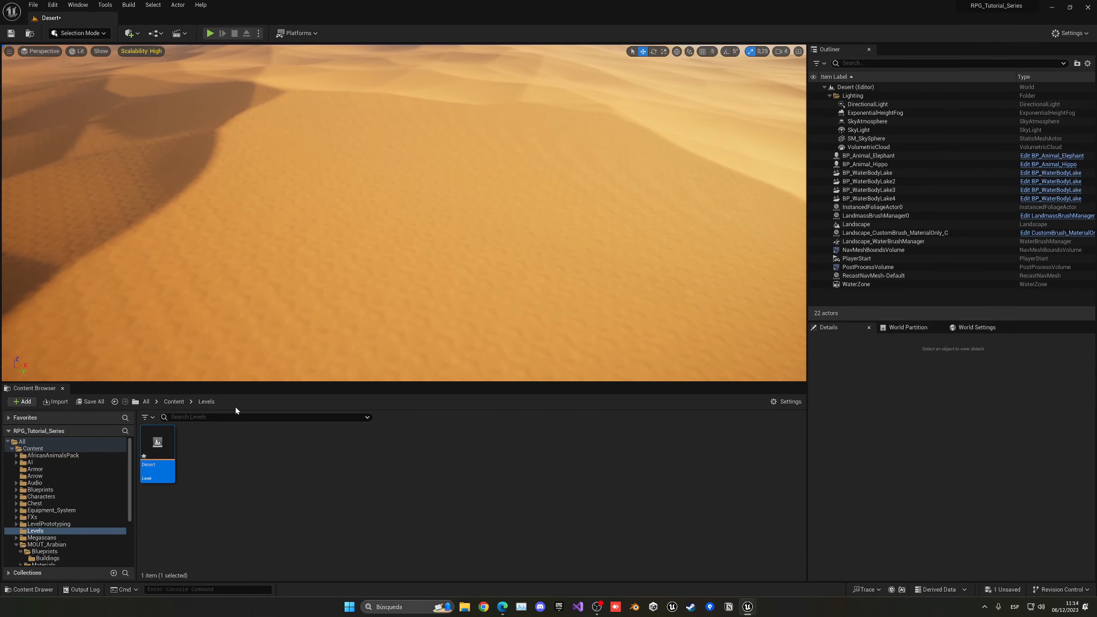
# Step: Return to the Buildings blueprint folder of the MOUT_Arabian pack
pyautogui.click(172, 403)
pyautogui.doubleClick(660, 451)
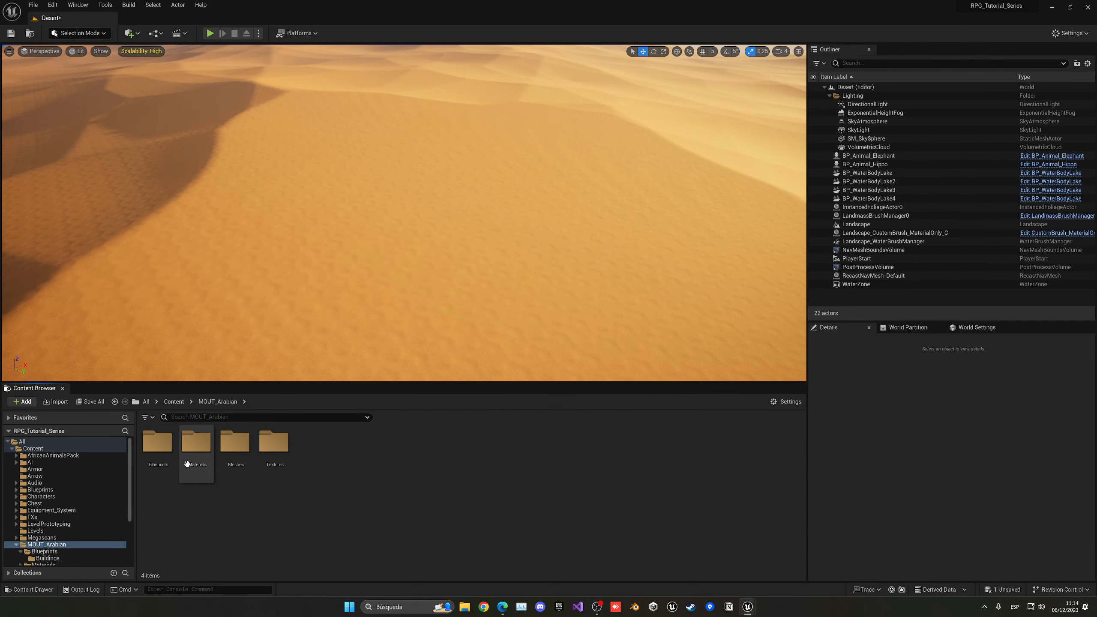
pyautogui.doubleClick(197, 452)
pyautogui.click(160, 457)
pyautogui.doubleClick(160, 457)
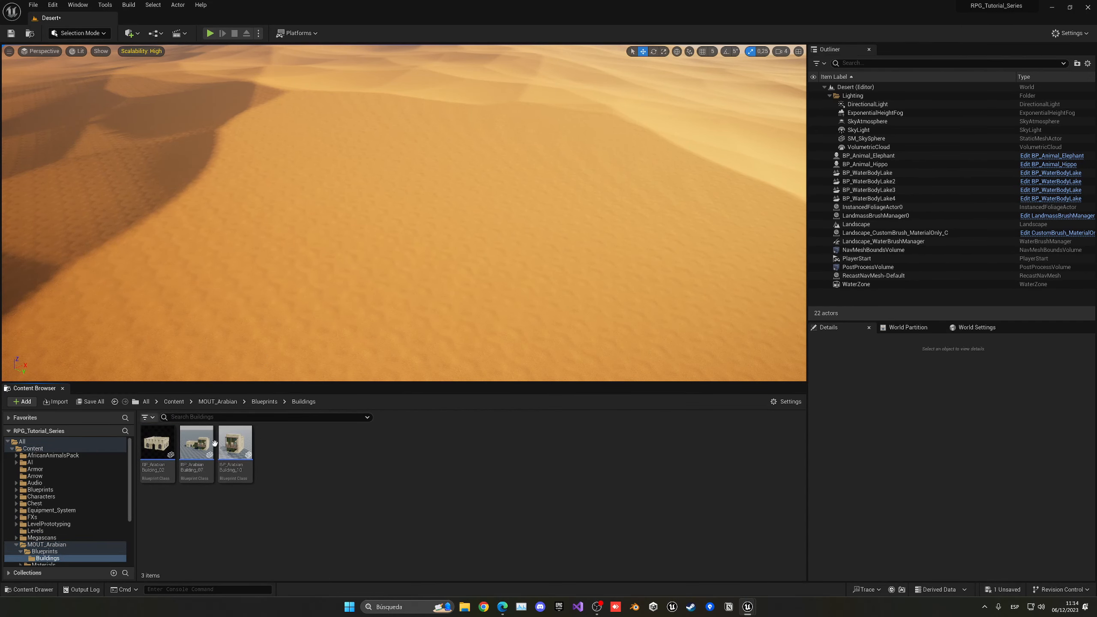
# Step: Place BP_ArabianBuilding_07 on the open sand of the dune
pyautogui.moveTo(311, 268)
pyautogui.mouseDown(button='right')
pyautogui.moveTo(303, 240)
pyautogui.moveTo(305, 248)
pyautogui.mouseUp(button='right')
pyautogui.press('w')
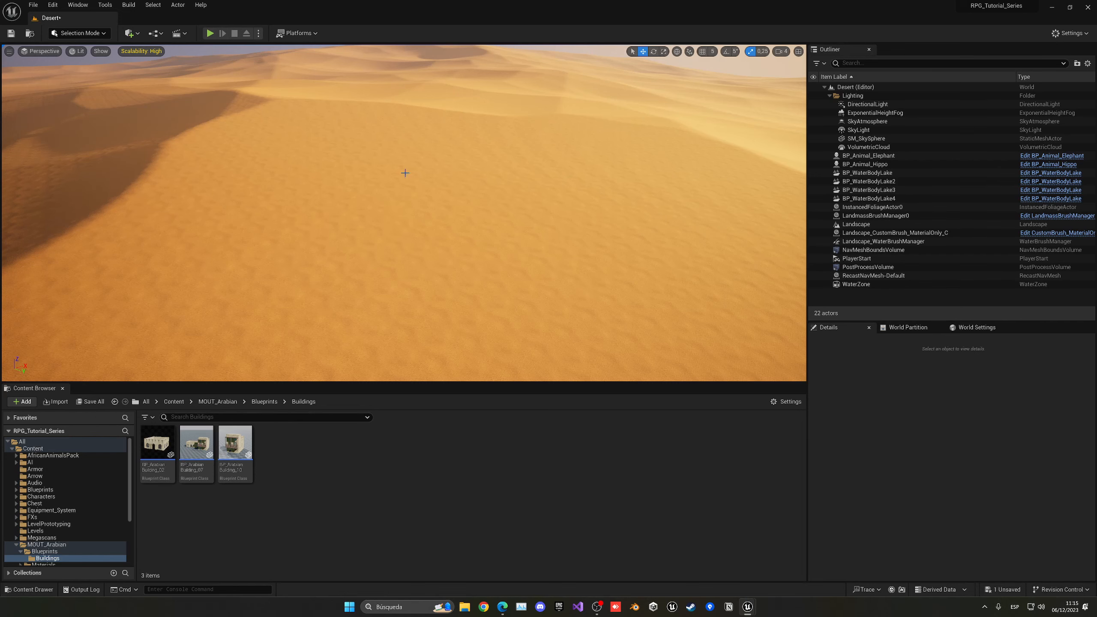
pyautogui.moveTo(358, 211); pyautogui.dragTo(358, 211, button='right')
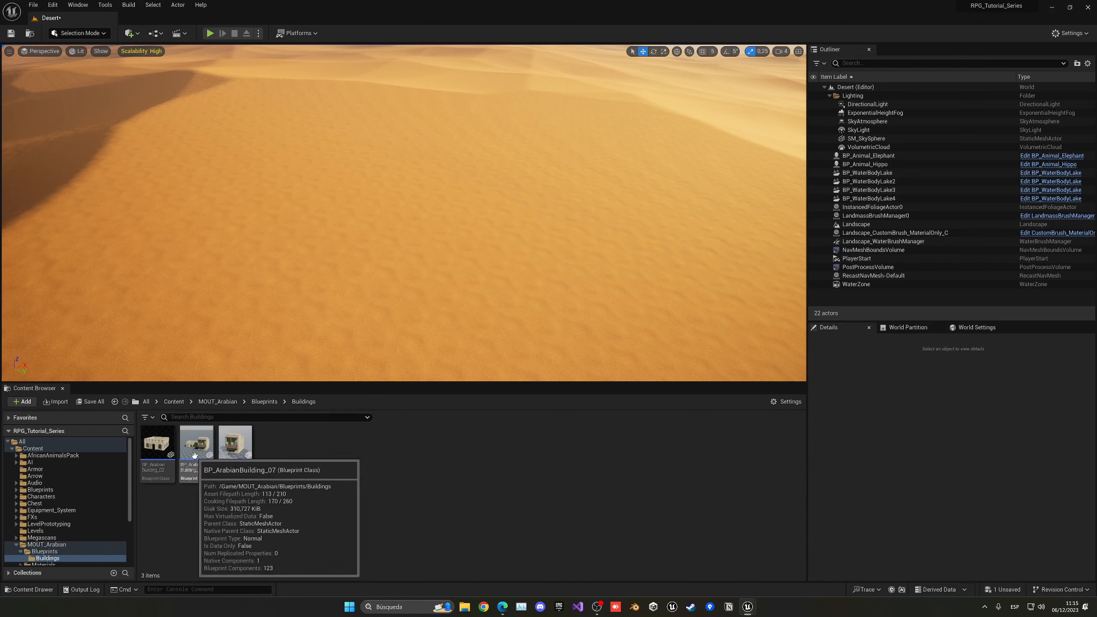
pyautogui.moveTo(197, 445); pyautogui.dragTo(423, 265)
pyautogui.press('w')
pyautogui.moveTo(457, 266); pyautogui.dragTo(471, 298, button='right')
pyautogui.press('w')
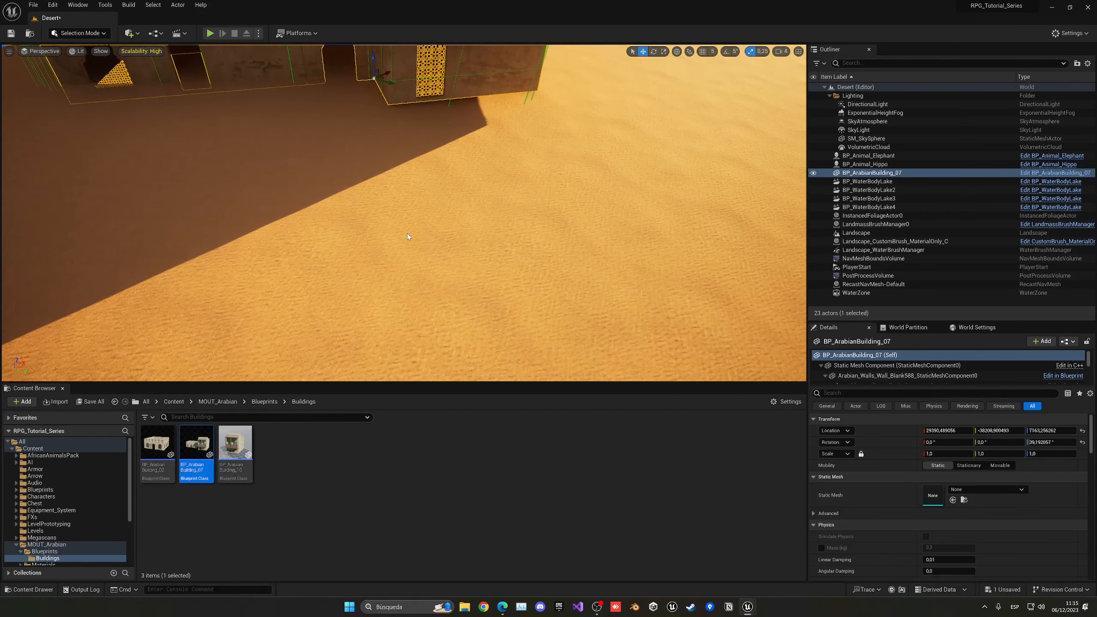
# Step: Play the level from the sand in front of the building, walk the character through its arched doorway and rooms, and stop playing
pyautogui.rightClick(407, 234)
pyautogui.click(439, 465)
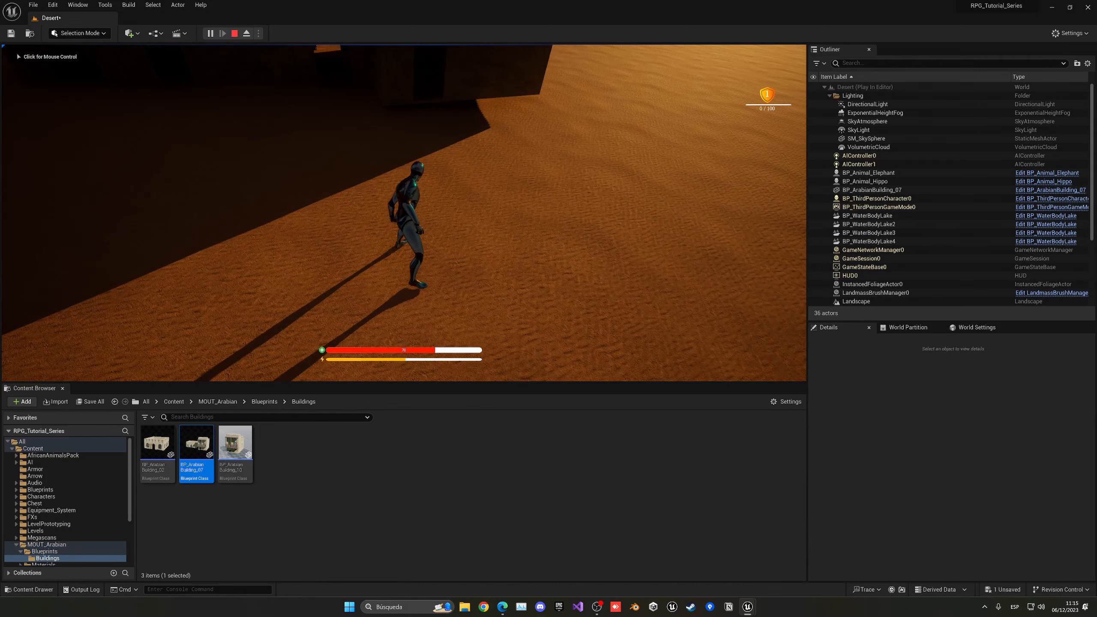
pyautogui.click(404, 213)
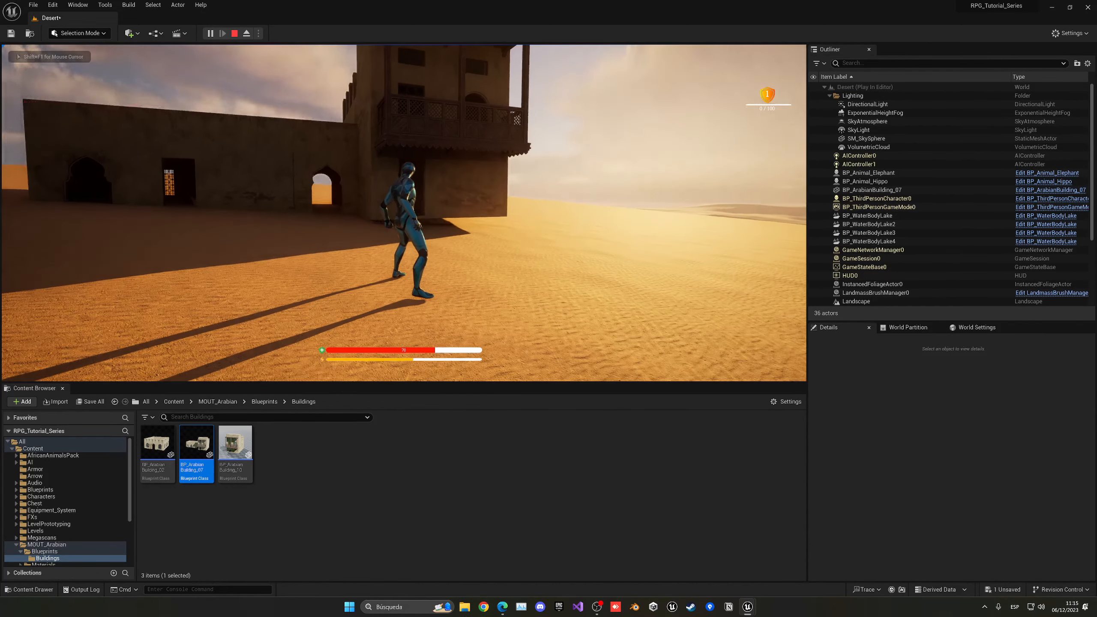
pyautogui.press('w')
pyautogui.press('w')
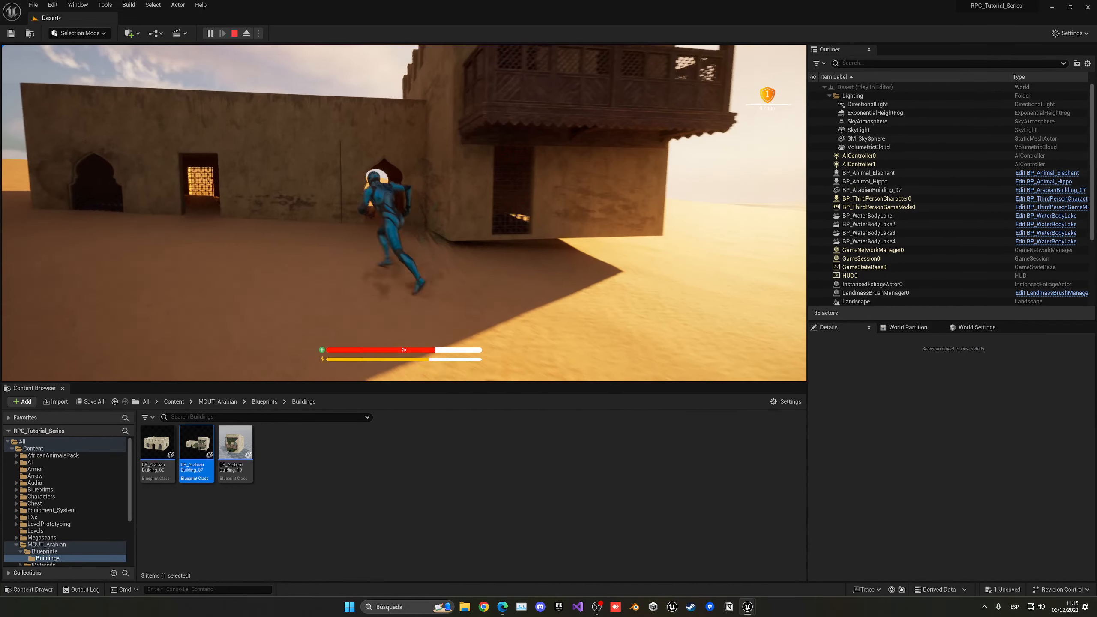
pyautogui.press('w')
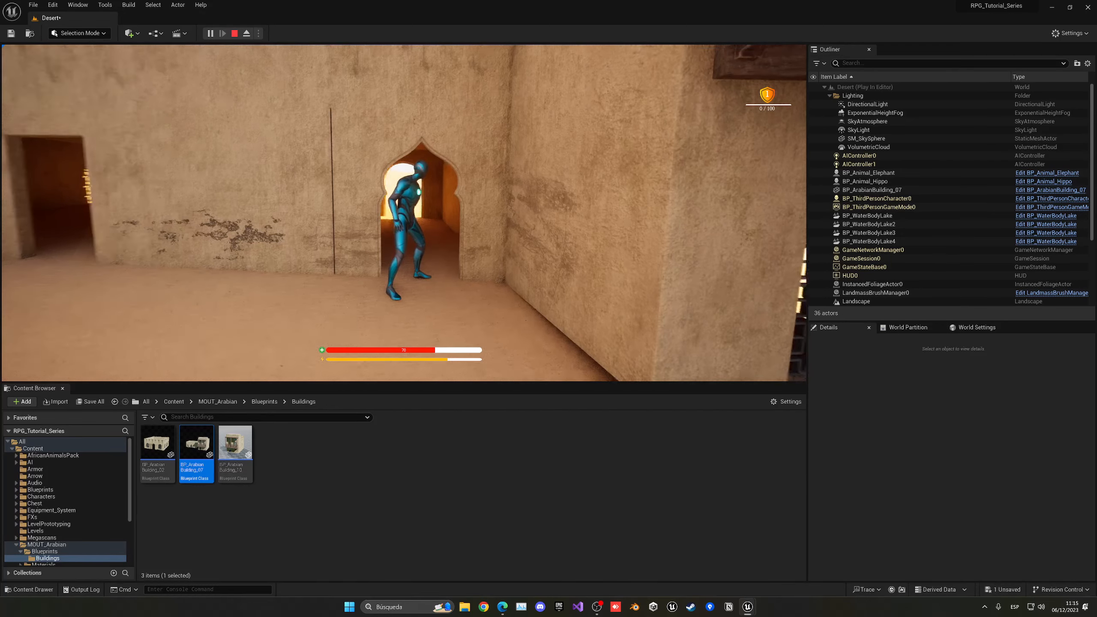
pyautogui.press('w')
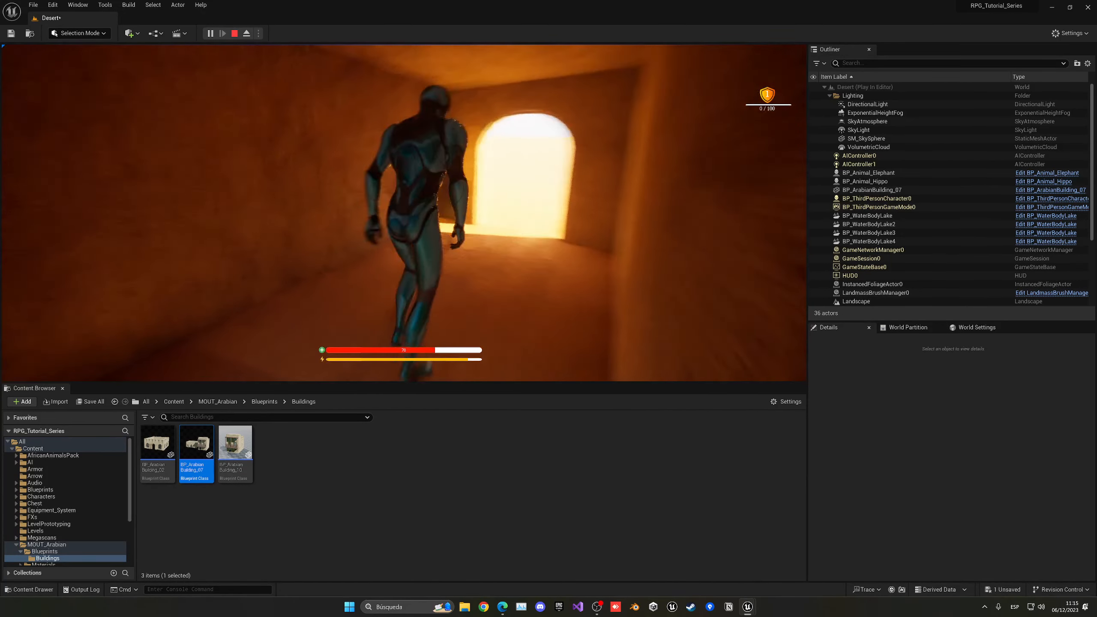
pyautogui.press('w')
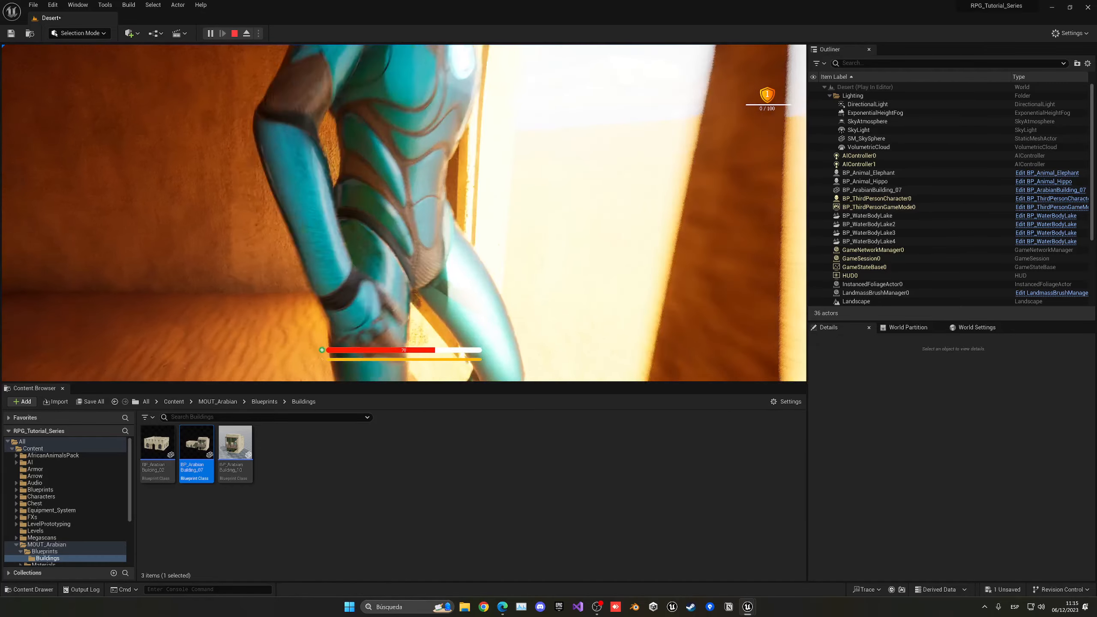
pyautogui.press('w')
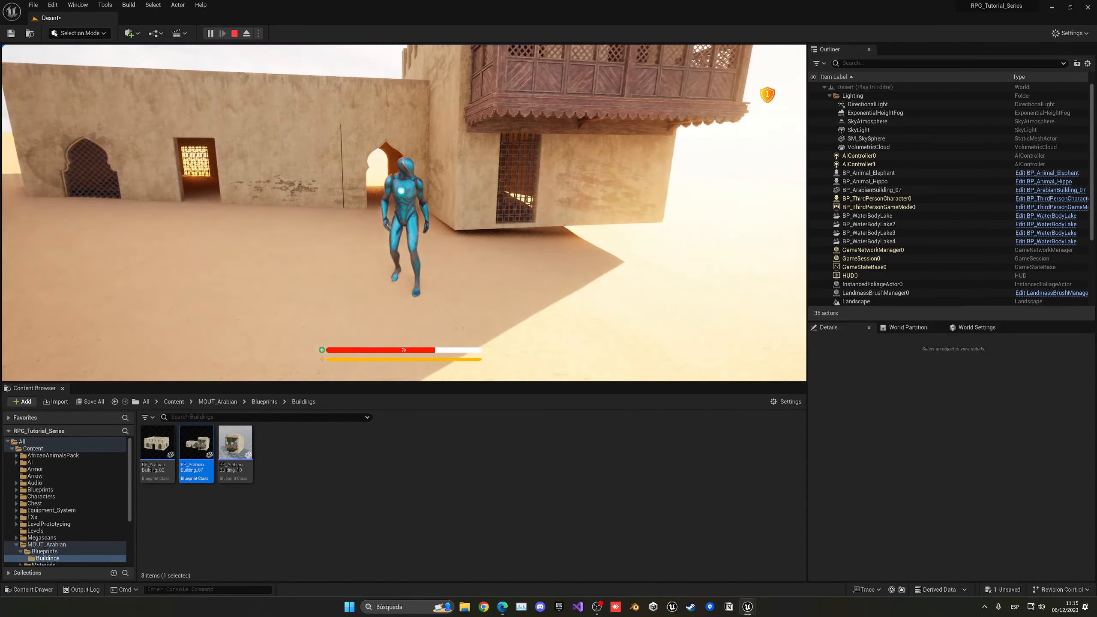
pyautogui.press('w')
pyautogui.press('Escape')
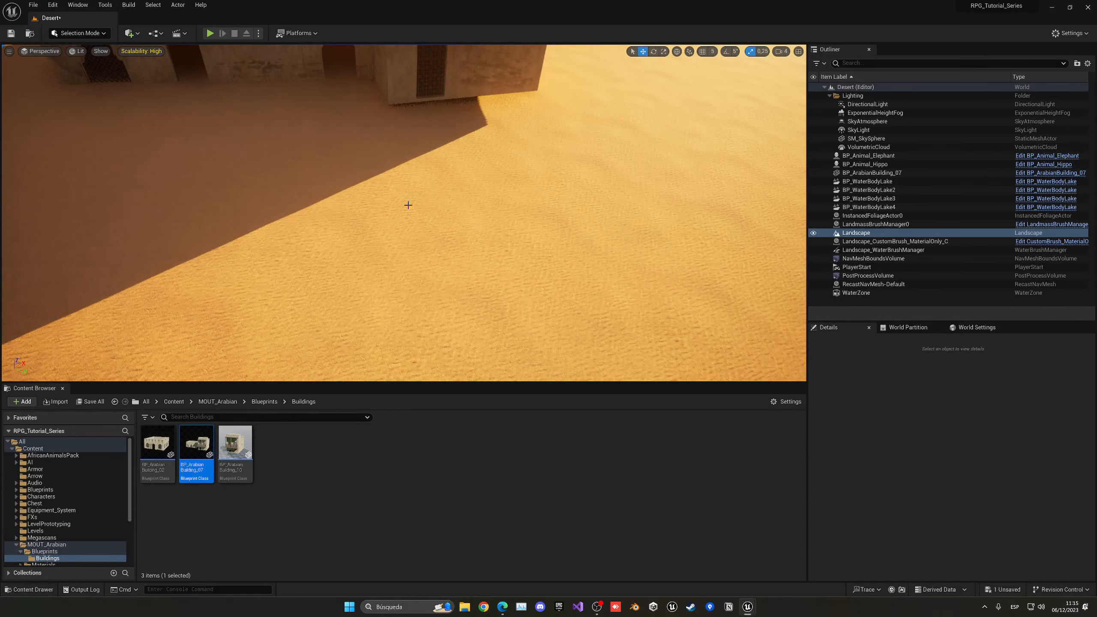
# Step: Switch the transform coordinate space and tilt BP_ArabianBuilding_07 to about 4.6° in X and -2.8° in Y, following the dune slope
pyautogui.moveTo(404, 212)
pyautogui.mouseDown(button='right')
pyautogui.moveTo(404, 190)
pyautogui.moveTo(404, 207)
pyautogui.mouseUp(button='right')
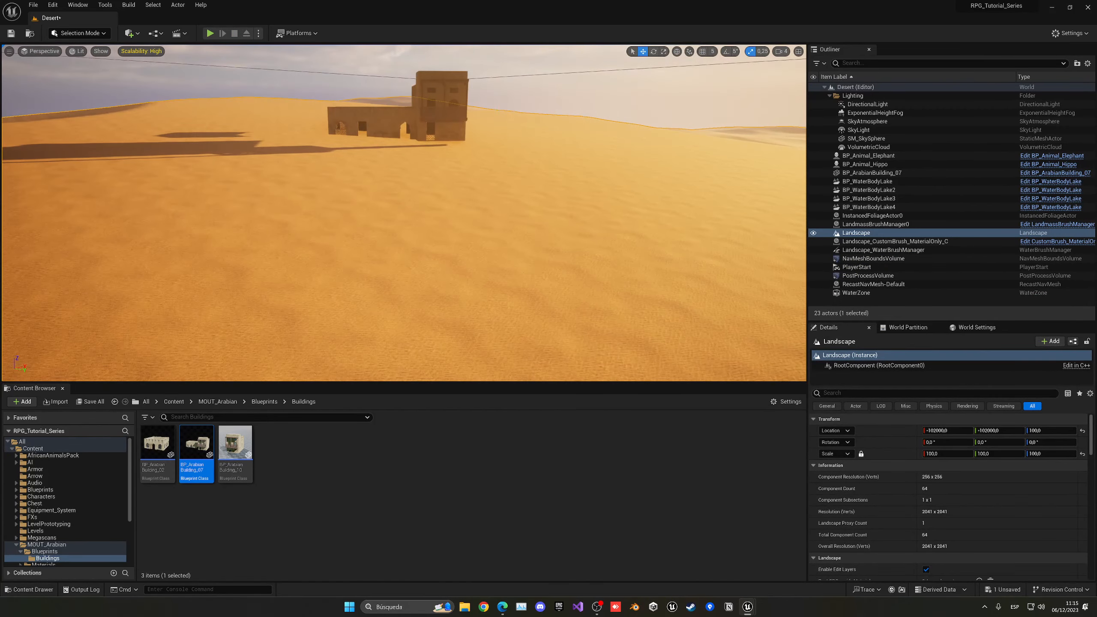
pyautogui.click(434, 114)
pyautogui.moveTo(434, 115); pyautogui.dragTo(382, 178, button='right')
pyautogui.press('w')
pyautogui.press('e')
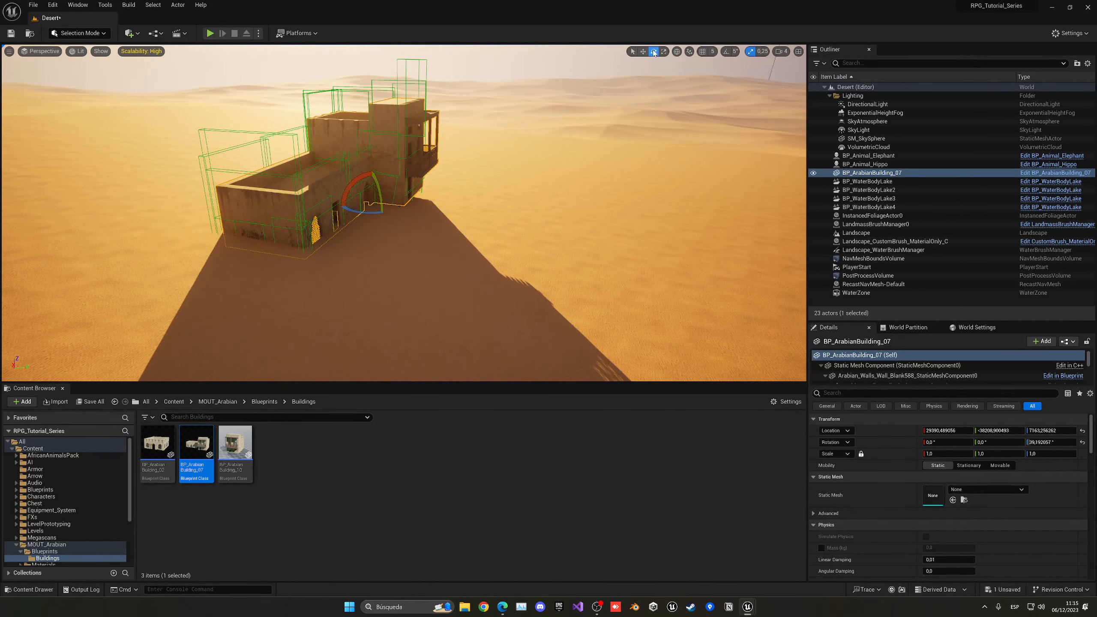
pyautogui.click(677, 51)
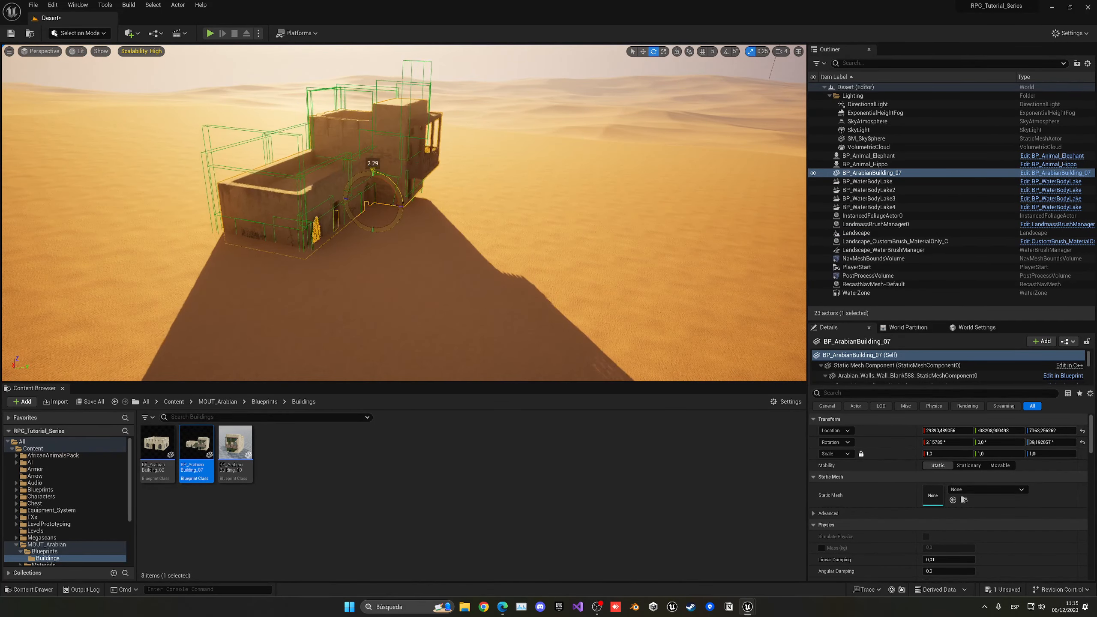
pyautogui.press('w')
pyautogui.moveTo(388, 189); pyautogui.dragTo(348, 208, button='right')
pyautogui.moveTo(362, 202); pyautogui.dragTo(383, 223)
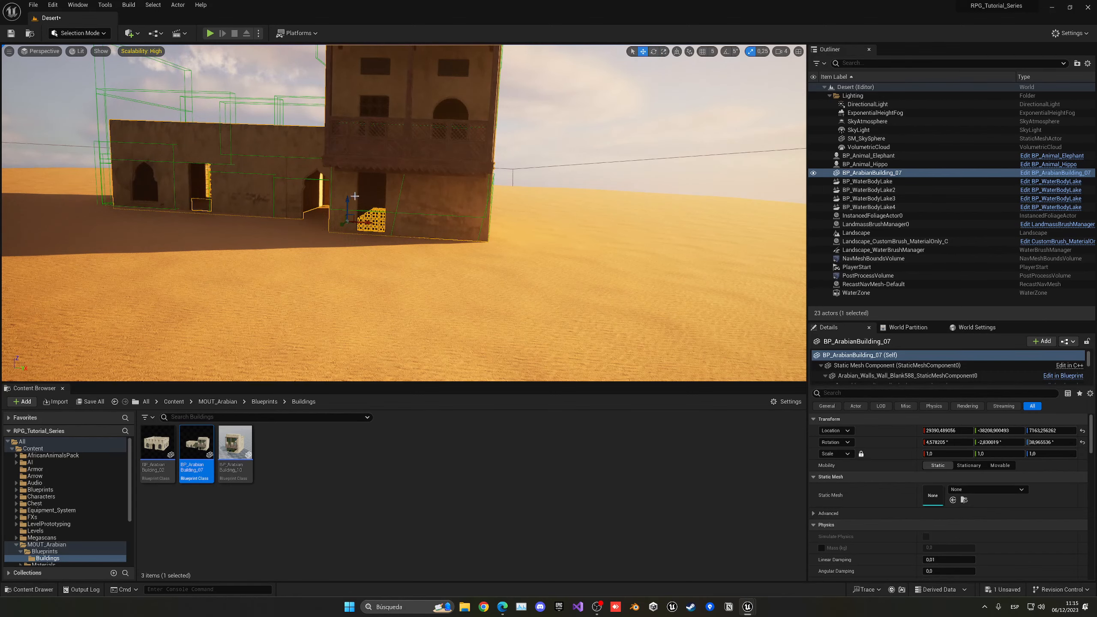
# Step: Play the level from the sand in front of the tilted building, run the character through its interior, and stop playing
pyautogui.rightClick(275, 279)
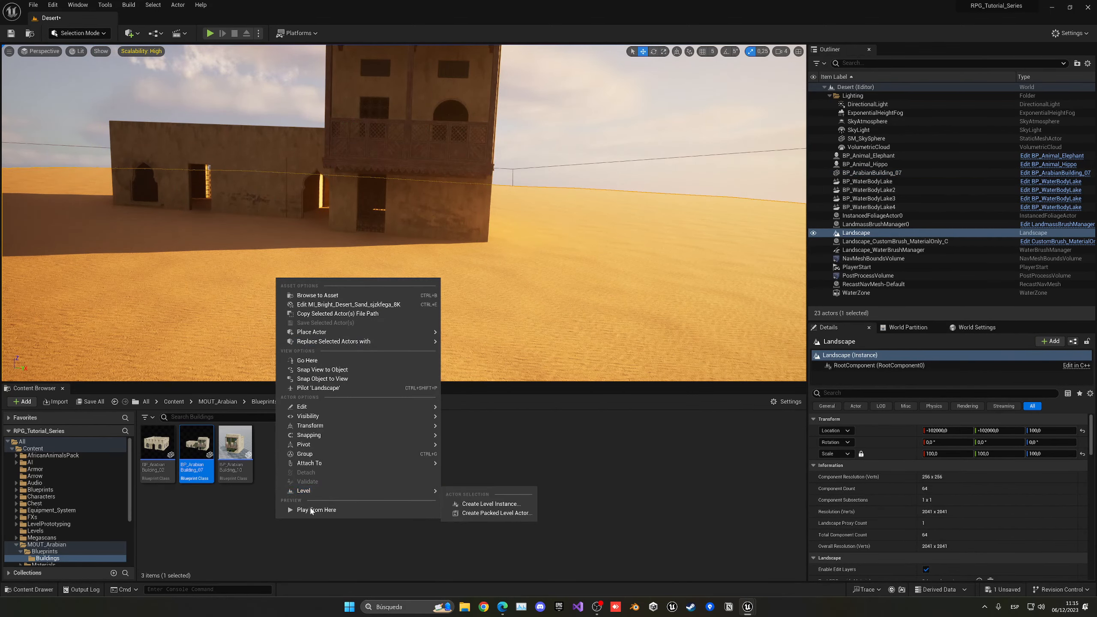
pyautogui.click(306, 503)
pyautogui.click(338, 279)
pyautogui.press('w')
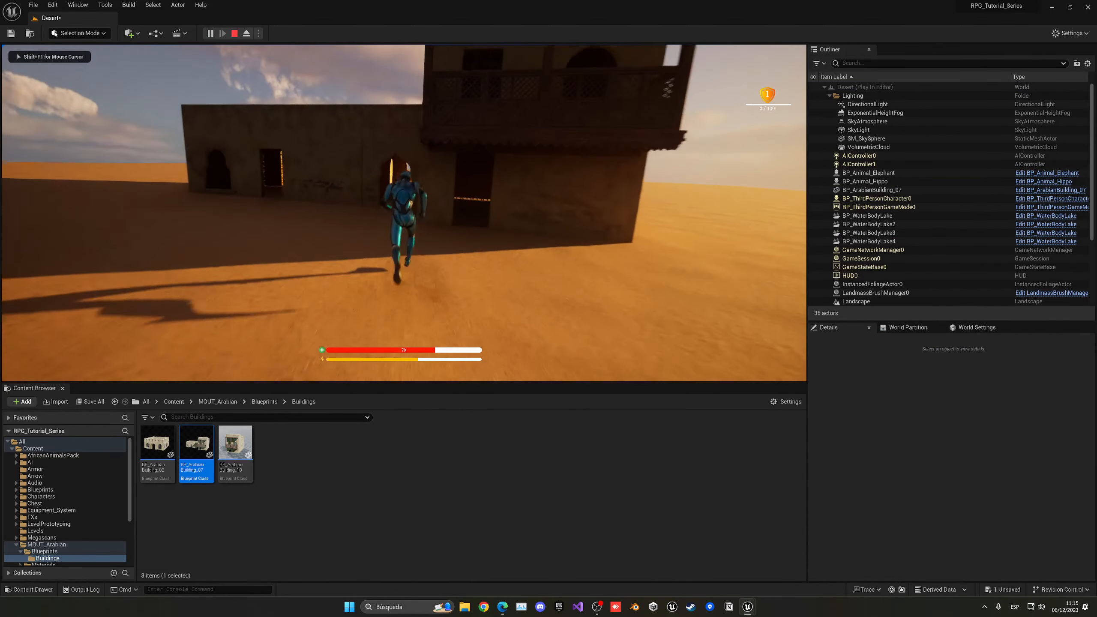
pyautogui.press('w')
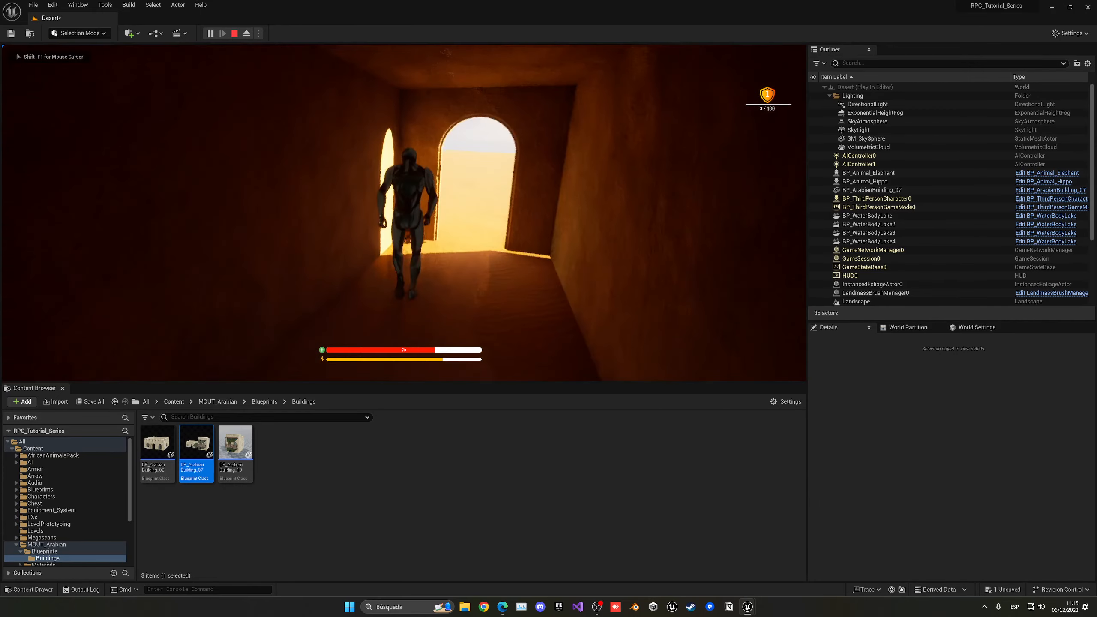
pyautogui.press('Escape')
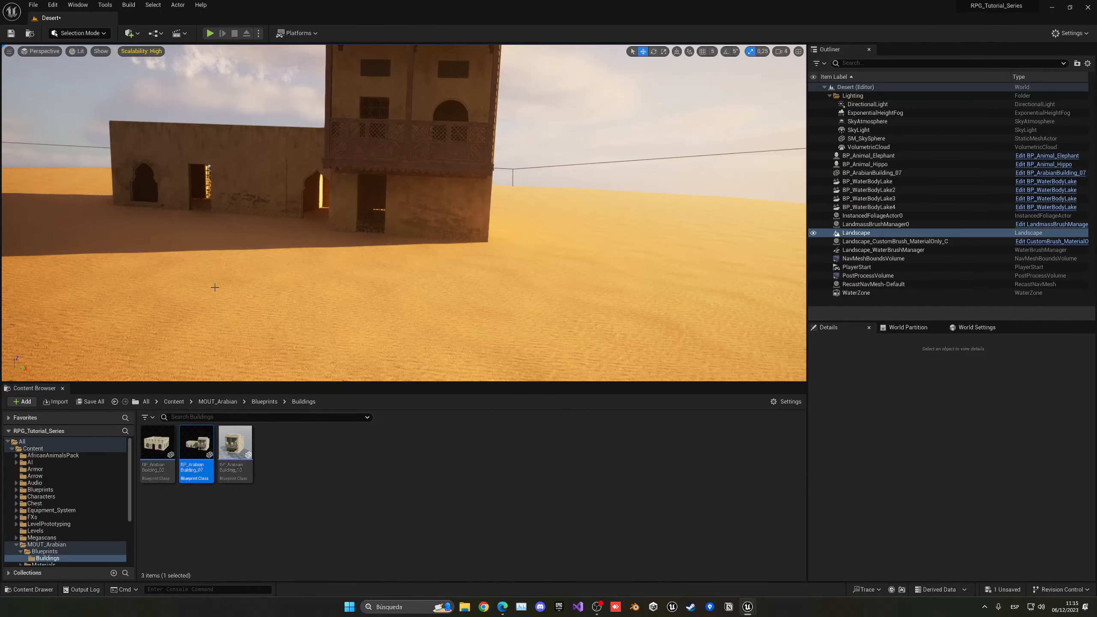
# Step: Reposition BP_ArabianBuilding_07 on the dune and discard the trial duplicate placed beside it
pyautogui.moveTo(415, 208); pyautogui.dragTo(433, 224, button='right')
pyautogui.press('w')
pyautogui.click(458, 207)
pyautogui.press('w')
pyautogui.press('w')
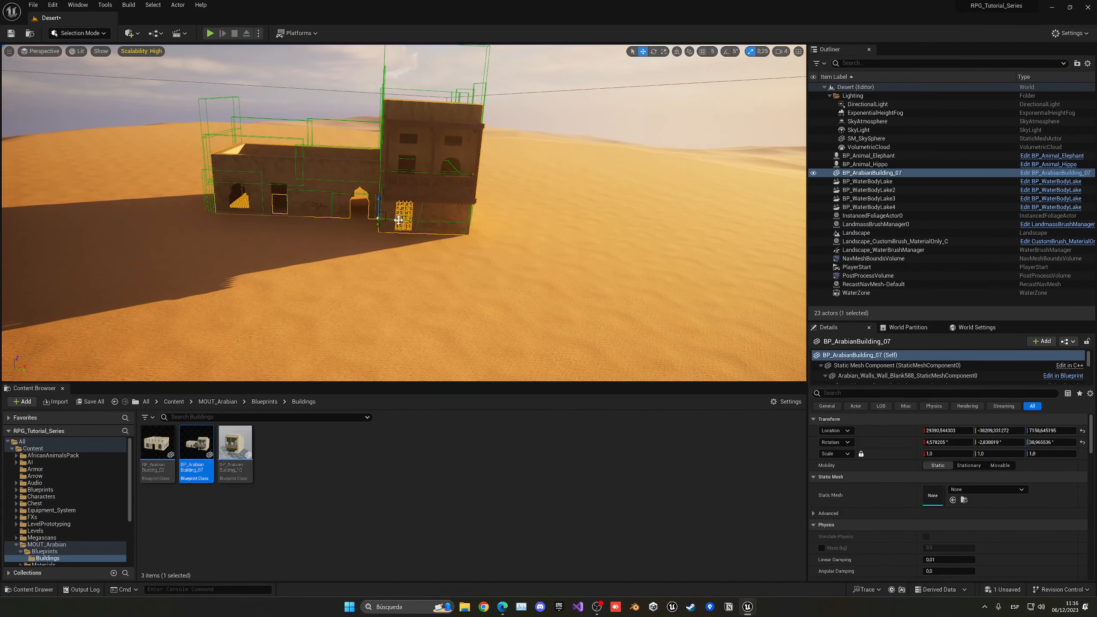
pyautogui.moveTo(398, 220); pyautogui.dragTo(733, 211)
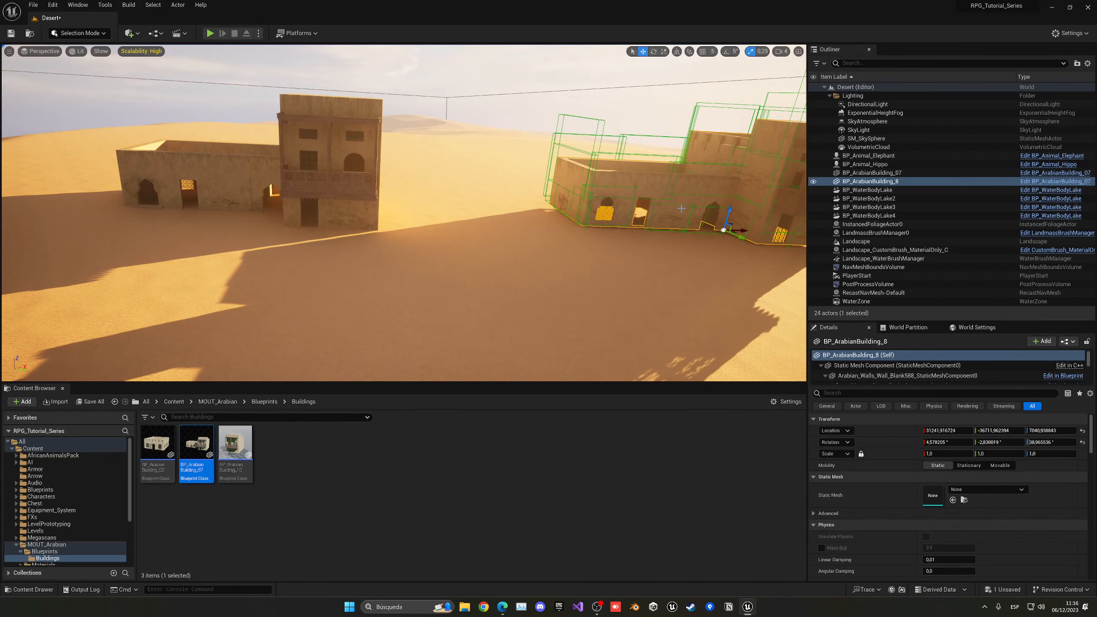
pyautogui.press('Delete')
# Step: Place BP_ArabianBuilding_10 on the sand beside BP_ArabianBuilding_07 and give it the same rotation as that building
pyautogui.click(235, 443)
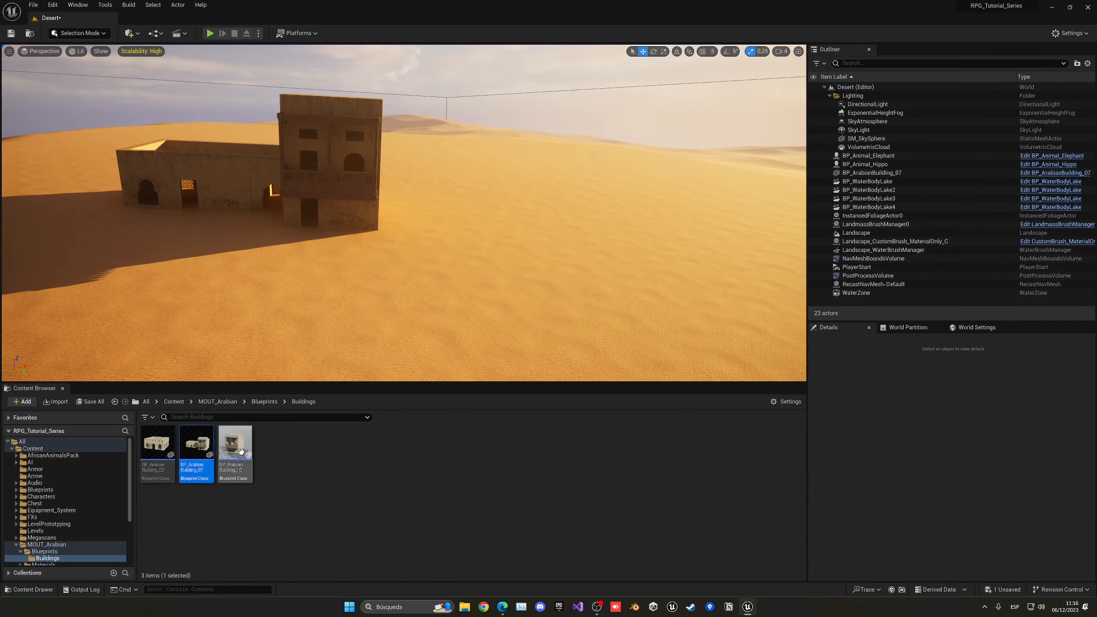
pyautogui.moveTo(431, 242); pyautogui.dragTo(453, 227)
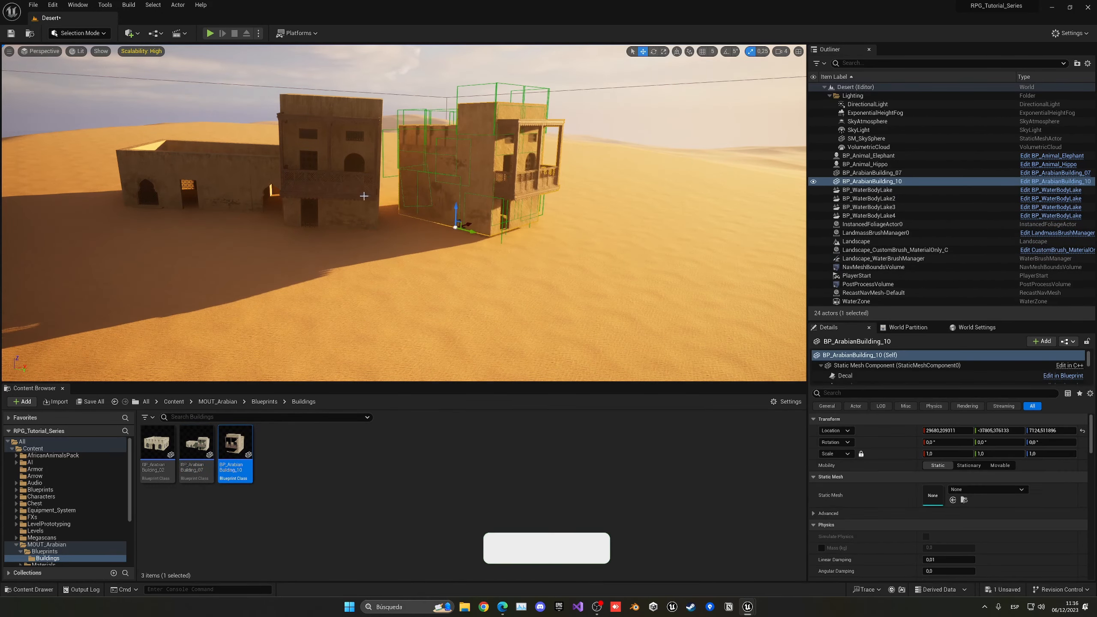
pyautogui.click(352, 190)
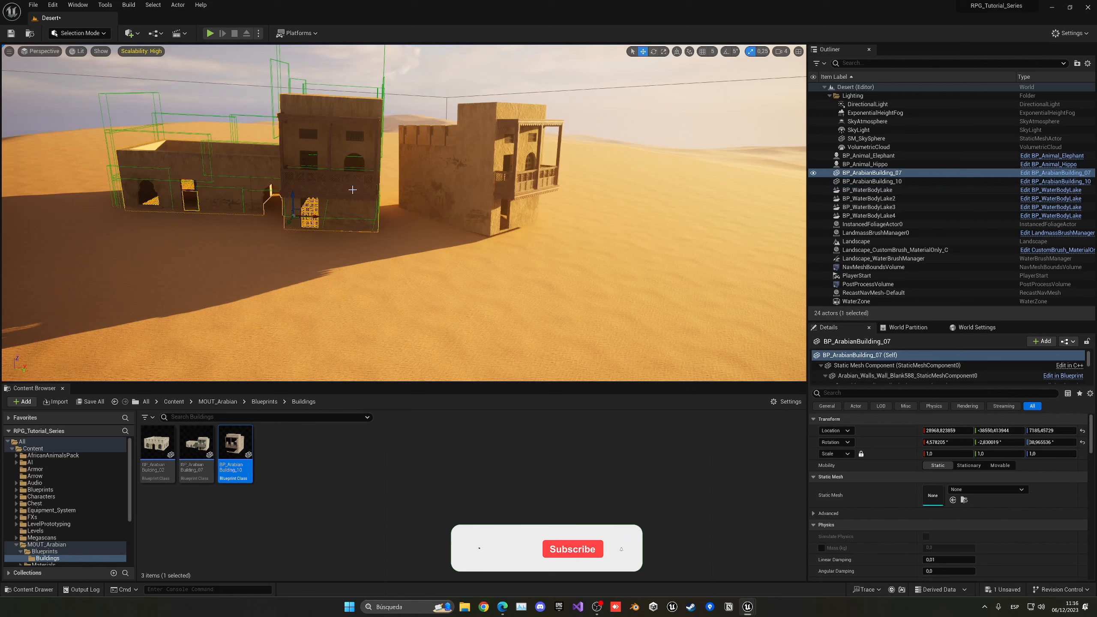
pyautogui.rightClick(886, 445)
pyautogui.click(913, 452)
pyautogui.click(469, 212)
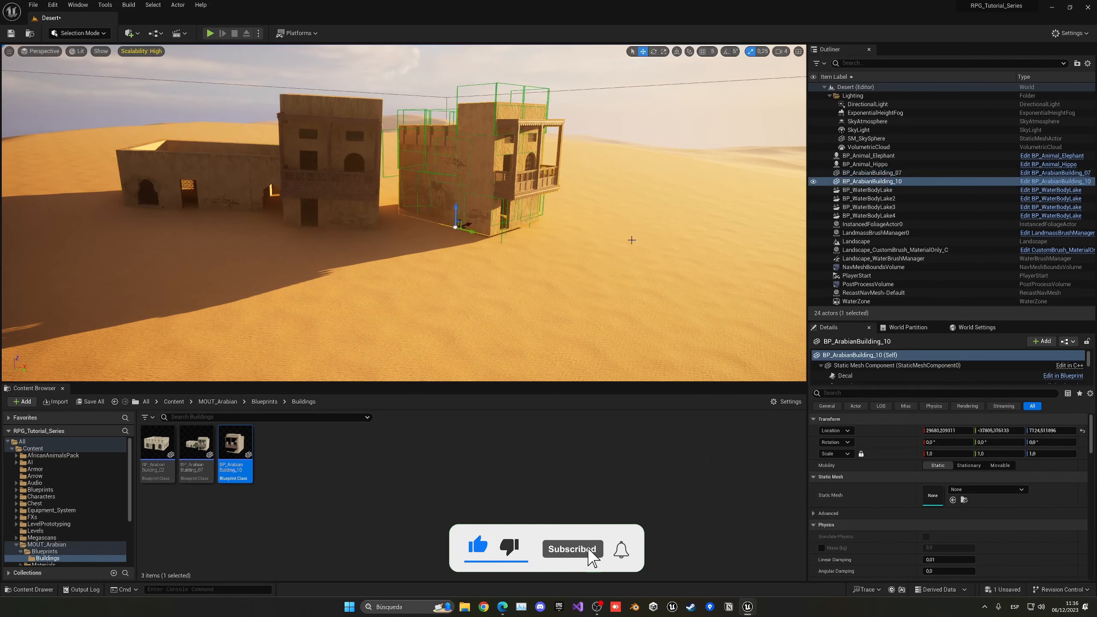
pyautogui.rightClick(854, 442)
pyautogui.click(941, 506)
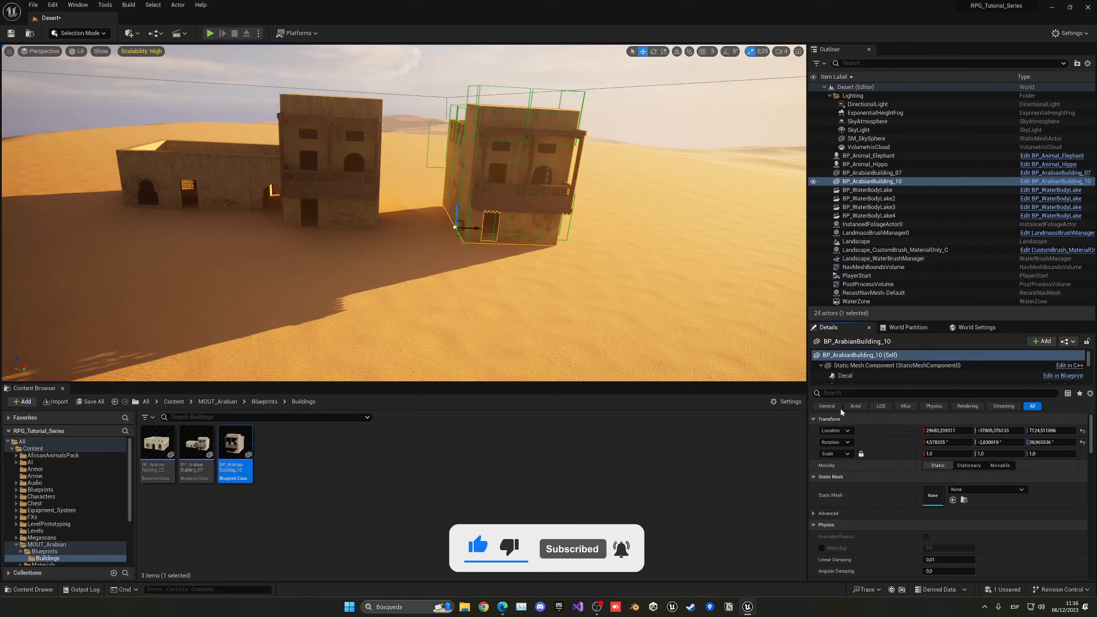
# Step: Move BP_ArabianBuilding_10 farther from BP_ArabianBuilding_07 and lower its base into the sand
pyautogui.moveTo(472, 227); pyautogui.dragTo(495, 220)
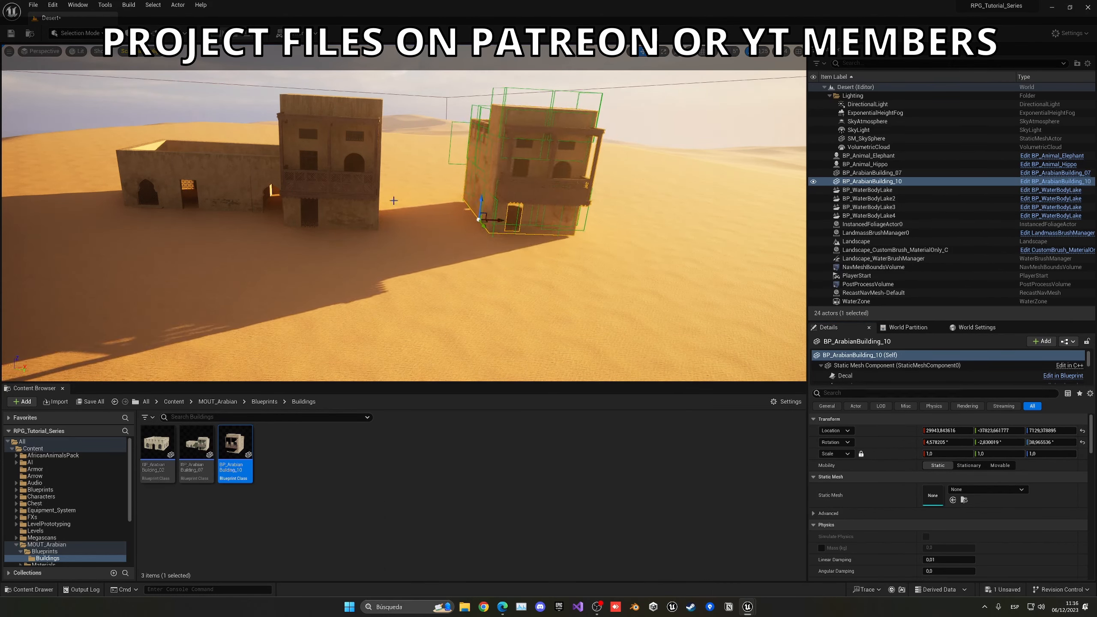
pyautogui.press('w')
pyautogui.moveTo(450, 147); pyautogui.dragTo(364, 172, button='right')
pyautogui.press('s')
pyautogui.press('w')
pyautogui.moveTo(369, 191); pyautogui.dragTo(370, 195)
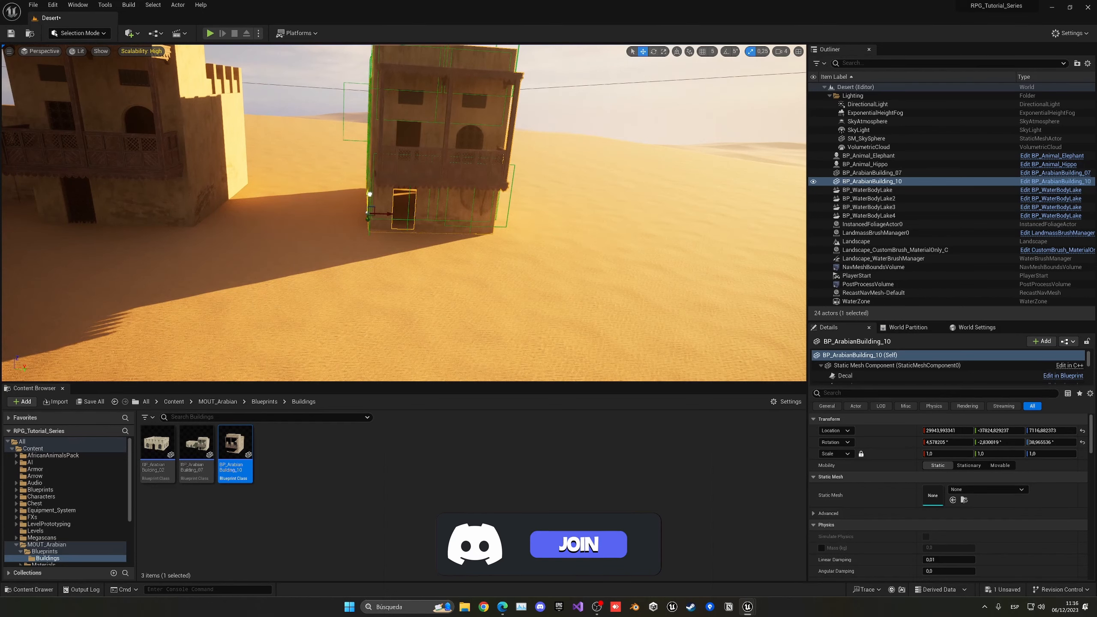
pyautogui.press('s')
pyautogui.moveTo(370, 194); pyautogui.dragTo(364, 189, button='right')
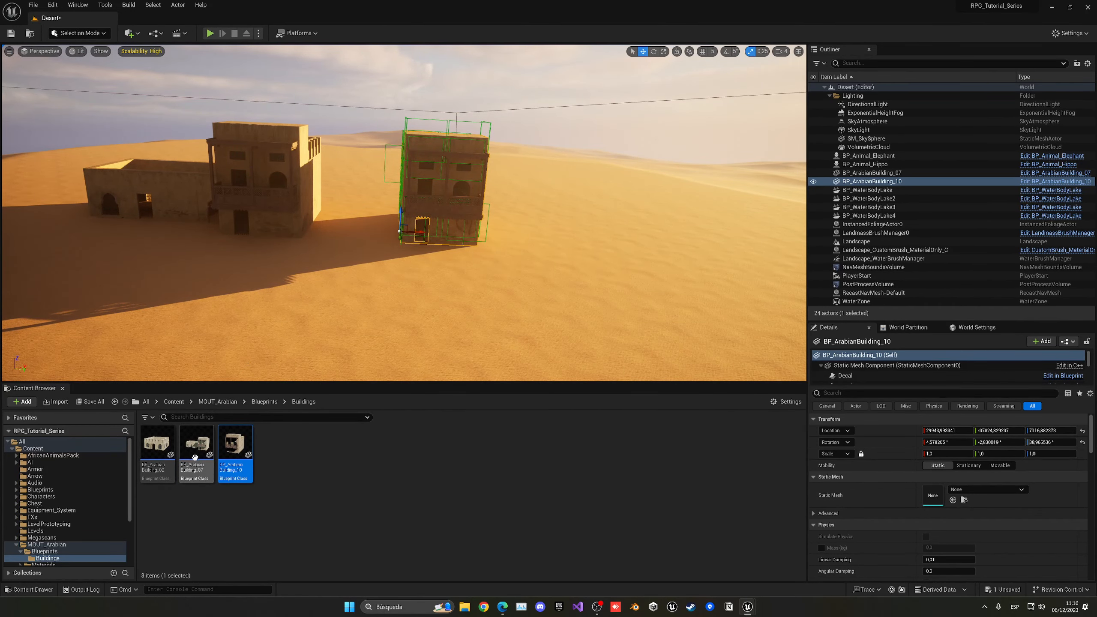
# Step: Place BP_ArabianBuilding_02 against the outer side of BP_ArabianBuilding_10 and apply the same copied rotation to it
pyautogui.moveTo(174, 458); pyautogui.dragTo(498, 250)
pyautogui.rightClick(879, 440)
pyautogui.click(896, 458)
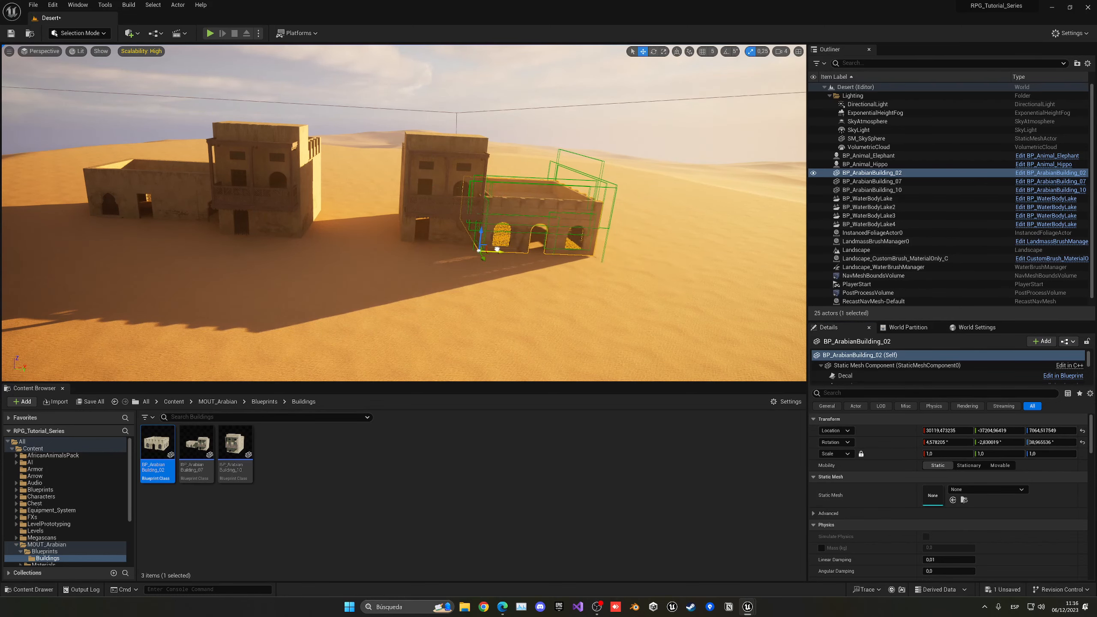
pyautogui.moveTo(517, 250); pyautogui.dragTo(626, 302, button='right')
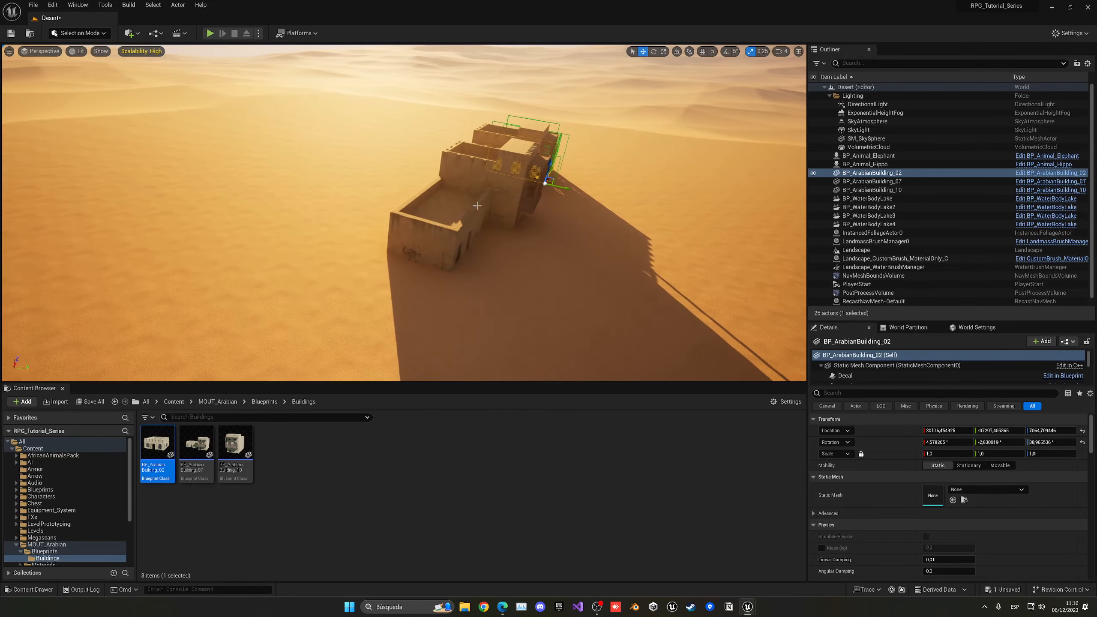
# Step: Duplicate BP_ArabianBuilding_07 off its low end, turn the copy about a quarter turn, and enable rotation snapping
pyautogui.click(465, 200)
pyautogui.moveTo(482, 211); pyautogui.dragTo(562, 207, button='right')
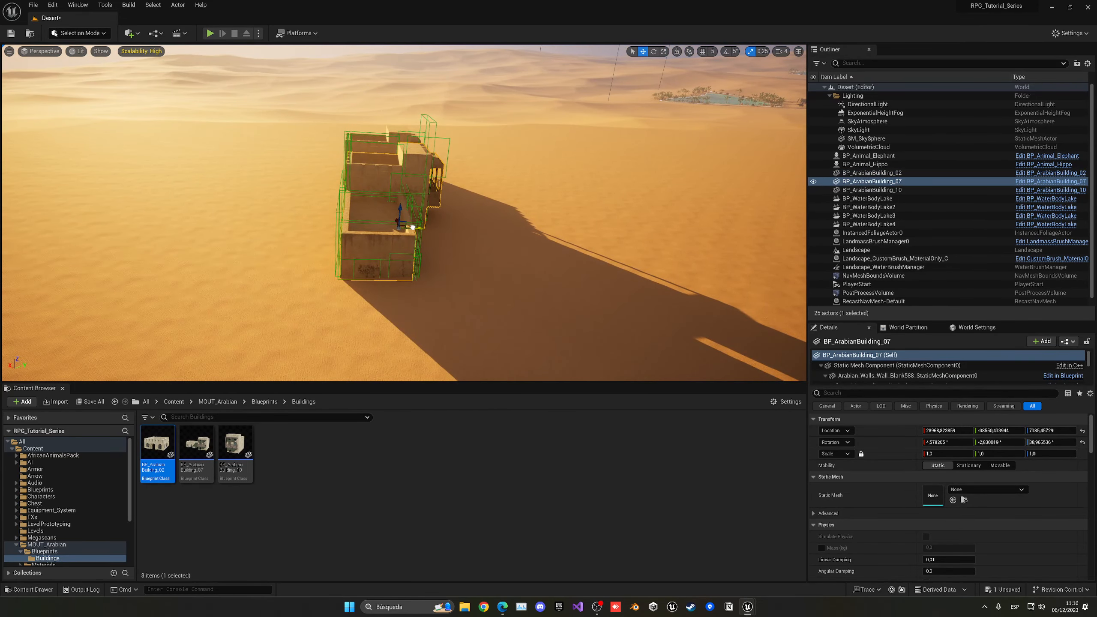
pyautogui.keyDown('alt'); pyautogui.moveTo(413, 227); pyautogui.dragTo(253, 238); pyautogui.keyUp('alt')
pyautogui.click(726, 51)
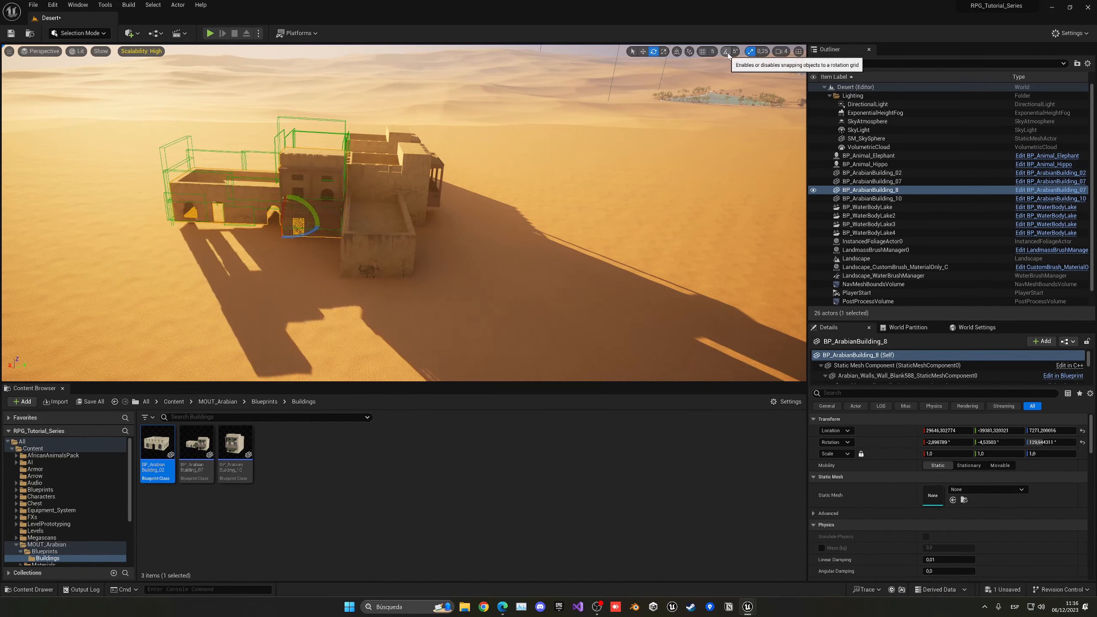
pyautogui.moveTo(284, 233); pyautogui.dragTo(270, 276)
# Step: Move the rotated copy up against the low end of BP_ArabianBuilding_07 to form a corner
pyautogui.press('w')
pyautogui.moveTo(270, 276); pyautogui.dragTo(222, 284, button='right')
pyautogui.press('d')
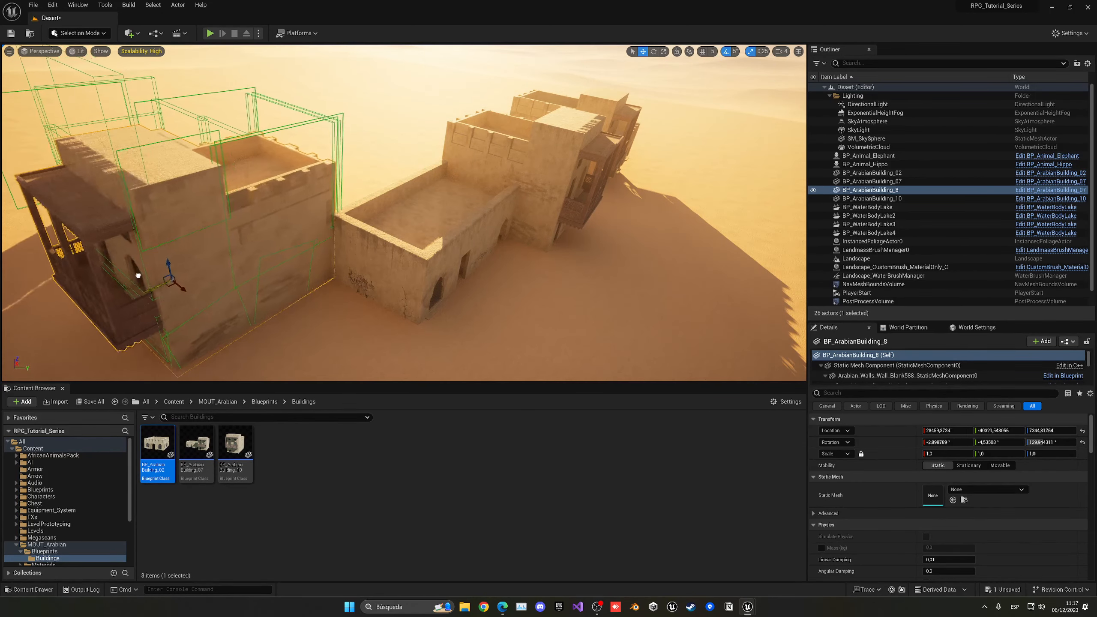
pyautogui.moveTo(181, 288); pyautogui.dragTo(274, 341)
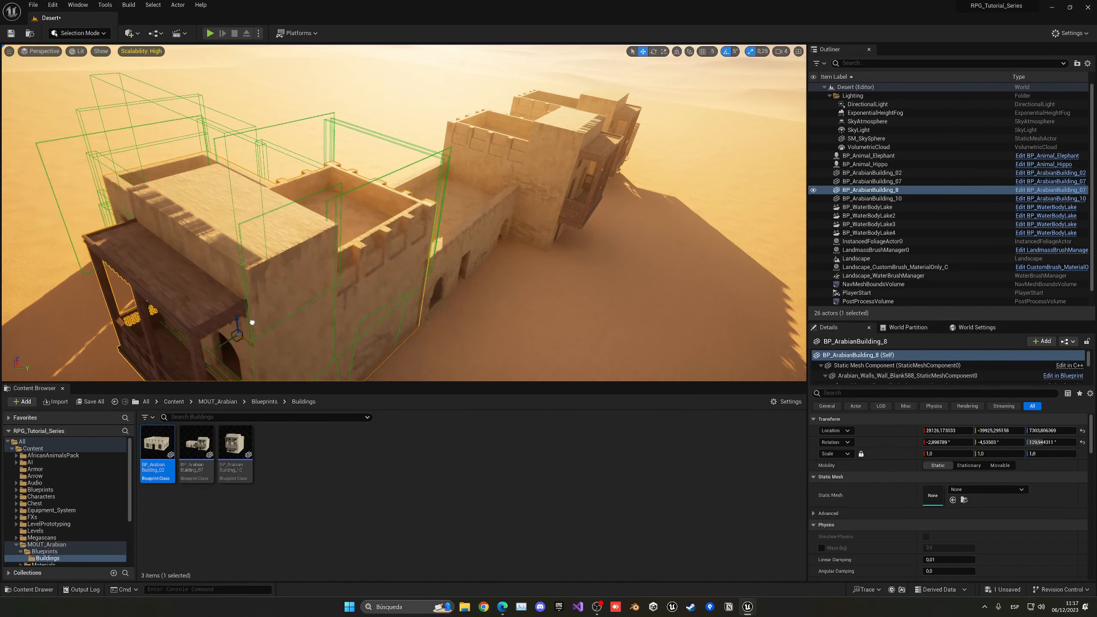
pyautogui.moveTo(252, 322); pyautogui.dragTo(130, 322, button='right')
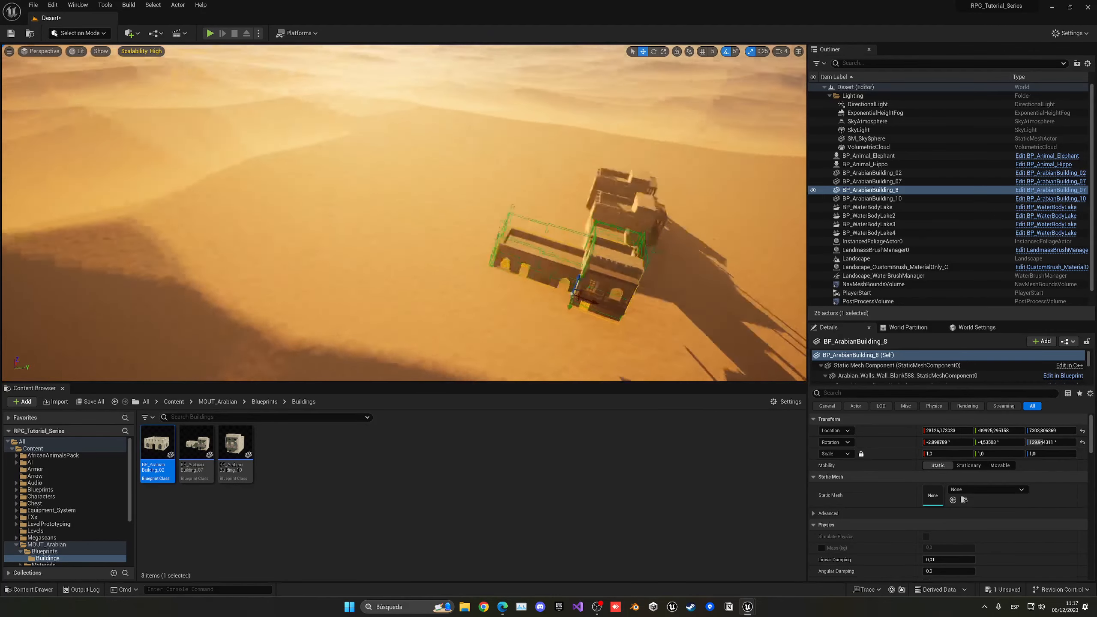
# Step: Duplicate the corner building BP_ArabianBuilding_8 farther along the same wall line
pyautogui.moveTo(358, 298); pyautogui.dragTo(435, 281, button='right')
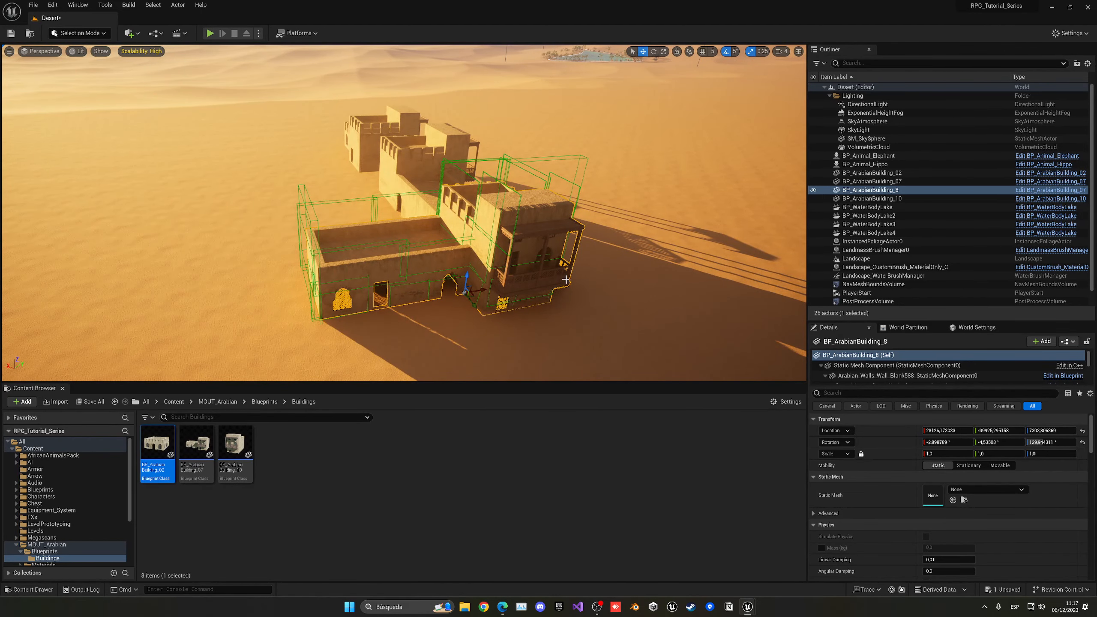
pyautogui.keyDown('alt'); pyautogui.moveTo(478, 292); pyautogui.dragTo(242, 303); pyautogui.keyUp('alt')
pyautogui.moveTo(461, 269); pyautogui.dragTo(407, 267, button='right')
# Step: Duplicate BP_ArabianBuilding_8 to the outer side of BP_ArabianBuilding_02 and rotate the copy 180° to face outward
pyautogui.click(408, 267)
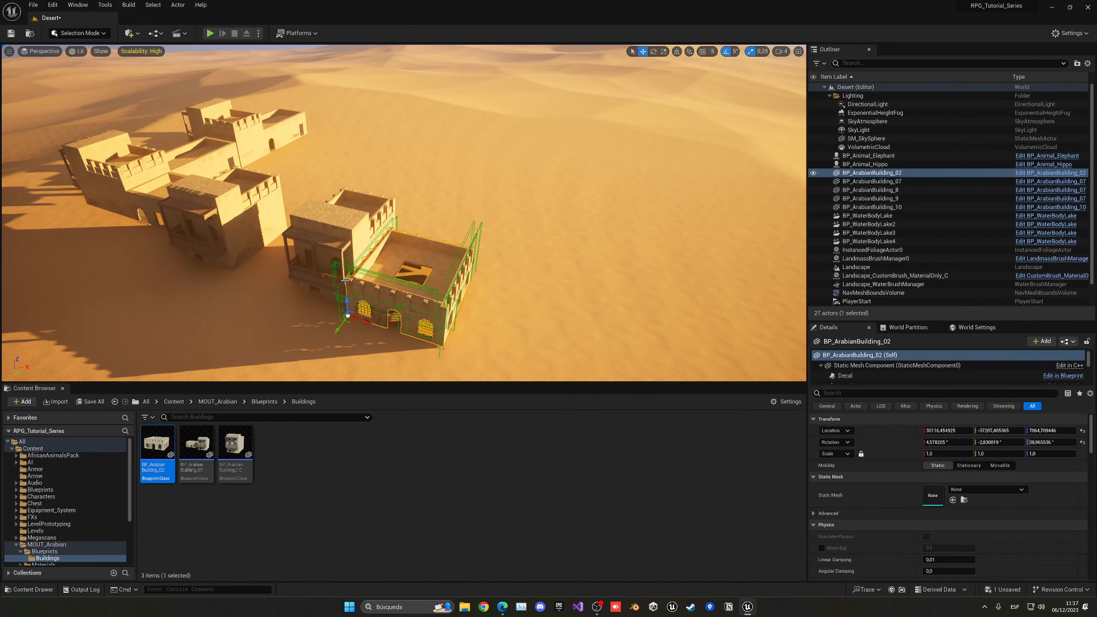
pyautogui.click(147, 200)
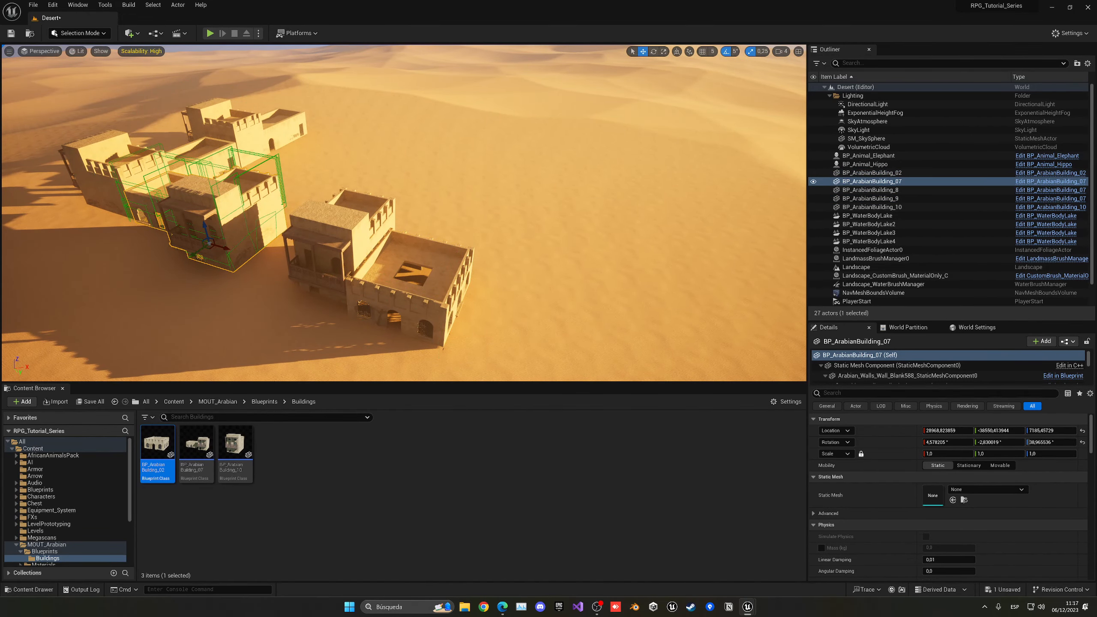
pyautogui.click(151, 183)
pyautogui.keyDown('alt'); pyautogui.moveTo(138, 189); pyautogui.dragTo(495, 270); pyautogui.keyUp('alt')
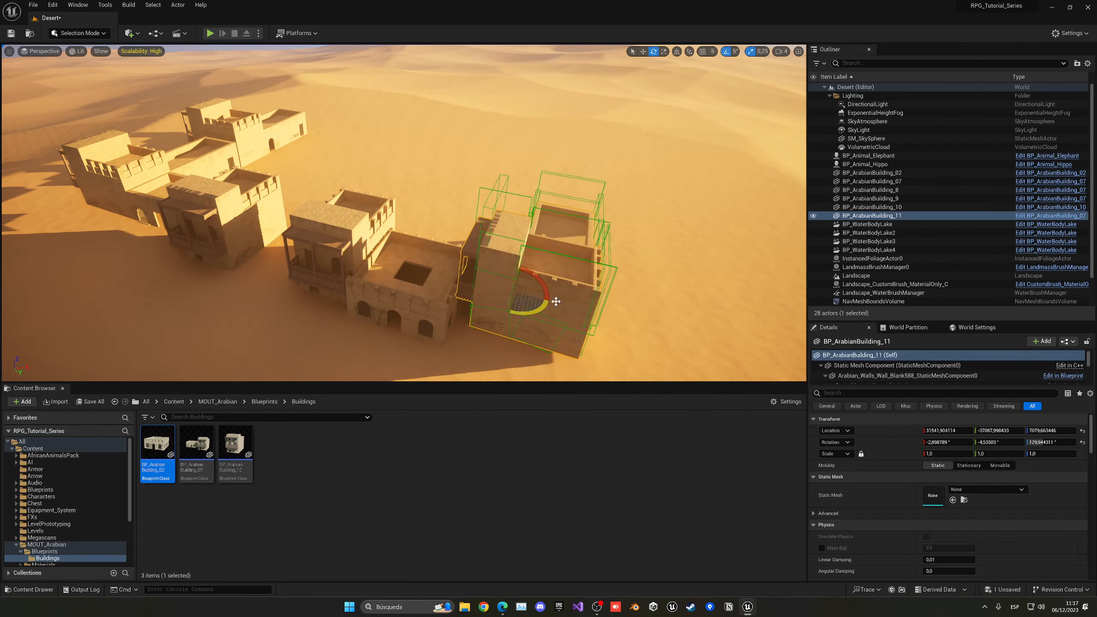
pyautogui.moveTo(555, 301); pyautogui.dragTo(511, 315)
# Step: Shift the outward-facing copy along the side of BP_ArabianBuilding_02 and lower it into the sand
pyautogui.press('w')
pyautogui.press('f')
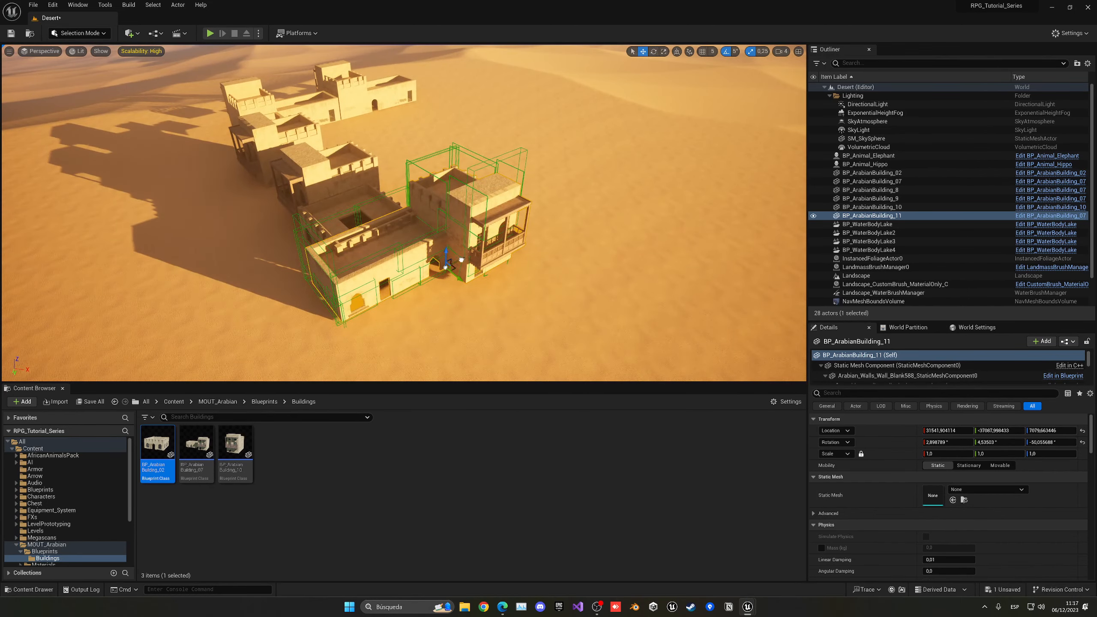
pyautogui.moveTo(462, 261); pyautogui.dragTo(486, 250)
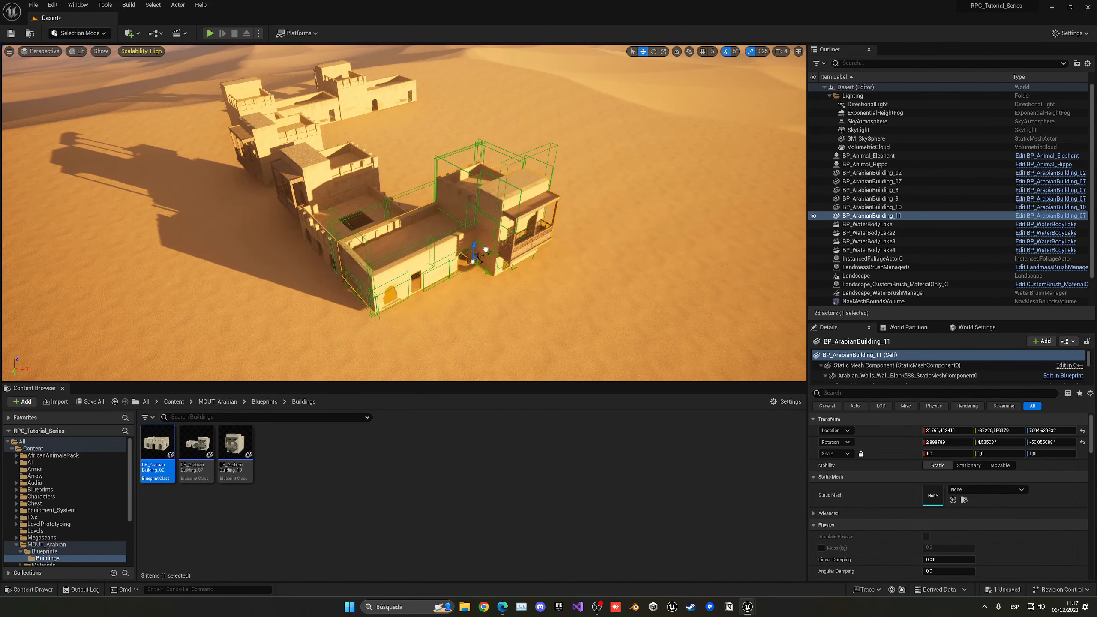
pyautogui.press('d')
pyautogui.moveTo(488, 258); pyautogui.dragTo(424, 249, button='right')
pyautogui.moveTo(354, 243)
pyautogui.mouseDown(button='right')
pyautogui.moveTo(349, 255)
pyautogui.moveTo(354, 243)
pyautogui.mouseUp(button='right')
pyautogui.press('w')
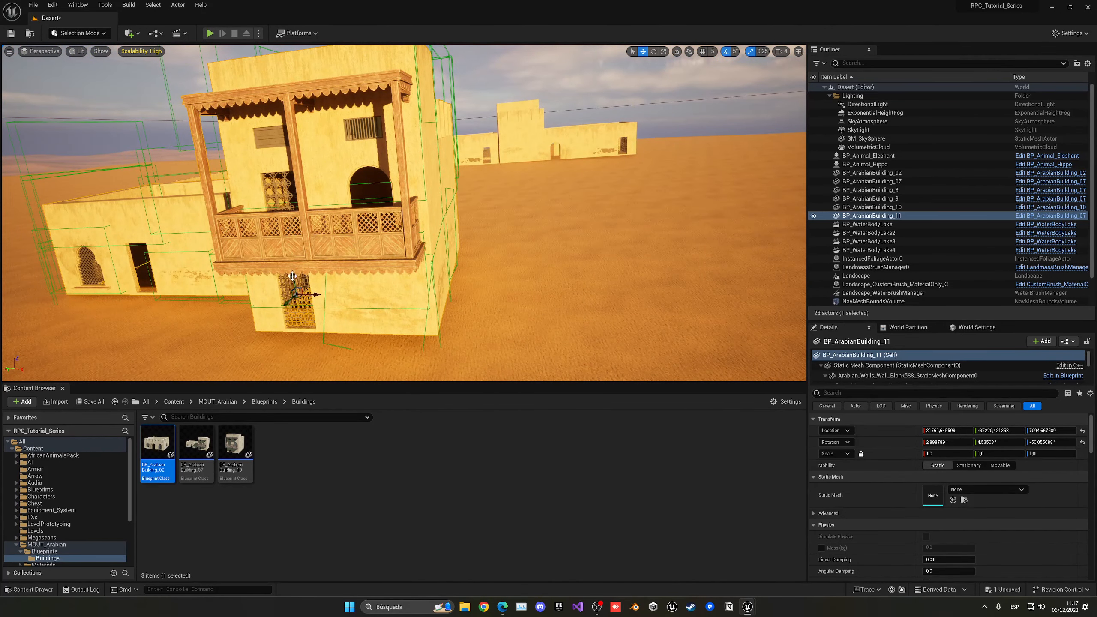
pyautogui.moveTo(292, 275); pyautogui.dragTo(295, 289)
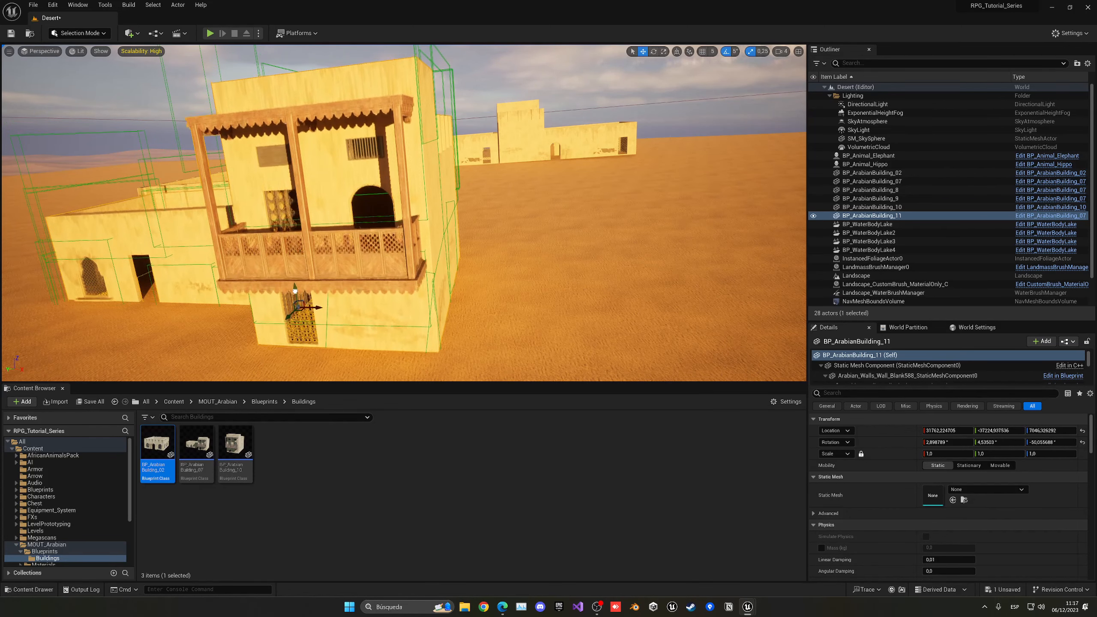
# Step: Disable rotation snapping and adjust the placement of BP_ArabianBuilding_9 at the far end of the opposite wall line
pyautogui.click(522, 146)
pyautogui.press('w')
pyautogui.moveTo(522, 146)
pyautogui.mouseDown(button='right')
pyautogui.moveTo(533, 149)
pyautogui.moveTo(523, 153)
pyautogui.mouseUp(button='right')
pyautogui.press('e')
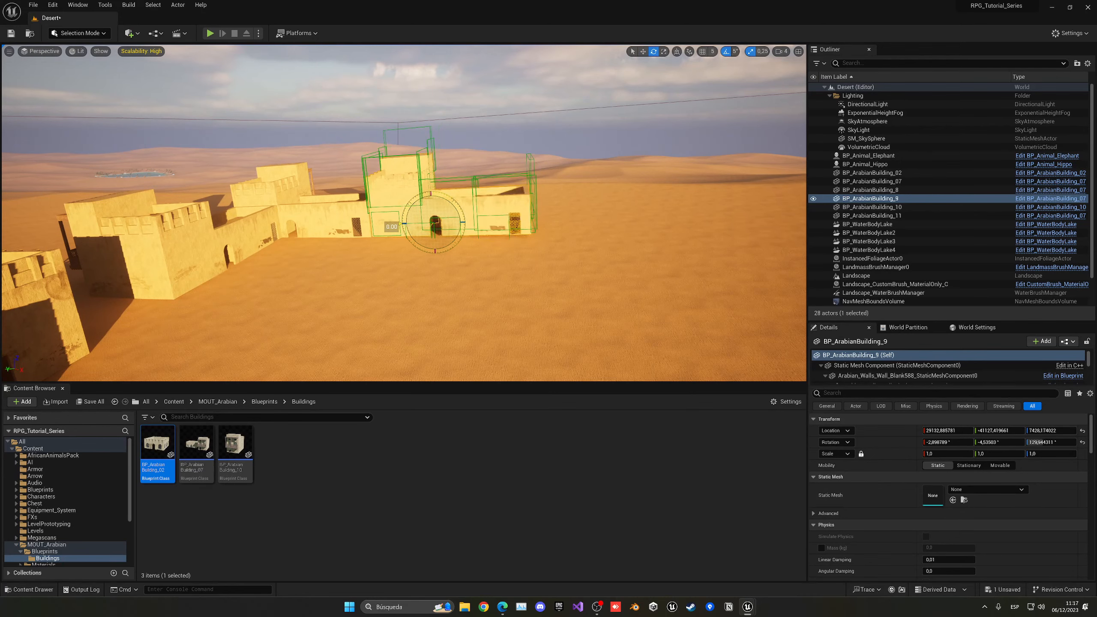
pyautogui.click(730, 51)
pyautogui.press('w')
pyautogui.moveTo(445, 149); pyautogui.dragTo(446, 149, button='right')
pyautogui.moveTo(410, 148); pyautogui.dragTo(365, 177)
# Step: Duplicate BP_ArabianBuilding_11 farther along its wall line, extending that side of the fortress
pyautogui.press('w')
pyautogui.moveTo(365, 177)
pyautogui.mouseDown(button='right')
pyautogui.moveTo(355, 176)
pyautogui.moveTo(355, 195)
pyautogui.mouseUp(button='right')
pyautogui.press('s')
pyautogui.click(211, 262)
pyautogui.moveTo(211, 262); pyautogui.dragTo(195, 269, button='right')
pyautogui.press('a')
pyautogui.keyDown('alt'); pyautogui.moveTo(421, 245); pyautogui.dragTo(625, 266); pyautogui.keyUp('alt')
# Step: Lower the new end building, BP_ArabianBuilding_12, so its base sits in the sand
pyautogui.press('d')
pyautogui.moveTo(625, 266); pyautogui.dragTo(603, 243, button='right')
pyautogui.press('w')
pyautogui.press('d')
pyautogui.moveTo(208, 167); pyautogui.dragTo(211, 175)
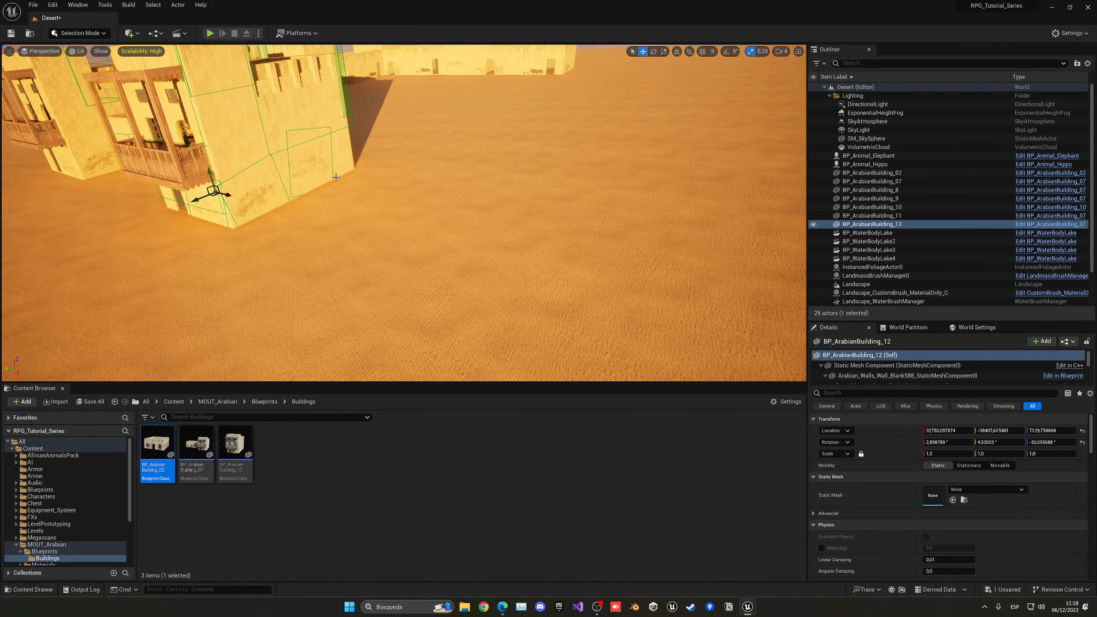
# Step: Save the Desert level
pyautogui.press('a')
pyautogui.moveTo(426, 127); pyautogui.dragTo(520, 114, button='right')
pyautogui.press('e')
pyautogui.hotkey('ctrl', 's')
pyautogui.press('a')
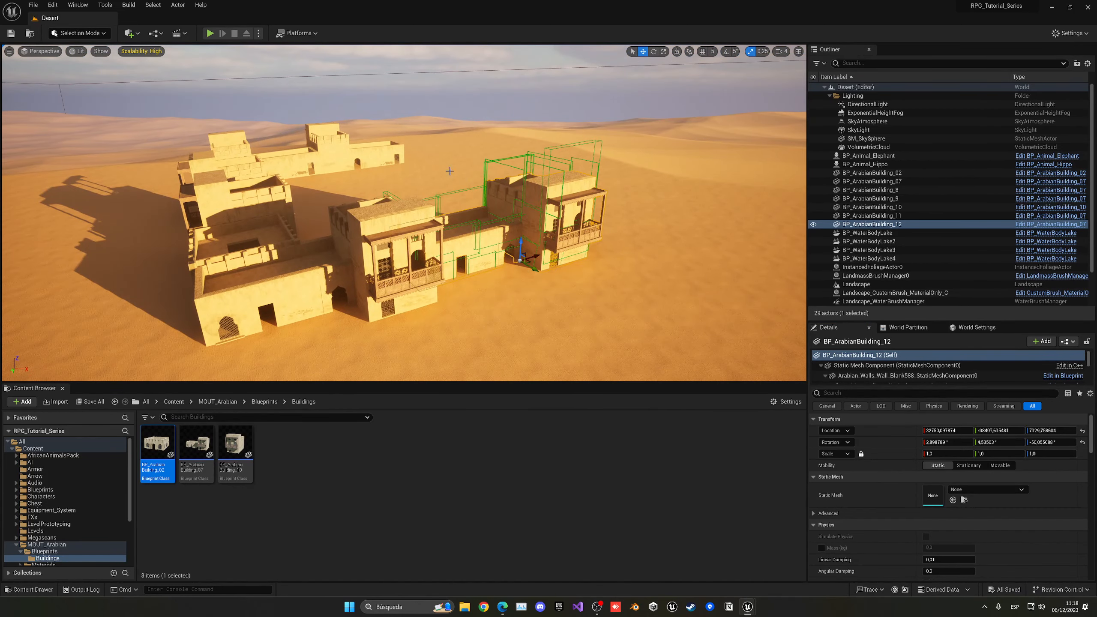
# Step: Duplicate BP_ArabianBuilding_12 beyond its wall line, rotate the copy about -90 degrees and move it over to form the adjoining side
pyautogui.press('d')
pyautogui.press('e')
pyautogui.moveTo(454, 194); pyautogui.dragTo(408, 239, button='right')
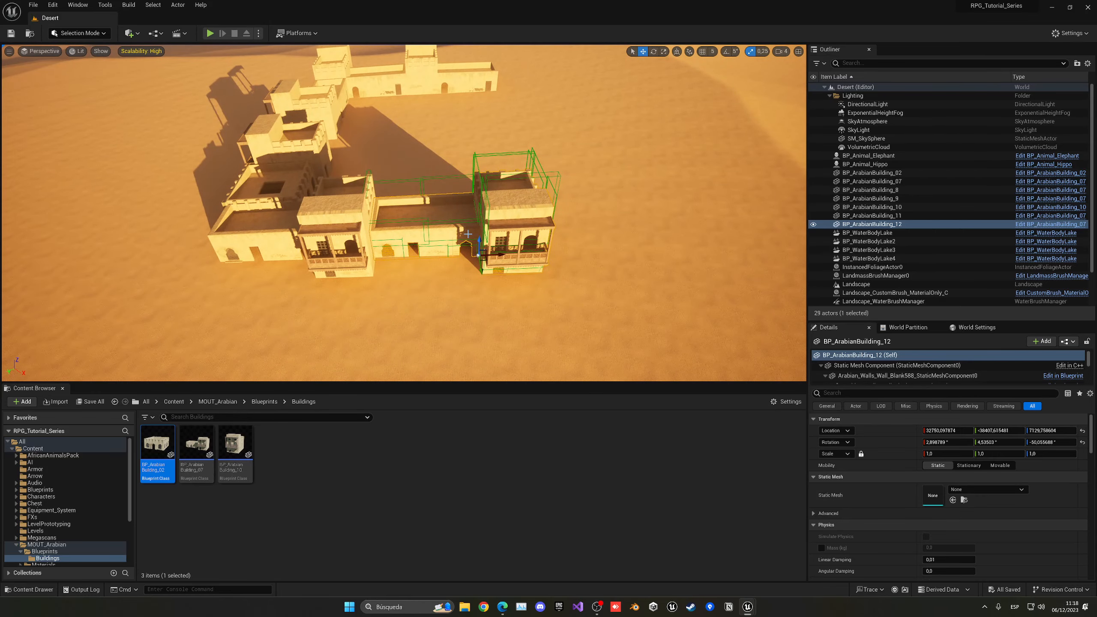
pyautogui.keyDown('alt'); pyautogui.moveTo(498, 256); pyautogui.dragTo(577, 269); pyautogui.keyUp('alt')
pyautogui.press('e')
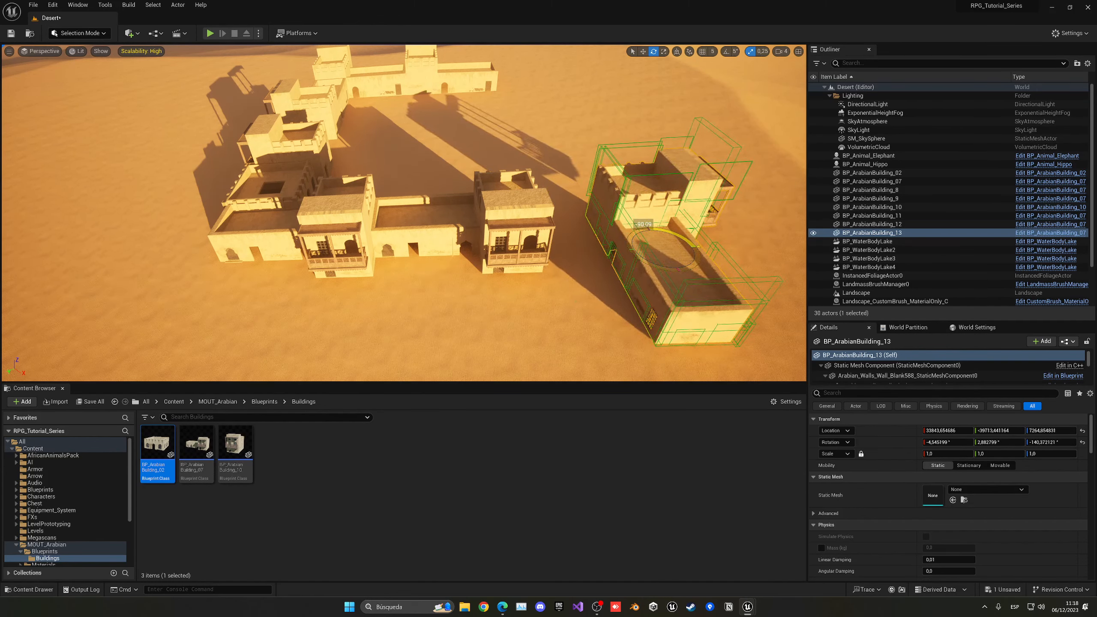
pyautogui.moveTo(657, 241); pyautogui.dragTo(580, 148)
# Step: Duplicate BP_ArabianBuilding_13 along the new side and shift the original closer to the neighbouring wall
pyautogui.moveTo(543, 188); pyautogui.dragTo(415, 189, button='right')
pyautogui.keyDown('alt'); pyautogui.moveTo(458, 249); pyautogui.dragTo(682, 246); pyautogui.keyUp('alt')
pyautogui.moveTo(619, 174); pyautogui.dragTo(709, 174, button='right')
pyautogui.moveTo(471, 216); pyautogui.dragTo(549, 212, button='right')
pyautogui.click(470, 211)
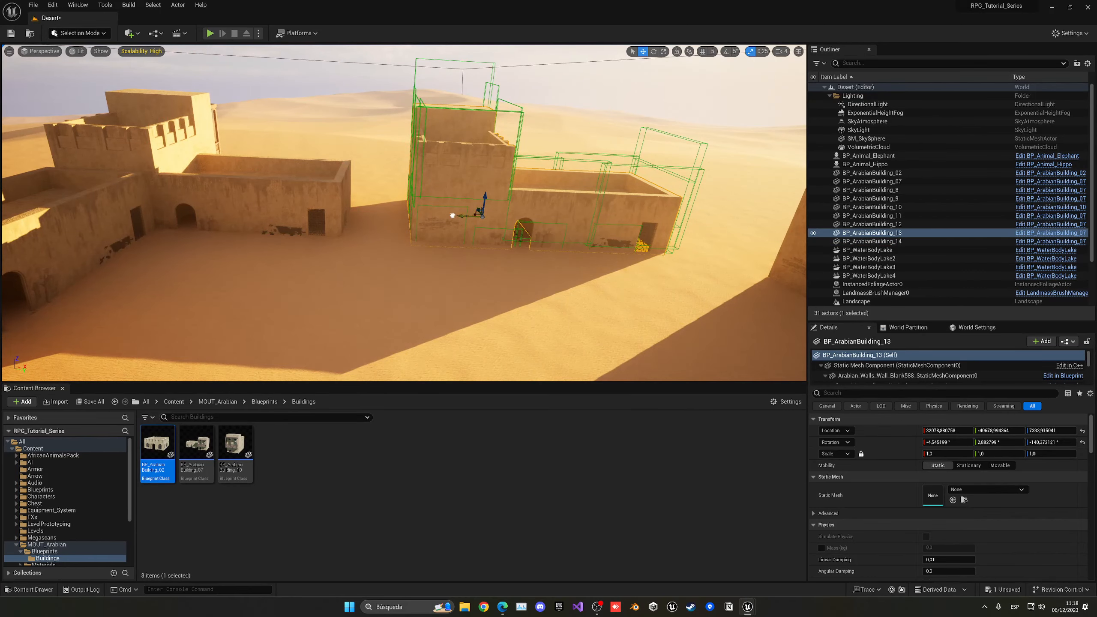
pyautogui.moveTo(452, 215); pyautogui.dragTo(393, 216)
# Step: Add a BP_ArabianBuilding_10 at the end of the new side, matching its rotation to BP_ArabianBuilding_13
pyautogui.moveTo(393, 216); pyautogui.dragTo(303, 243, button='right')
pyautogui.moveTo(232, 459); pyautogui.dragTo(247, 229)
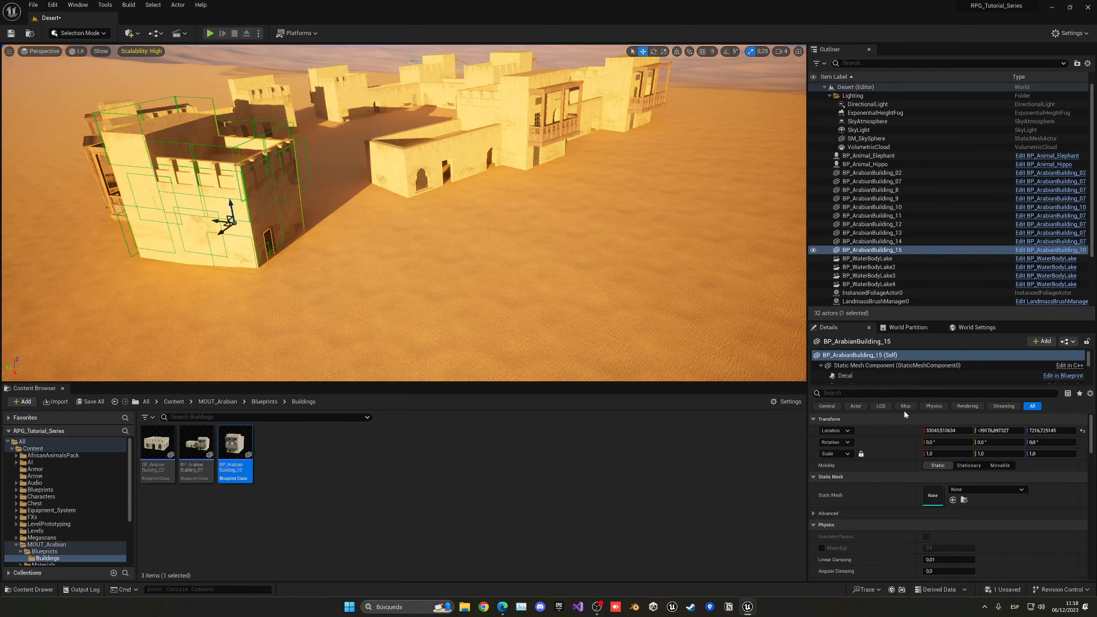
pyautogui.click(431, 161)
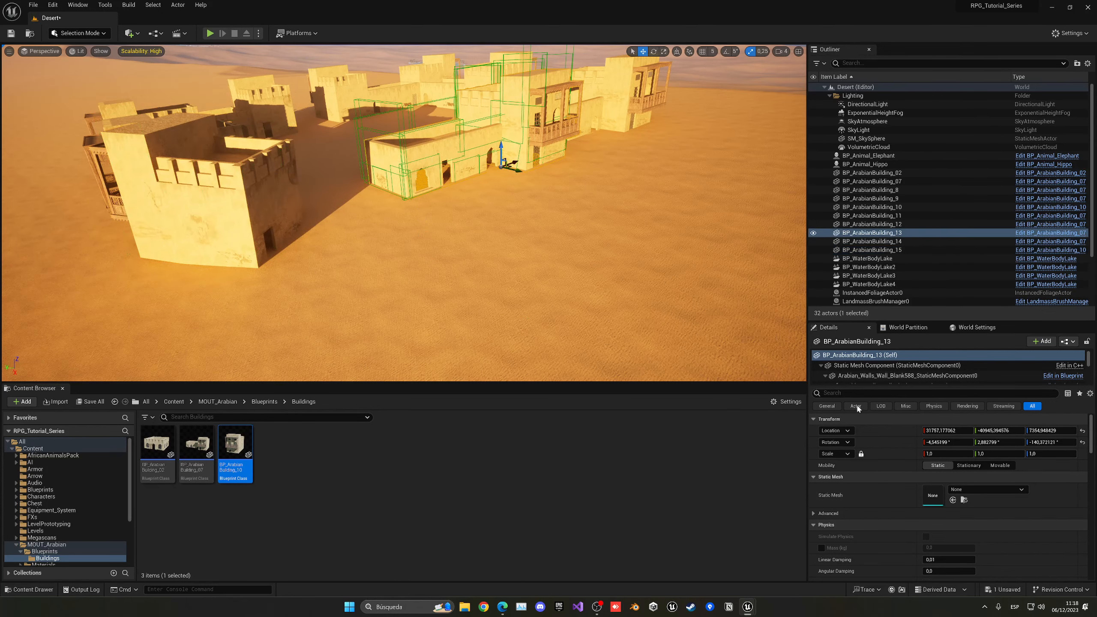
pyautogui.hotkey('ctrl', 'z')
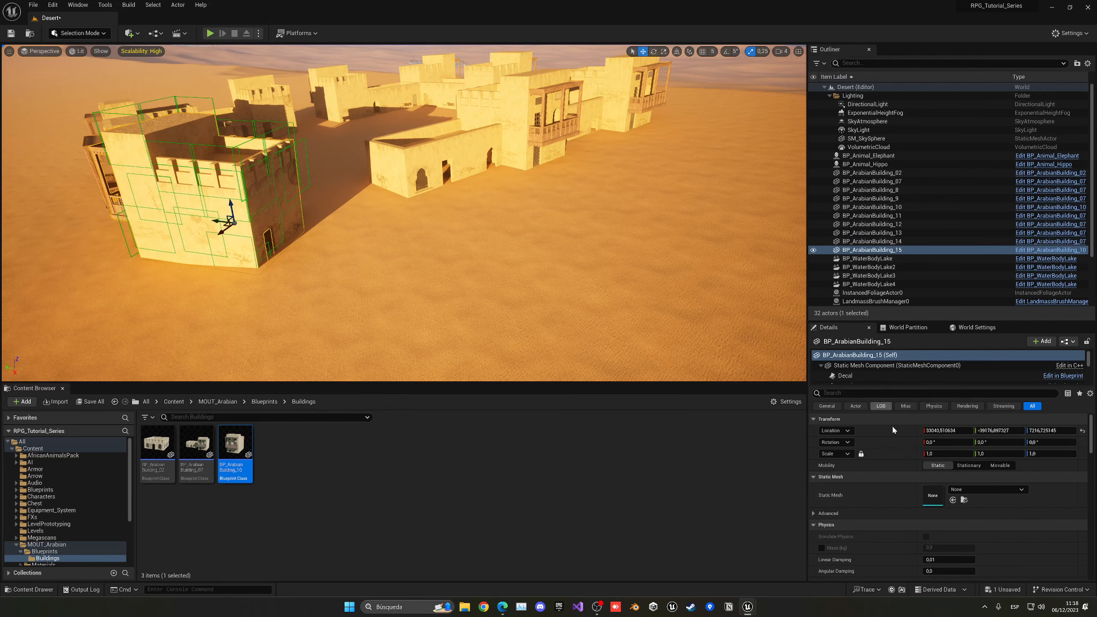
pyautogui.moveTo(694, 331); pyautogui.dragTo(689, 359, button='right')
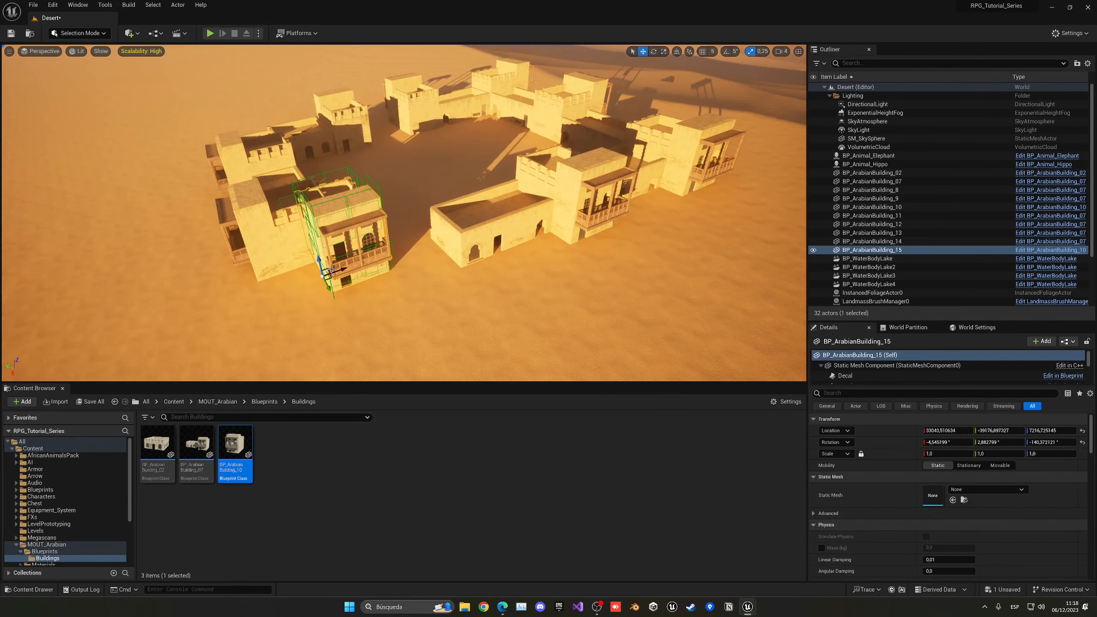
pyautogui.moveTo(332, 279); pyautogui.dragTo(274, 323)
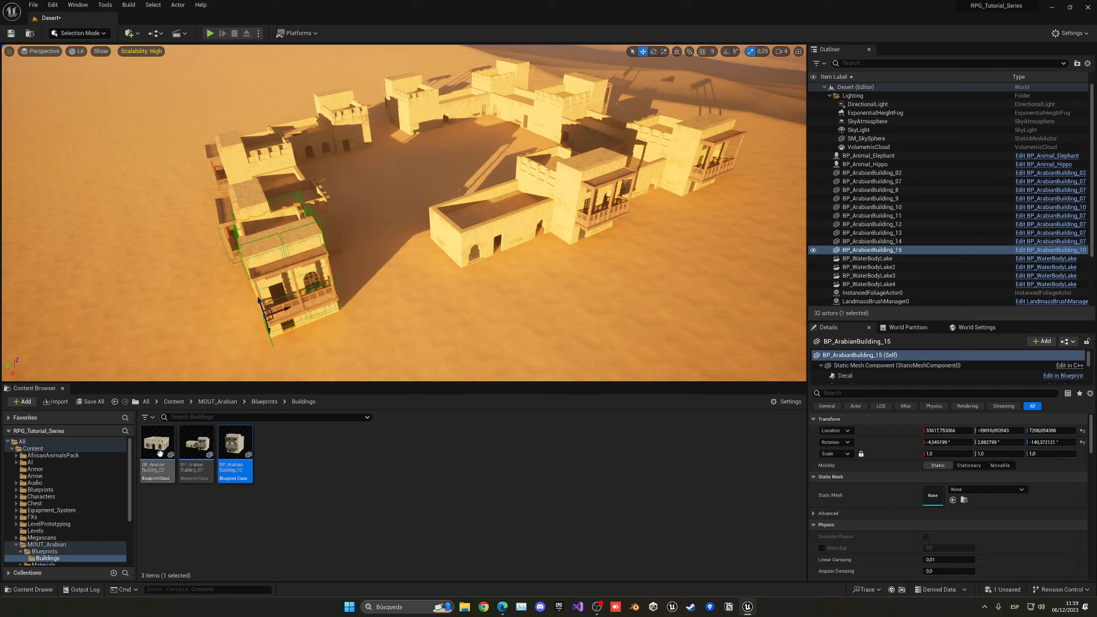
# Step: Place a BP_ArabianBuilding_02 between the new balcony building and the adjacent wall, with the same rotation and an X scale of 1.5
pyautogui.moveTo(160, 452); pyautogui.dragTo(364, 314)
pyautogui.press('w')
pyautogui.moveTo(364, 314); pyautogui.dragTo(302, 312, button='right')
pyautogui.press('d')
pyautogui.moveTo(279, 297)
pyautogui.mouseDown()
pyautogui.moveTo(302, 297)
pyautogui.moveTo(245, 297)
pyautogui.moveTo(264, 297)
pyautogui.mouseUp()
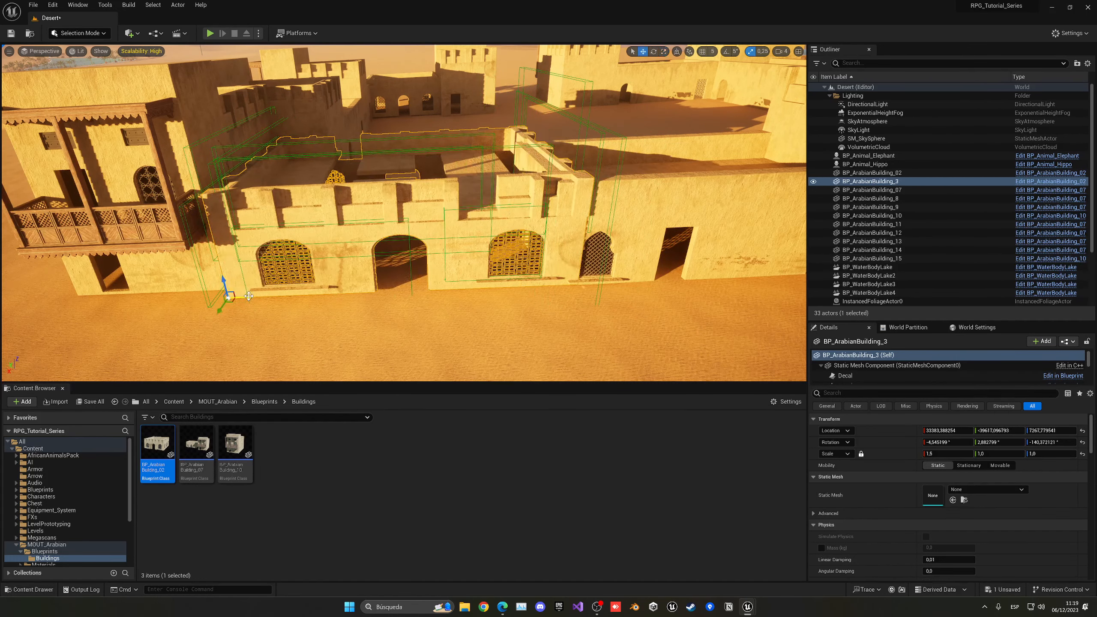
pyautogui.press('w')
pyautogui.moveTo(217, 308); pyautogui.dragTo(219, 305, button='right')
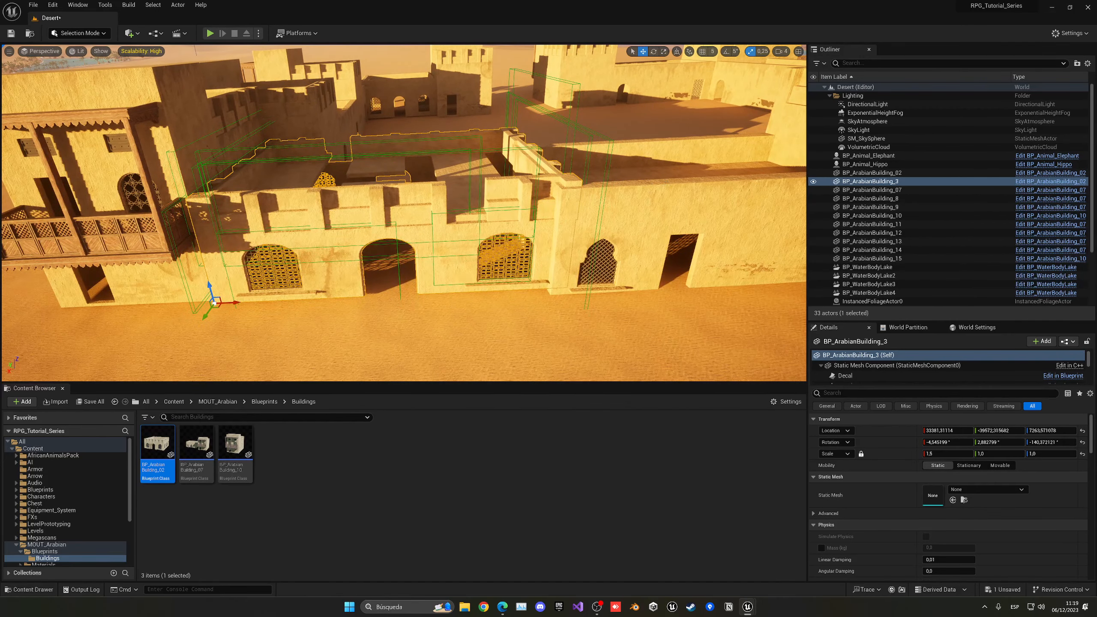
# Step: Save the Desert level with the newly joined wall buildings
pyautogui.click(639, 216)
pyautogui.moveTo(639, 216); pyautogui.dragTo(617, 234, button='right')
pyautogui.press('s')
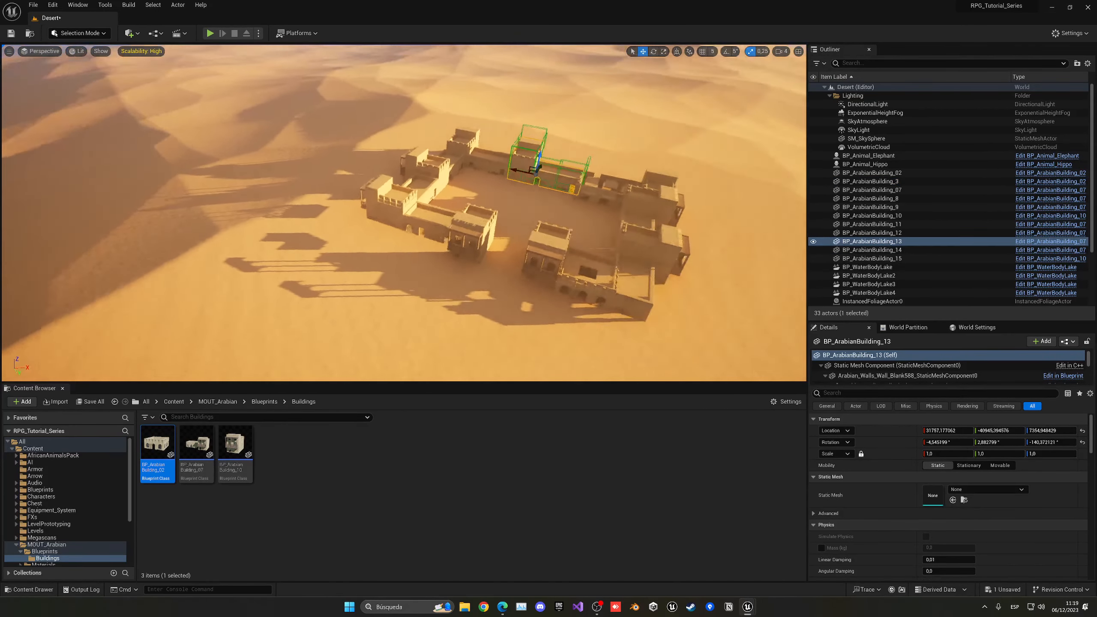
pyautogui.press('w')
pyautogui.moveTo(581, 193)
pyautogui.mouseDown(button='right')
pyautogui.moveTo(592, 169)
pyautogui.moveTo(580, 193)
pyautogui.mouseUp(button='right')
pyautogui.scroll(-1, 581, 193)
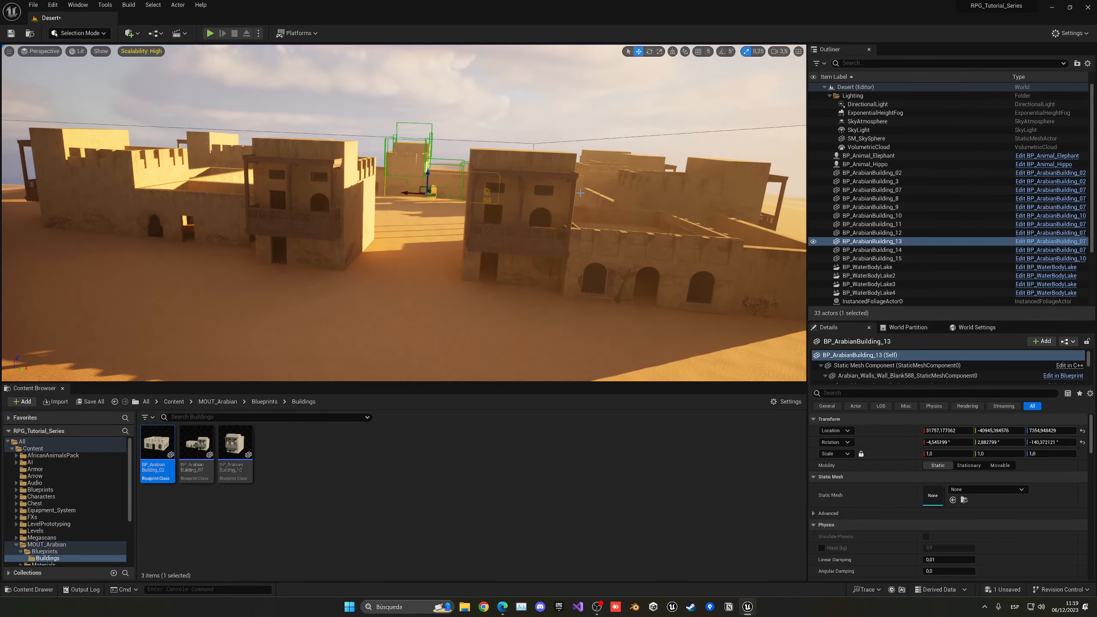
pyautogui.hotkey('ctrl', 's')
# Step: Find the entrance gap between the two balcony buildings and open the OrnateDoors folder inside MOUT_Arabian's Meshes/ModularAssets
pyautogui.moveTo(488, 193)
pyautogui.mouseDown(button='right')
pyautogui.moveTo(548, 190)
pyautogui.moveTo(237, 203)
pyautogui.mouseUp(button='right')
pyautogui.press('w')
pyautogui.press('s')
pyautogui.press('d')
pyautogui.press('s')
pyautogui.press('d')
pyautogui.press('w')
pyautogui.moveTo(605, 251); pyautogui.dragTo(663, 251, button='right')
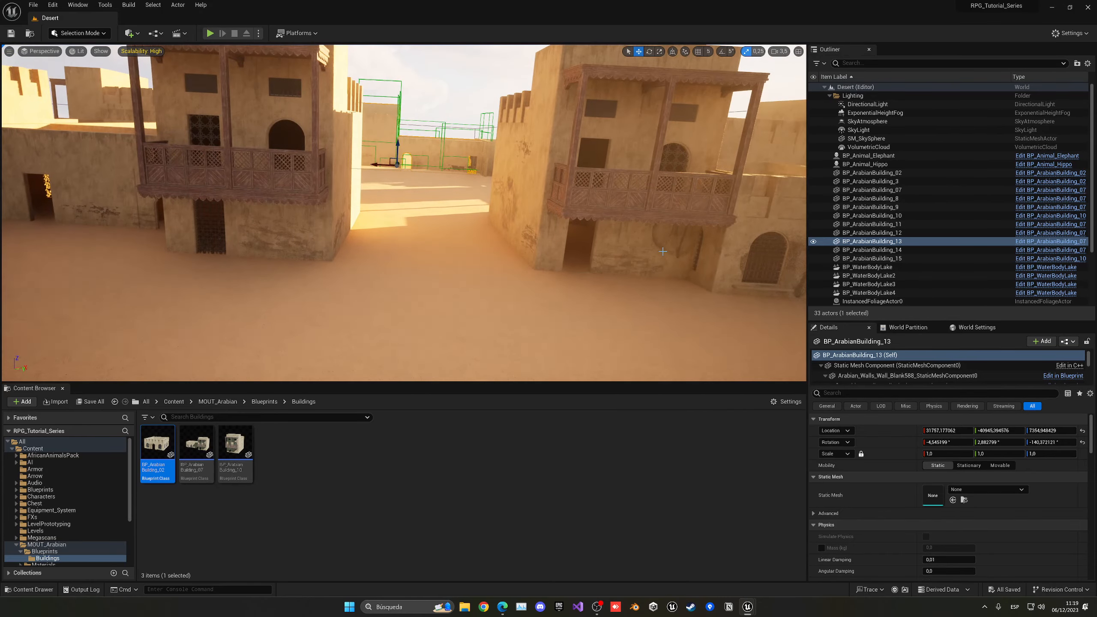
pyautogui.click(232, 402)
pyautogui.doubleClick(248, 449)
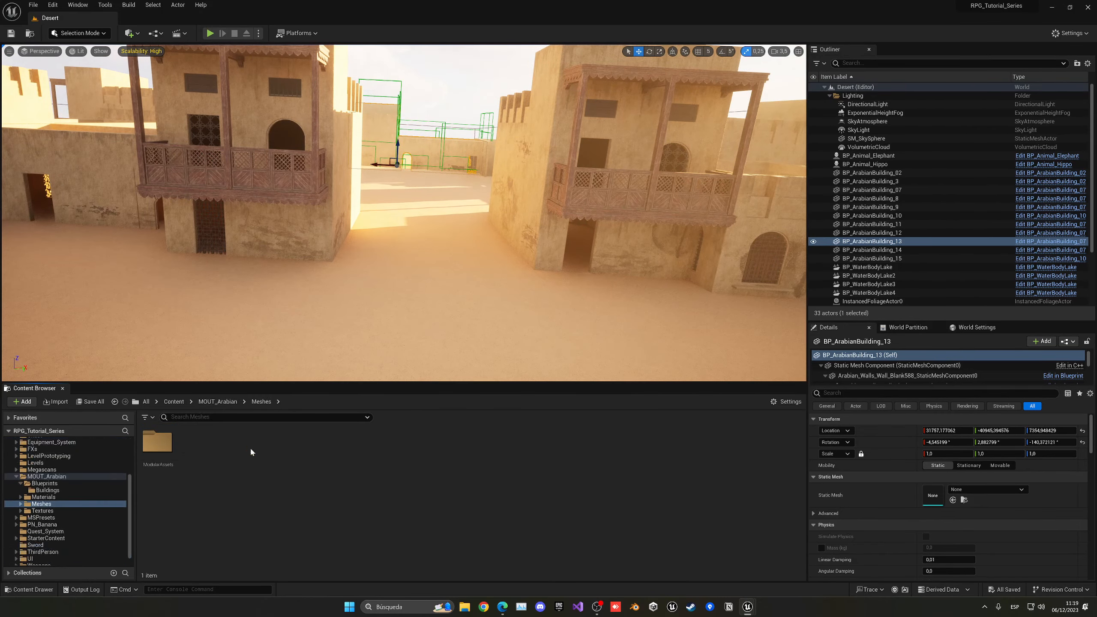
pyautogui.doubleClick(168, 451)
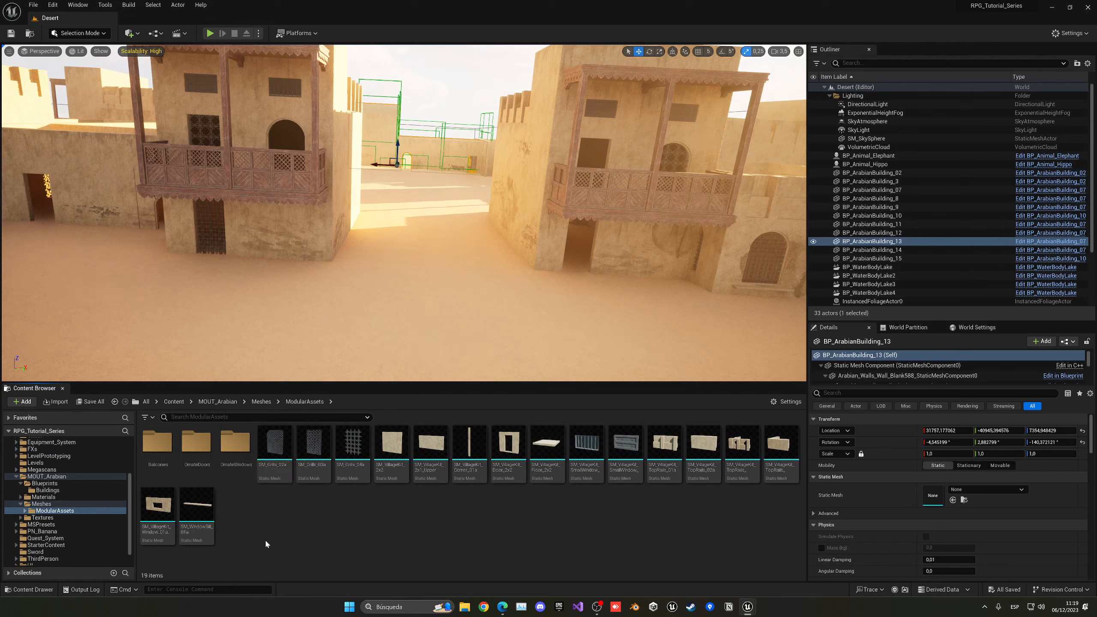
pyautogui.doubleClick(198, 470)
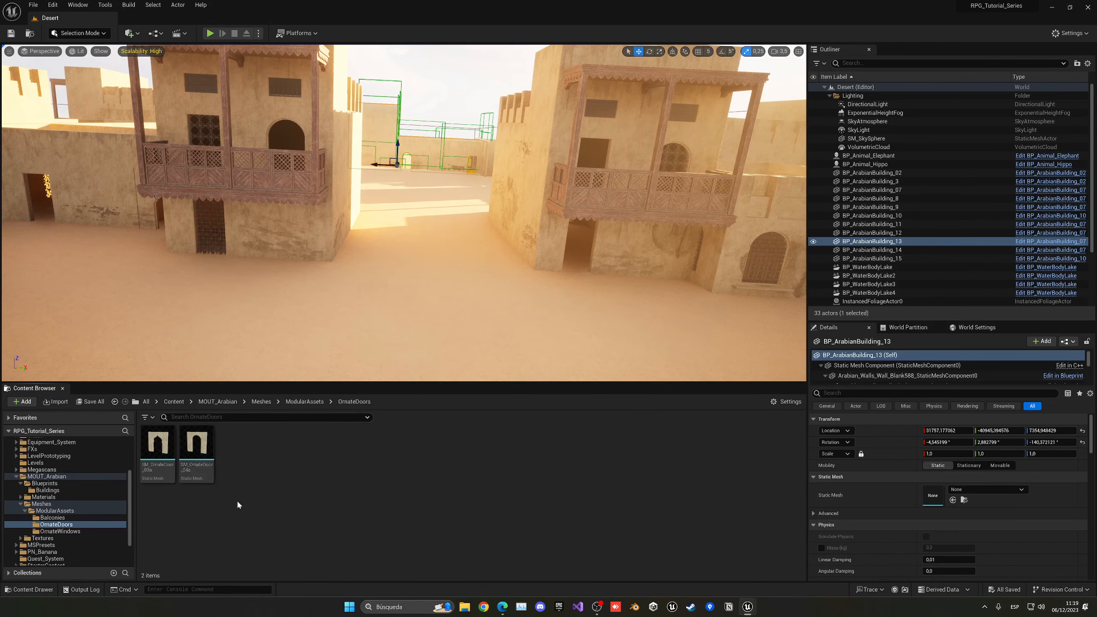
# Step: Place SM_OrnateDoor_03a in the entrance gap and rotate it to match the fortress walls at -140.37 degrees Z
pyautogui.moveTo(158, 461); pyautogui.dragTo(406, 241)
pyautogui.press('e')
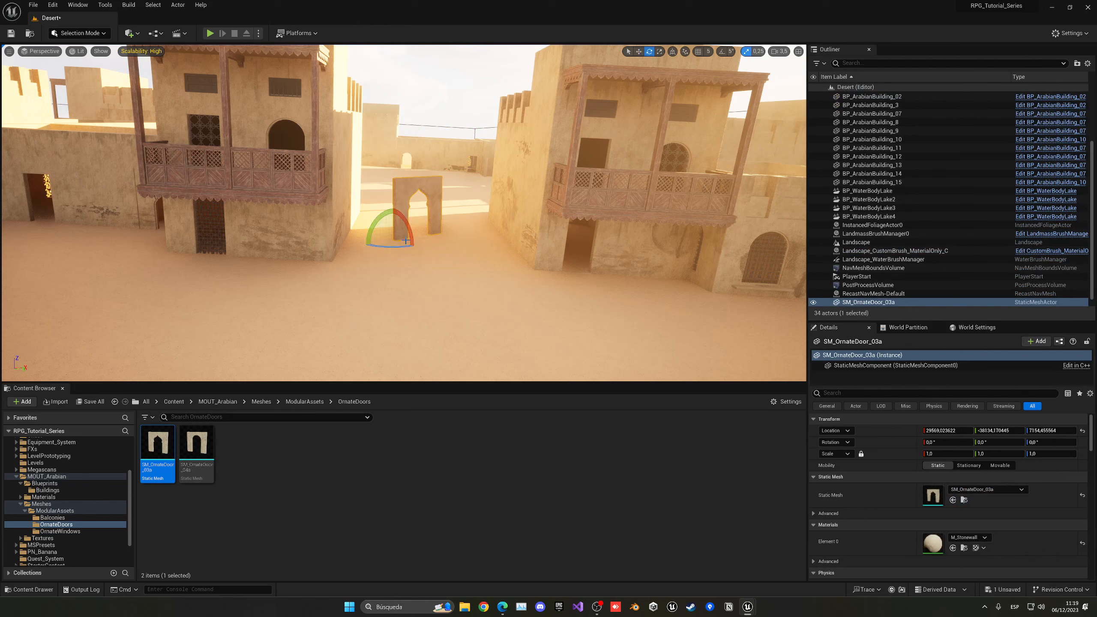
pyautogui.keyDown('shift'); pyautogui.click(878, 444); pyautogui.keyUp('shift')
pyautogui.moveTo(373, 244); pyautogui.dragTo(450, 243)
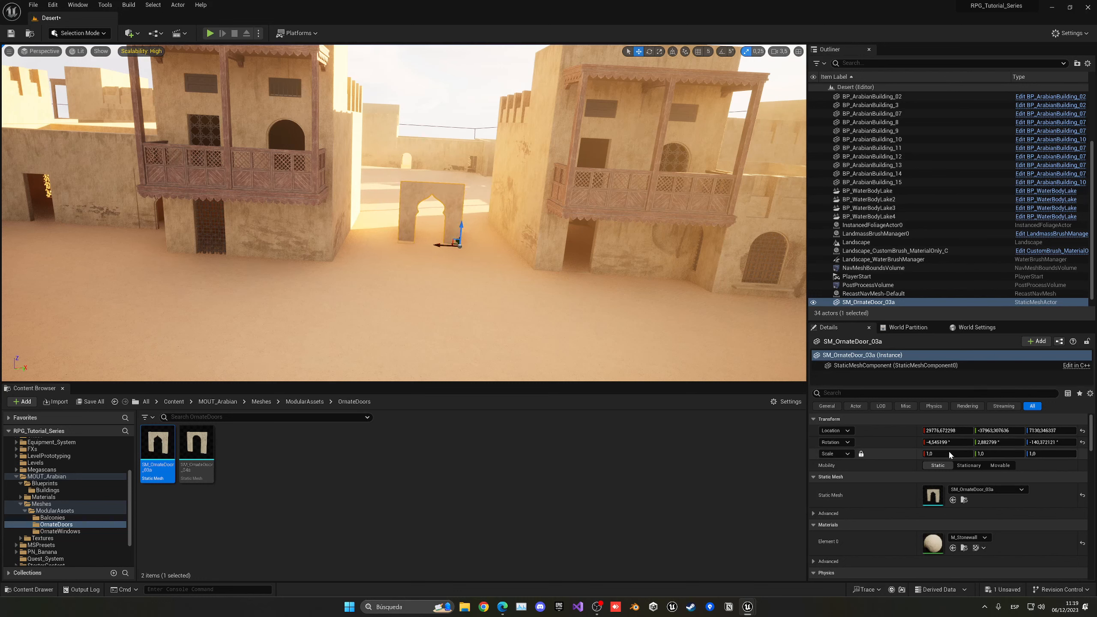
# Step: Try the ornate door at a uniform scale of 4 and shift it across the entrance gap
pyautogui.write('4')
pyautogui.press('Return')
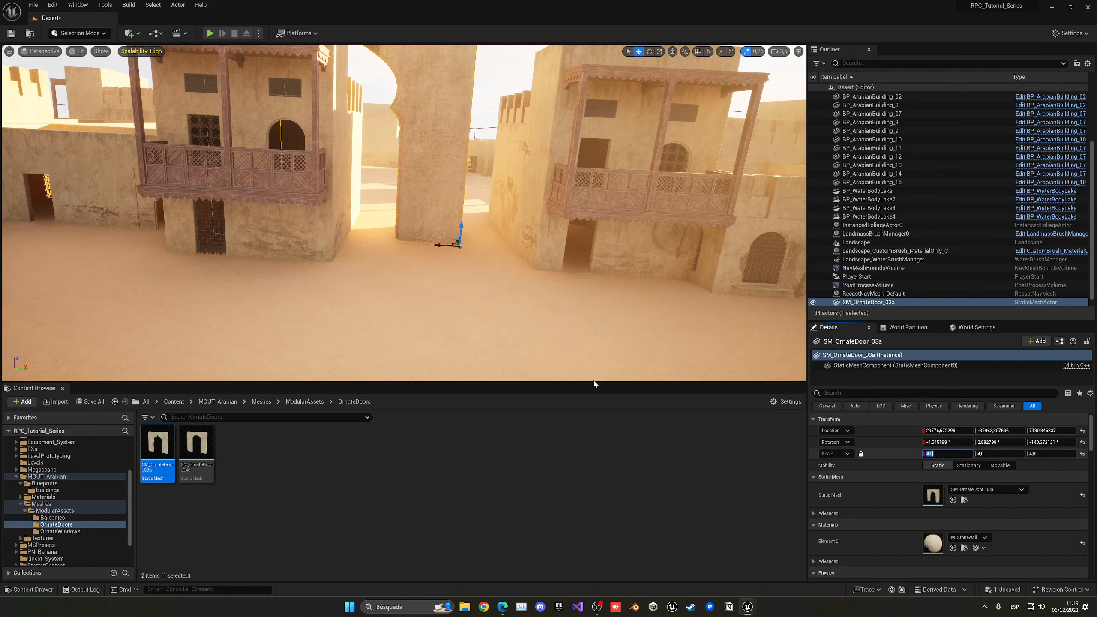
pyautogui.moveTo(517, 248); pyautogui.dragTo(609, 251)
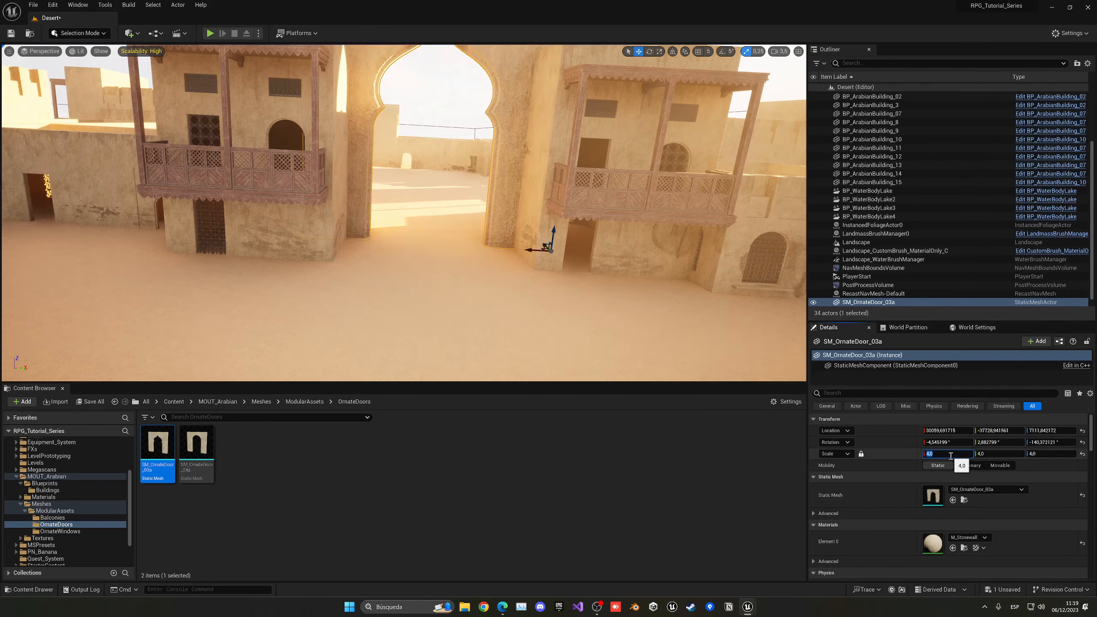
# Step: Set the ornate door's uniform scale to 3 and fit it between the two balcony buildings
pyautogui.write('3')
pyautogui.press('Return')
pyautogui.moveTo(535, 248); pyautogui.dragTo(517, 248)
pyautogui.moveTo(517, 248); pyautogui.dragTo(514, 237, button='right')
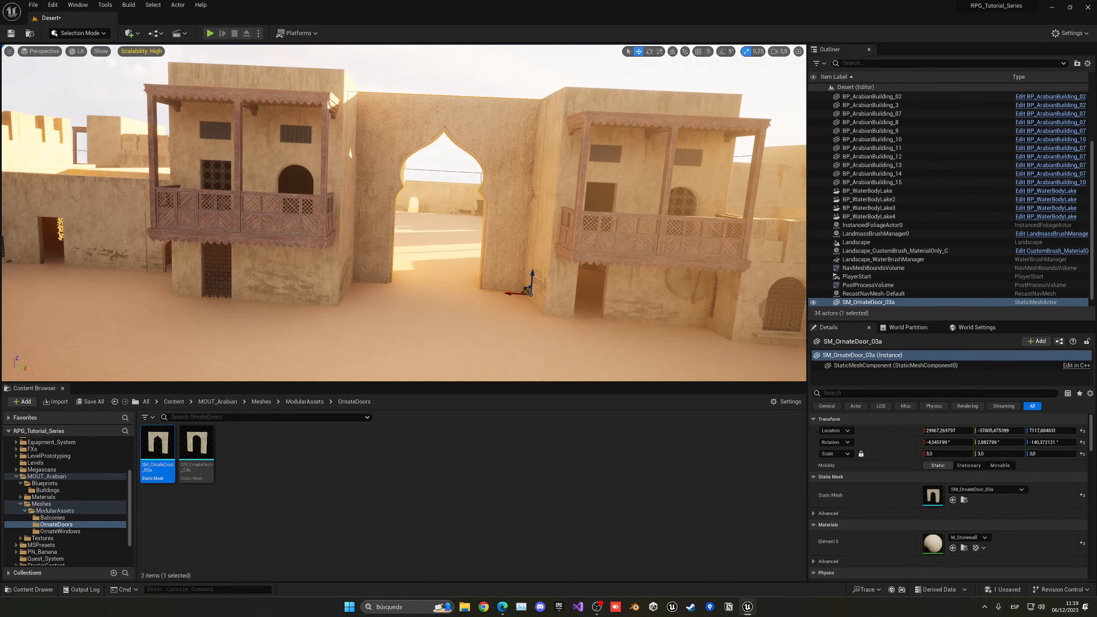
pyautogui.click(526, 242)
pyautogui.click(497, 274)
pyautogui.moveTo(508, 292); pyautogui.dragTo(506, 292)
# Step: Select BP_ArabianBuilding_10 beside the gate and save the Desert level
pyautogui.click(554, 289)
pyautogui.moveTo(532, 255); pyautogui.dragTo(517, 217, button='right')
pyautogui.press('s')
pyautogui.hotkey('ctrl', 's')
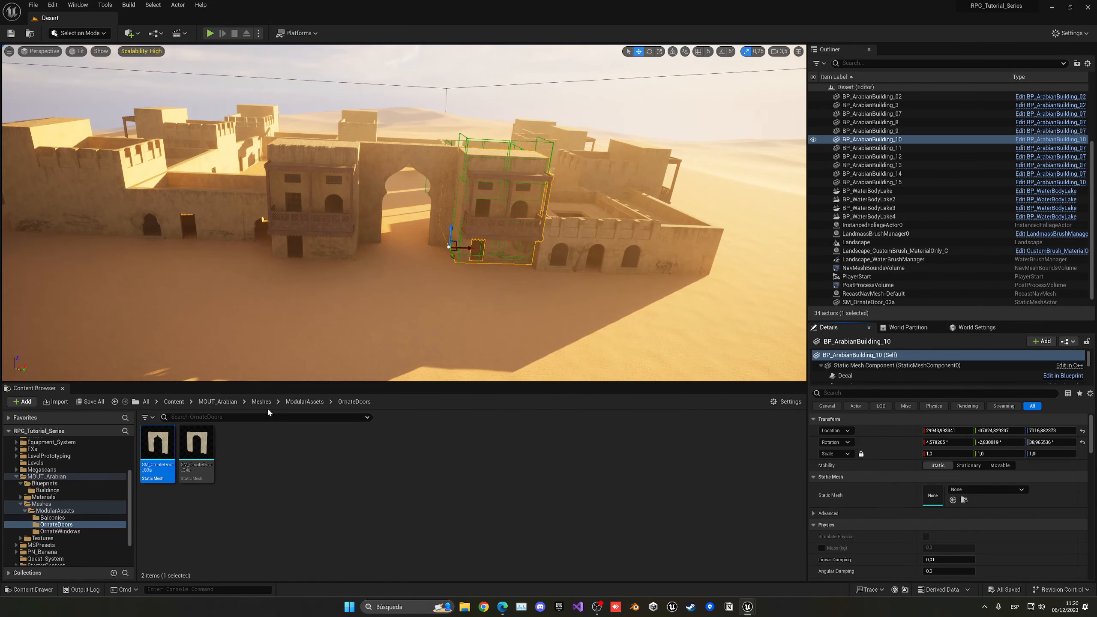
# Step: Place a Nav Mesh Bounds Volume in the fortress courtyard, rotated to match the walls and uniformly scaled to 20
pyautogui.click(173, 402)
pyautogui.press('e')
pyautogui.moveTo(330, 226)
pyautogui.mouseDown(button='right')
pyautogui.moveTo(326, 264)
pyautogui.moveTo(334, 224)
pyautogui.mouseUp(button='right')
pyautogui.press('w')
pyautogui.press('w')
pyautogui.press('s')
pyautogui.press('s')
pyautogui.press('w')
pyautogui.press('s')
pyautogui.press('e')
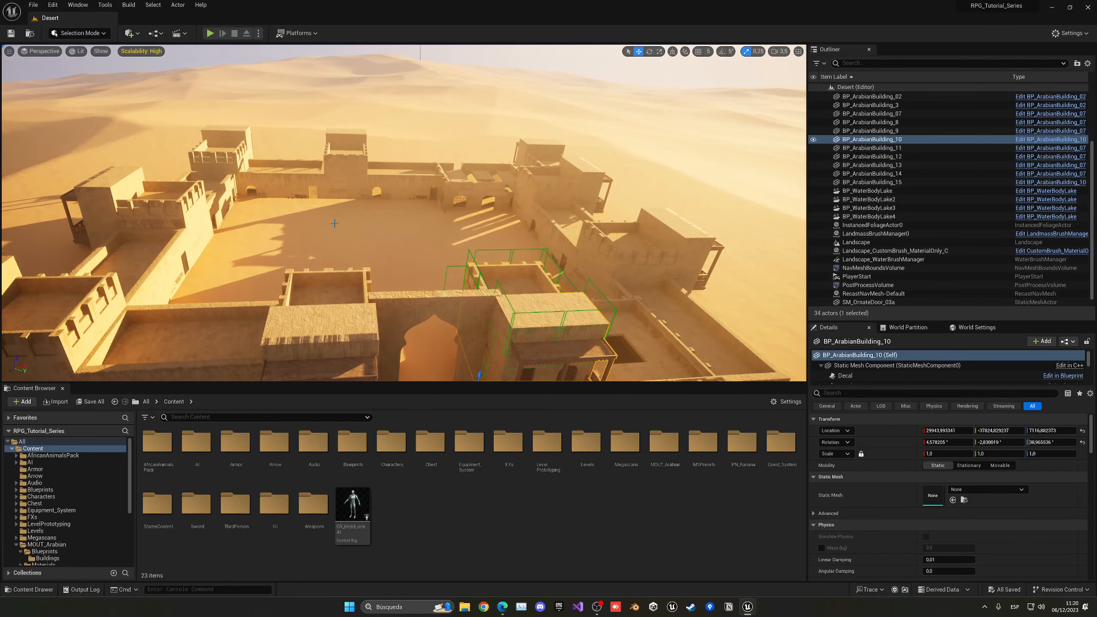
pyautogui.click(130, 36)
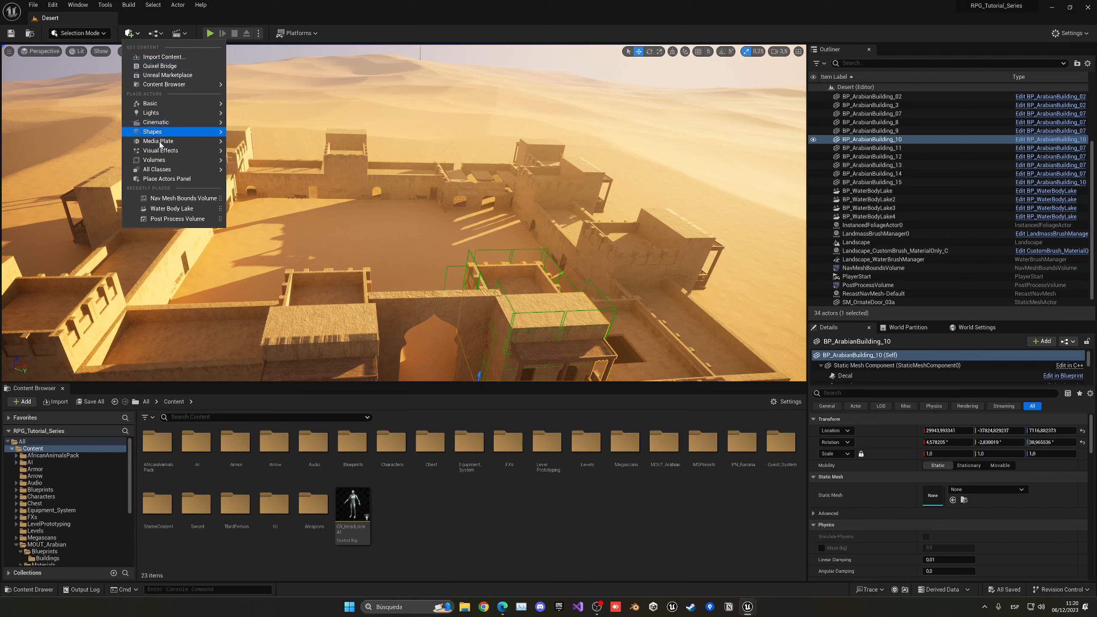
pyautogui.moveTo(163, 161)
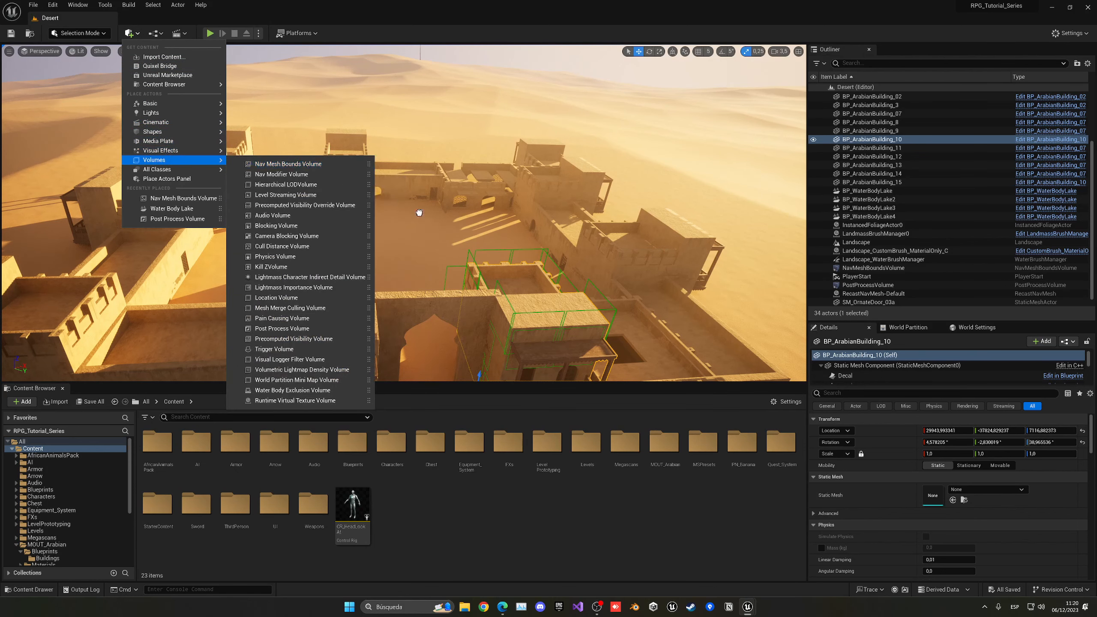
pyautogui.click(285, 164)
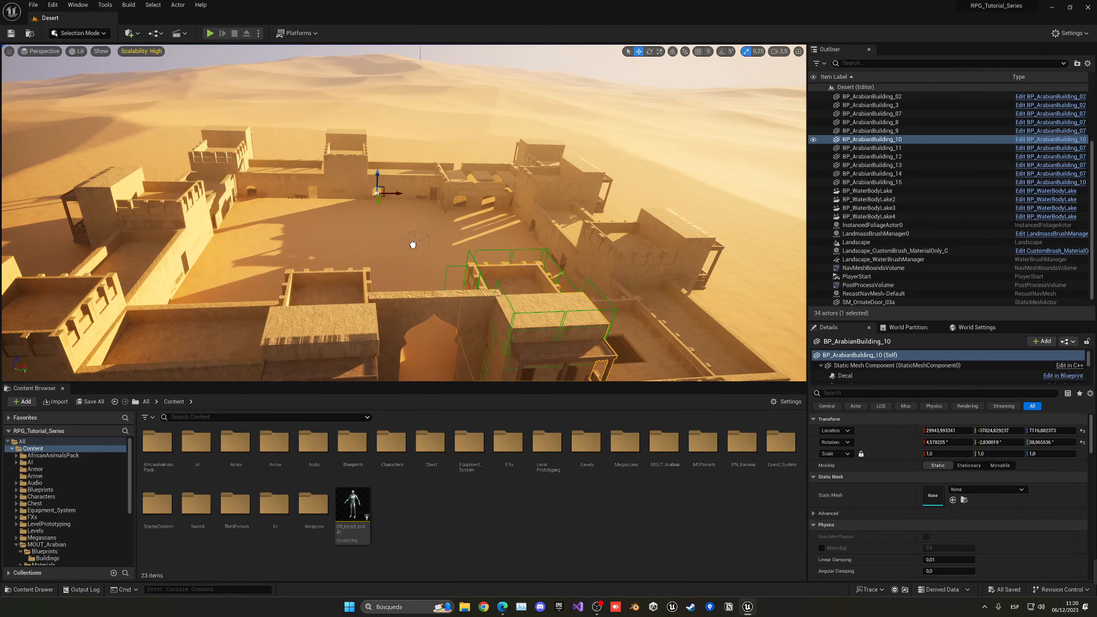
pyautogui.keyDown('shift'); pyautogui.click(900, 442); pyautogui.keyUp('shift')
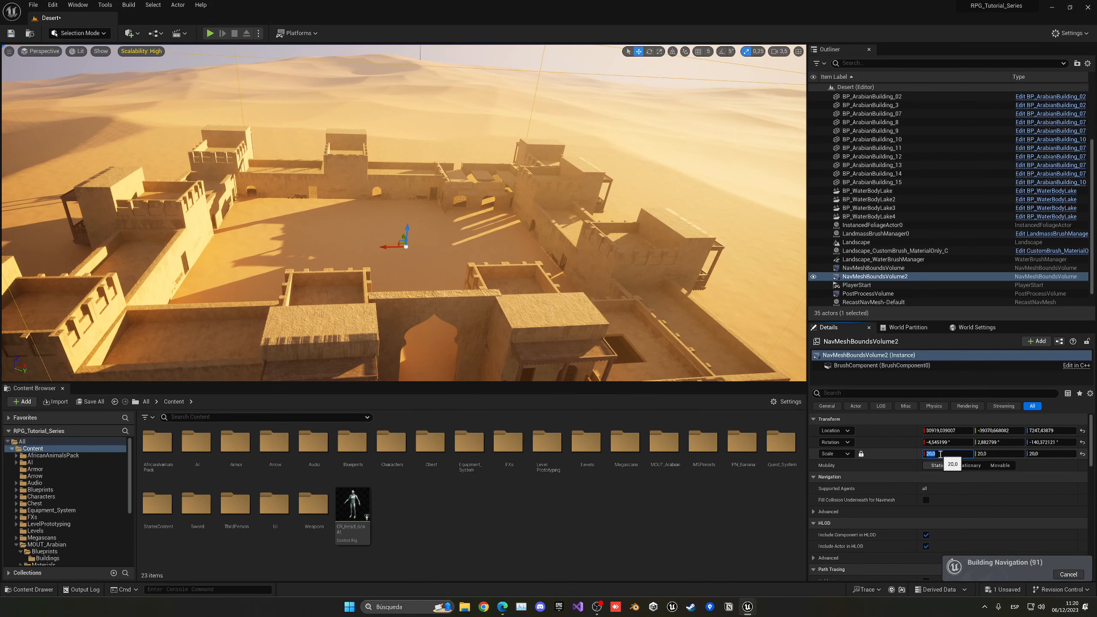
# Step: Set NavMeshBoundsVolume2's uniform scale to 18, reposition it over the fortress and display the navigation mesh
pyautogui.press('s')
pyautogui.moveTo(616, 281); pyautogui.dragTo(609, 292, button='right')
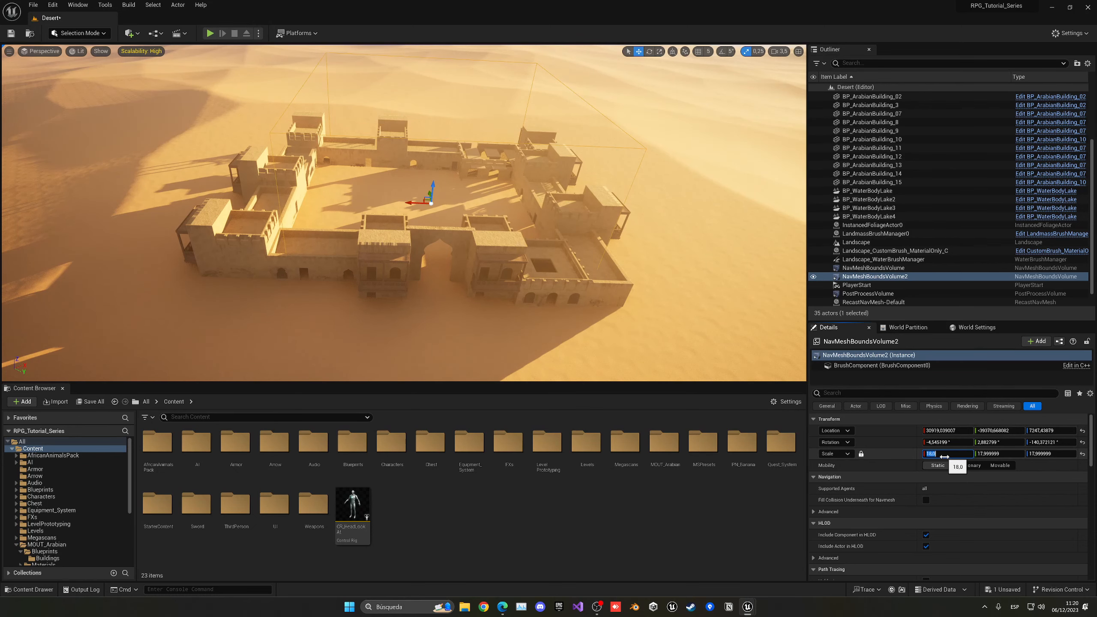
pyautogui.moveTo(423, 218); pyautogui.dragTo(431, 209, button='right')
pyautogui.press('p')
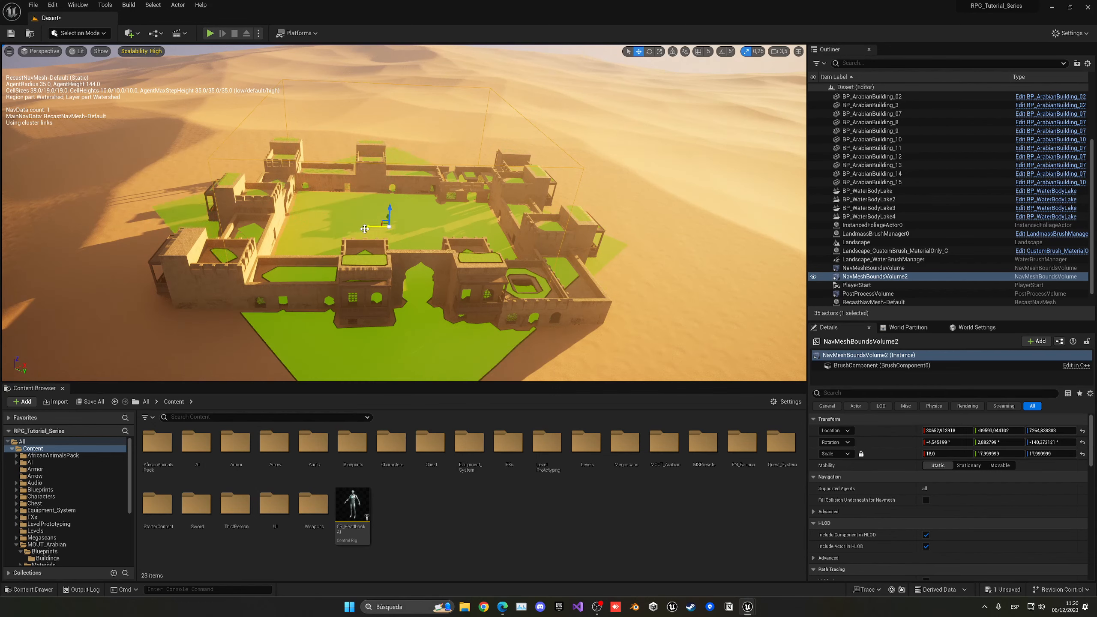
# Step: Check the navigation coverage around the fortress and set NavMeshBoundsVolume2's uniform scale to 19
pyautogui.press('e')
pyautogui.press('a')
pyautogui.moveTo(338, 164); pyautogui.dragTo(406, 188, button='right')
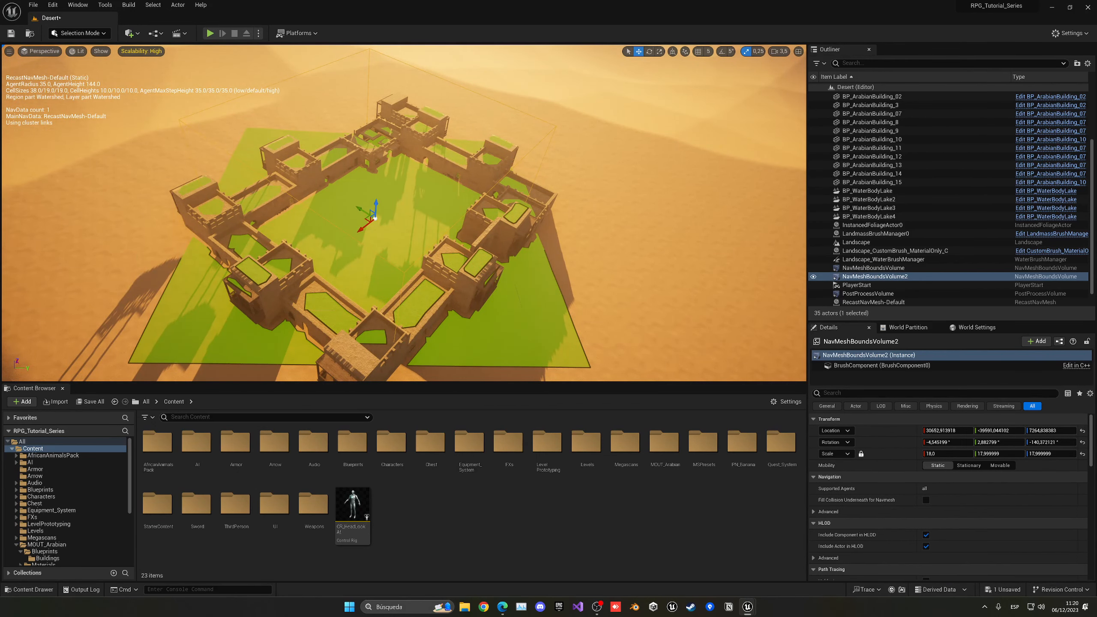
pyautogui.moveTo(406, 211); pyautogui.dragTo(341, 240, button='right')
pyautogui.press('d')
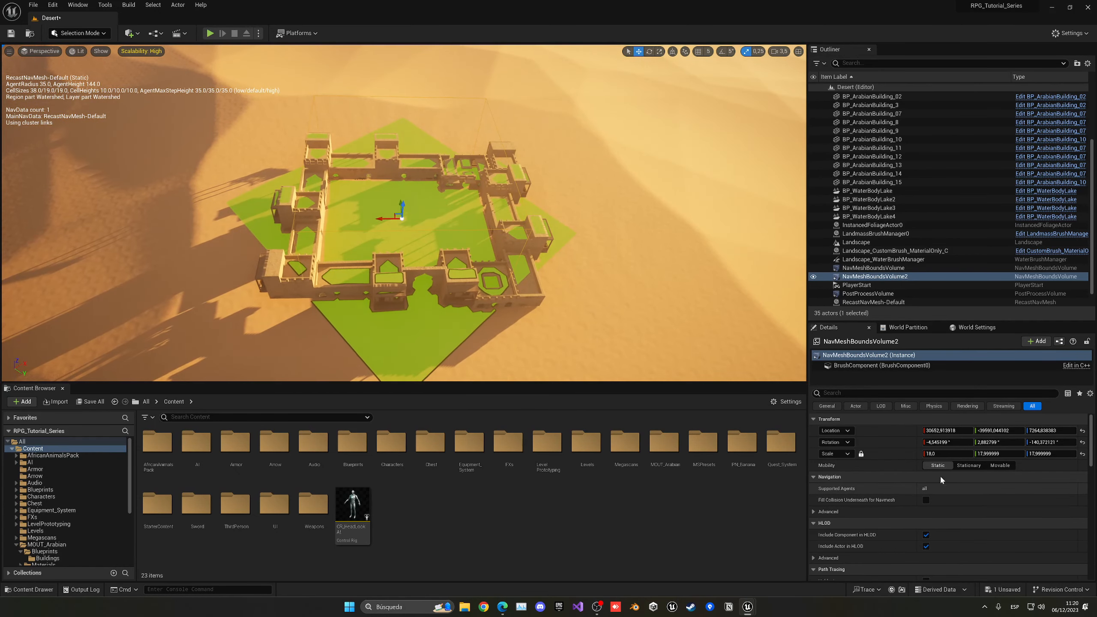
pyautogui.click(943, 455)
pyautogui.write('19')
pyautogui.press('Return')
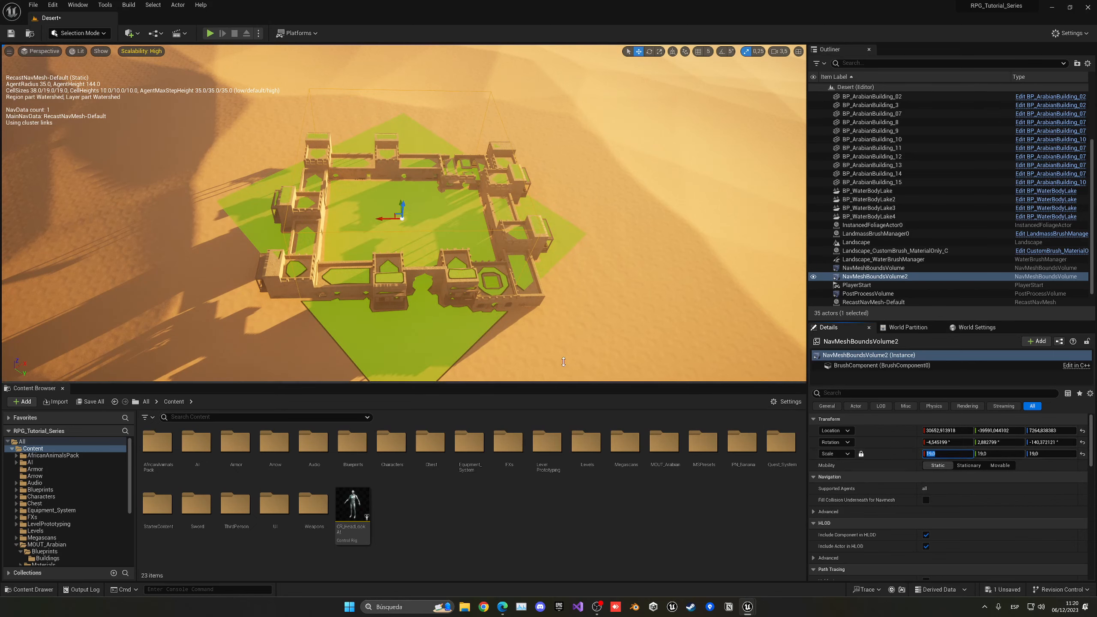
# Step: Save the Desert level with the enlarged navigation volume
pyautogui.press('d')
pyautogui.moveTo(510, 243); pyautogui.dragTo(475, 255, button='right')
pyautogui.press('w')
pyautogui.moveTo(513, 336); pyautogui.dragTo(493, 311, button='right')
pyautogui.press('s')
pyautogui.press('w')
pyautogui.hotkey('ctrl', 's')
# Step: Hide the navigation mesh display and open the AI folder in the project content
pyautogui.moveTo(509, 189); pyautogui.dragTo(508, 178, button='right')
pyautogui.press('w')
pyautogui.moveTo(319, 370)
pyautogui.mouseDown(button='right')
pyautogui.moveTo(316, 346)
pyautogui.moveTo(312, 372)
pyautogui.mouseUp(button='right')
pyautogui.press('p')
pyautogui.press('w')
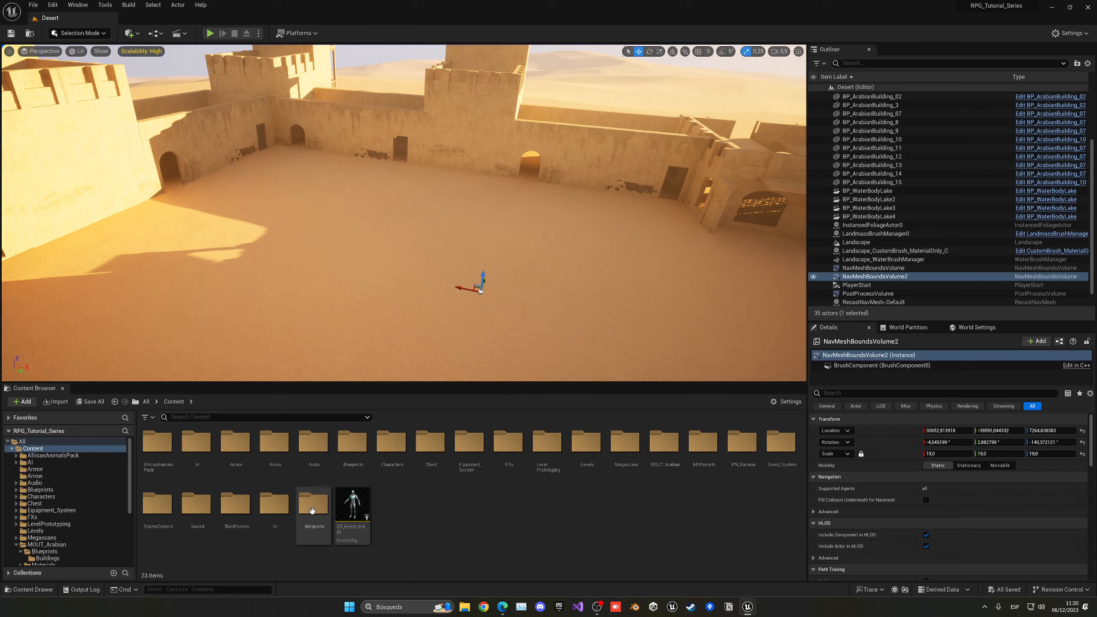
pyautogui.doubleClick(195, 462)
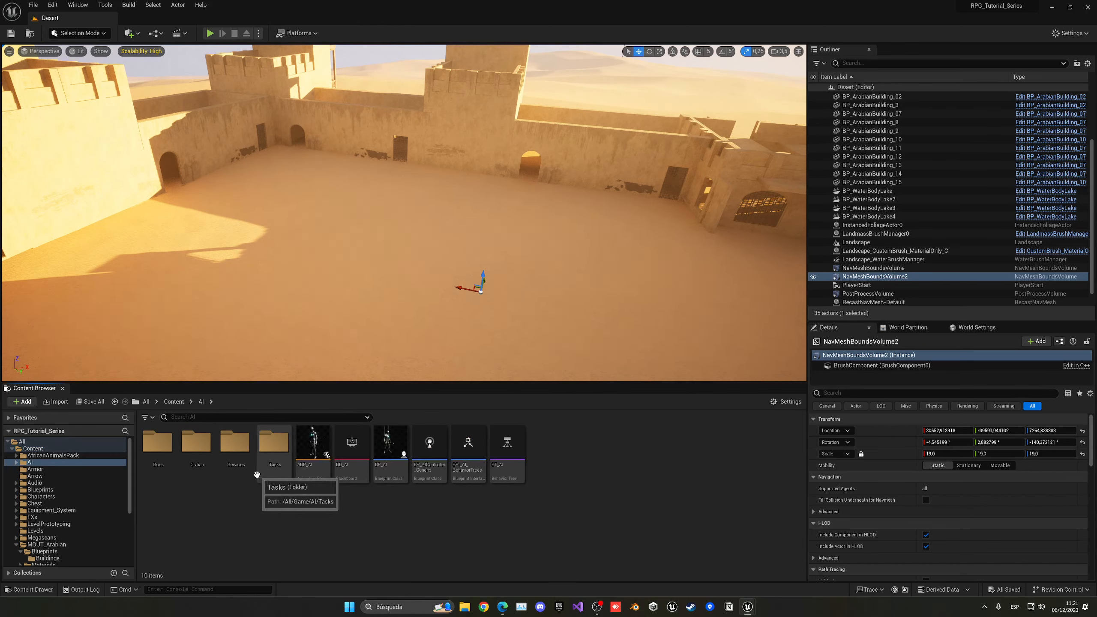
# Step: Place four BP_AI characters at separate spots around the fortress courtyard
pyautogui.click(388, 455)
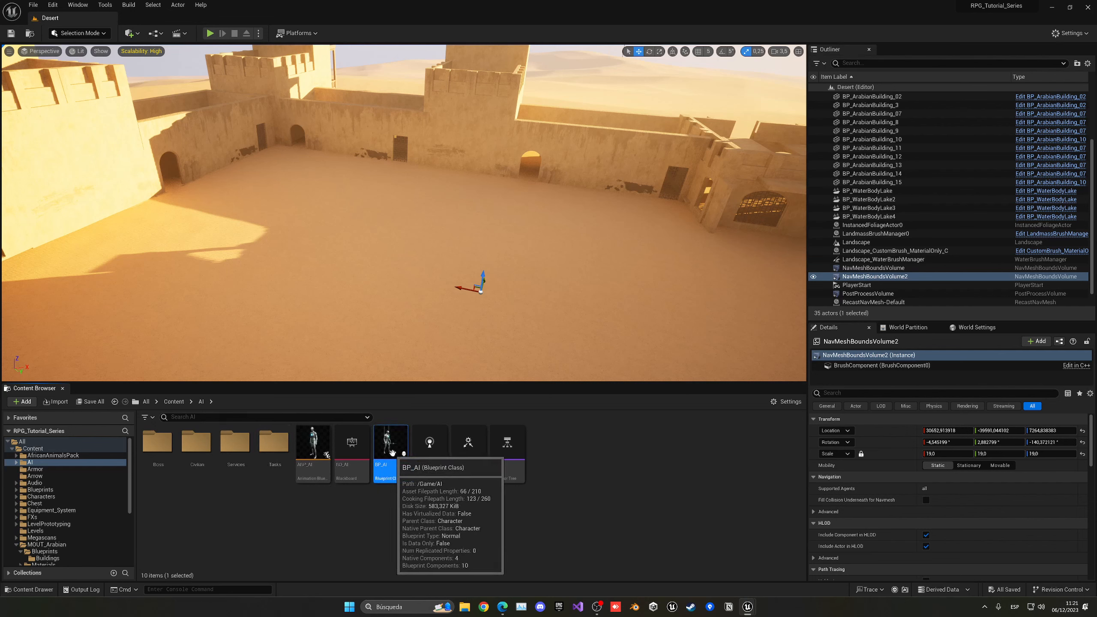
pyautogui.moveTo(387, 453); pyautogui.dragTo(298, 227)
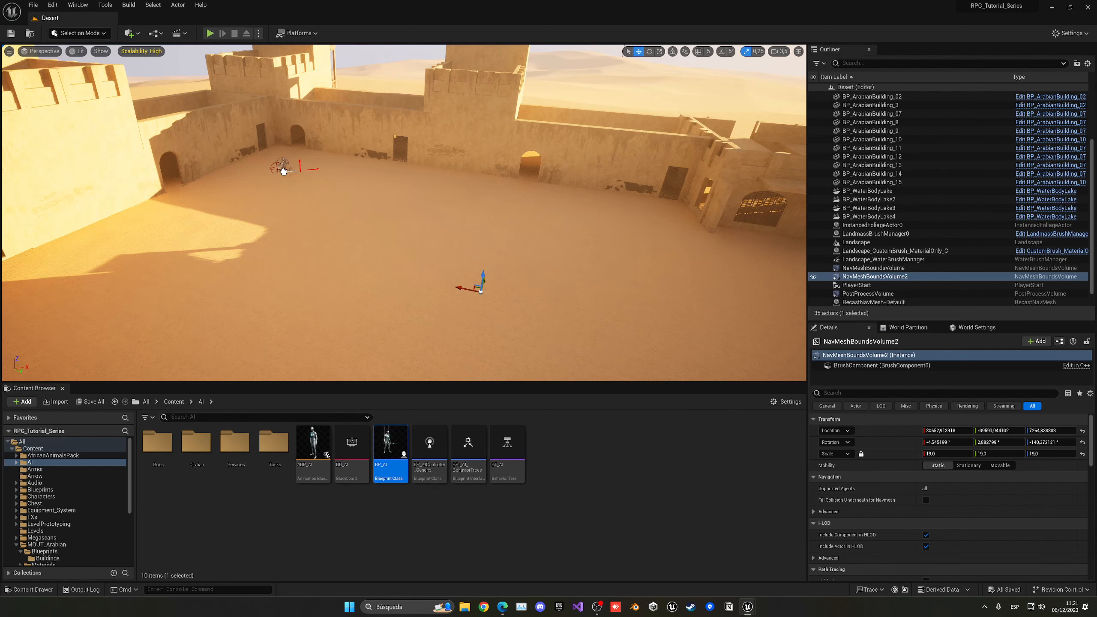
pyautogui.moveTo(283, 171); pyautogui.dragTo(284, 171)
pyautogui.moveTo(315, 198); pyautogui.dragTo(380, 199, button='right')
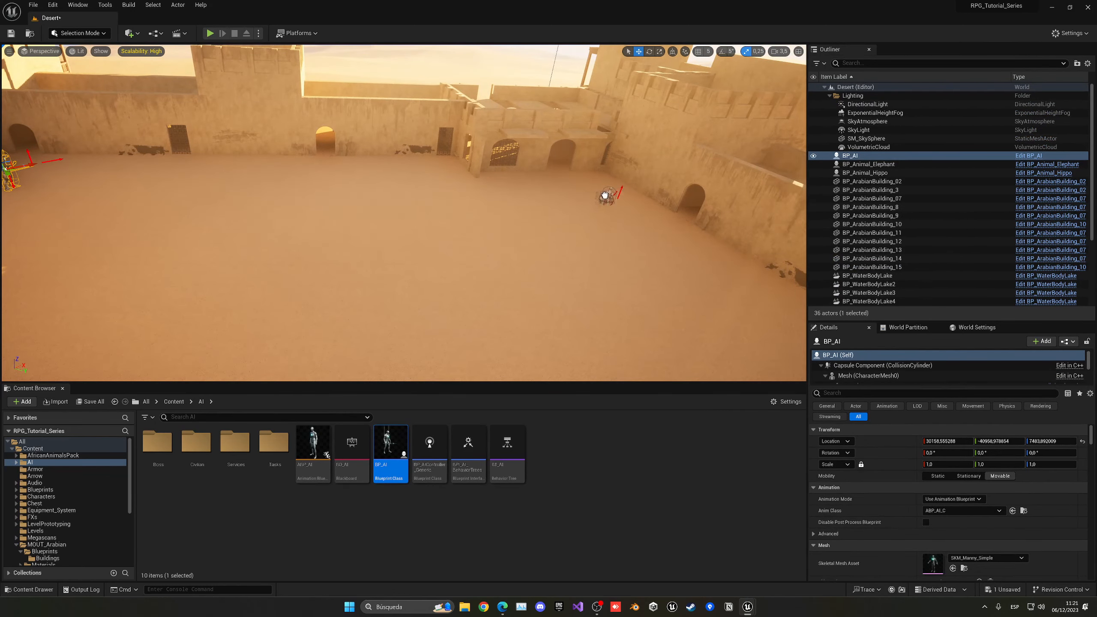
pyautogui.moveTo(605, 195); pyautogui.dragTo(606, 194)
pyautogui.moveTo(529, 230); pyautogui.dragTo(626, 233, button='right')
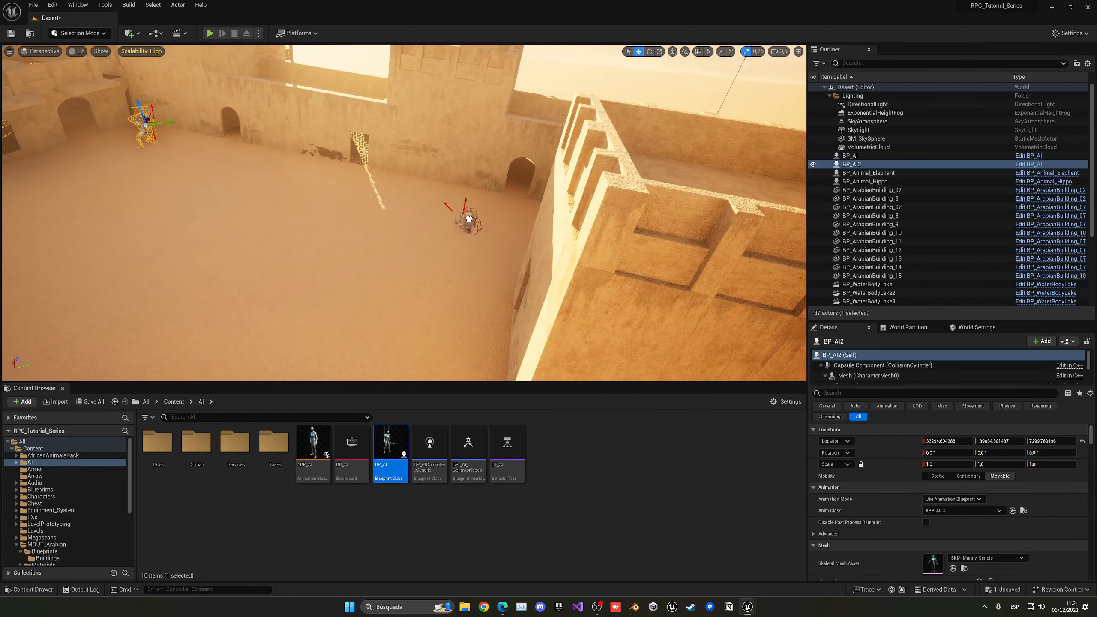
pyautogui.moveTo(513, 234); pyautogui.dragTo(513, 234)
pyautogui.moveTo(496, 263); pyautogui.dragTo(380, 265, button='right')
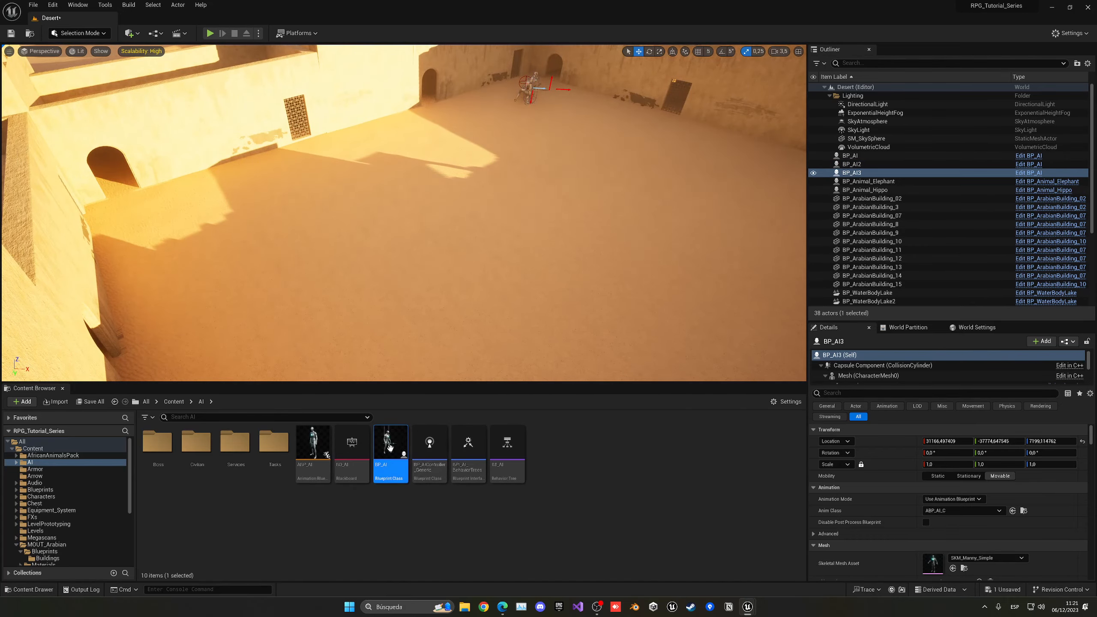
pyautogui.moveTo(157, 238); pyautogui.dragTo(140, 214)
pyautogui.moveTo(73, 185); pyautogui.dragTo(166, 186, button='right')
pyautogui.press('s')
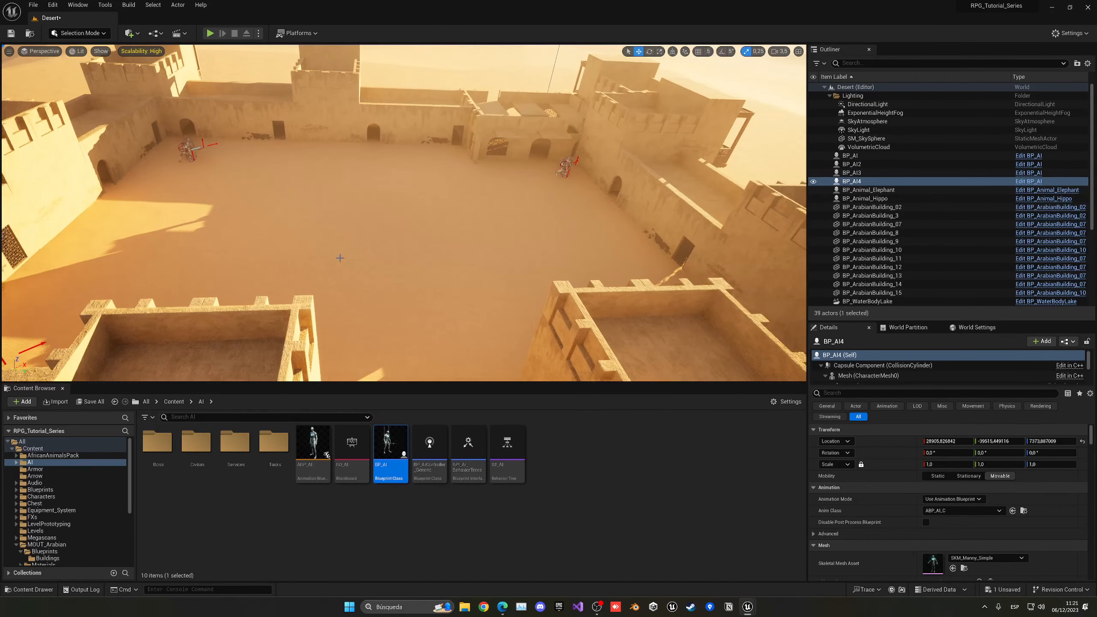
# Step: Place a BP_ArabianBuilding_02 in the middle of the courtyard and raise it slightly to sit properly on the sand
pyautogui.click(175, 403)
pyautogui.click(383, 135)
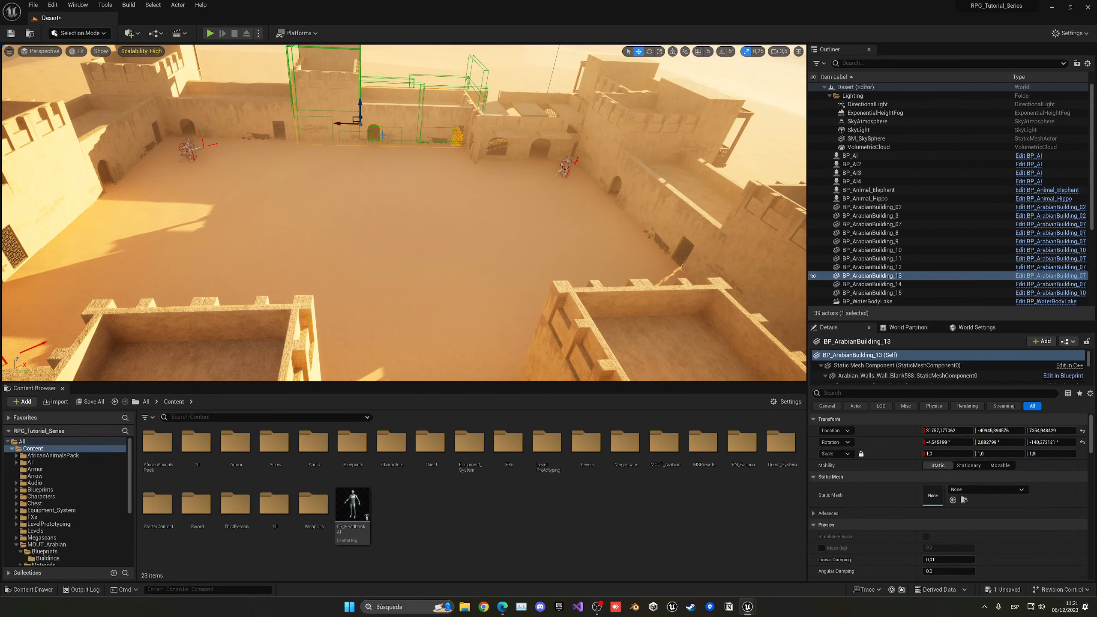
pyautogui.hotkey('ctrl', 'b')
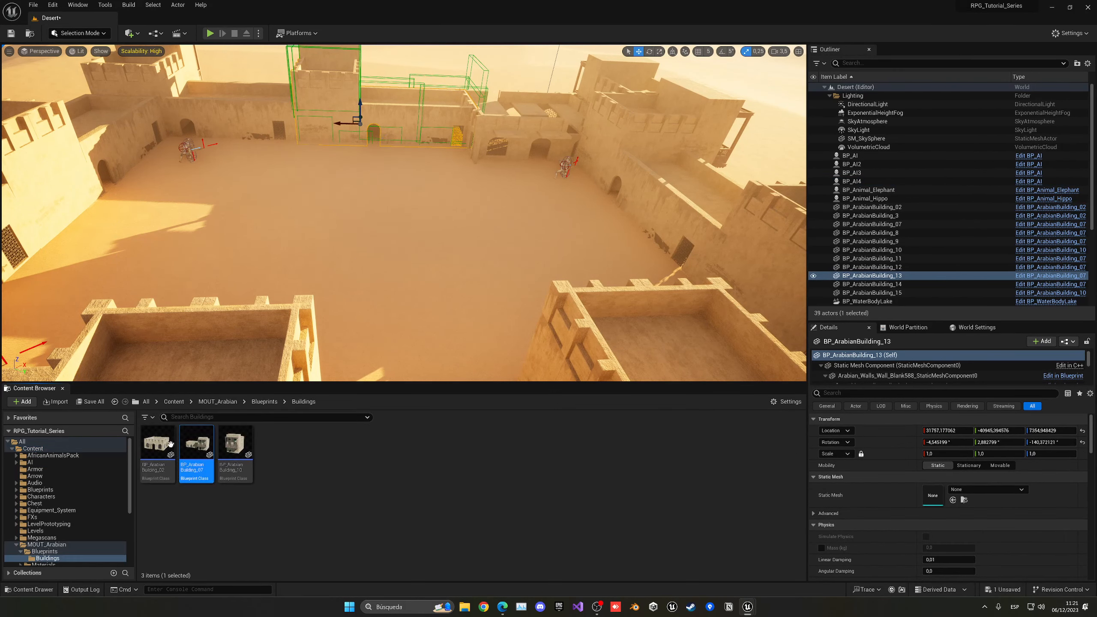
pyautogui.moveTo(170, 444); pyautogui.dragTo(423, 189)
pyautogui.keyDown('shift'); pyautogui.click(887, 444); pyautogui.keyUp('shift')
pyautogui.press('w')
pyautogui.moveTo(423, 189)
pyautogui.mouseDown(button='right')
pyautogui.moveTo(426, 216)
pyautogui.moveTo(422, 174)
pyautogui.moveTo(423, 193)
pyautogui.moveTo(432, 175)
pyautogui.mouseUp(button='right')
pyautogui.press('w')
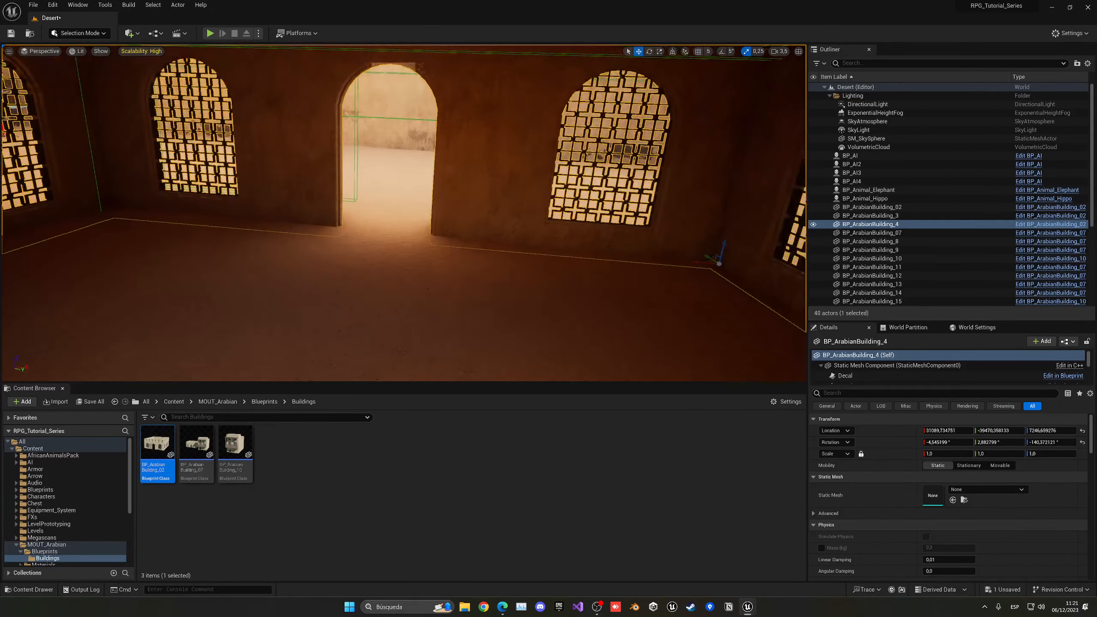
pyautogui.moveTo(715, 246); pyautogui.dragTo(719, 237)
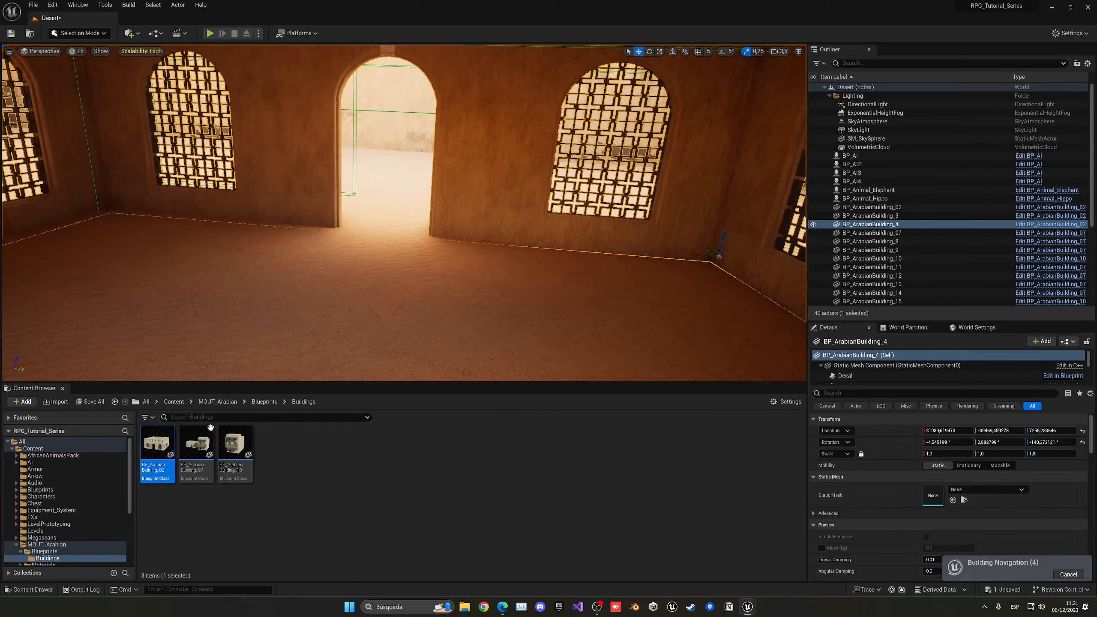
# Step: Browse the project's Blueprints folder for a treasure asset and examine the interior of the central building
pyautogui.click(174, 402)
pyautogui.click(350, 444)
pyautogui.doubleClick(350, 443)
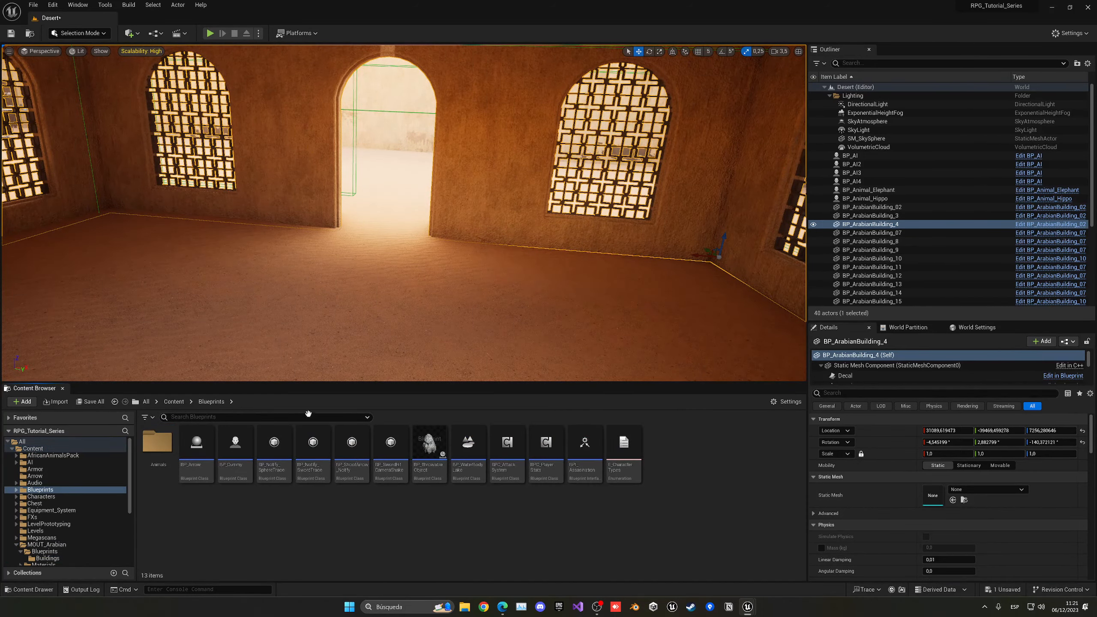
pyautogui.moveTo(389, 216); pyautogui.dragTo(691, 224, button='right')
pyautogui.press('w')
pyautogui.scroll(-5, 414, 216)
pyautogui.press('w')
pyautogui.moveTo(271, 351); pyautogui.dragTo(365, 351, button='right')
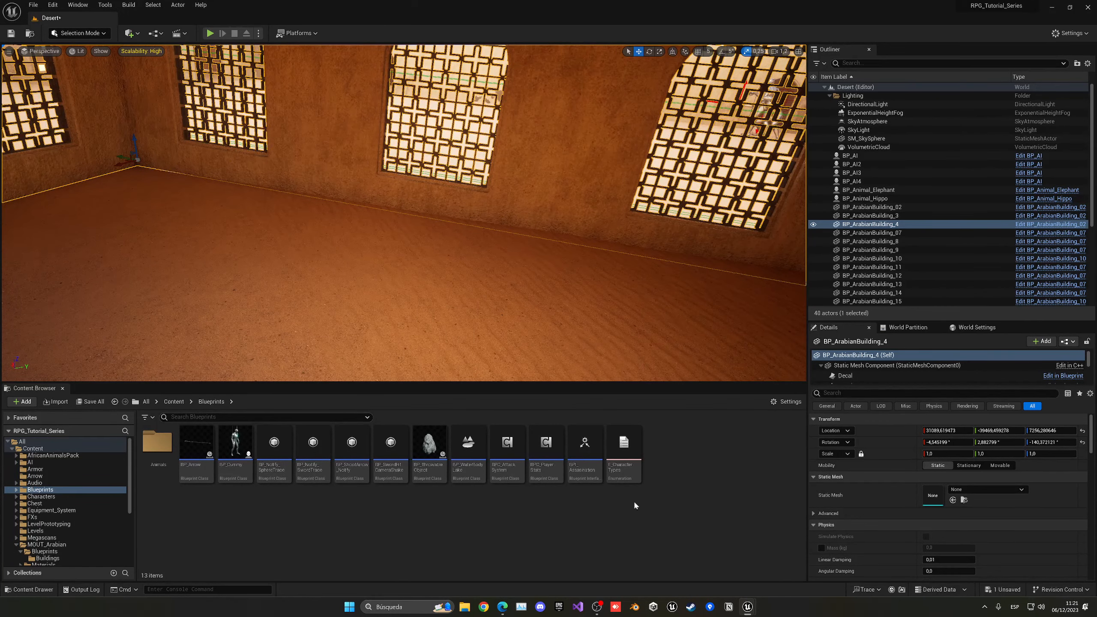
# Step: Search the project content for "ches" and place BP_Chest on the floor inside the central building
pyautogui.click(173, 402)
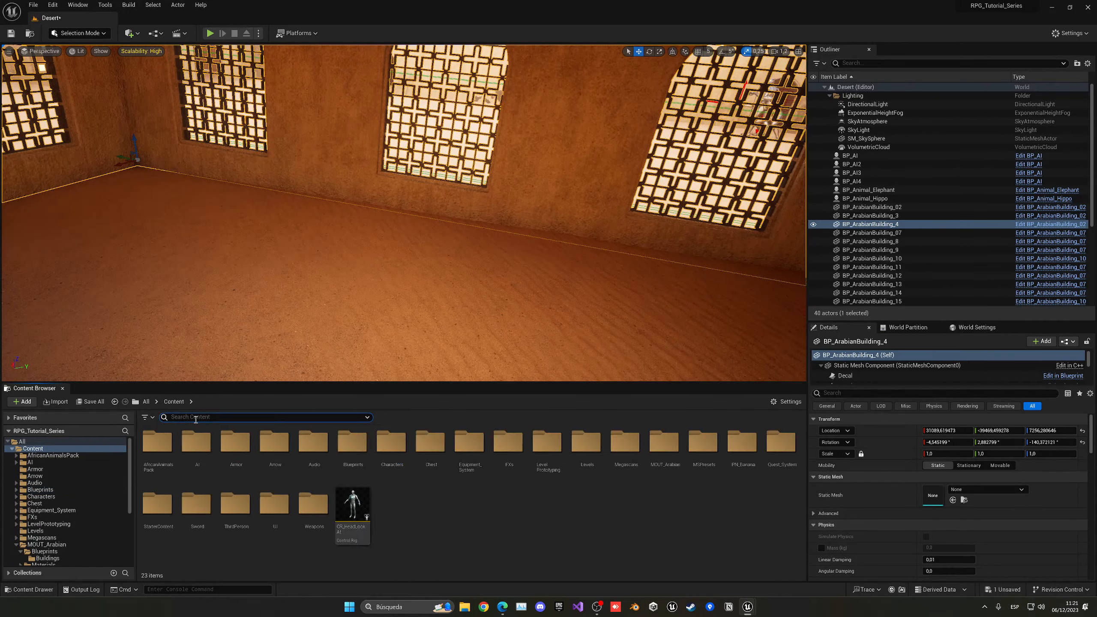
pyautogui.click(291, 513)
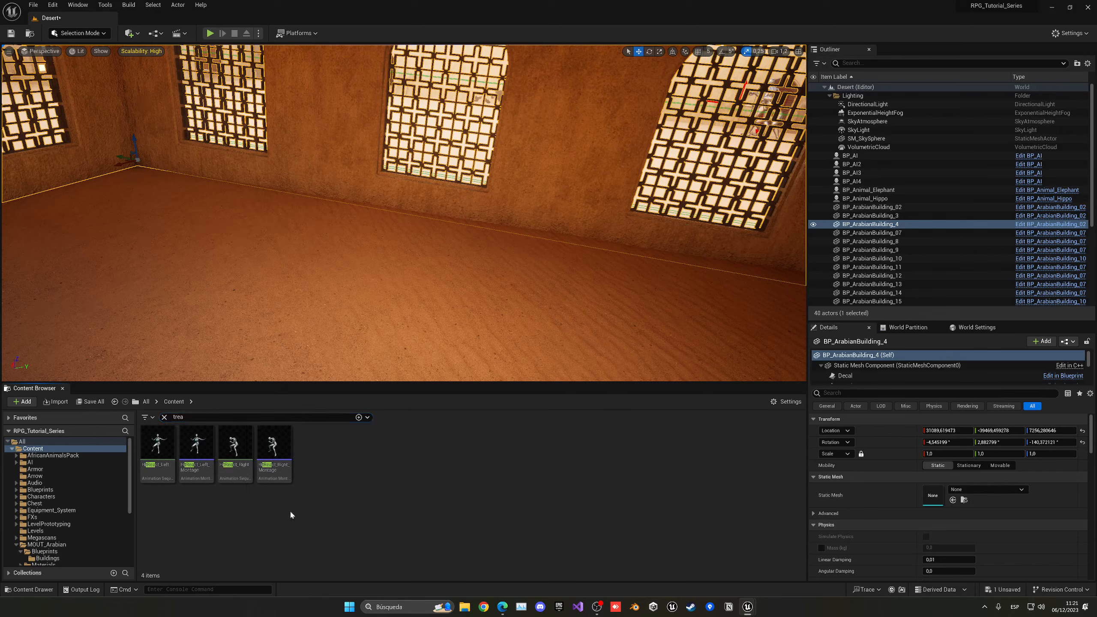
pyautogui.click(164, 417)
pyautogui.write('ches')
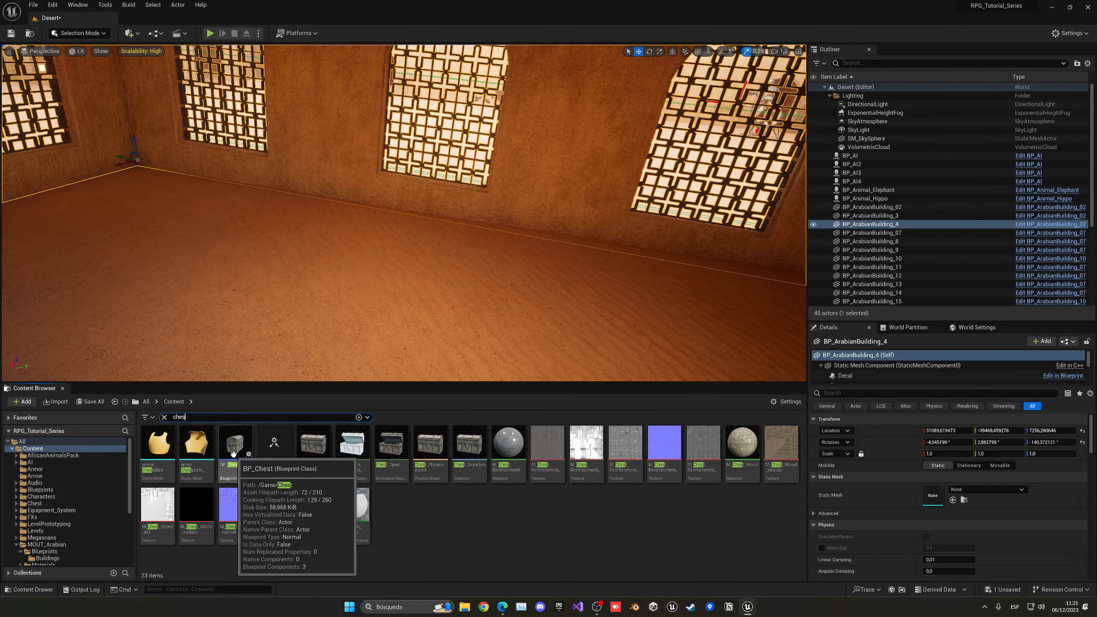
pyautogui.moveTo(233, 453); pyautogui.dragTo(363, 268)
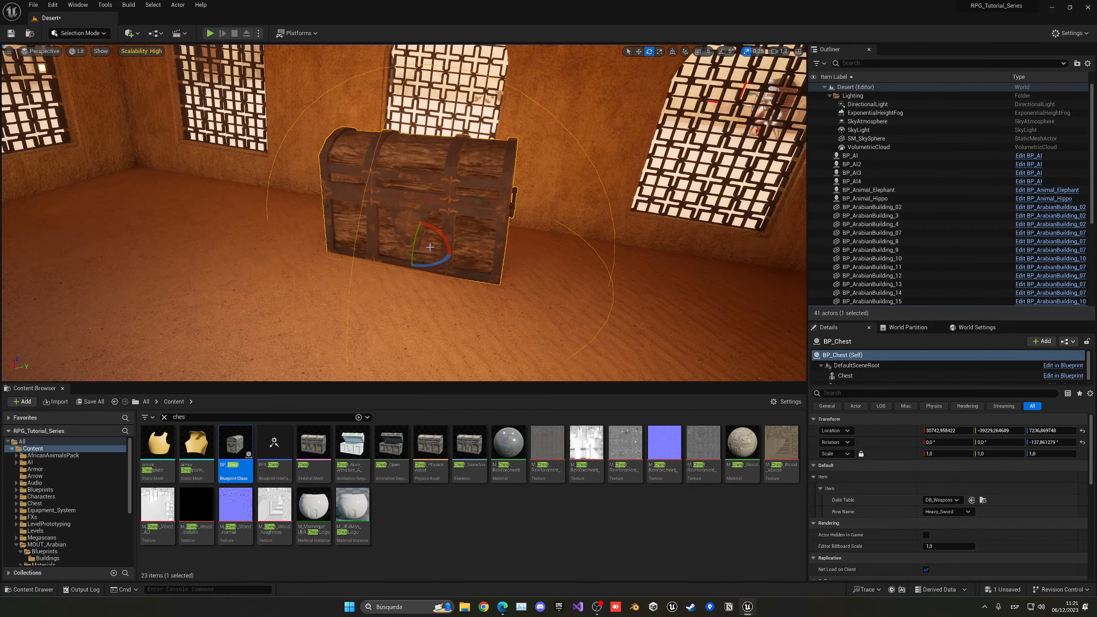
# Step: Tilt BP_Chest to follow the building's floor, with rotation about -3.3°, 3.8° and -138.1°
pyautogui.moveTo(436, 236); pyautogui.dragTo(458, 236, button='right')
pyautogui.moveTo(400, 221)
pyautogui.mouseDown()
pyautogui.moveTo(397, 255)
pyautogui.moveTo(399, 237)
pyautogui.mouseUp()
pyautogui.moveTo(400, 237); pyautogui.dragTo(302, 239, button='right')
pyautogui.press('d')
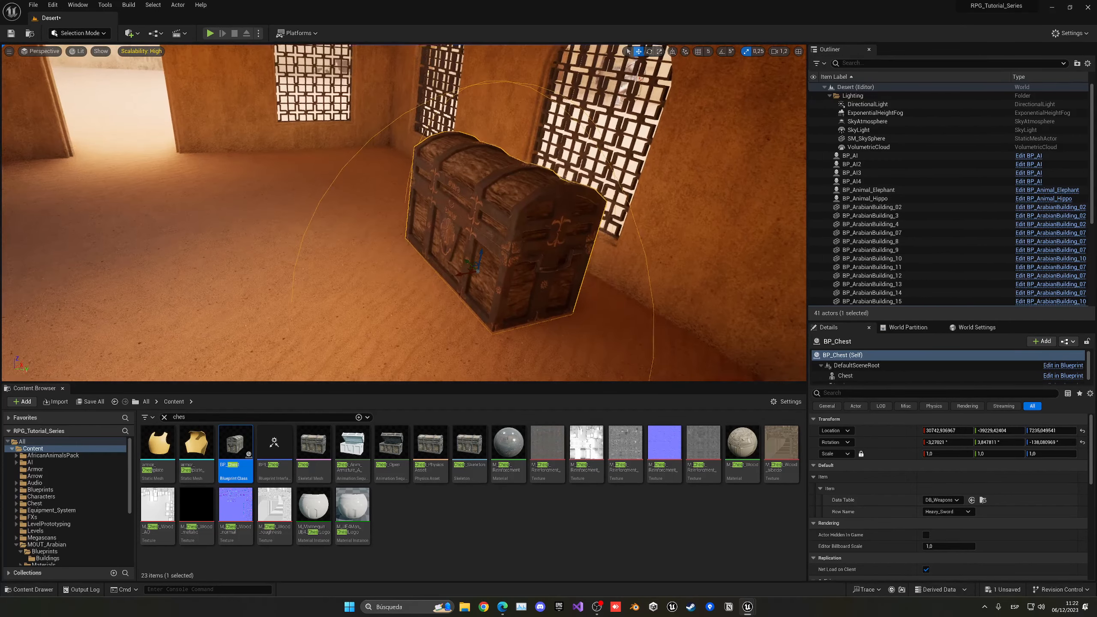
# Step: Select and frame the central building BP_ArabianBuilding_4 and save the Desert level
pyautogui.click(690, 190)
pyautogui.press('f')
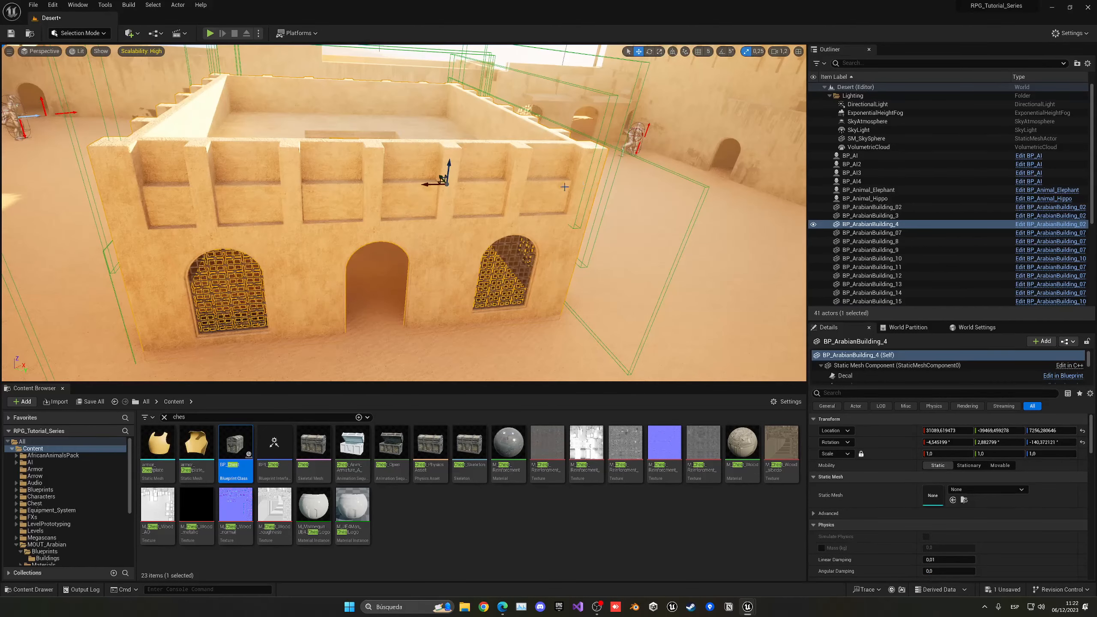
pyautogui.hotkey('ctrl', 's')
# Step: Find BP_AI_Boss in the AI folder's Boss subfolder and place it in the courtyard beside the central building
pyautogui.click(165, 418)
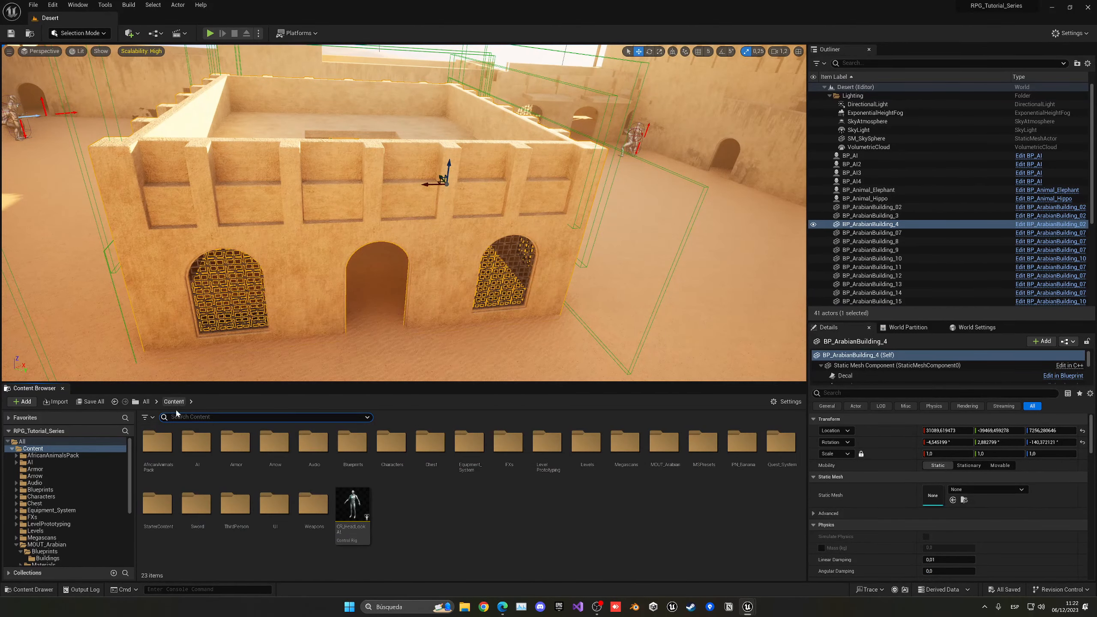
pyautogui.doubleClick(198, 446)
pyautogui.doubleClick(169, 455)
pyautogui.press('s')
pyautogui.moveTo(329, 242); pyautogui.dragTo(341, 230, button='right')
pyautogui.moveTo(200, 463); pyautogui.dragTo(213, 257)
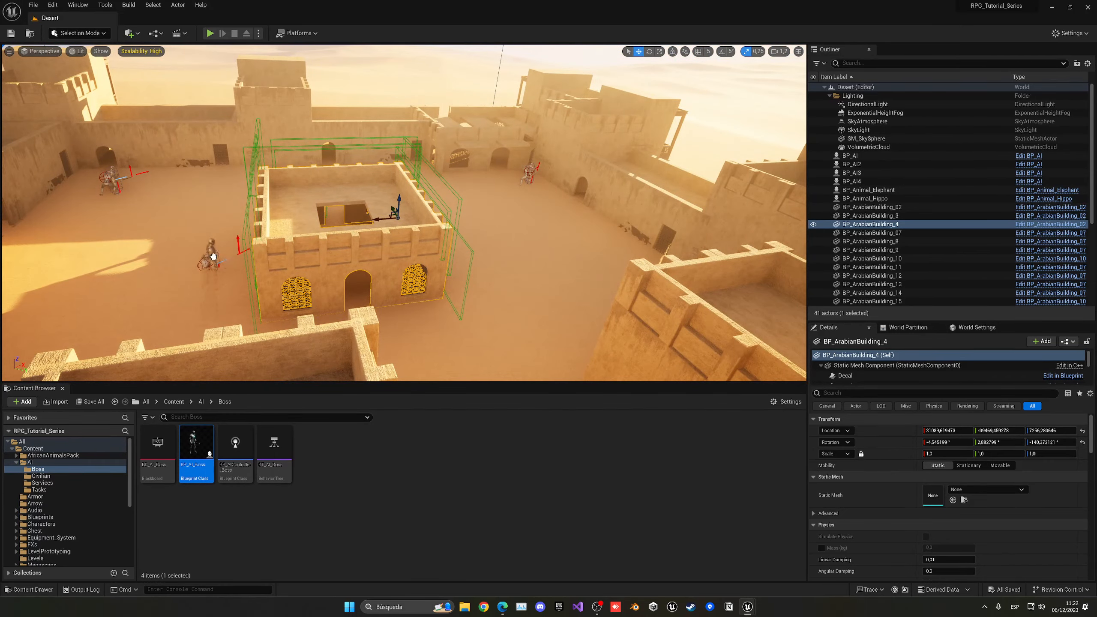
pyautogui.moveTo(224, 208); pyautogui.dragTo(225, 208)
pyautogui.press('s')
pyautogui.moveTo(225, 208)
pyautogui.mouseDown(button='right')
pyautogui.moveTo(241, 210)
pyautogui.moveTo(229, 207)
pyautogui.mouseUp(button='right')
# Step: Place another BP_AI on the rooftop beside the main gate, raised above the parapet and turned to about 133°
pyautogui.click(202, 402)
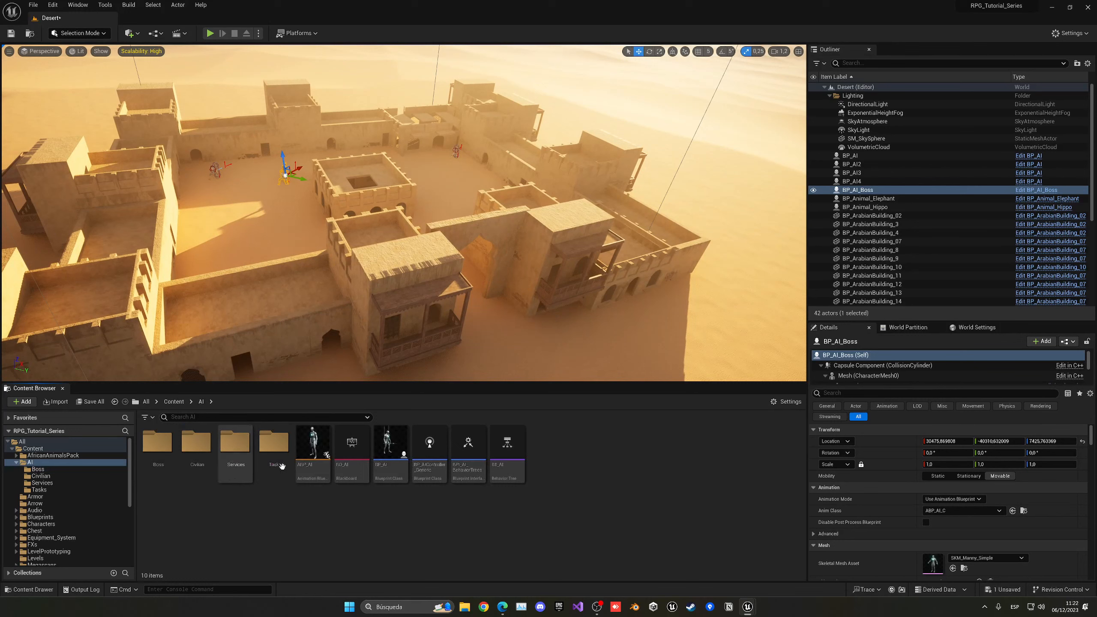
pyautogui.click(239, 463)
pyautogui.click(390, 450)
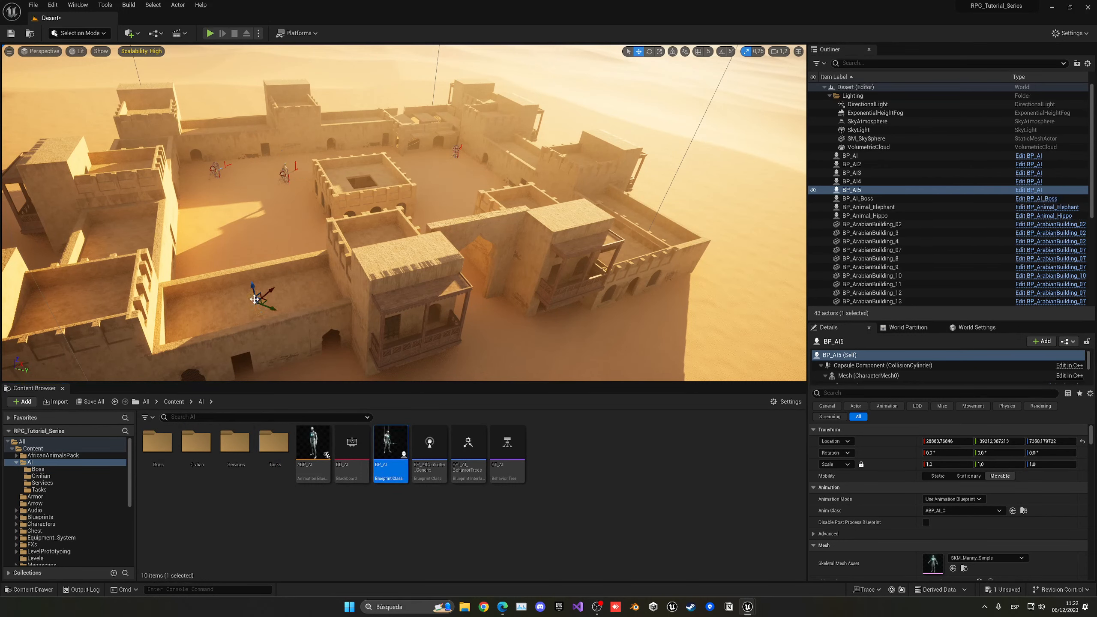
pyautogui.press('w')
pyautogui.moveTo(244, 255); pyautogui.dragTo(242, 283, button='right')
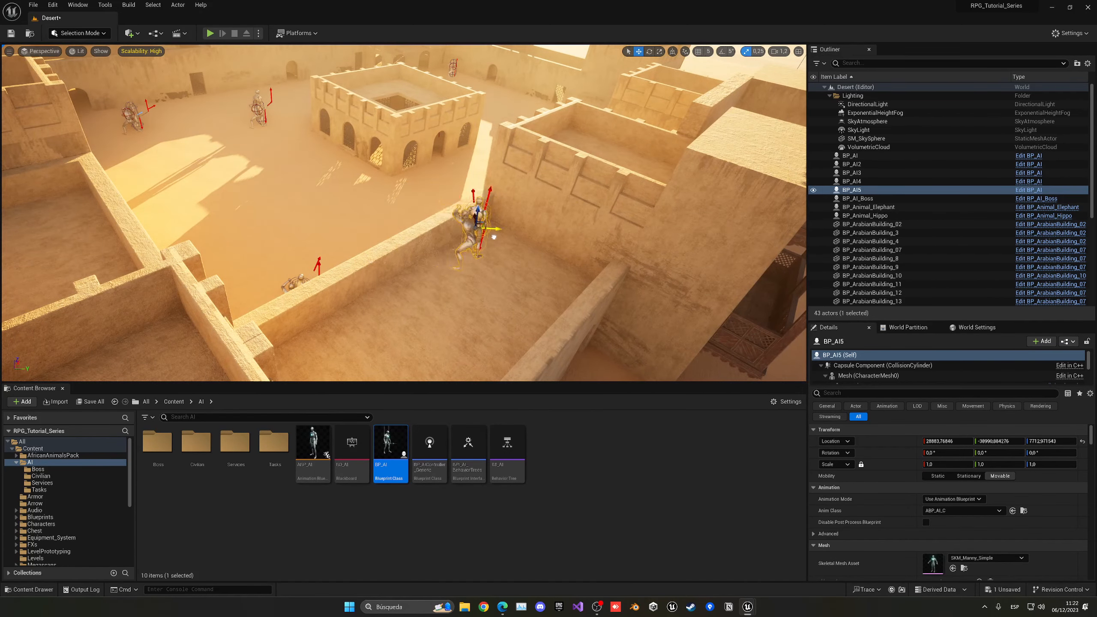
pyautogui.press('d')
pyautogui.press('e')
pyautogui.moveTo(470, 250); pyautogui.dragTo(405, 267, button='right')
pyautogui.press('d')
pyautogui.press('s')
pyautogui.press('a')
# Step: Duplicate the rooftop BP_AI onto the building on the other side of the main gate
pyautogui.keyDown('alt'); pyautogui.moveTo(168, 246); pyautogui.dragTo(437, 244); pyautogui.keyUp('alt')
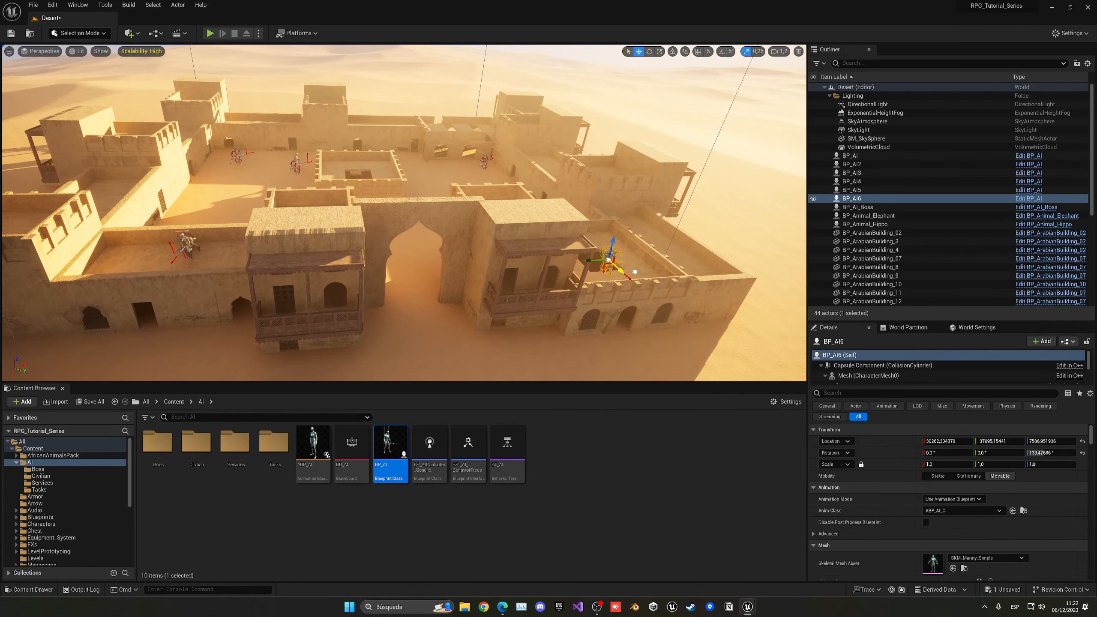
pyautogui.press('w')
pyautogui.press('d')
pyautogui.moveTo(642, 275); pyautogui.dragTo(594, 273, button='right')
pyautogui.press('End')
pyautogui.press('w')
pyautogui.press('d')
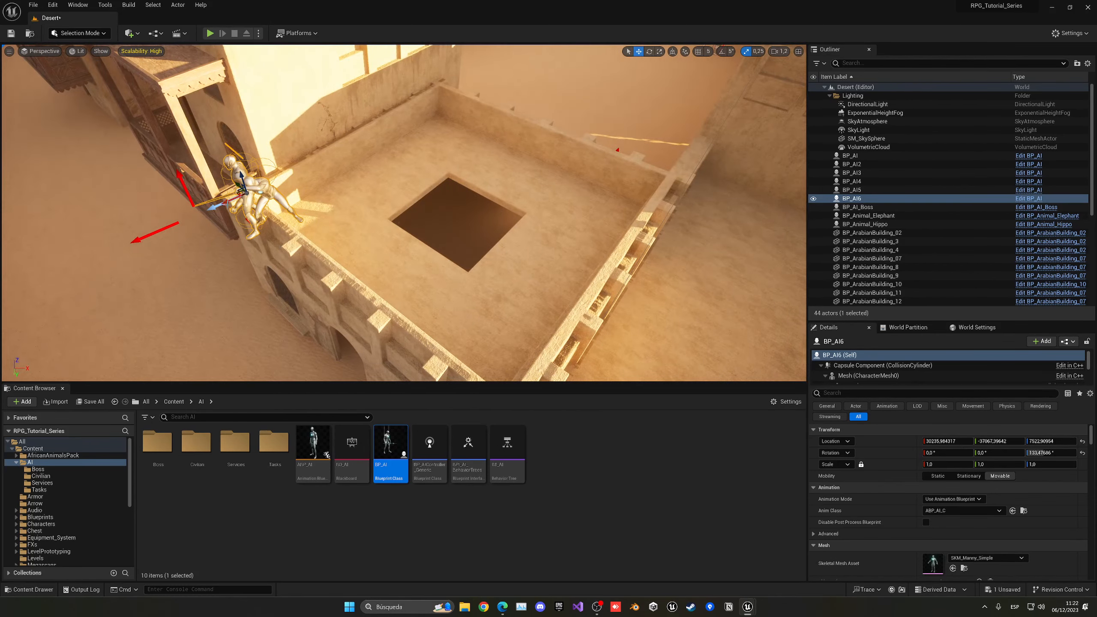
# Step: Reposition BP_AI6 at the front corner of the rooftop with the square opening and lower it to the roof floor
pyautogui.moveTo(272, 227); pyautogui.dragTo(345, 198)
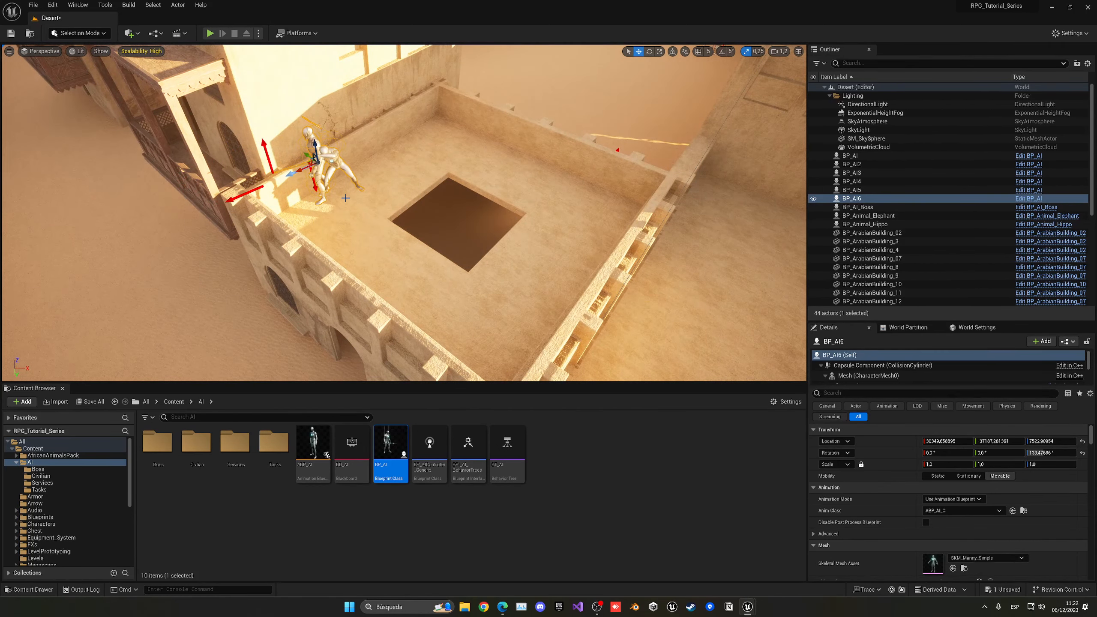
pyautogui.press('w')
pyautogui.moveTo(370, 196); pyautogui.dragTo(324, 186, button='right')
pyautogui.press('d')
pyautogui.moveTo(361, 87); pyautogui.dragTo(368, 170)
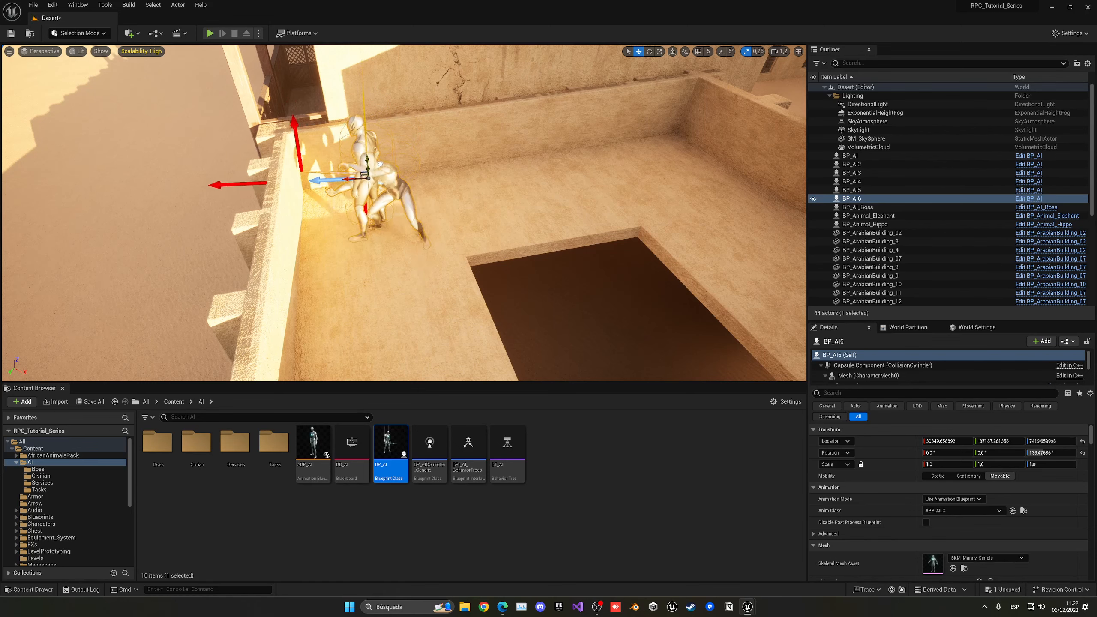
pyautogui.moveTo(368, 170); pyautogui.dragTo(496, 170, button='right')
pyautogui.press('s')
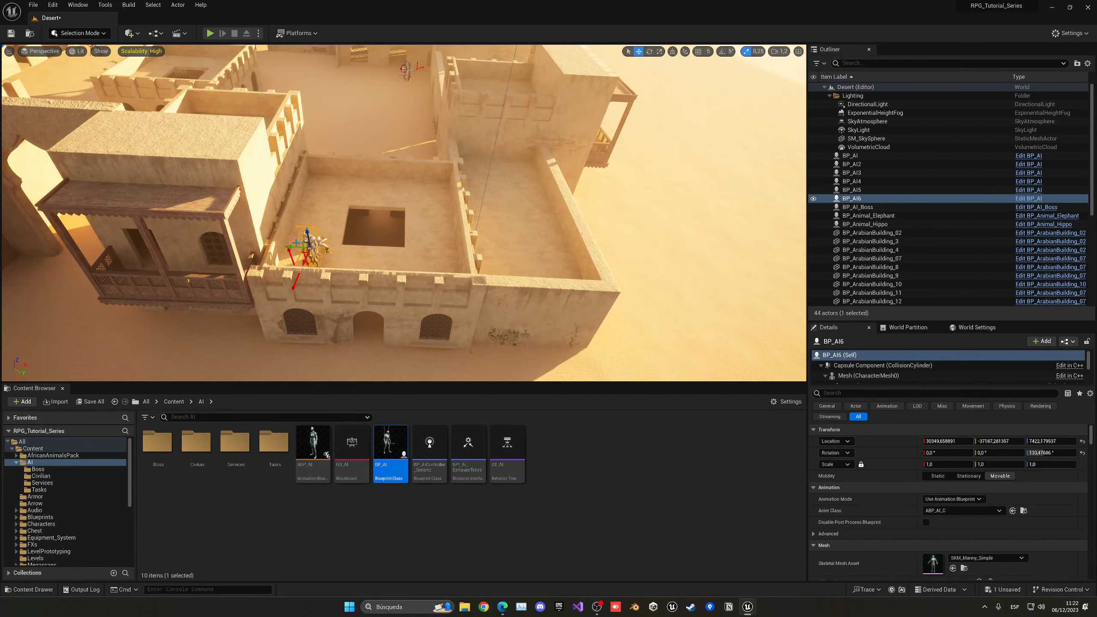
pyautogui.press('s')
pyautogui.moveTo(345, 250); pyautogui.dragTo(306, 227, button='right')
pyautogui.press('a')
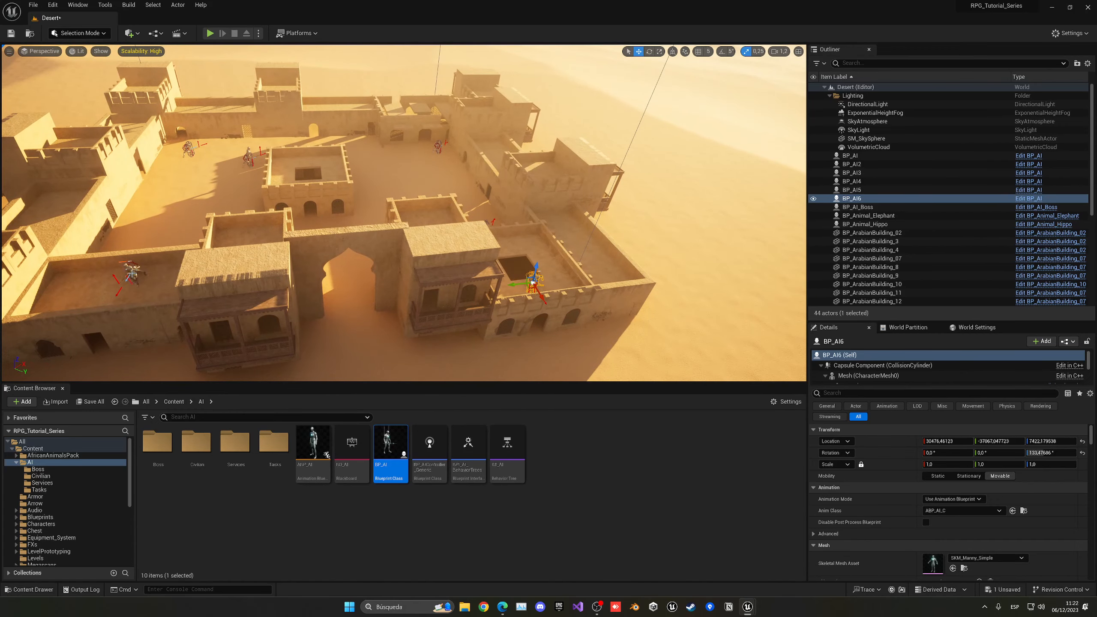
# Step: Duplicate both gate rooftop guards, BP_AI5 and BP_AI6, over to the rear wall of the fortress
pyautogui.keyDown('ctrl'); pyautogui.click(140, 273); pyautogui.keyUp('ctrl')
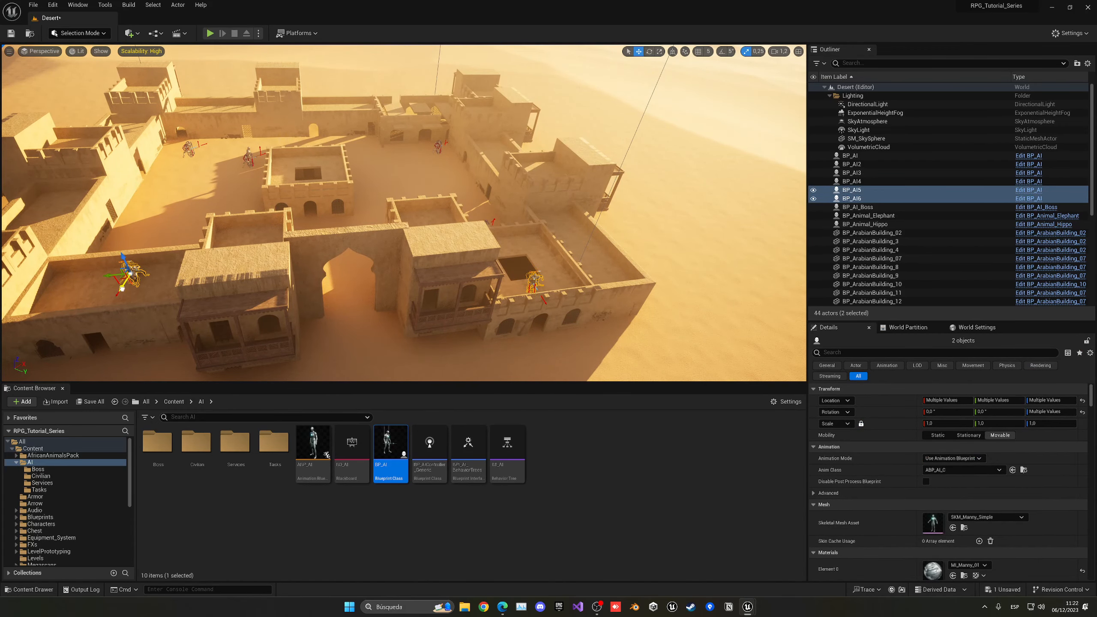
pyautogui.keyDown('alt'); pyautogui.moveTo(123, 289); pyautogui.dragTo(188, 164); pyautogui.keyUp('alt')
pyautogui.press('w')
pyautogui.moveTo(369, 169); pyautogui.dragTo(370, 139, button='right')
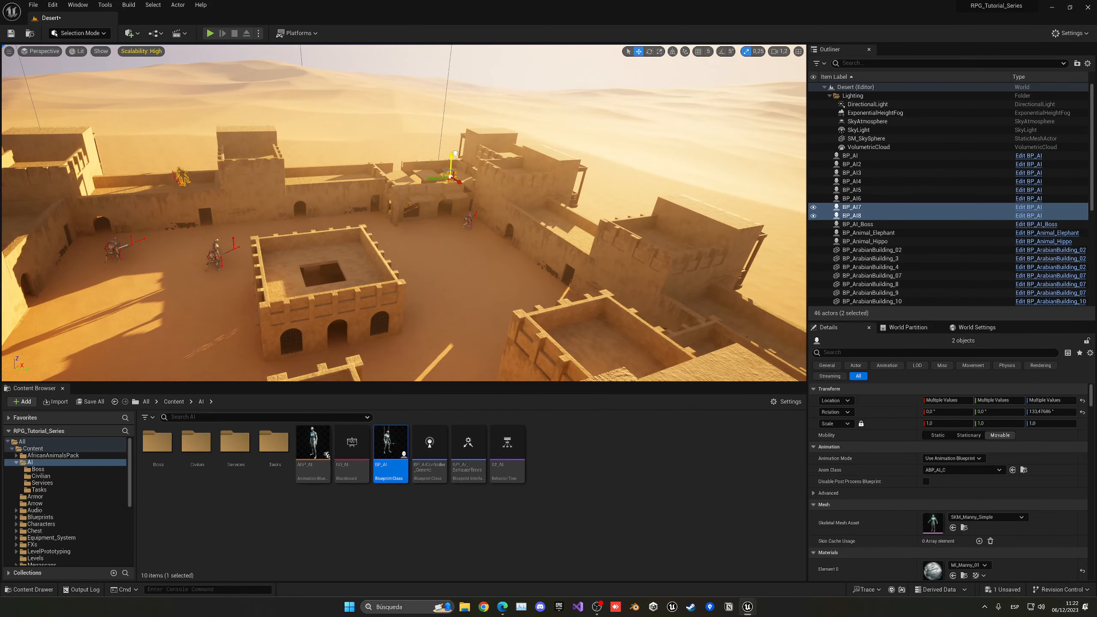
pyautogui.moveTo(457, 143); pyautogui.dragTo(457, 127, button='right')
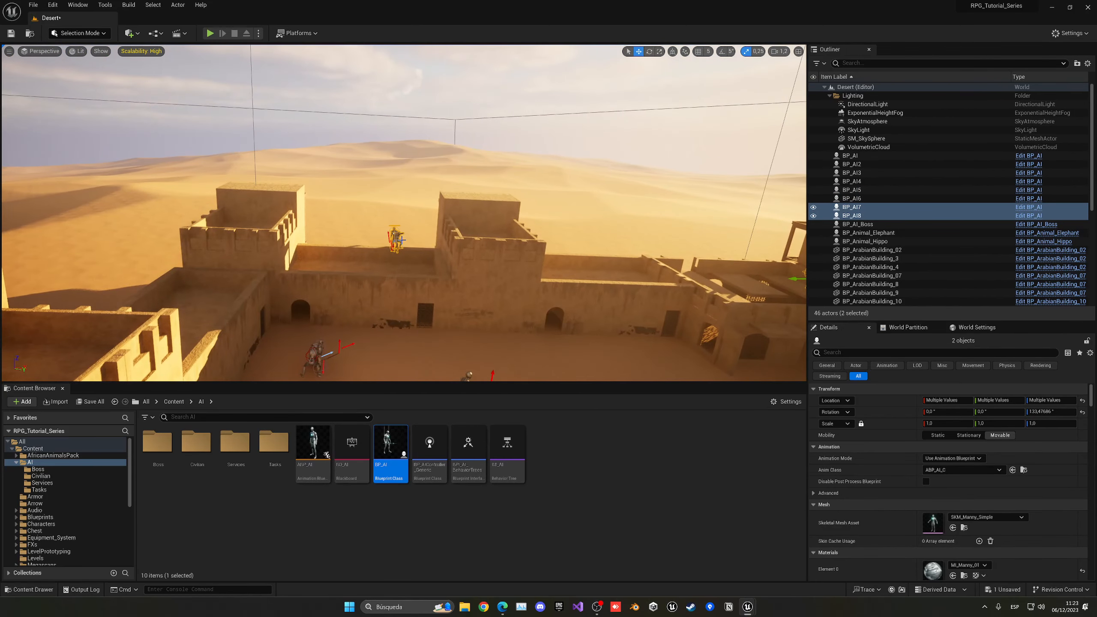
# Step: Lower the duplicated guard BP_AI7 on the rear wall to a height of about 7751 so it stands on the rooftop
pyautogui.click(395, 237)
pyautogui.click(395, 253)
pyautogui.click(395, 238)
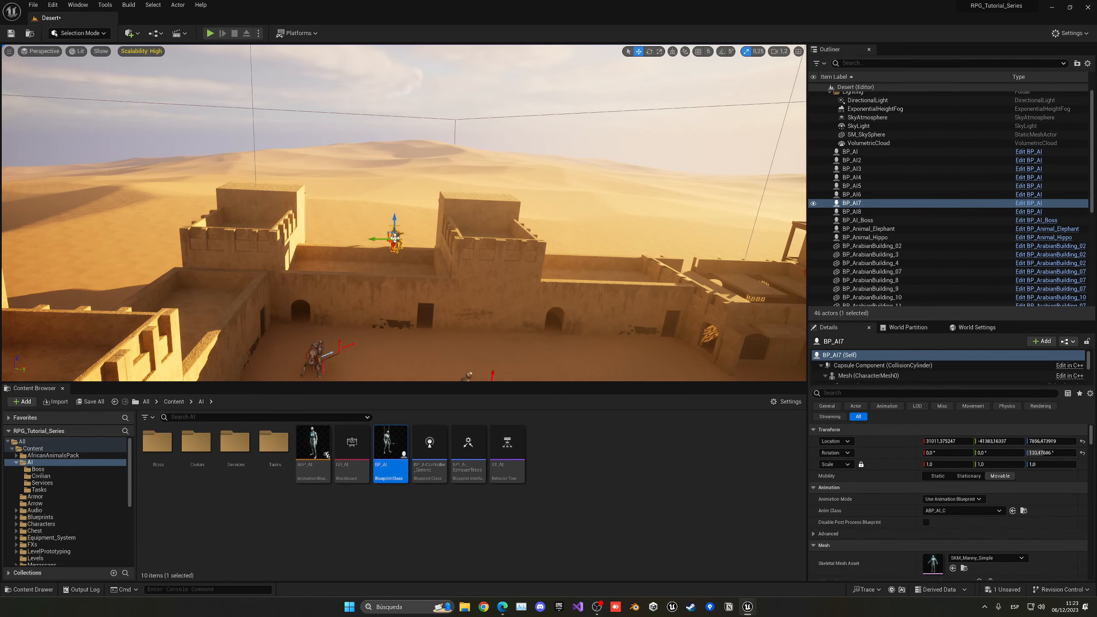
pyautogui.moveTo(410, 245); pyautogui.dragTo(445, 246, button='right')
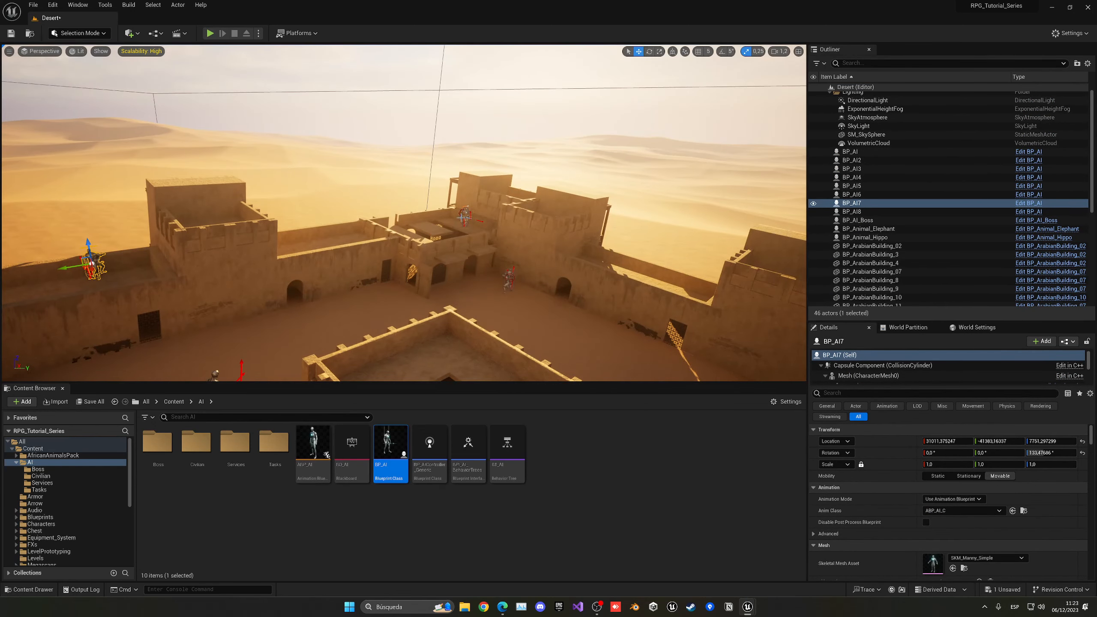
# Step: Check BP_AI8's placement on the rear rooftop, review the whole fortress, and save the level
pyautogui.click(466, 218)
pyautogui.press('f')
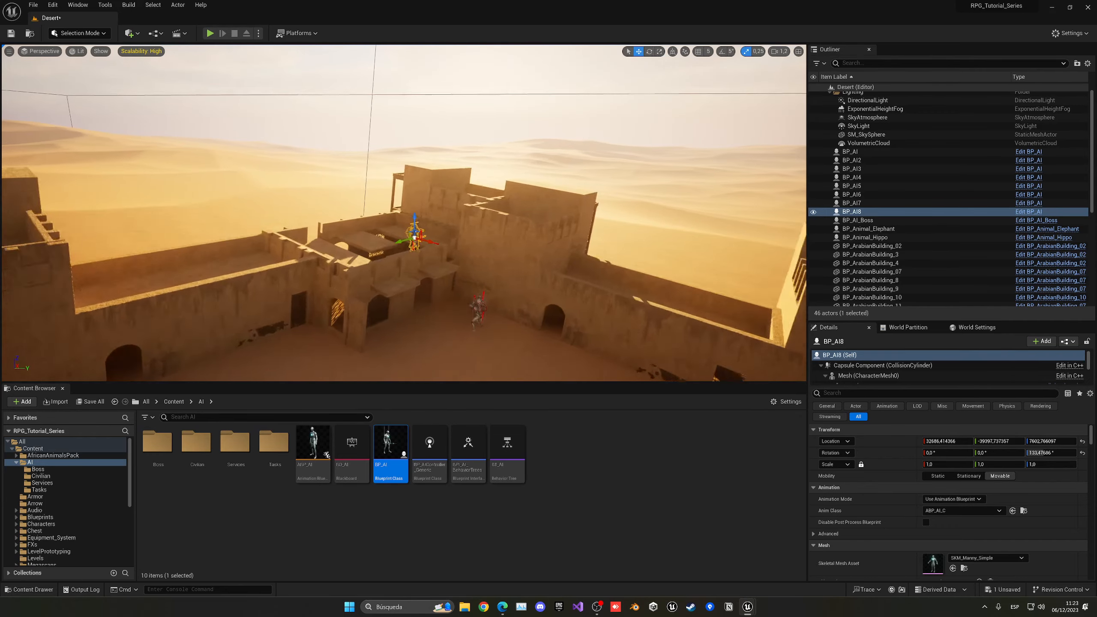
pyautogui.press('s')
pyautogui.moveTo(466, 218); pyautogui.dragTo(468, 253, button='right')
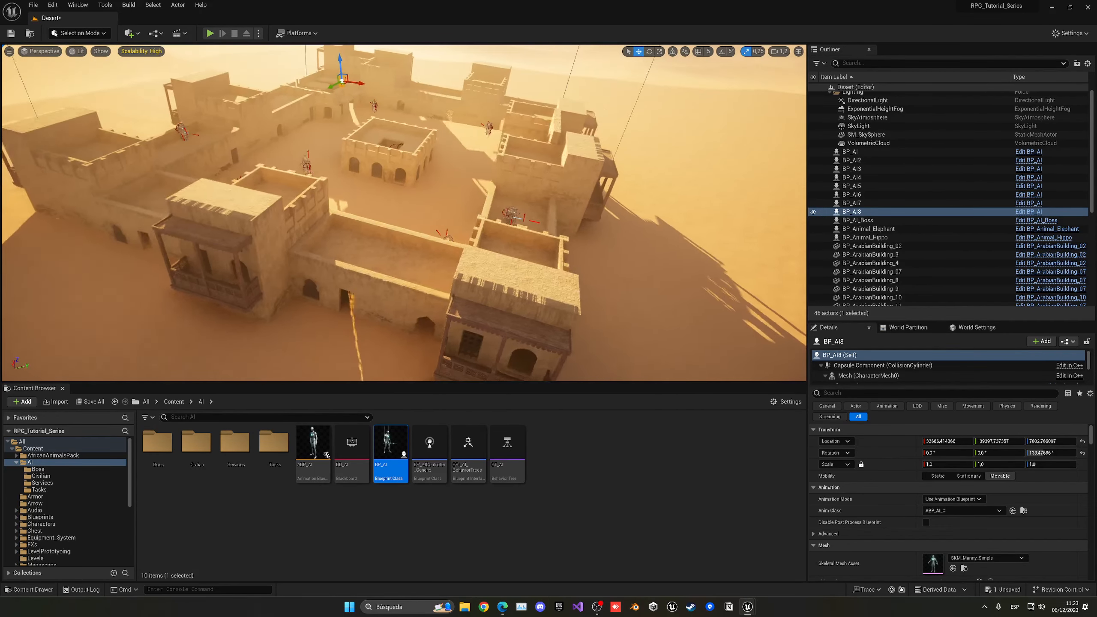
pyautogui.press('d')
pyautogui.moveTo(243, 253); pyautogui.dragTo(172, 245, button='right')
pyautogui.click(869, 101)
pyautogui.click(862, 93)
pyautogui.moveTo(594, 226); pyautogui.dragTo(583, 215, button='right')
pyautogui.hotkey('ctrl', 's')
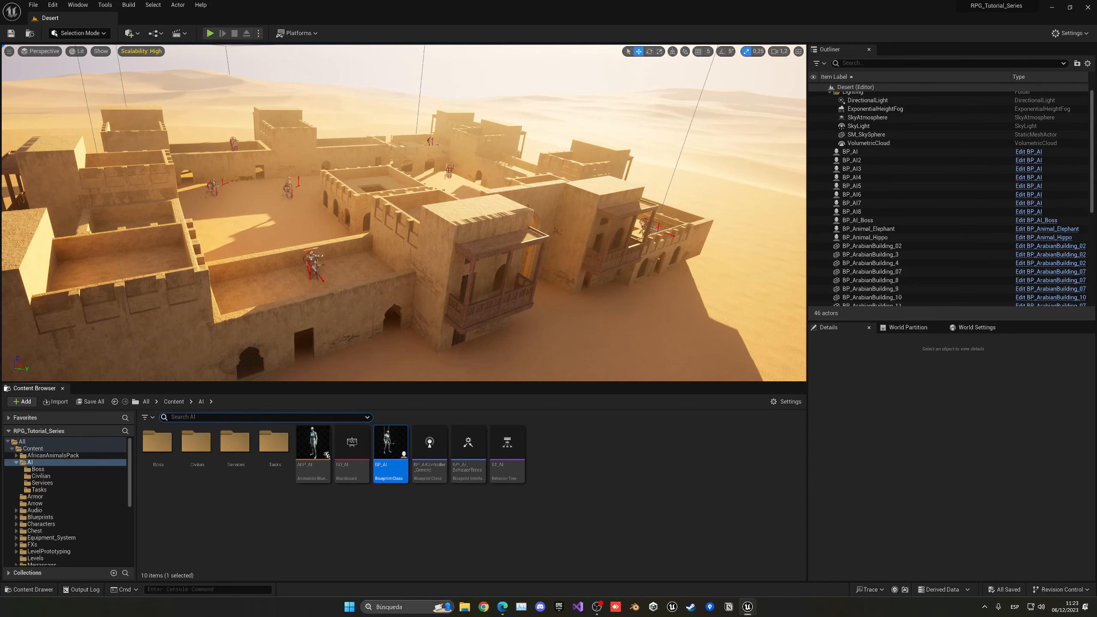
# Step: Start a play test from the sand outside the main gate and run the character through the archway into the courtyard
pyautogui.press('d')
pyautogui.moveTo(476, 323); pyautogui.dragTo(486, 342, button='right')
pyautogui.rightClick(476, 323)
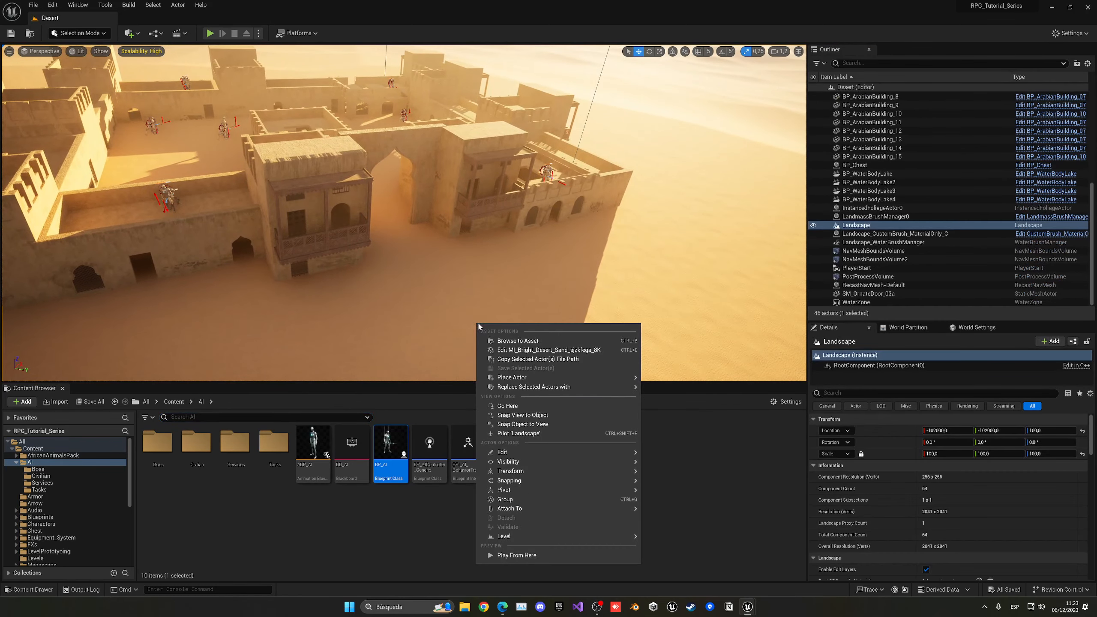
pyautogui.click(514, 560)
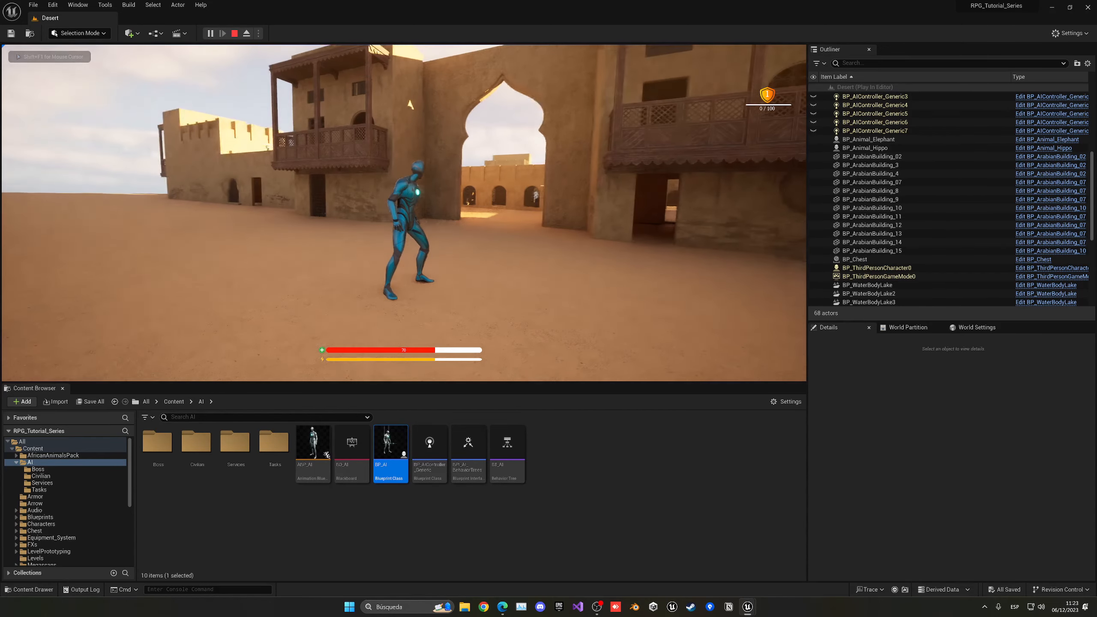
pyautogui.press('a')
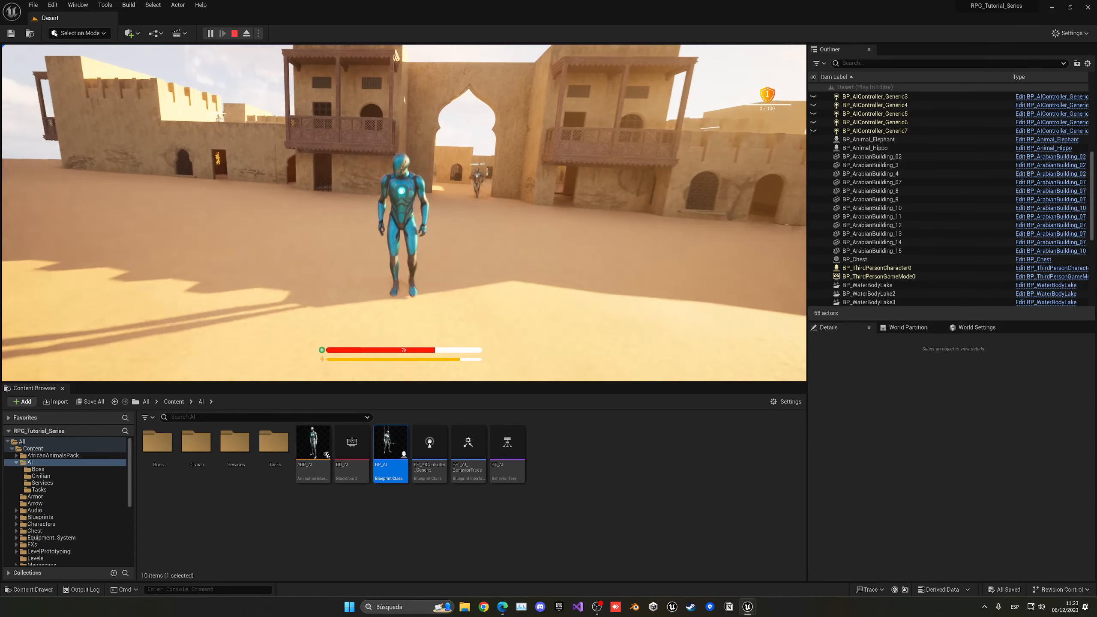
pyautogui.press('d')
pyautogui.press('w')
pyautogui.press('w')
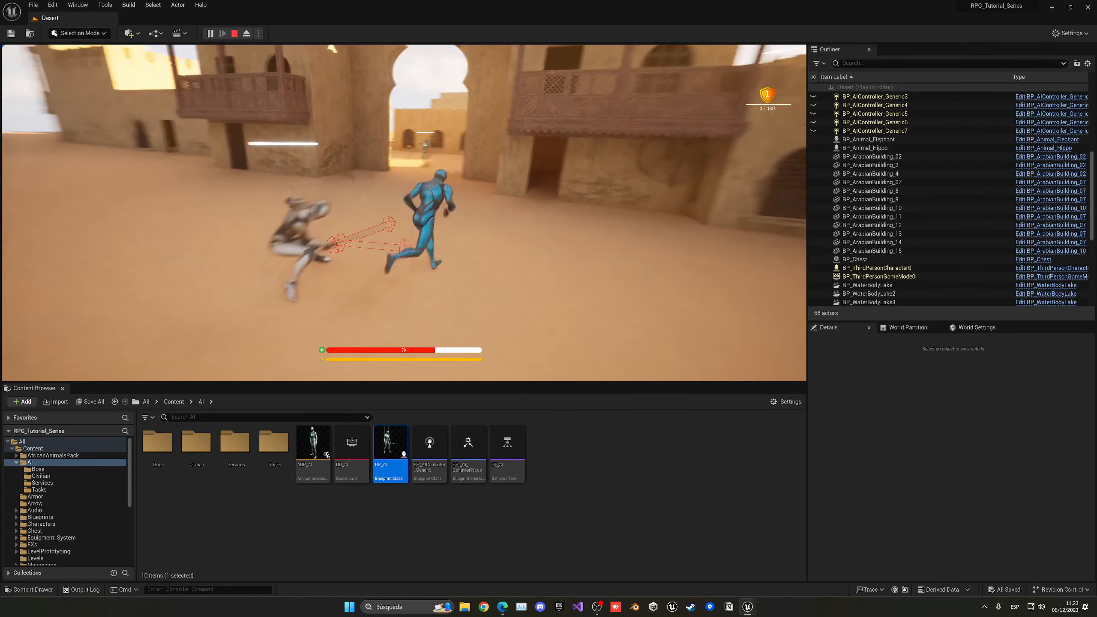
pyautogui.press('w')
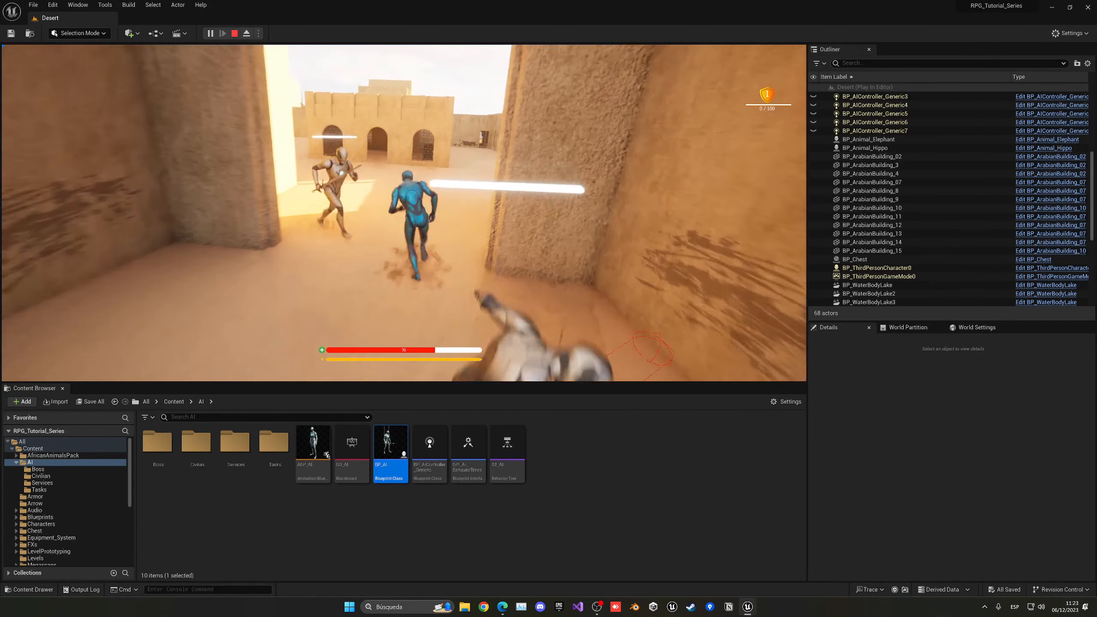
# Step: Run around the central building past the guards and boss, return outside the gate, and end the play test
pyautogui.press('w')
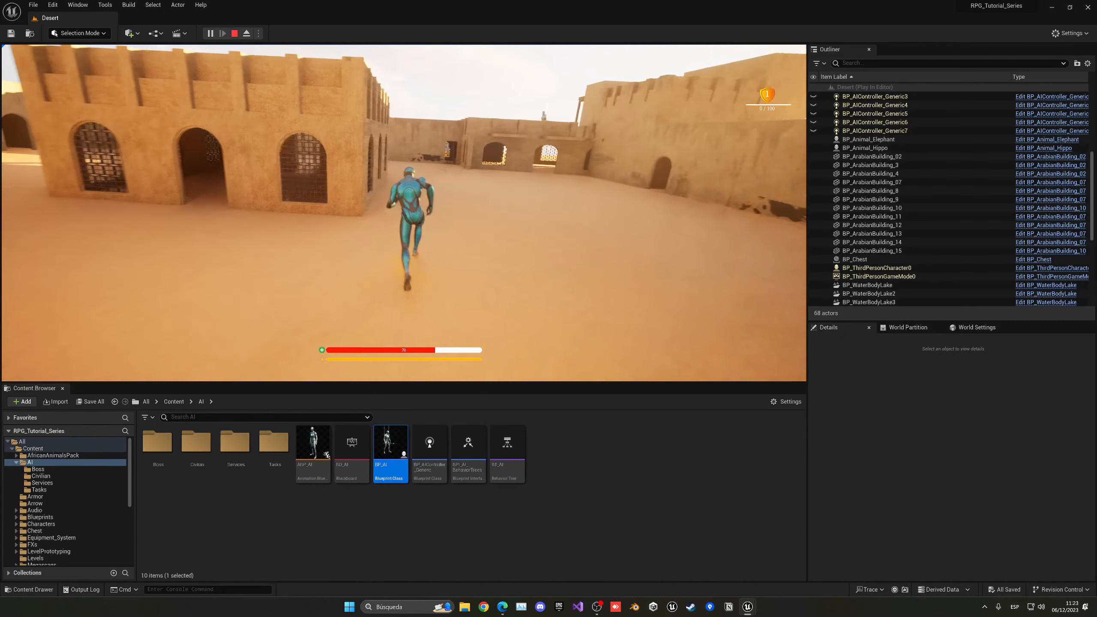
pyautogui.press('w')
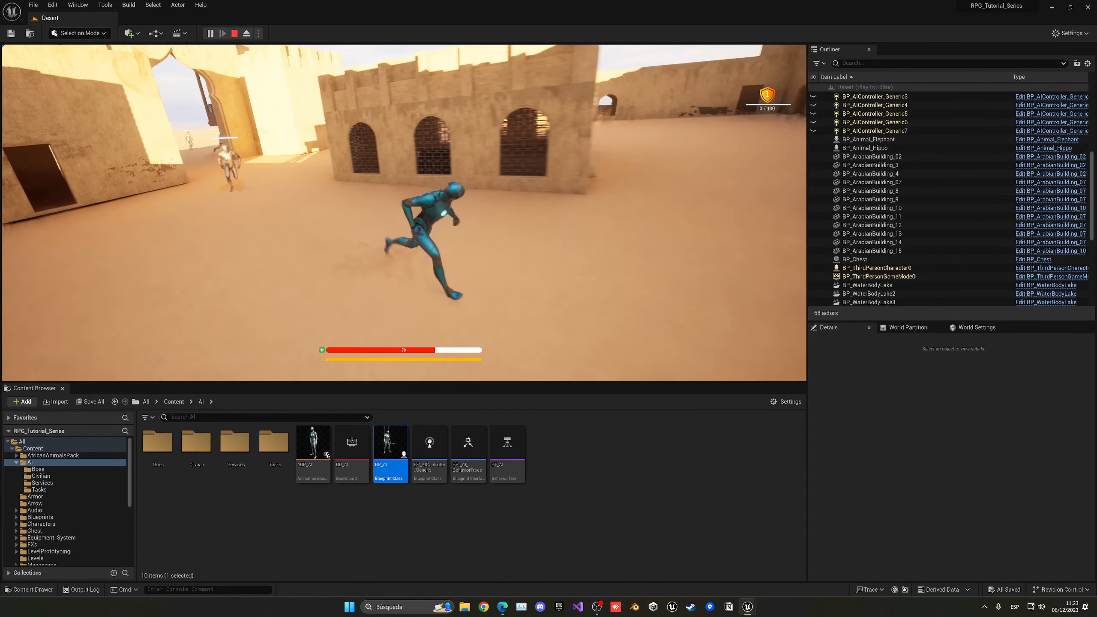
pyautogui.press('w')
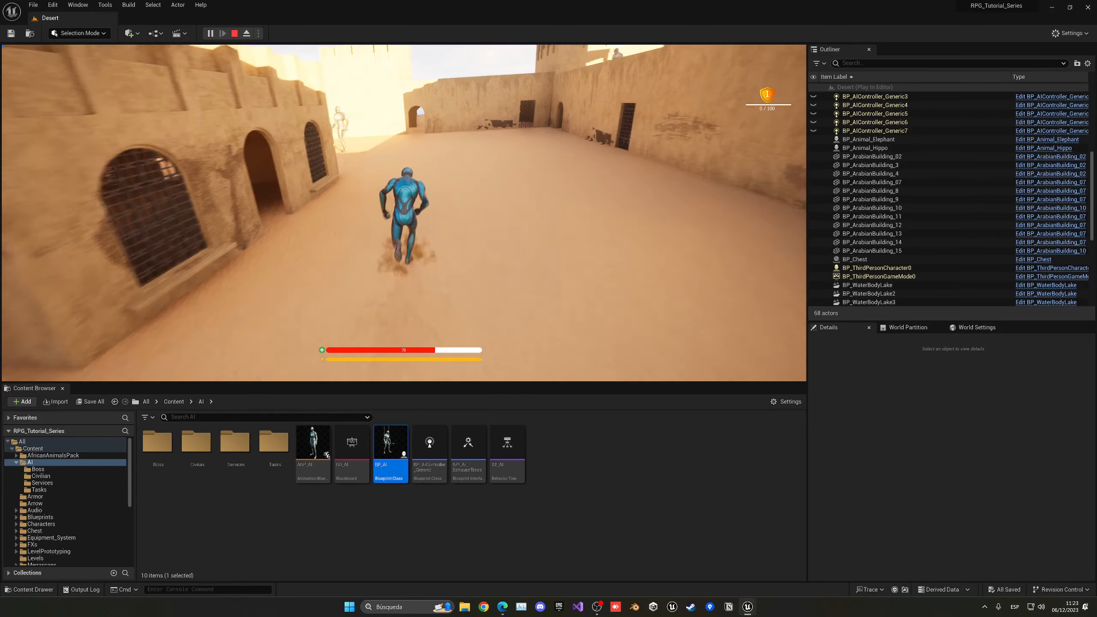
pyautogui.press('w')
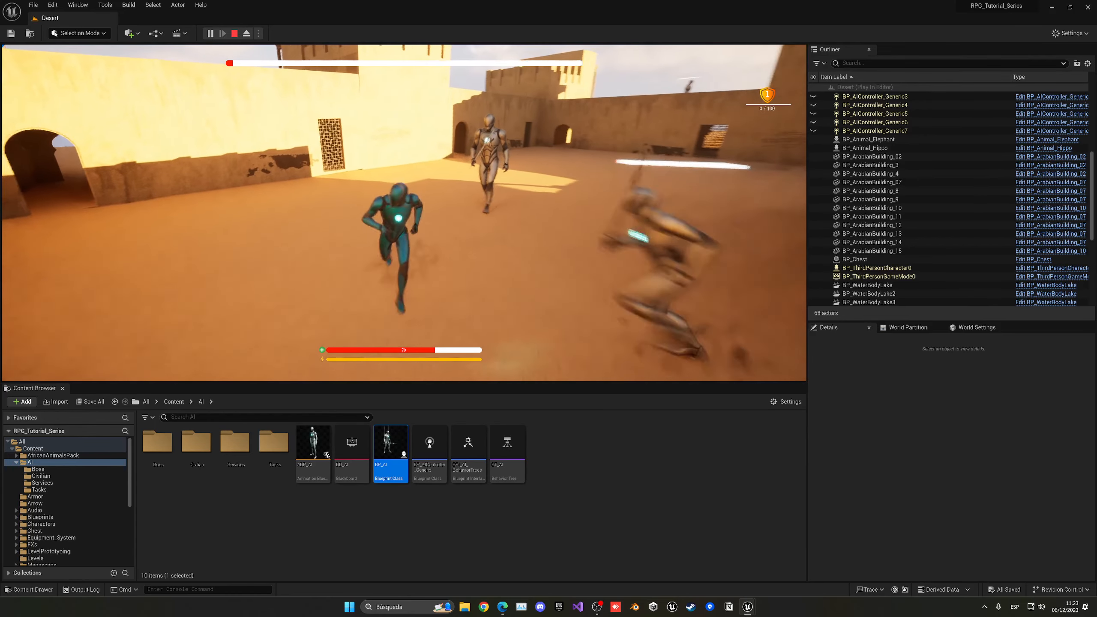
pyautogui.press('w')
pyautogui.press('w')
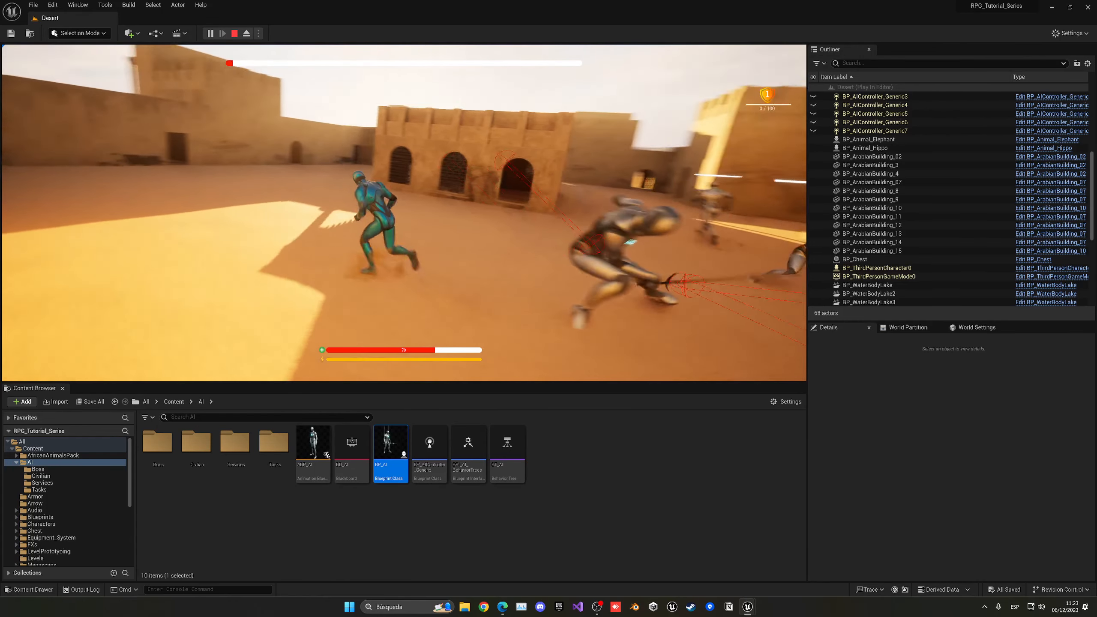
pyautogui.press('w')
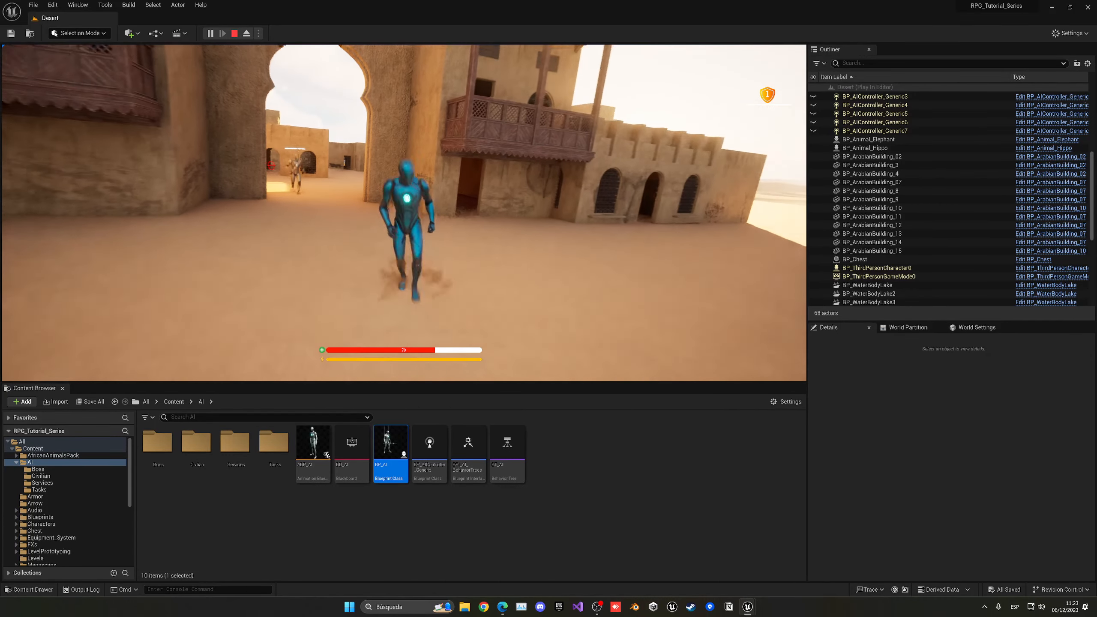
pyautogui.press('Escape')
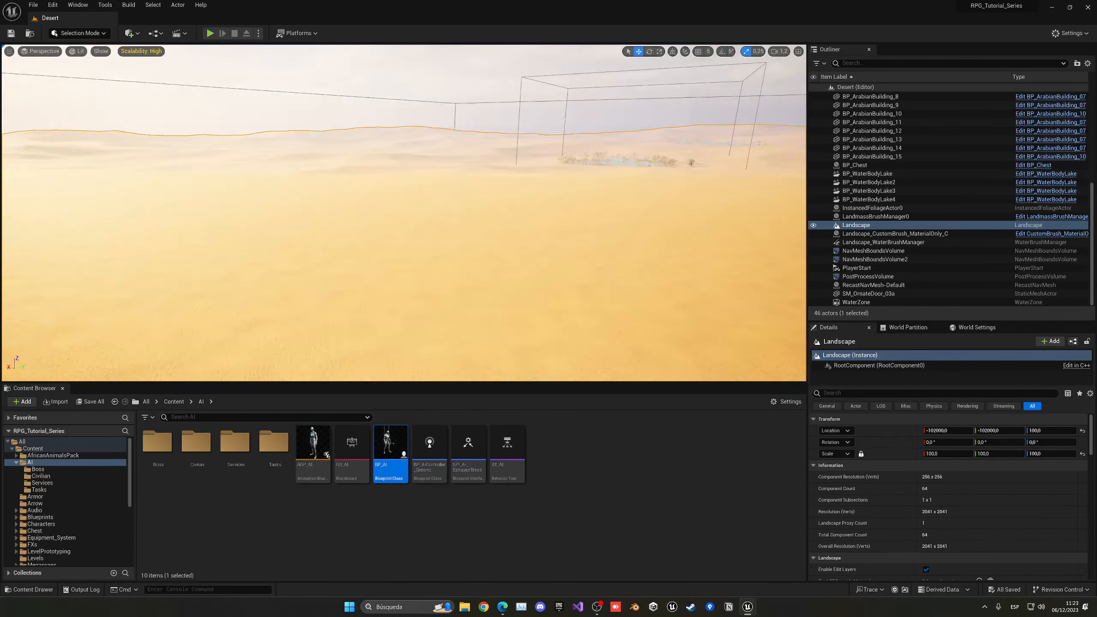
# Step: Survey the desert around the lakes and return to the open sand facing the fortress's main gate
pyautogui.press('w')
pyautogui.moveTo(404, 213); pyautogui.dragTo(432, 214, button='right')
pyautogui.scroll(2, 403, 212)
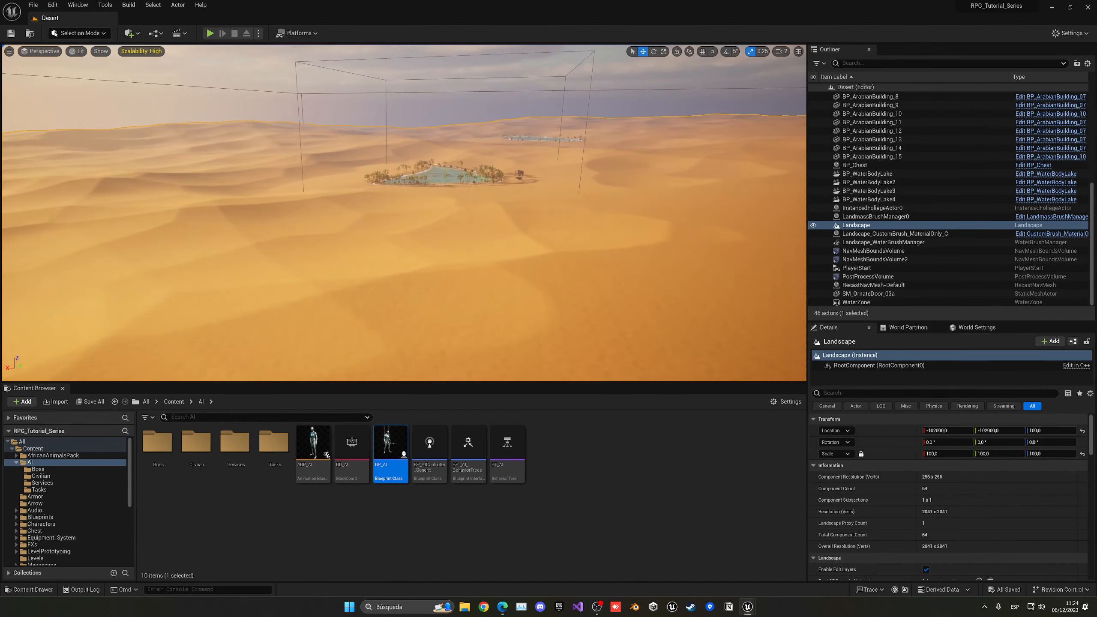
pyautogui.scroll(2, 368, 214)
pyautogui.moveTo(432, 214); pyautogui.dragTo(259, 207, button='right')
pyautogui.press('s')
pyautogui.press('w')
pyautogui.press('w')
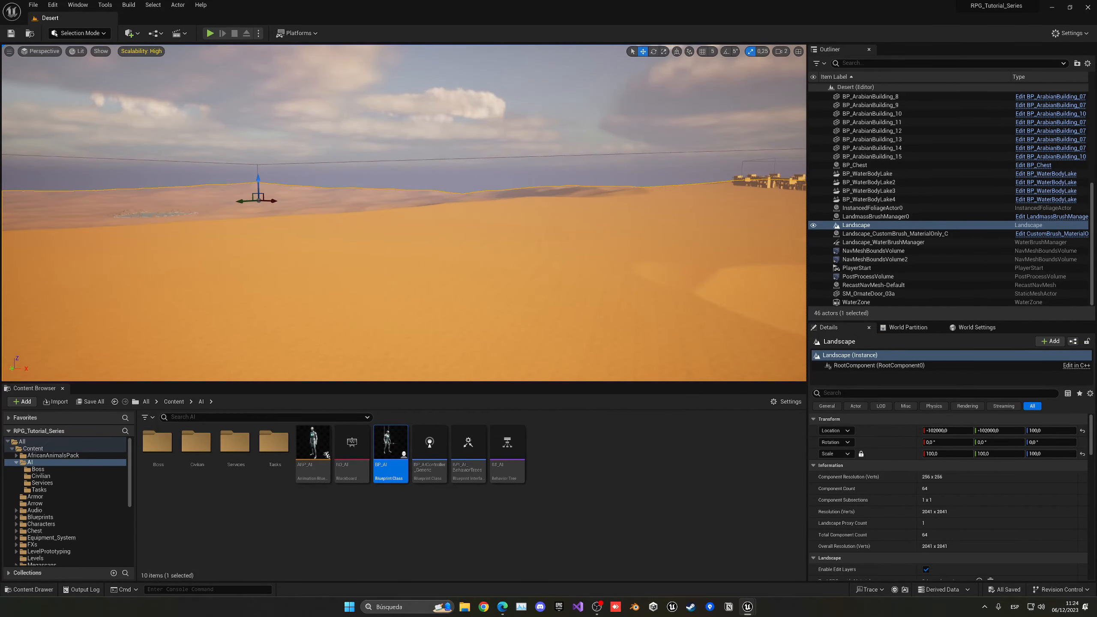
pyautogui.press('e')
pyautogui.moveTo(405, 213); pyautogui.dragTo(495, 236, button='right')
pyautogui.press('w')
pyautogui.scroll(2, 460, 214)
pyautogui.press('w')
pyautogui.scroll(-2, 457, 225)
pyautogui.press('e')
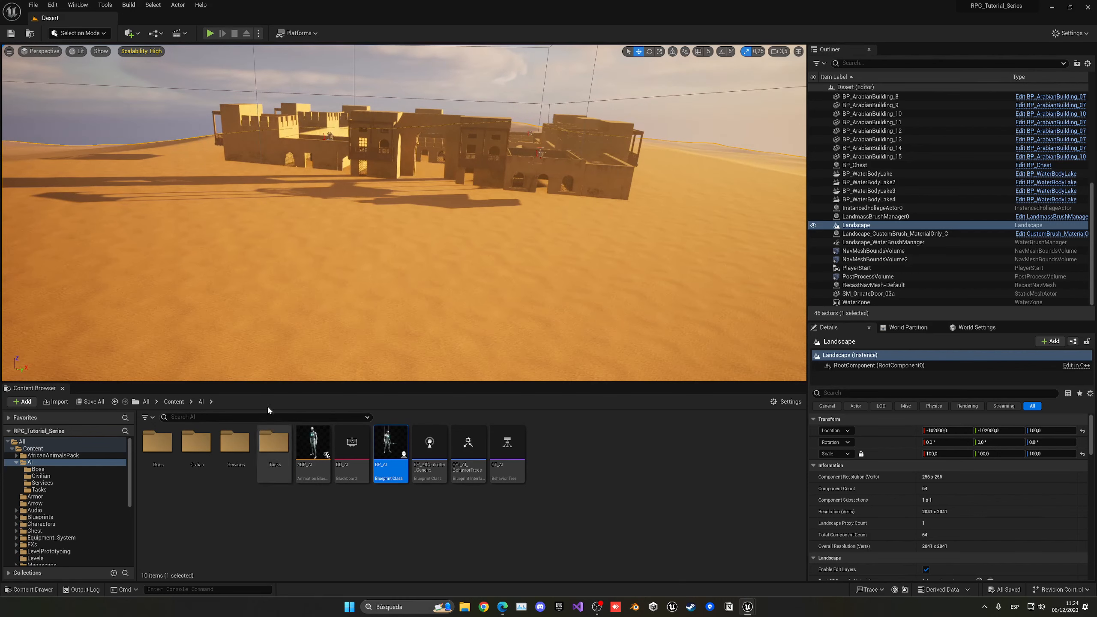
# Step: Find BP_QuestGiver in the project content by searching for "ques" and place it on the sand in front of the fortress
pyautogui.click(173, 405)
pyautogui.click(173, 402)
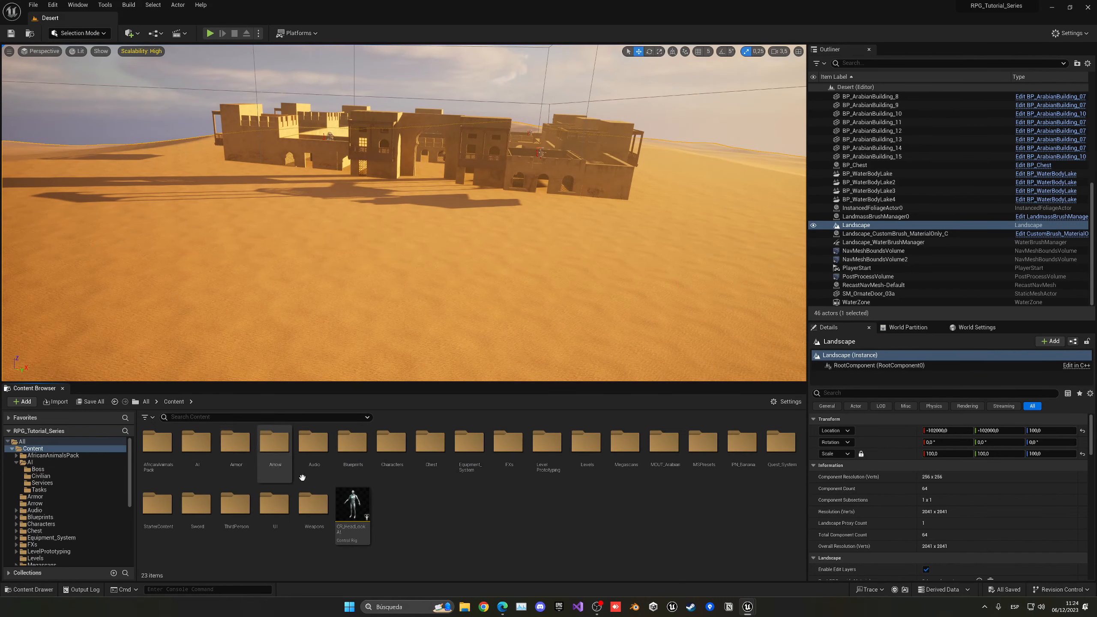
pyautogui.click(353, 462)
pyautogui.doubleClick(355, 465)
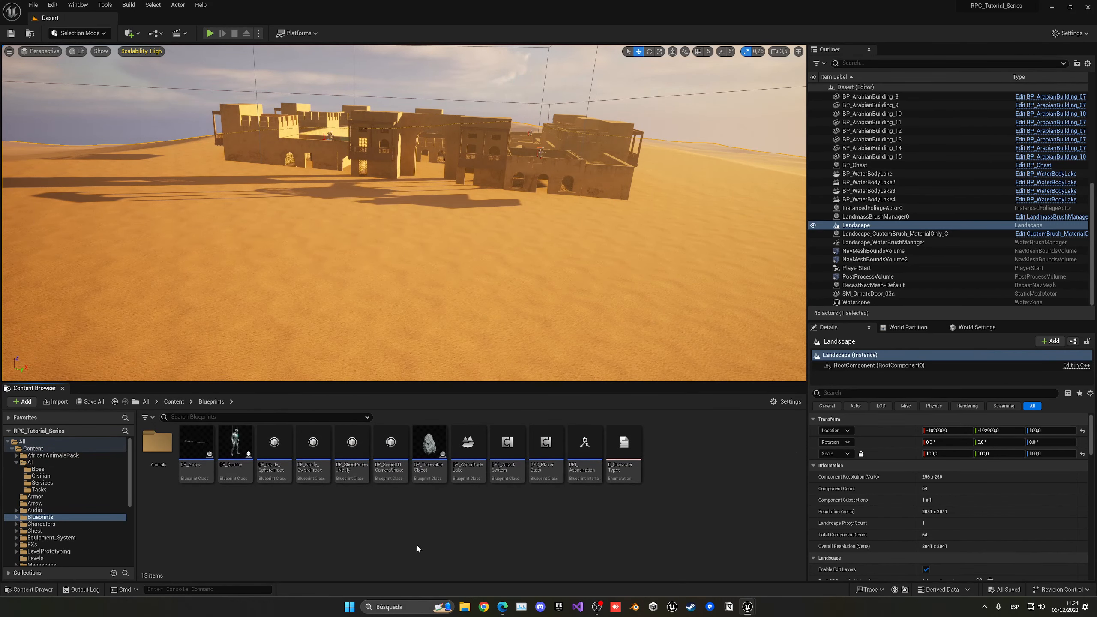
pyautogui.click(181, 402)
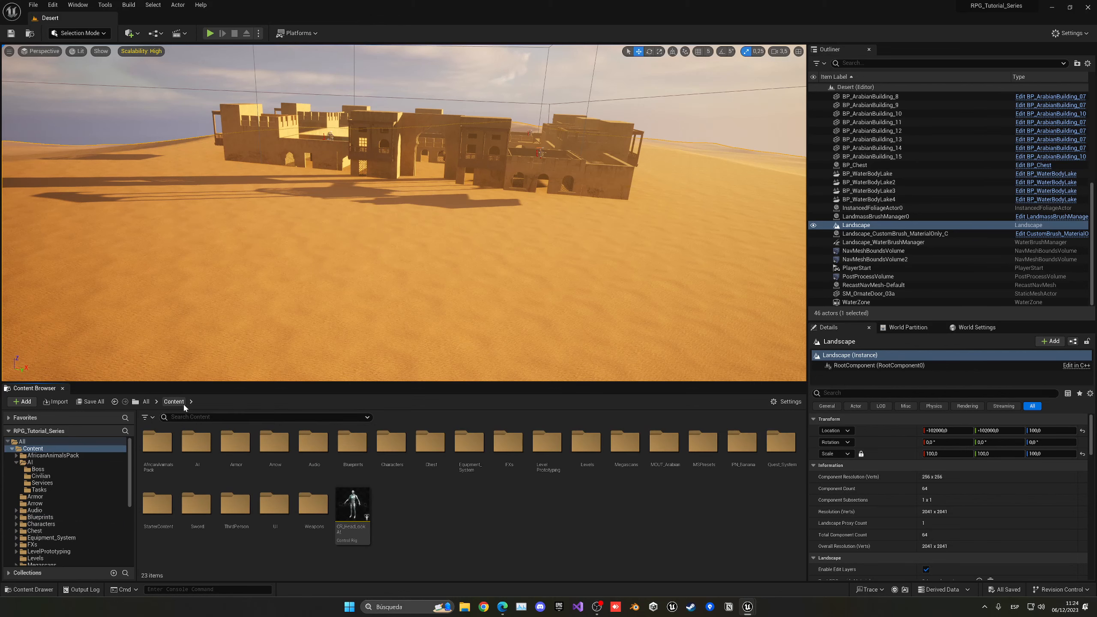
pyautogui.write('ques')
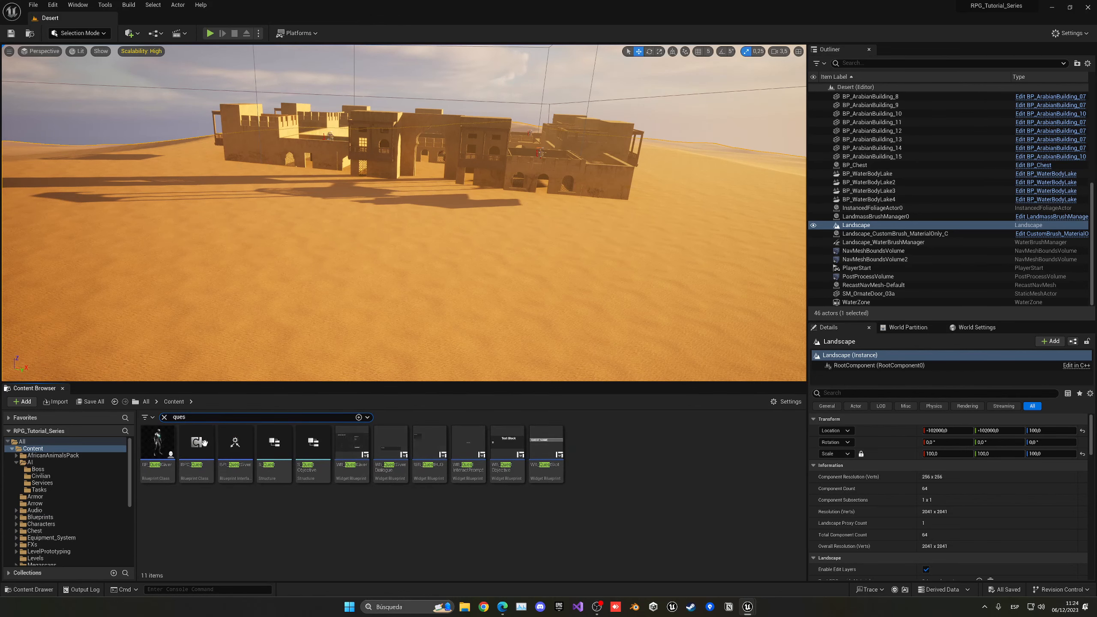
pyautogui.moveTo(155, 459); pyautogui.dragTo(385, 271)
pyautogui.press('f')
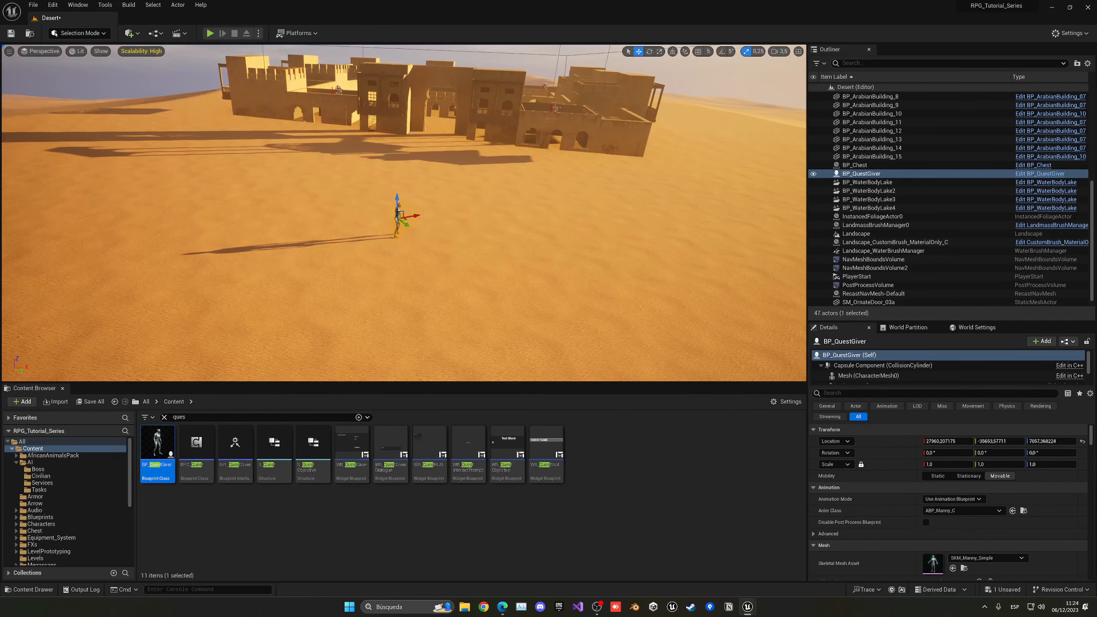
# Step: Rotate BP_QuestGiver about its vertical axis to about 118° and clear the asset search
pyautogui.press('e')
pyautogui.moveTo(398, 228)
pyautogui.mouseDown()
pyautogui.moveTo(434, 220)
pyautogui.moveTo(414, 234)
pyautogui.mouseUp()
pyautogui.press('w')
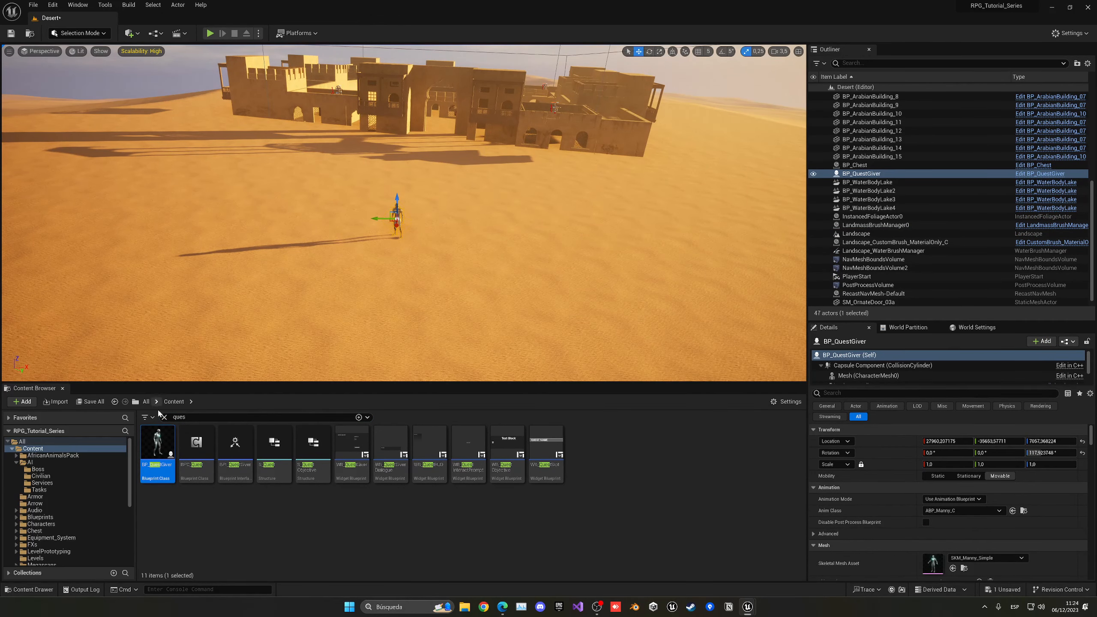
pyautogui.click(164, 418)
# Step: Empty the placed BP_QuestGiver's Quests array and add one new quest element
pyautogui.moveTo(401, 259); pyautogui.dragTo(384, 255, button='right')
pyautogui.press('w')
pyautogui.scroll(-2, 401, 260)
pyautogui.scroll(-2, 887, 500)
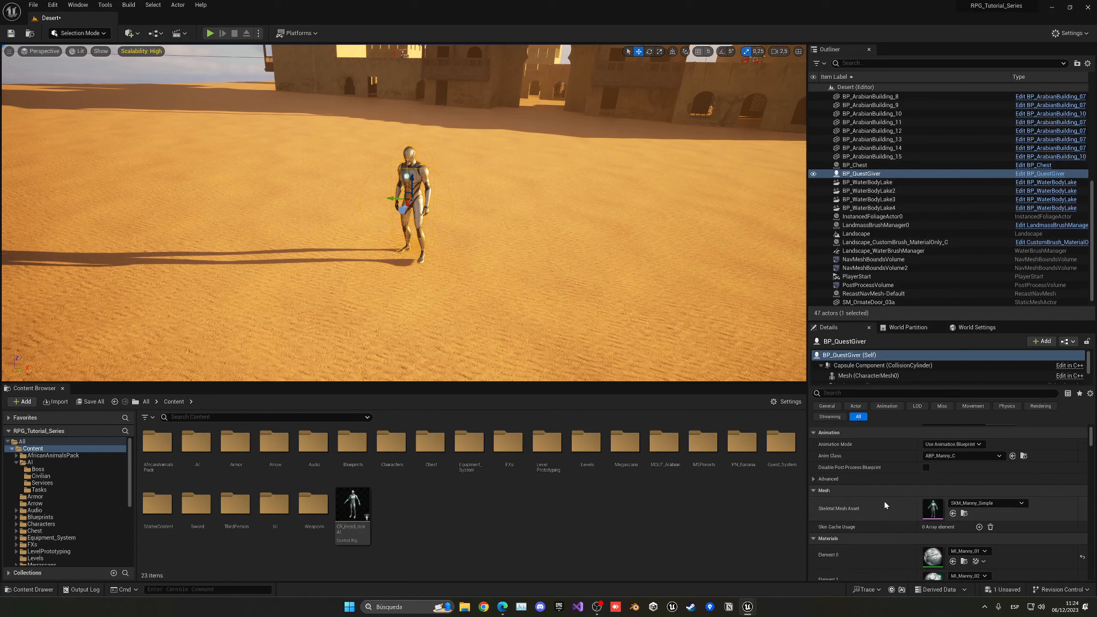
pyautogui.scroll(-3, 866, 374)
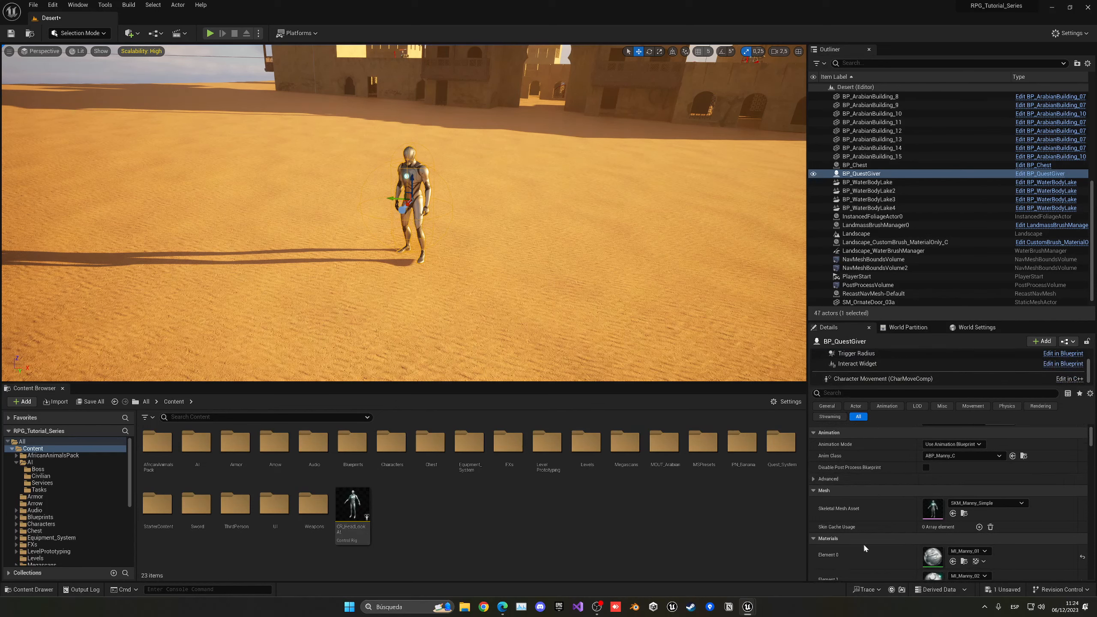
pyautogui.scroll(2, 877, 518)
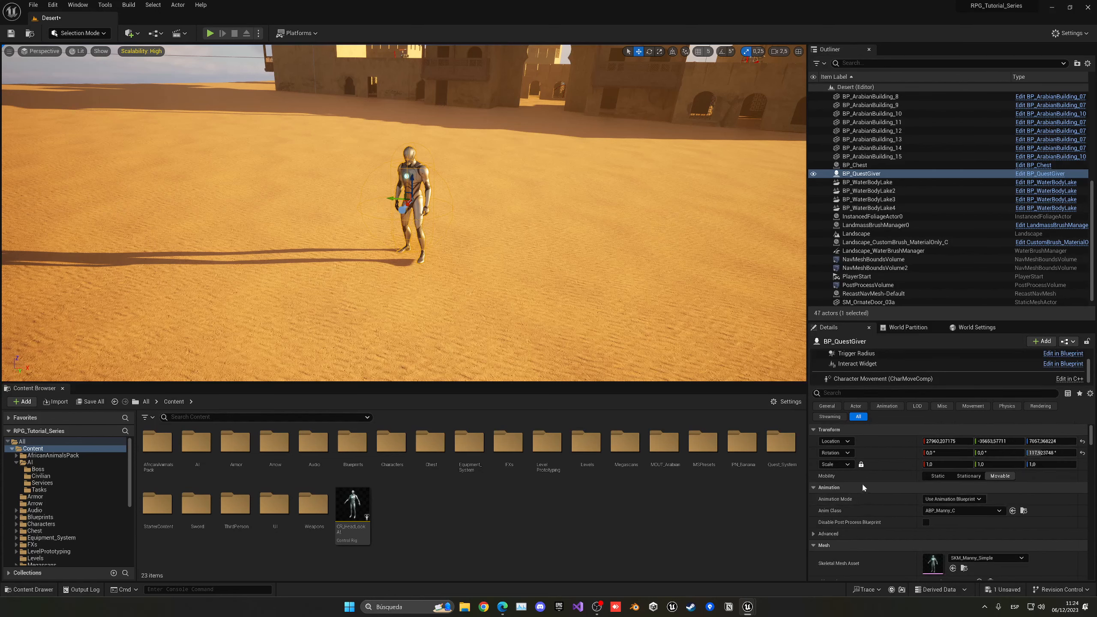
pyautogui.scroll(-2, 873, 483)
pyautogui.scroll(-8, 872, 484)
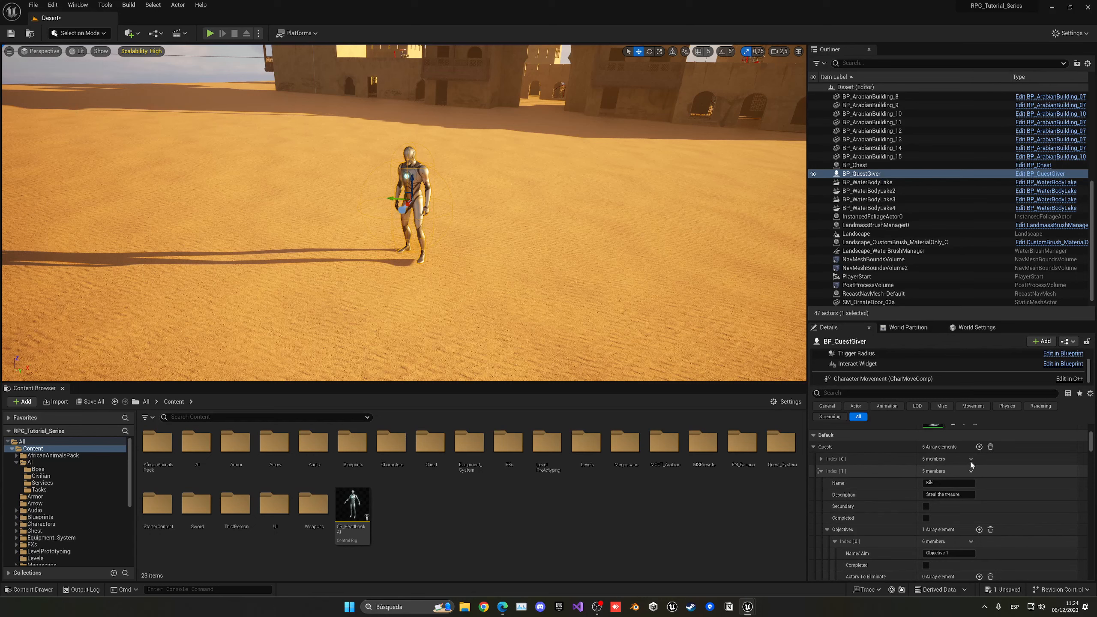
pyautogui.click(991, 446)
pyautogui.click(979, 447)
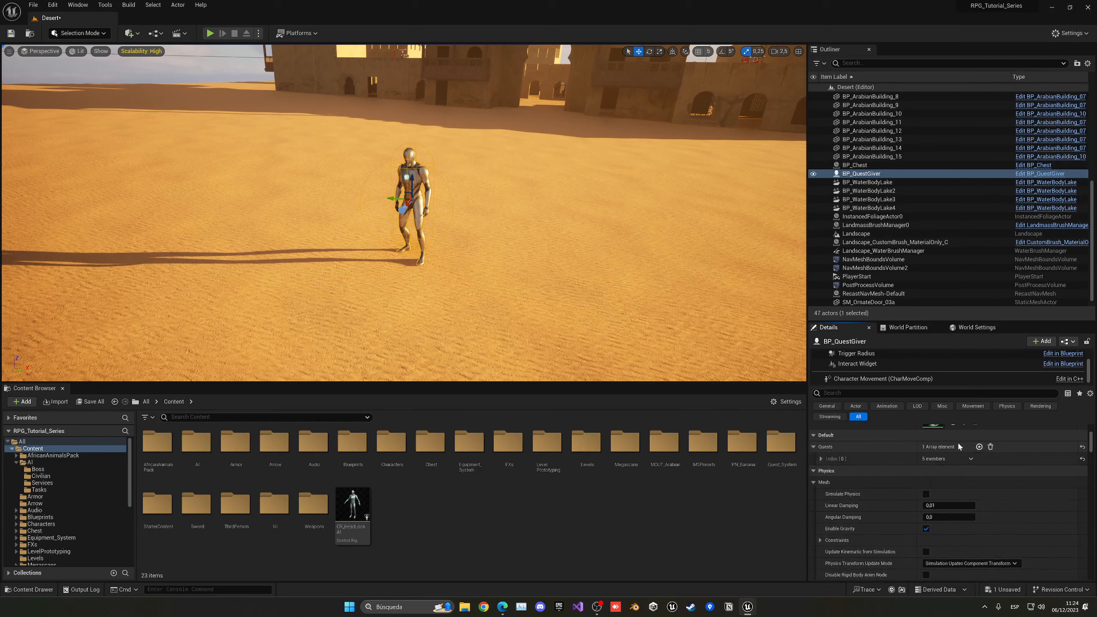
# Step: Expand the new quest element and set its Name to "Enemy Fortress"
pyautogui.click(842, 458)
pyautogui.click(933, 470)
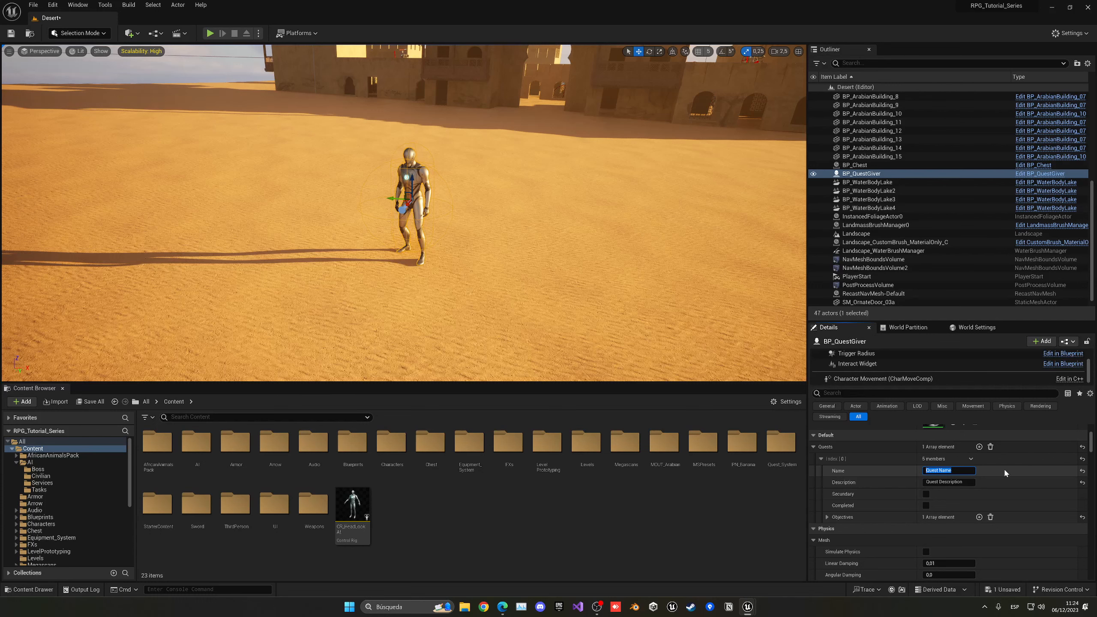
pyautogui.write('Enemy Fortress')
# Step: Set the quest's Description to "Capture all guards and get the treasure"
pyautogui.click(917, 482)
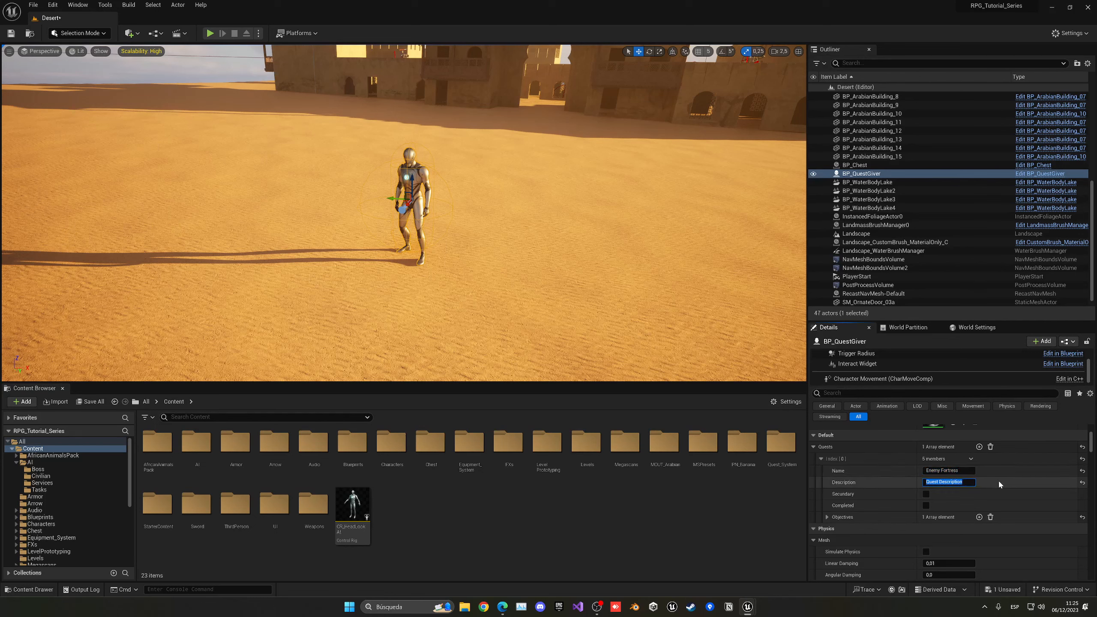
pyautogui.write('Le')
pyautogui.write(' gua')
pyautogui.write('rds and get the')
pyautogui.write(' treasure.')
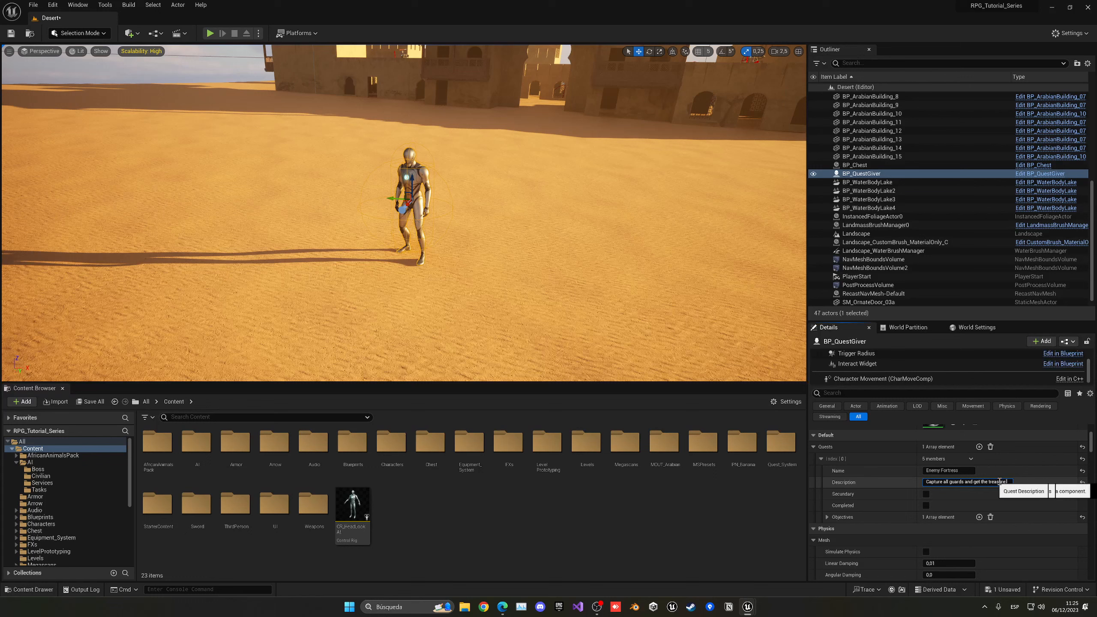
pyautogui.press('Return')
pyautogui.click(1036, 483)
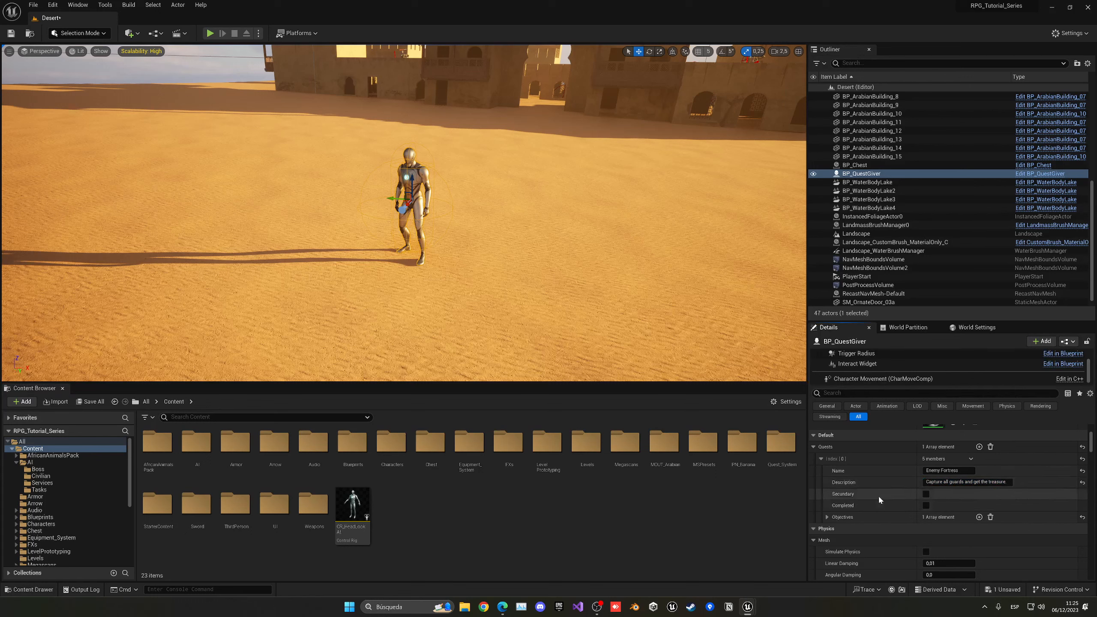
# Step: Expand the quest's first objective and set its Name/Aim to "Kill all guards"
pyautogui.click(827, 518)
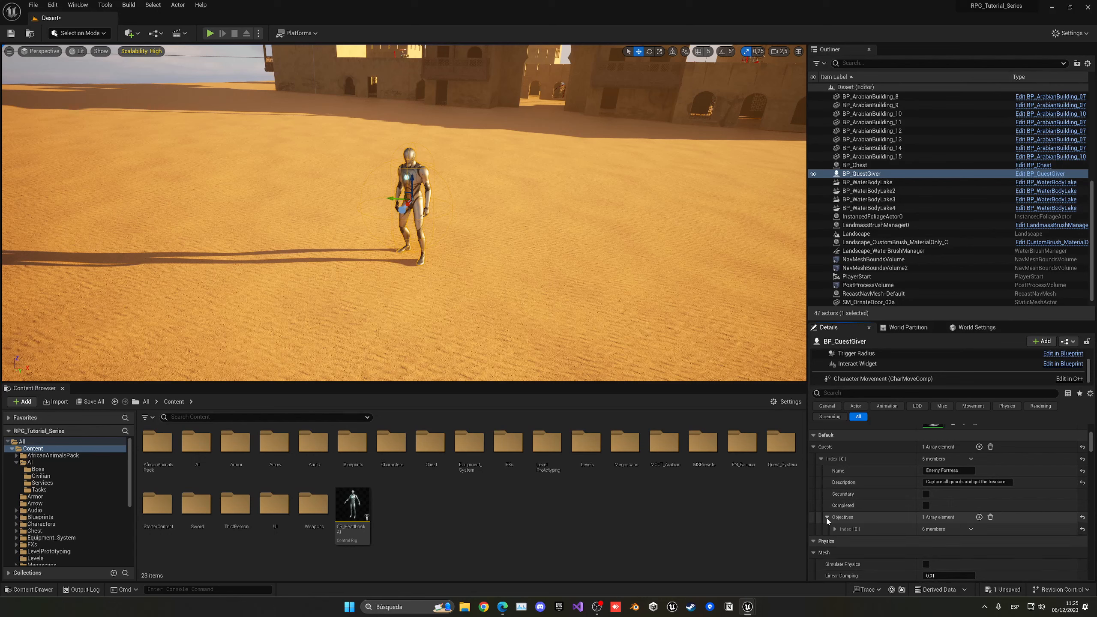
pyautogui.click(835, 528)
pyautogui.scroll(-2, 874, 520)
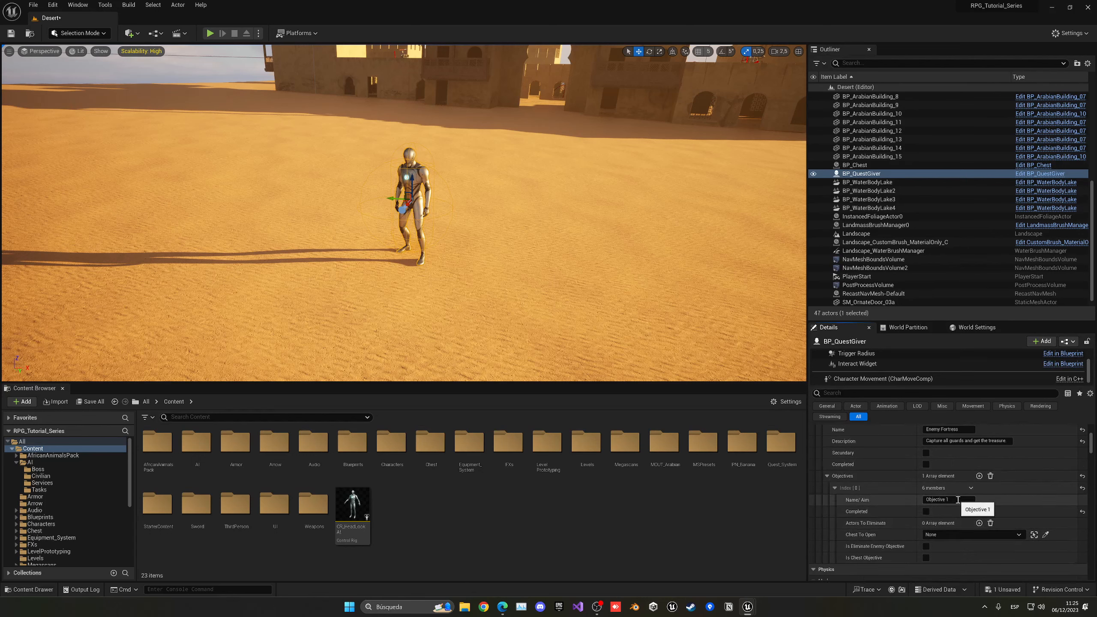
pyautogui.click(938, 500)
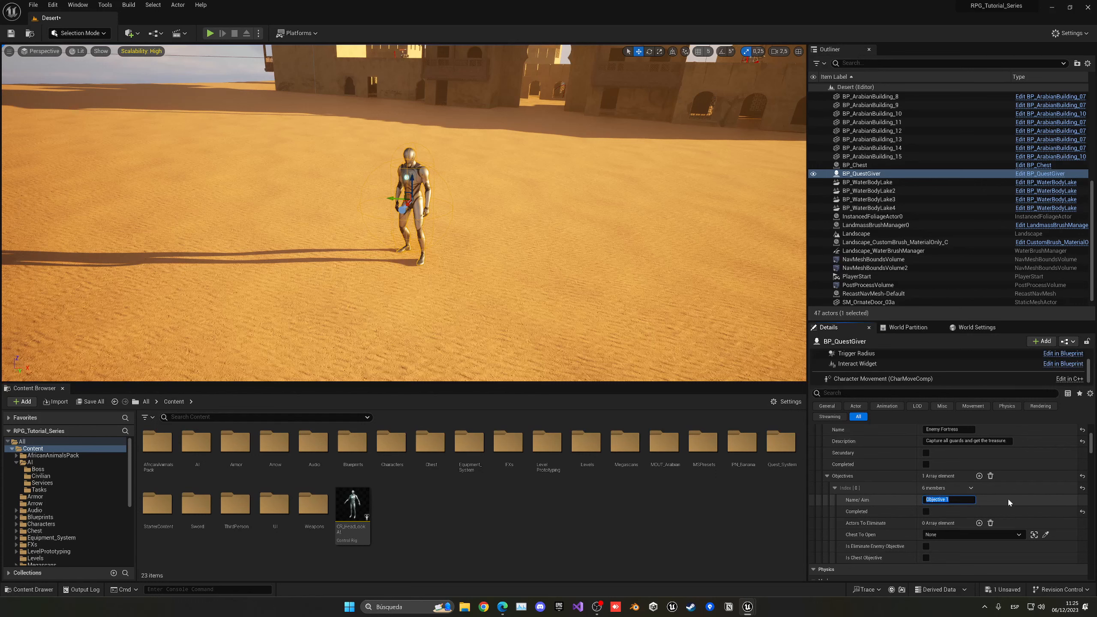
pyautogui.write('Ki')
pyautogui.press('BackSpace')
pyautogui.write('guards')
pyautogui.press('Return')
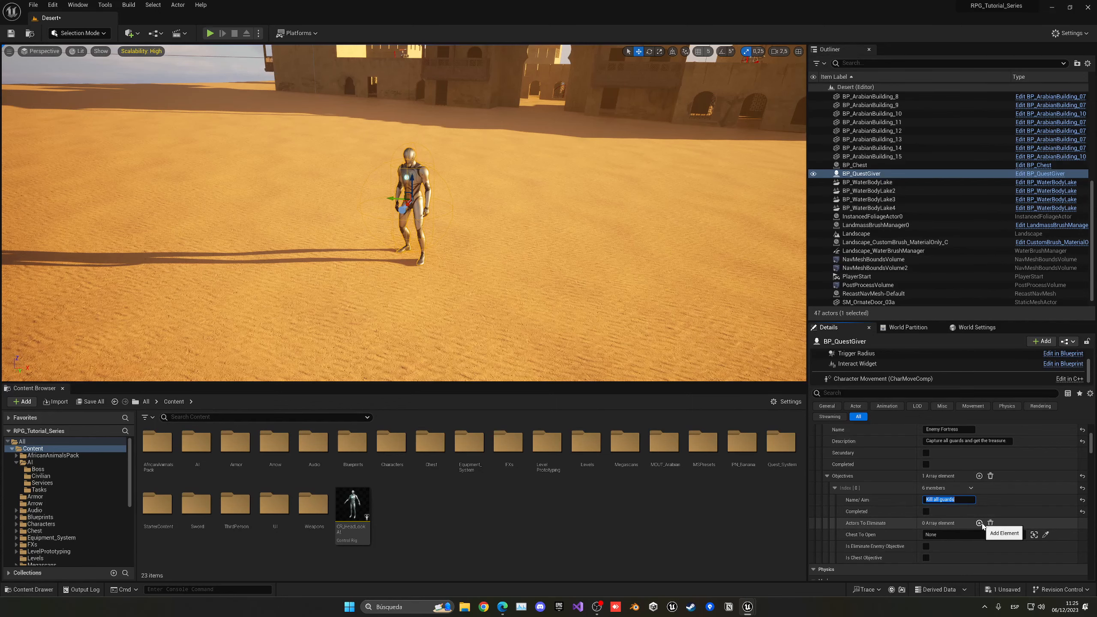
pyautogui.press('w')
pyautogui.moveTo(648, 242)
pyautogui.mouseDown(button='right')
pyautogui.moveTo(635, 268)
pyautogui.moveTo(648, 260)
pyautogui.mouseUp(button='right')
pyautogui.scroll(7, 905, 149)
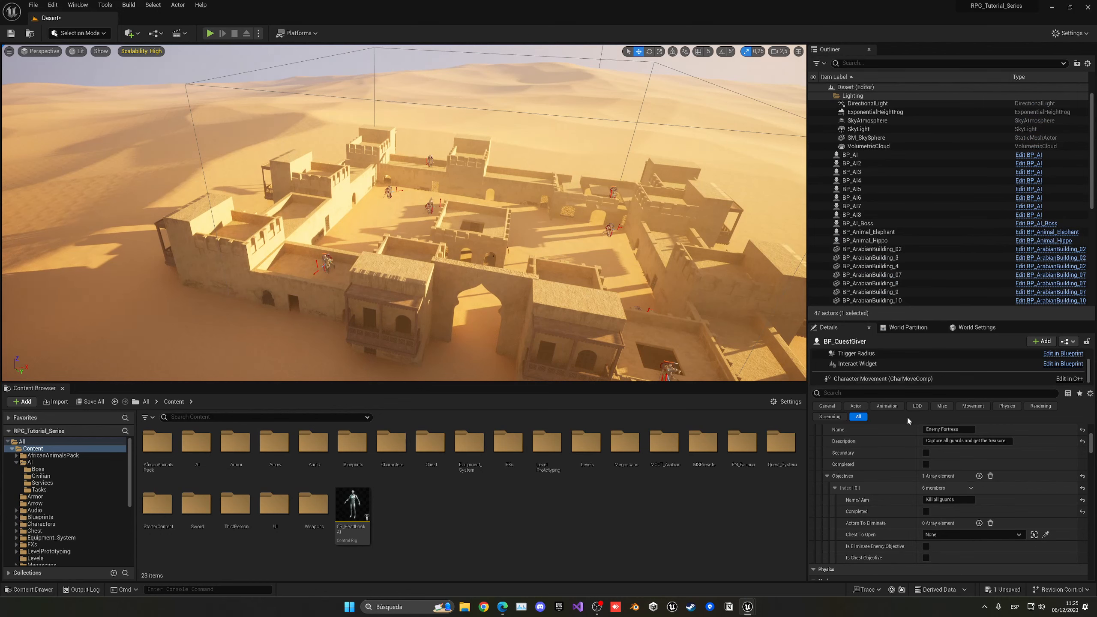
pyautogui.scroll(-3, 907, 431)
pyautogui.scroll(2, 916, 435)
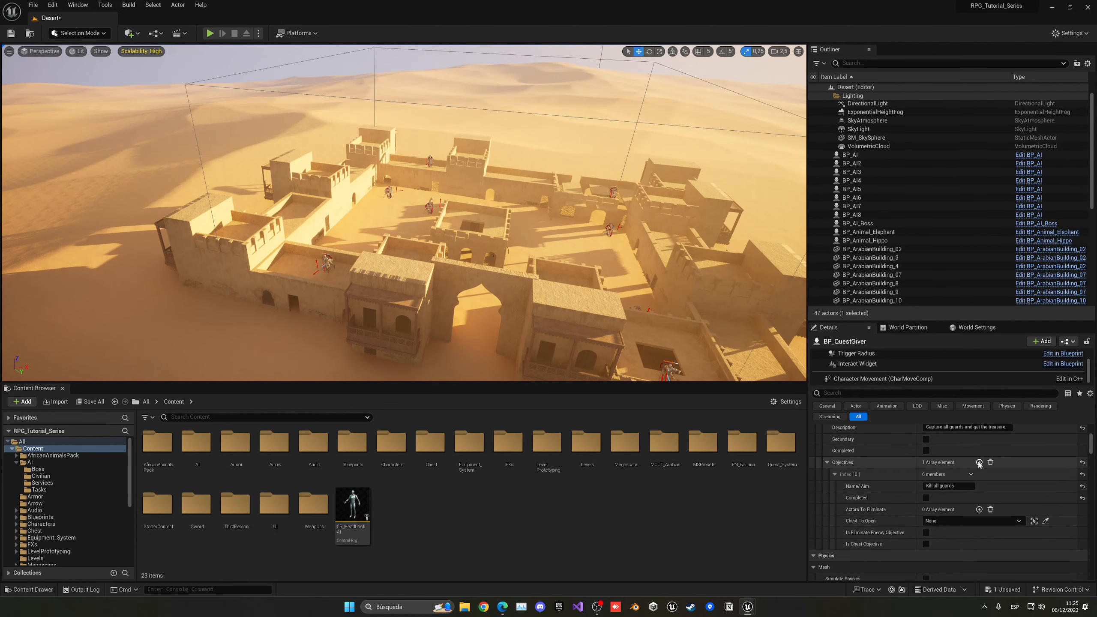
pyautogui.click(979, 462)
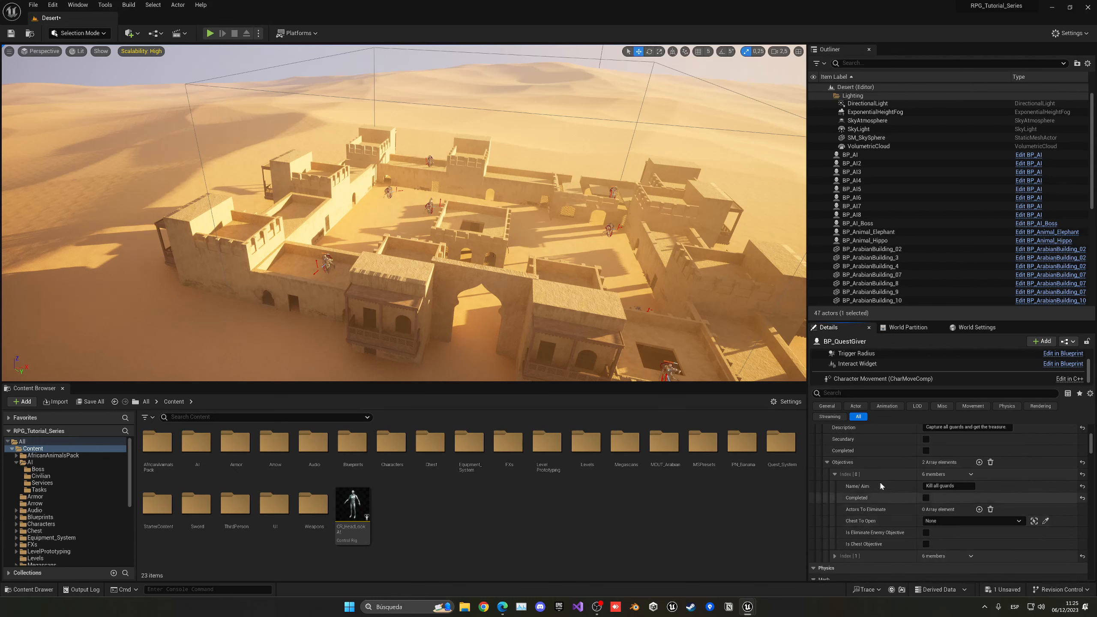
pyautogui.click(972, 560)
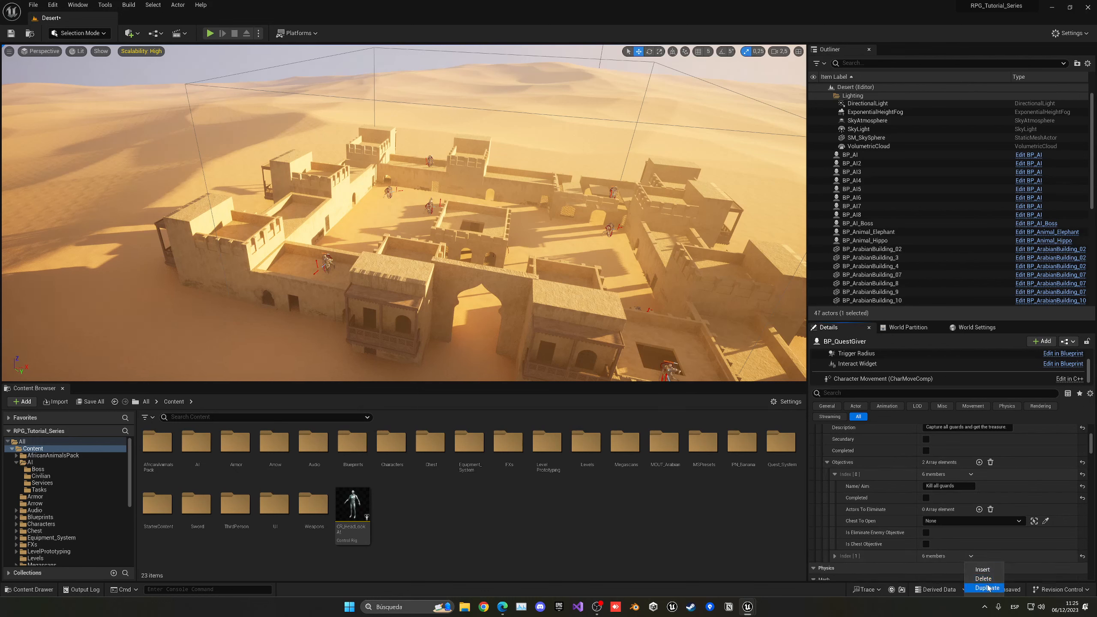
pyautogui.click(980, 581)
# Step: Add nine empty elements to the "Kill all guards" objective's Actors To Eliminate array
pyautogui.click(979, 509)
pyautogui.click(979, 510)
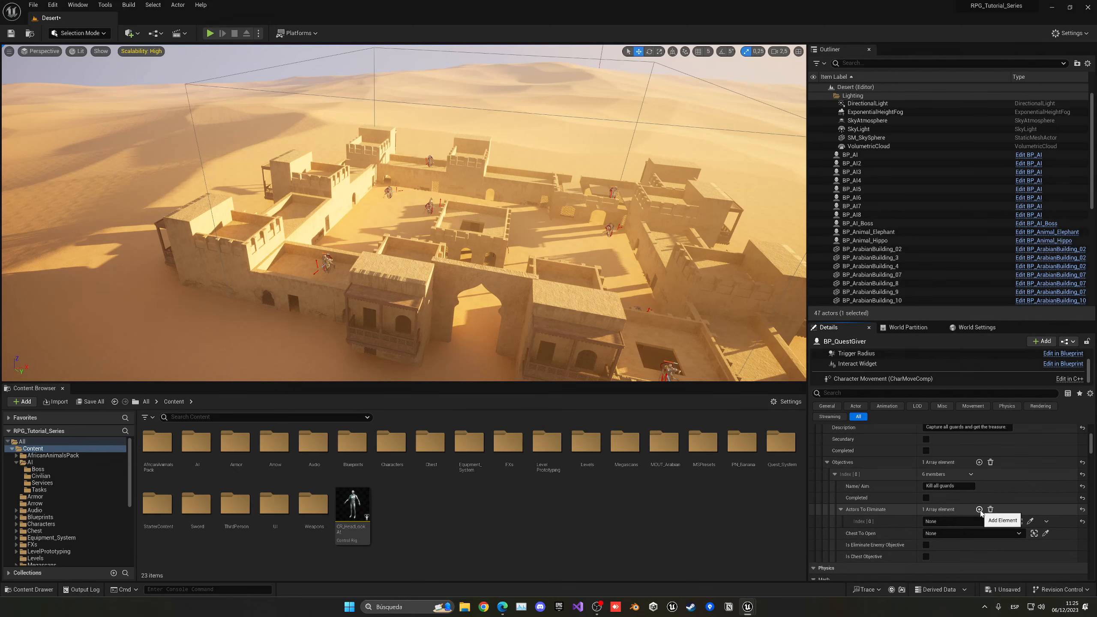
pyautogui.click(979, 509)
pyautogui.click(979, 509)
pyautogui.click(979, 509)
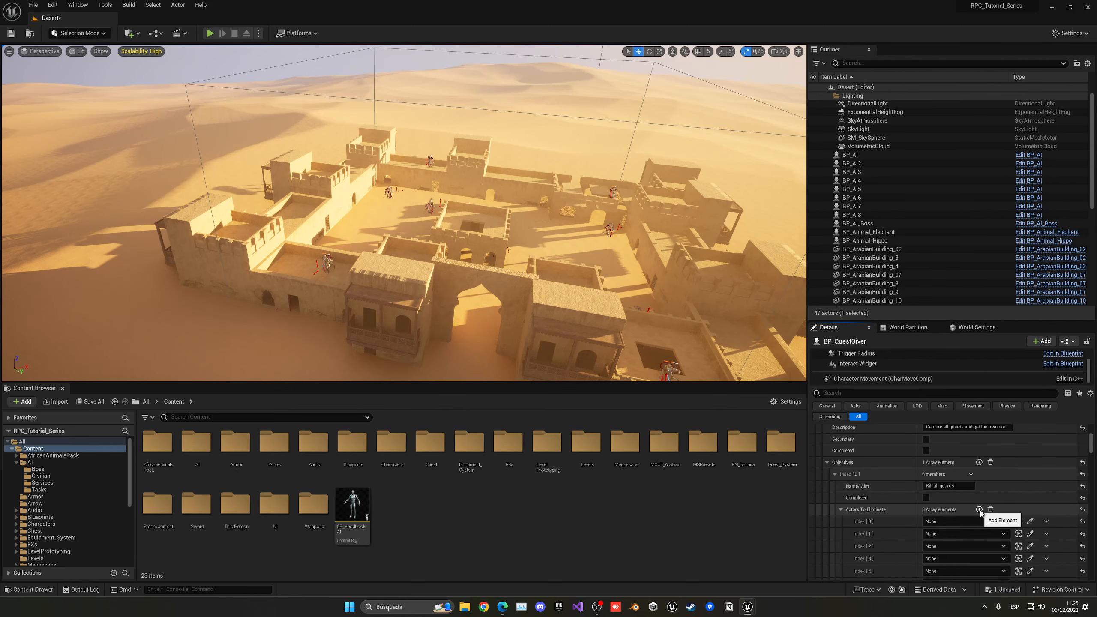
# Step: Try to assign BP_AI from the Outliner to the quest giver's Actors To Eliminate array
pyautogui.press('w')
pyautogui.moveTo(513, 207); pyautogui.dragTo(515, 221, button='right')
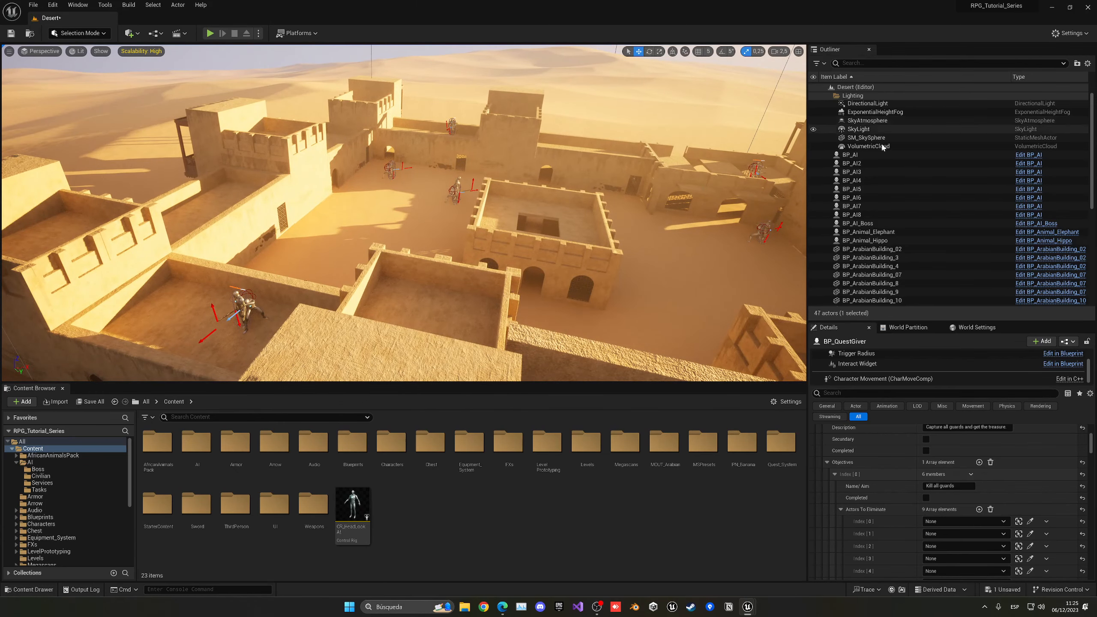
pyautogui.moveTo(859, 157); pyautogui.dragTo(877, 159)
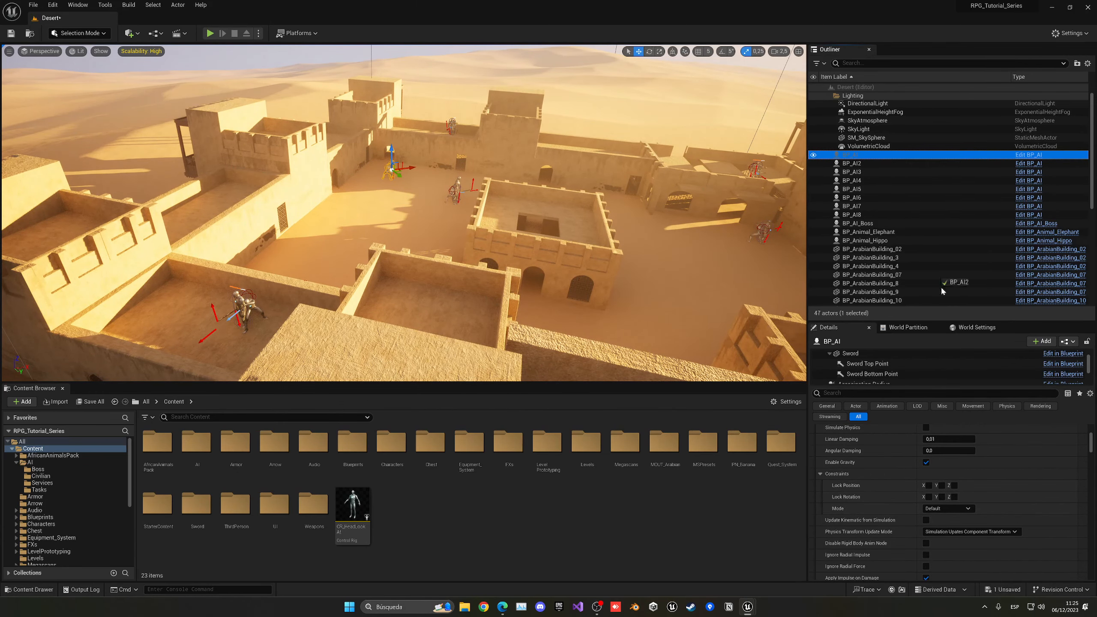
pyautogui.moveTo(959, 483); pyautogui.dragTo(935, 388)
# Step: Reselect BP_QuestGiver and pick rooftop guard BP_AI7 and the other rooftop guard in the scene for Actors To Eliminate indices 0 and 1
pyautogui.press('s')
pyautogui.moveTo(493, 293); pyautogui.dragTo(493, 332, button='right')
pyautogui.moveTo(446, 258)
pyautogui.mouseDown(button='right')
pyautogui.moveTo(416, 255)
pyautogui.moveTo(442, 258)
pyautogui.moveTo(417, 247)
pyautogui.moveTo(427, 249)
pyautogui.mouseUp(button='right')
pyautogui.click(422, 287)
pyautogui.press('w')
pyautogui.click(1031, 522)
pyautogui.click(391, 240)
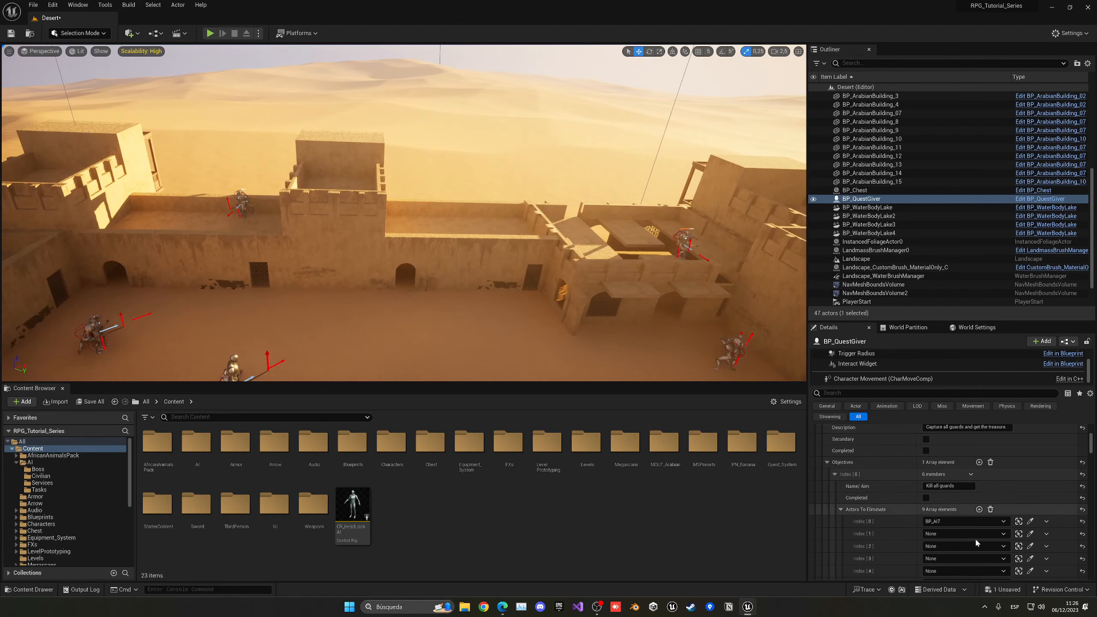
pyautogui.click(1031, 534)
pyautogui.click(686, 248)
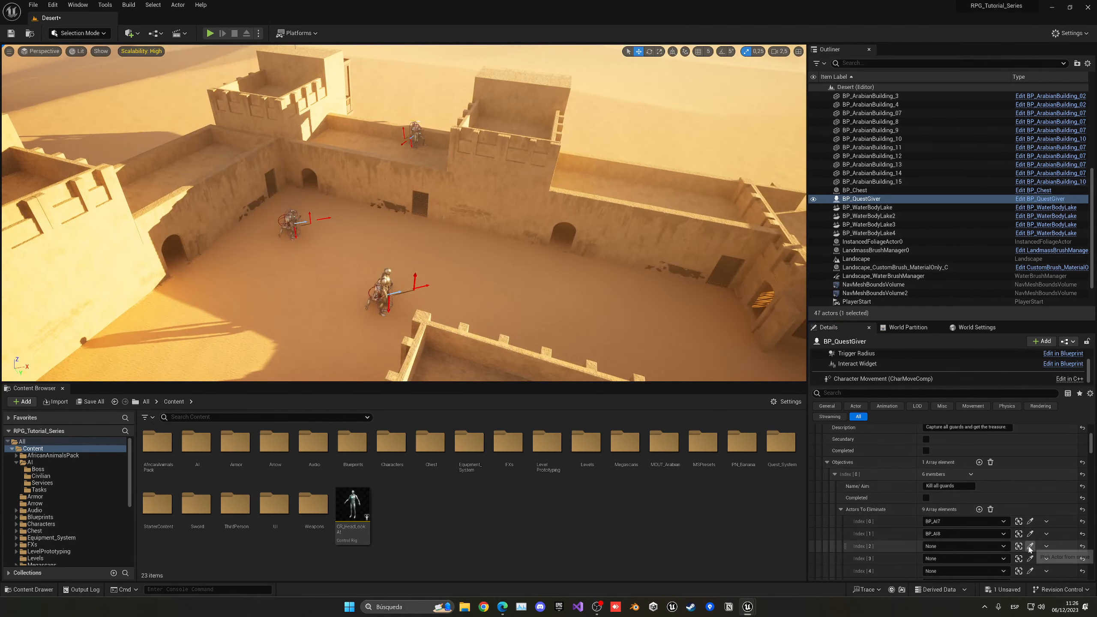
# Step: Pick the courtyard characters BP_AI, BP_AI_Boss and BP_AI2 from the scene for Actors To Eliminate indices 2, 3 and 4
pyautogui.click(1031, 546)
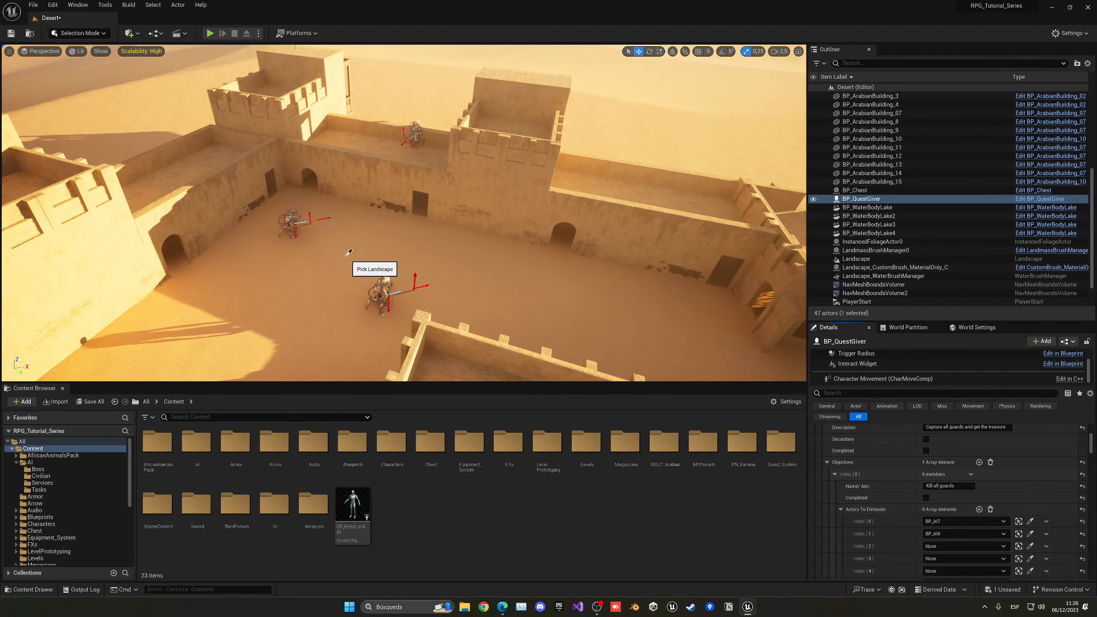
pyautogui.click(300, 221)
pyautogui.click(1031, 559)
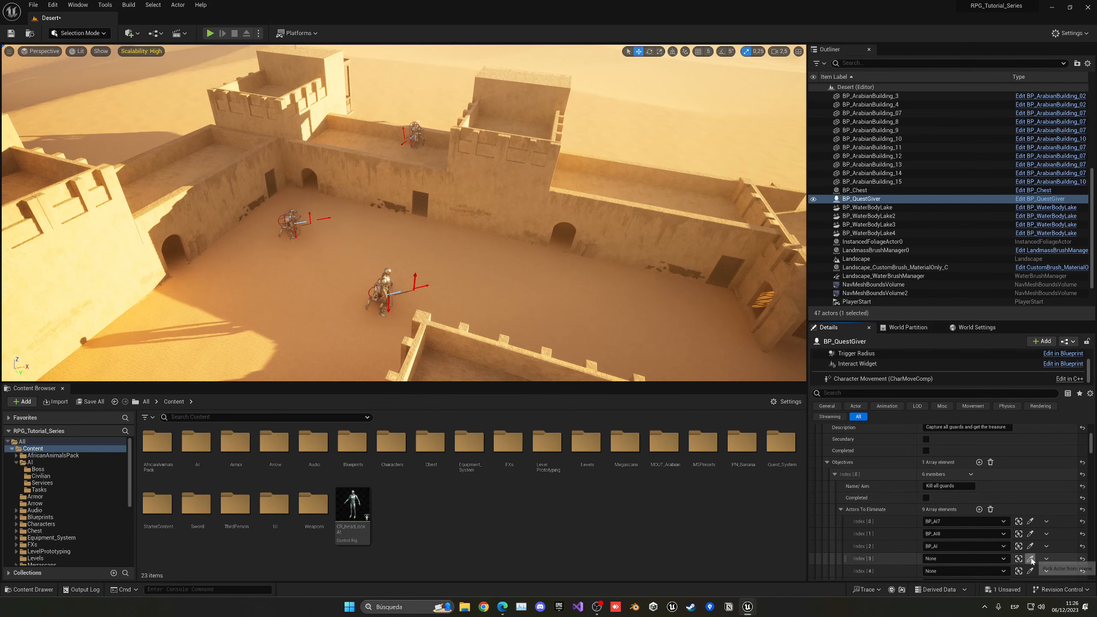
pyautogui.click(379, 296)
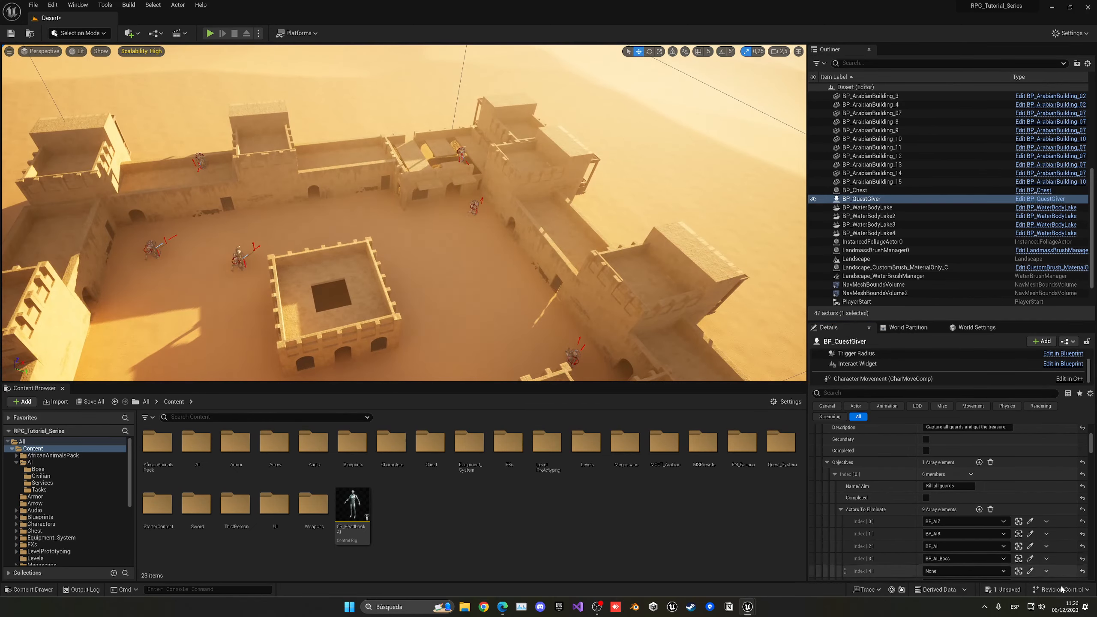
pyautogui.click(1031, 571)
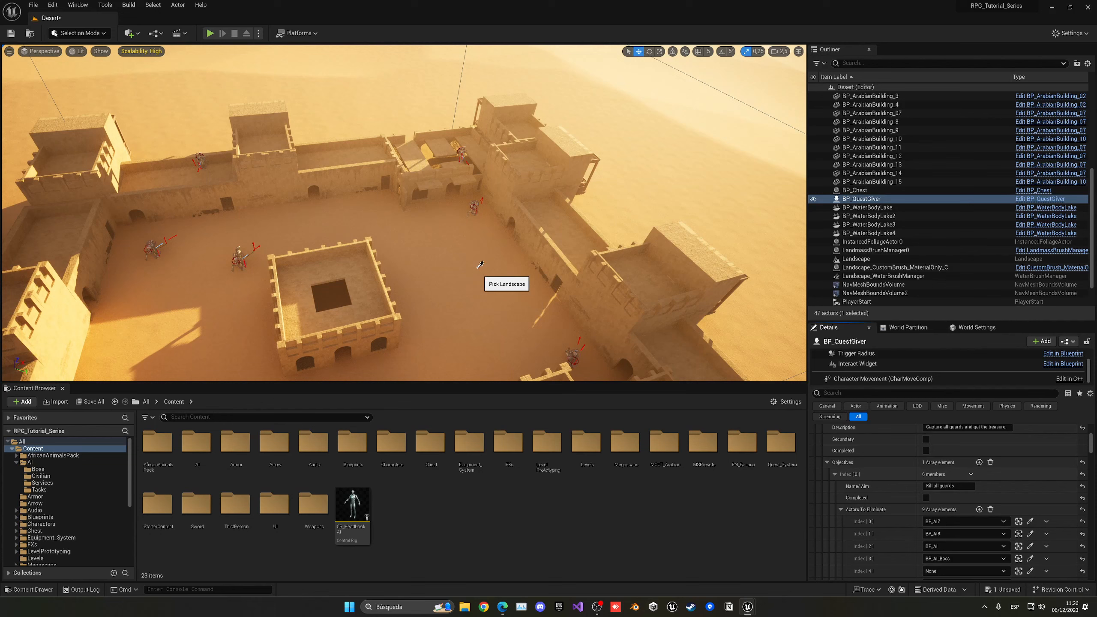
pyautogui.click(476, 205)
# Step: Pick guards BP_AI3 and BP_AI4 from the scene for Actors To Eliminate indices 5 and 6, and start picking the actor for index 7
pyautogui.scroll(-3, 1003, 519)
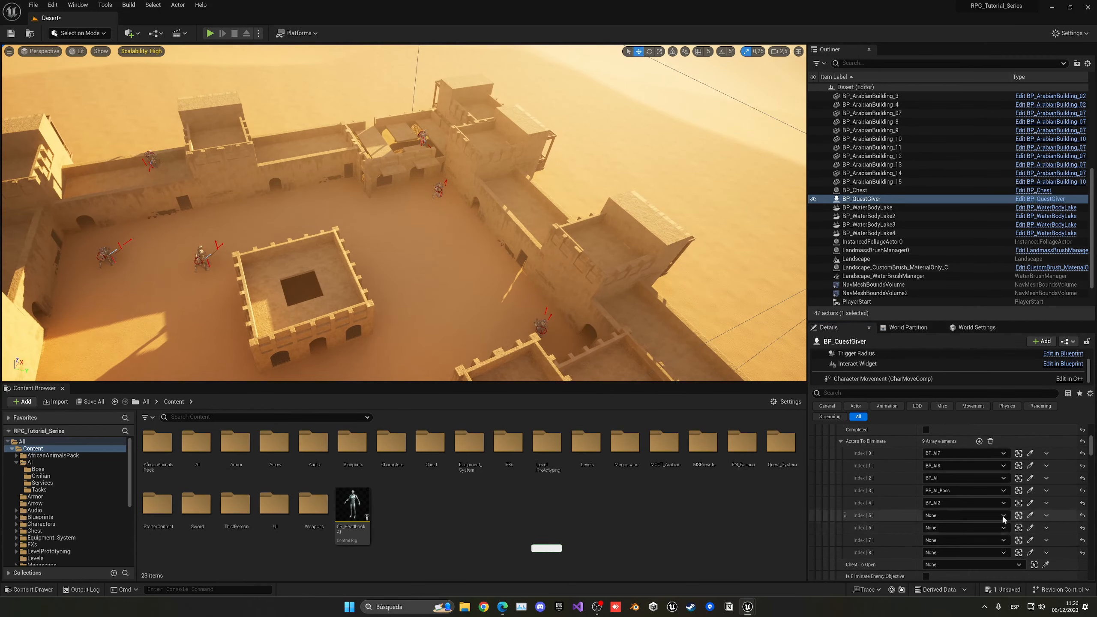
pyautogui.click(1031, 515)
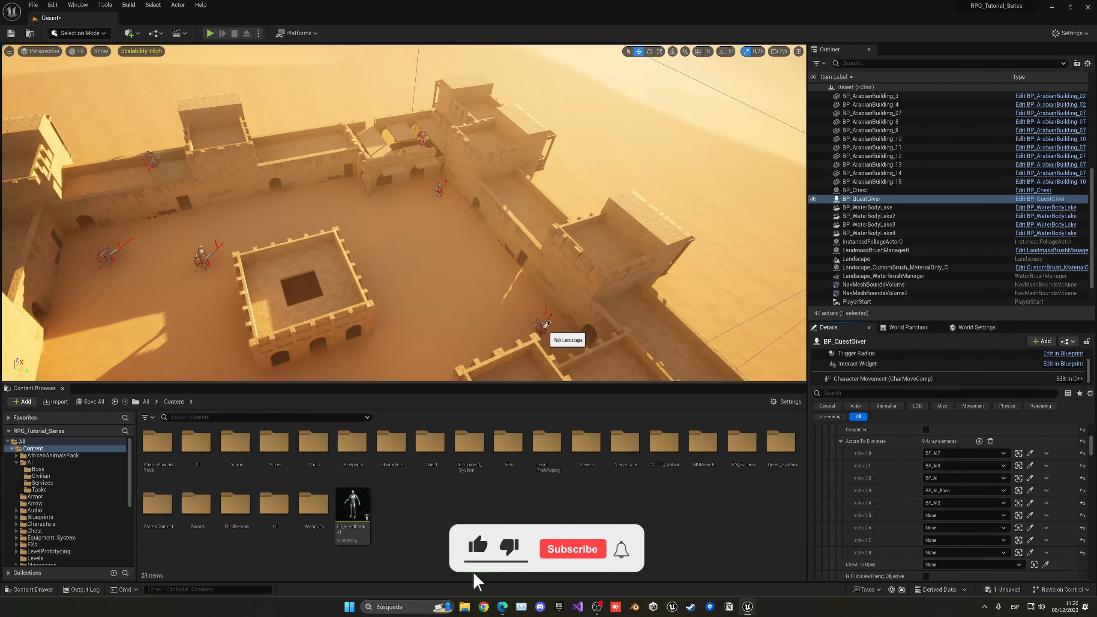
pyautogui.click(544, 324)
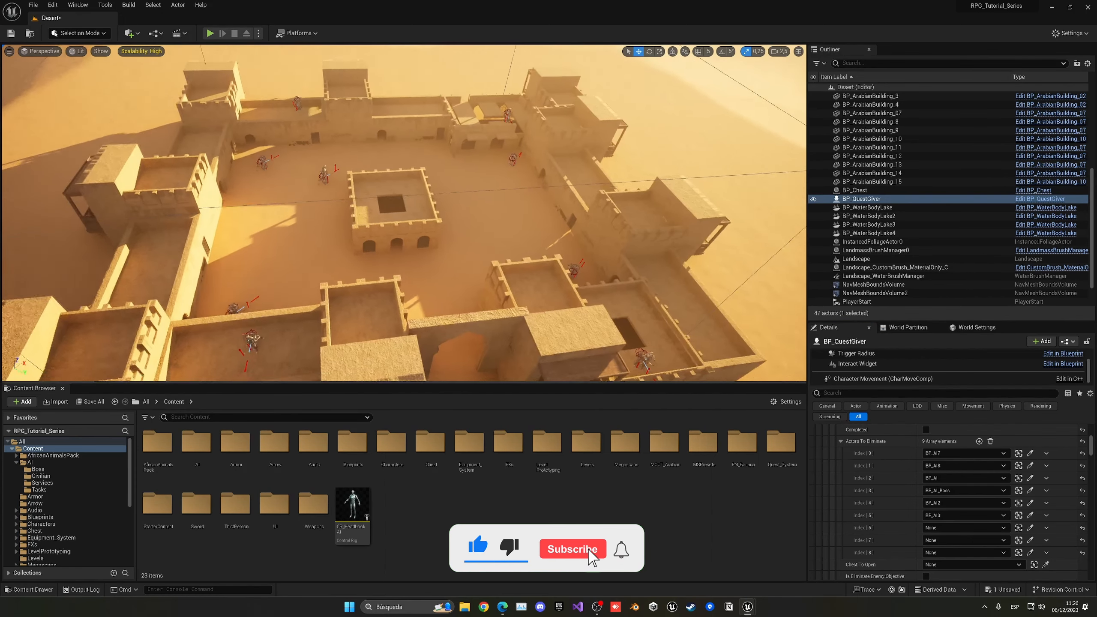
pyautogui.click(1031, 528)
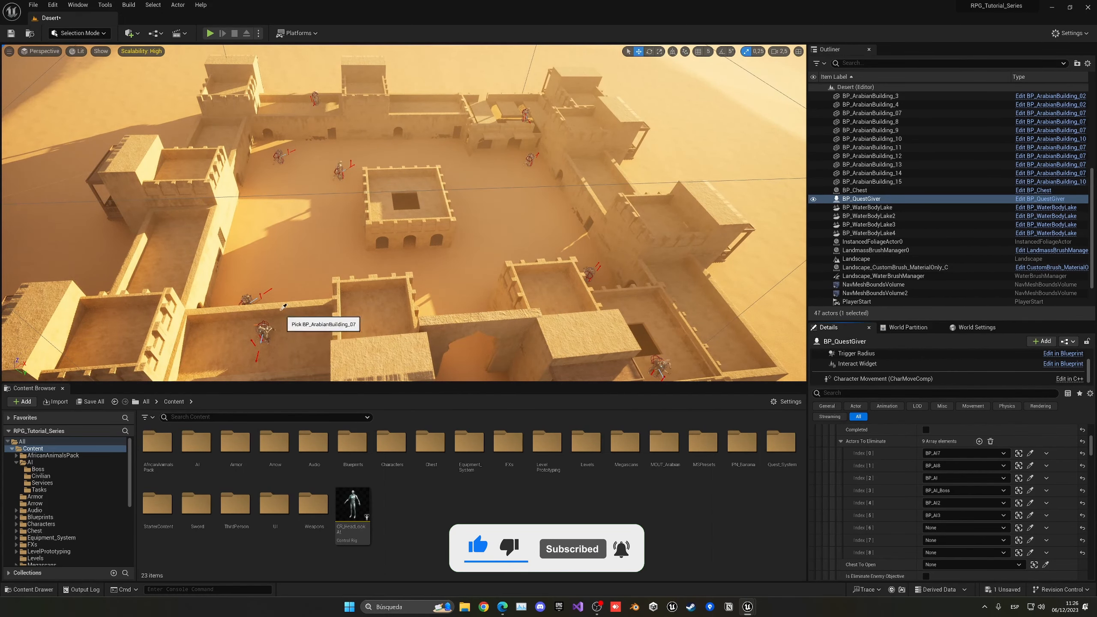
pyautogui.click(251, 297)
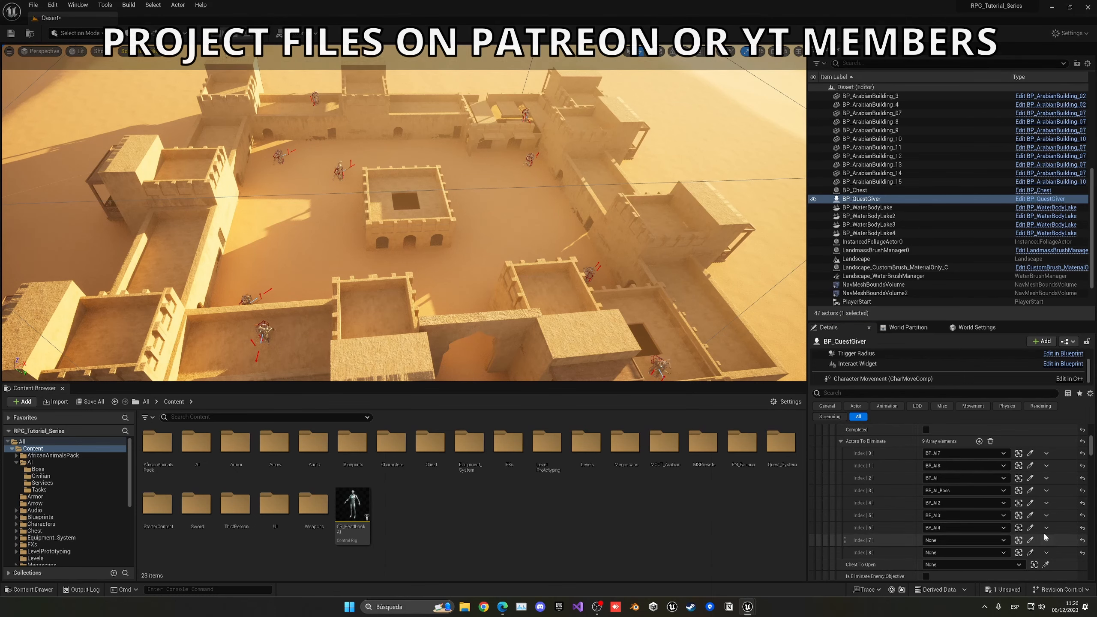
pyautogui.click(1031, 540)
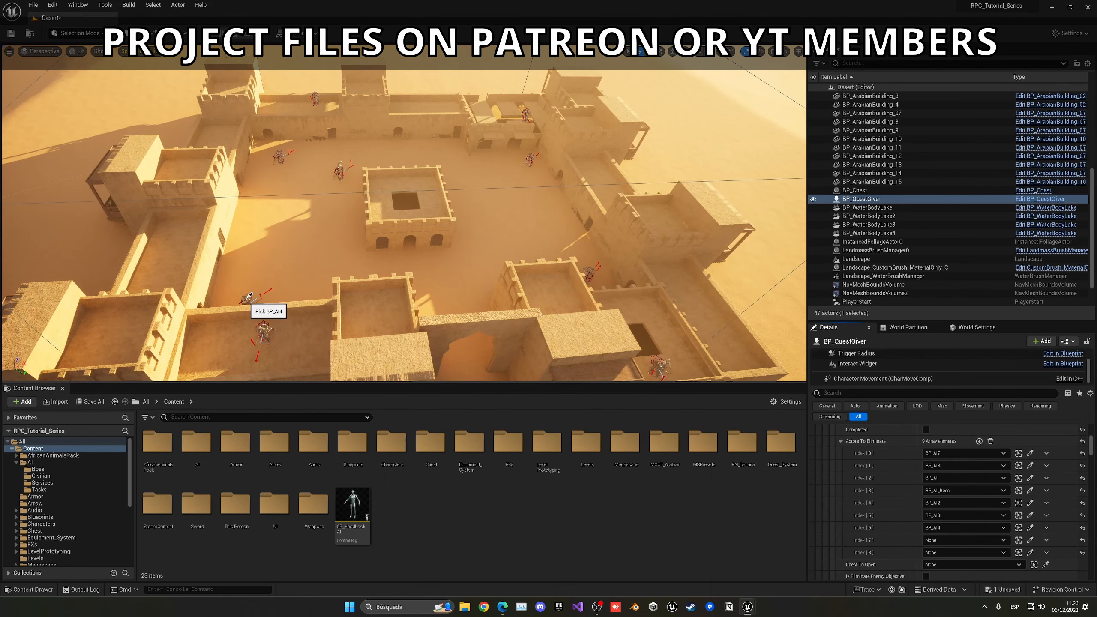
# Step: Assign BP_AI5 and BP_AI6 from the scene to Index 7 and Index 8 of the quest giver's Actors To Eliminate
pyautogui.click(264, 331)
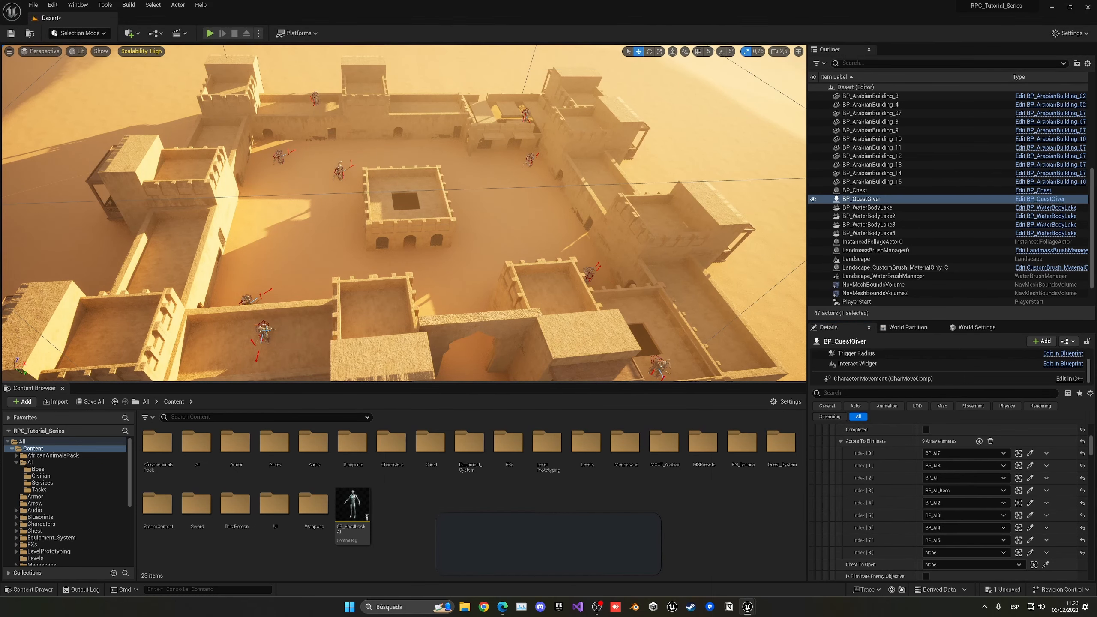
pyautogui.moveTo(264, 331); pyautogui.dragTo(323, 340, button='right')
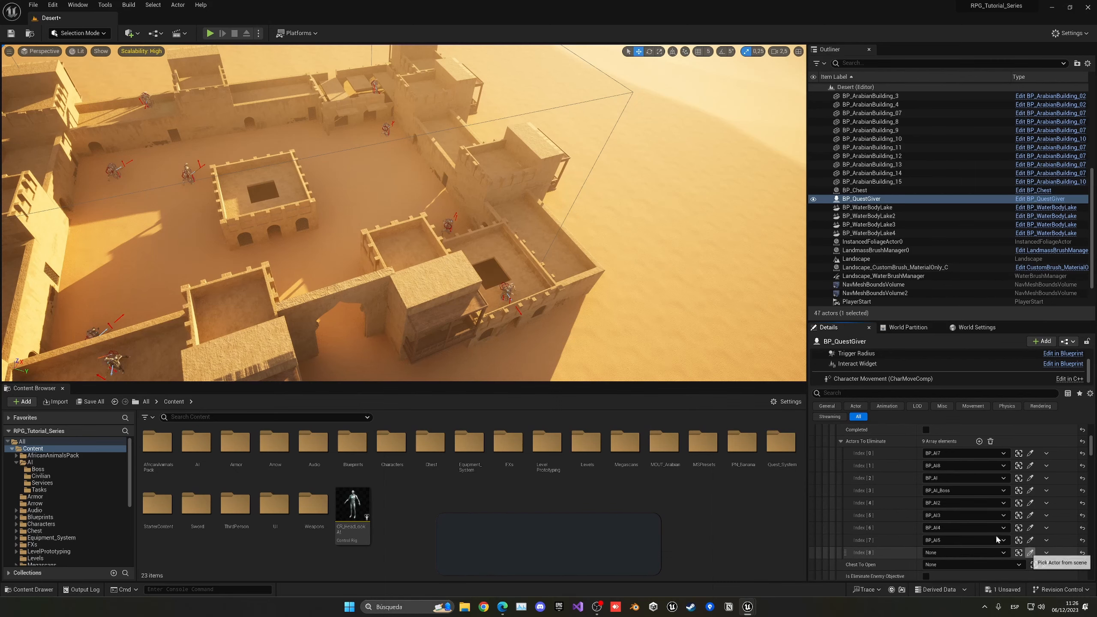
pyautogui.press('s')
pyautogui.moveTo(403, 213); pyautogui.dragTo(391, 236, button='right')
pyautogui.press('w')
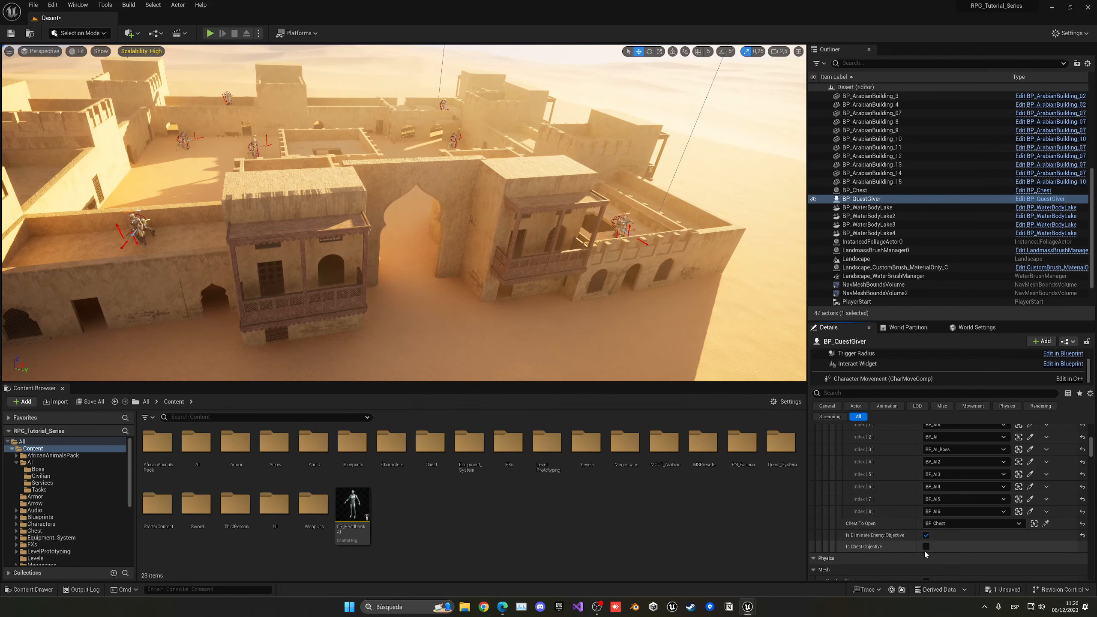
# Step: Enable Is Chest Objective on the quest giver's first objective and save the level
pyautogui.click(926, 547)
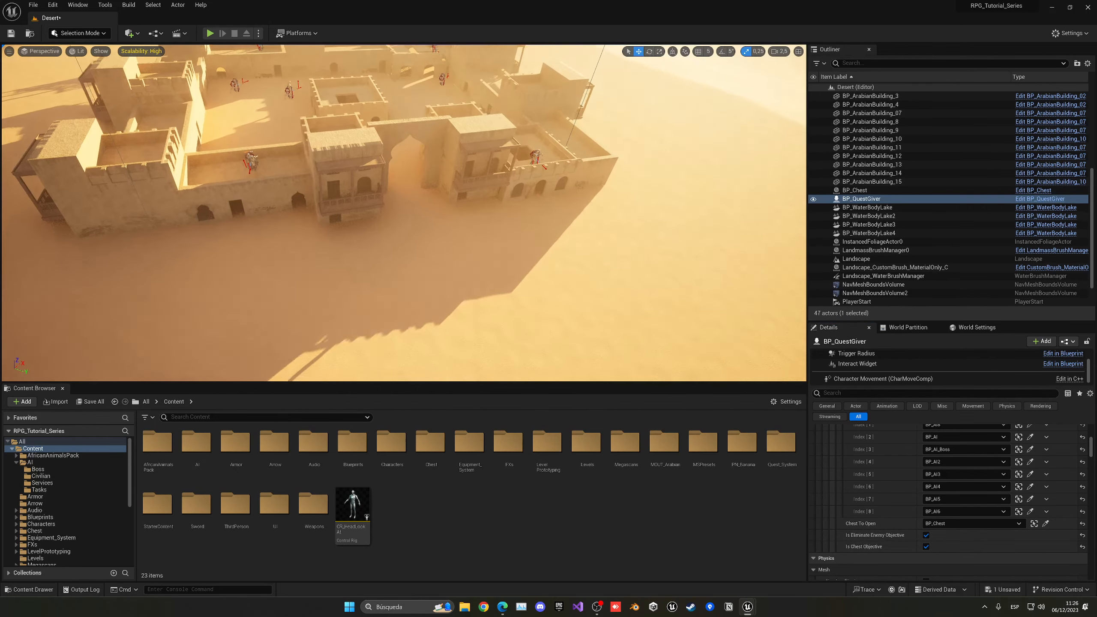
pyautogui.moveTo(404, 211); pyautogui.dragTo(447, 220, button='right')
pyautogui.scroll(-1, 906, 508)
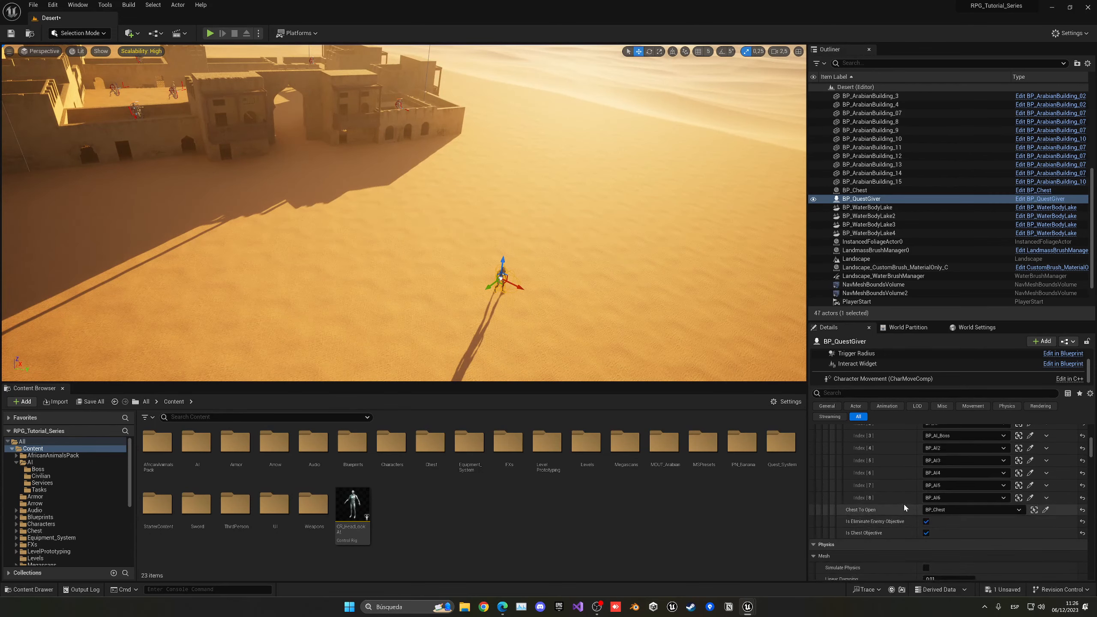
pyautogui.scroll(-2, 904, 503)
pyautogui.hotkey('ctrl', 's')
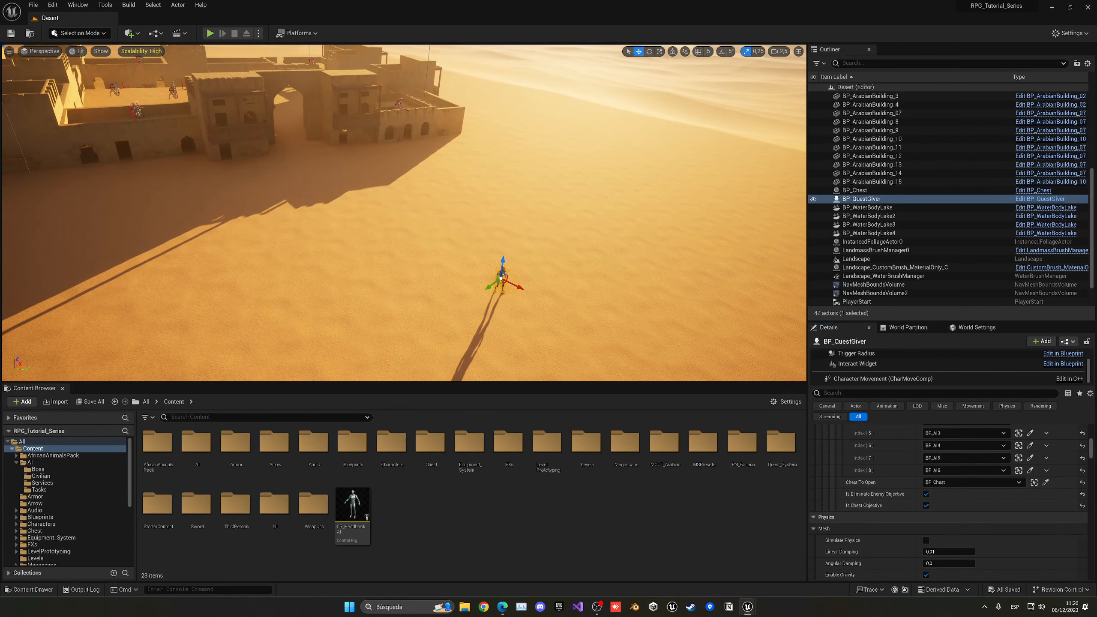
# Step: Play the level briefly from the sand beside the quest giver and stop the session
pyautogui.moveTo(419, 268); pyautogui.dragTo(389, 266, button='right')
pyautogui.rightClick(522, 340)
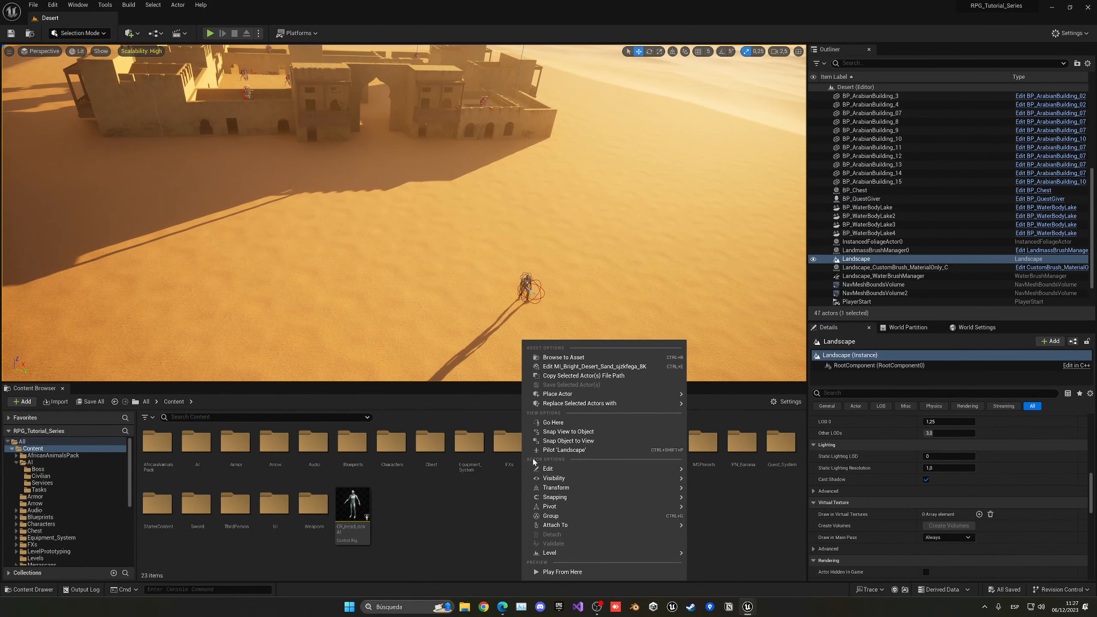
pyautogui.click(562, 571)
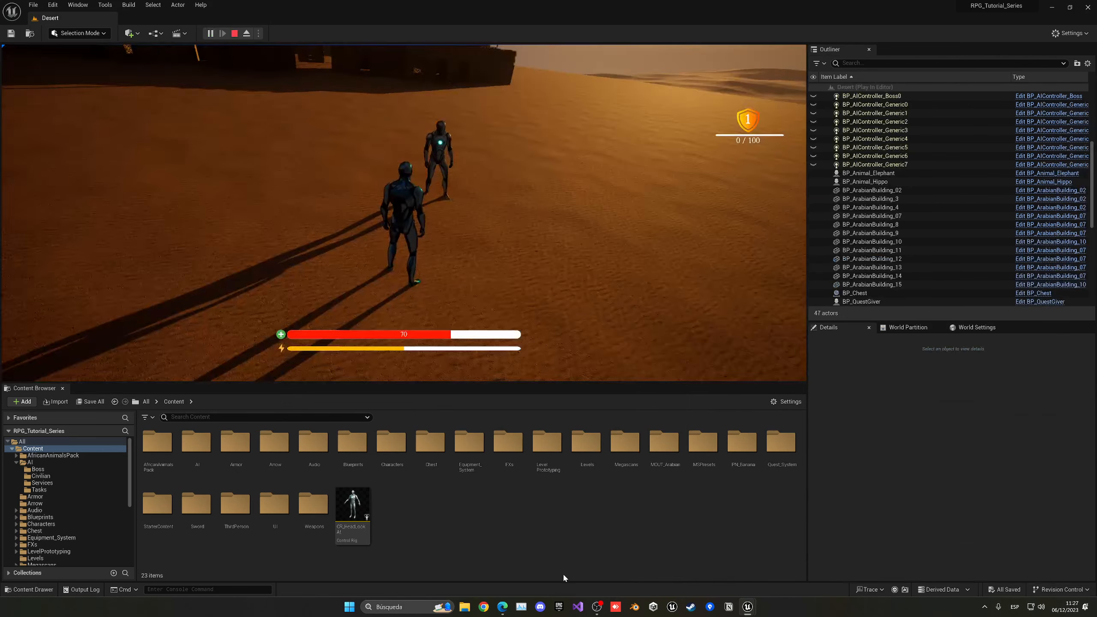
pyautogui.press('Escape')
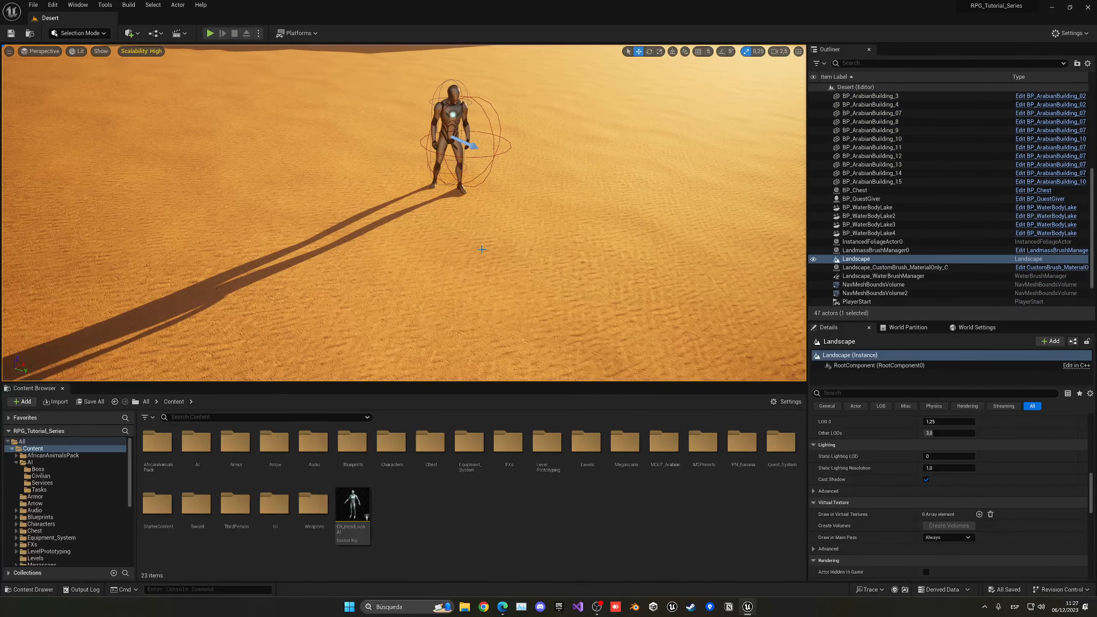
# Step: On BP_QuestGiver's "Kill all guards" objective, disable Is Chest Objective and clear Chest To Open
pyautogui.click(452, 122)
pyautogui.scroll(-1, 869, 500)
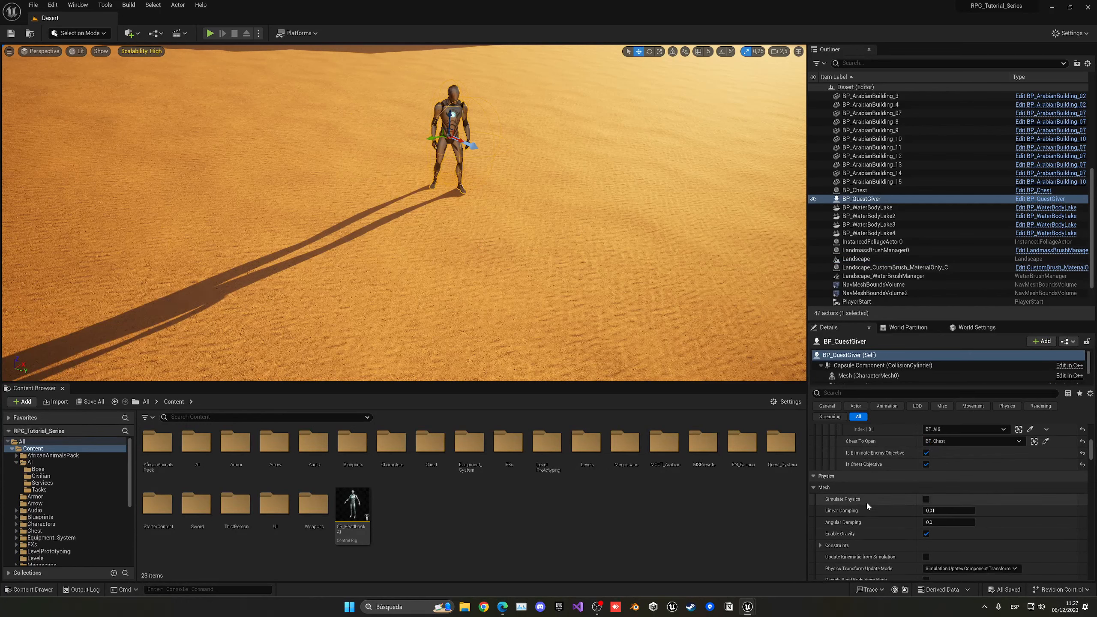
pyautogui.click(926, 491)
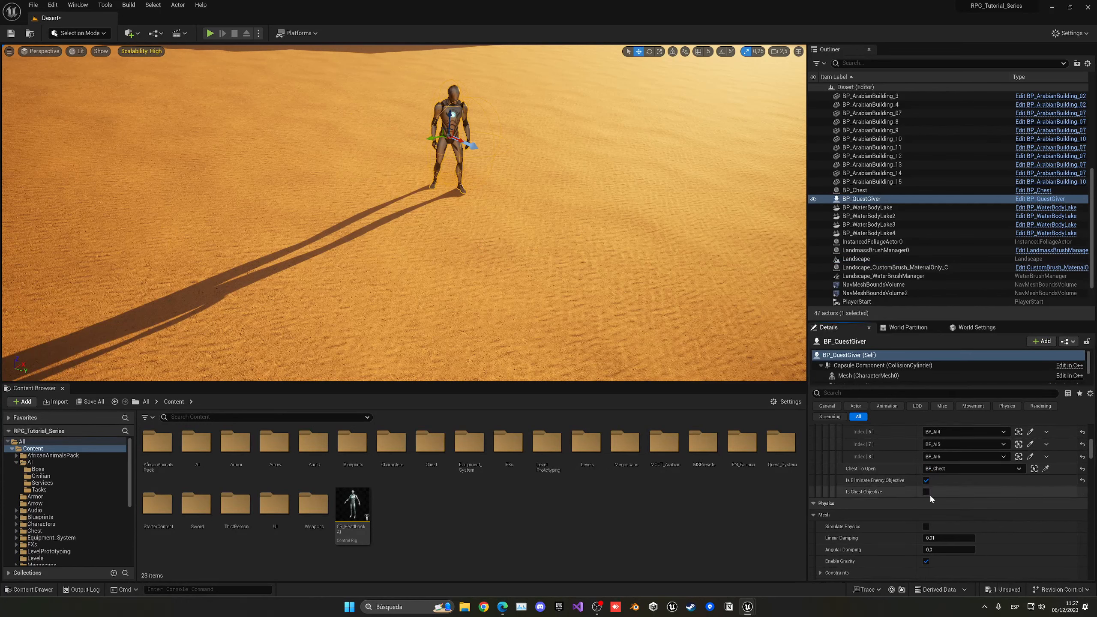
pyautogui.click(1007, 468)
pyautogui.click(953, 316)
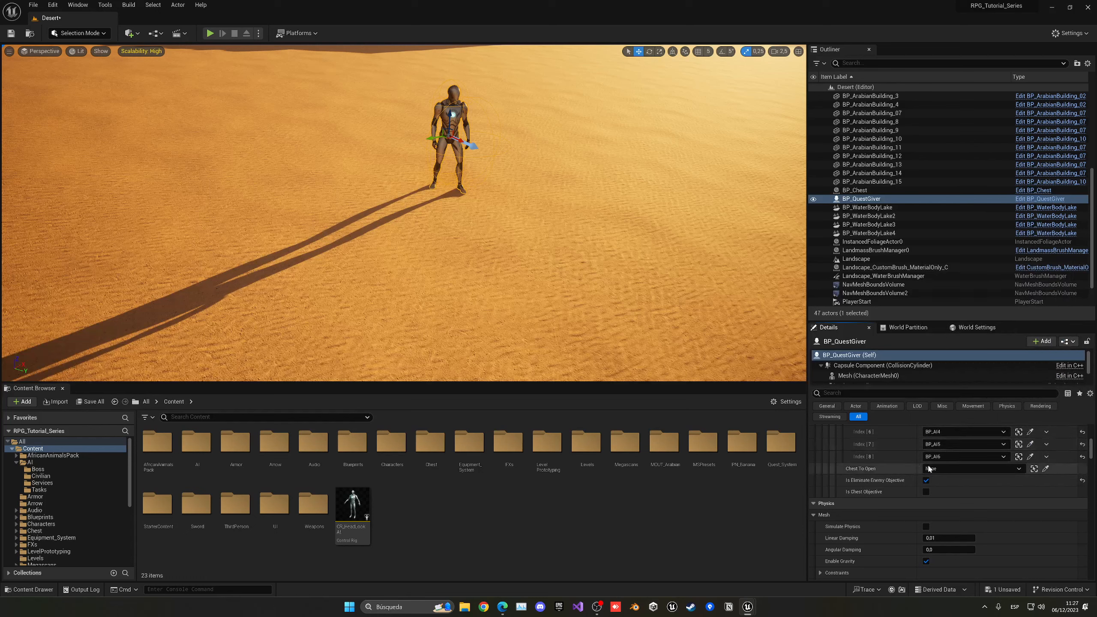
# Step: Add a second element to the quest giver's Objectives and name it "Open the chest."
pyautogui.scroll(3, 904, 463)
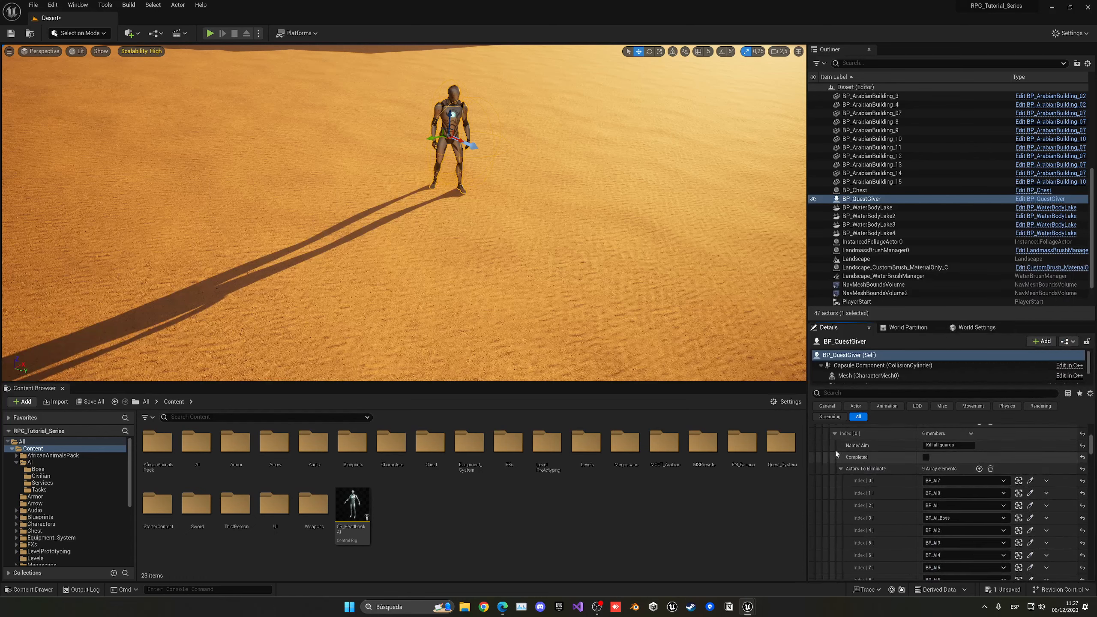
pyautogui.click(832, 434)
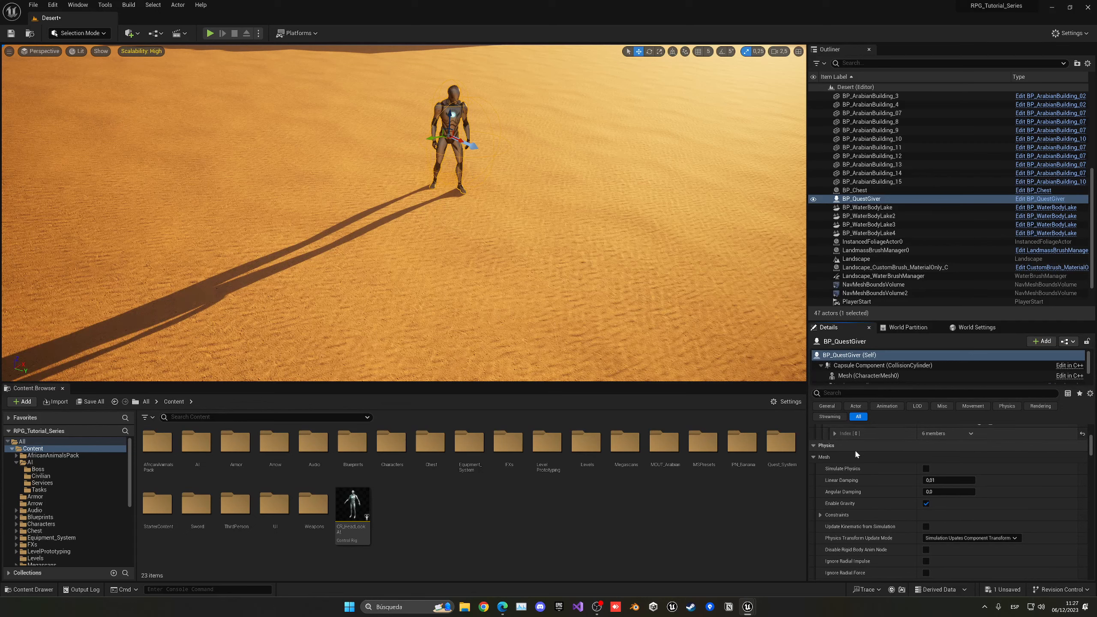
pyautogui.scroll(2, 855, 449)
pyautogui.click(979, 449)
pyautogui.click(847, 473)
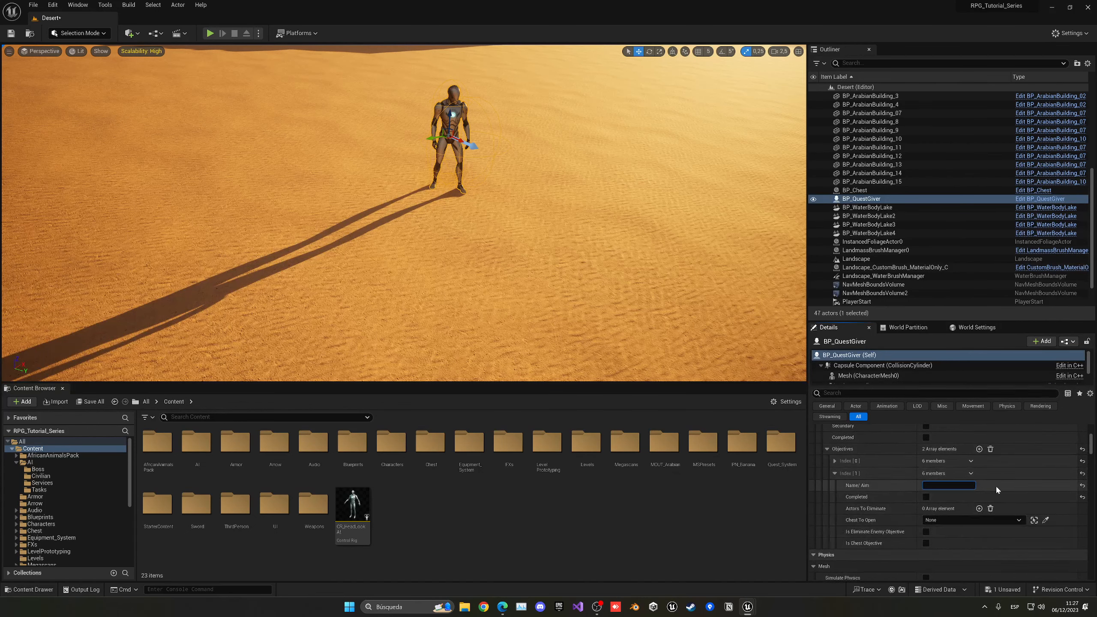
pyautogui.write('Open the chest')
pyautogui.press('Return')
# Step: Assign the second objective's Chest To Open, enable Is Chest Objective, and save the level
pyautogui.click(973, 520)
pyautogui.click(925, 543)
pyautogui.hotkey('ctrl', 's')
# Step: Play the level from the sand near the quest giver and accept the Enemy Fortress quest from it
pyautogui.moveTo(476, 207); pyautogui.dragTo(639, 164, button='right')
pyautogui.rightClick(640, 164)
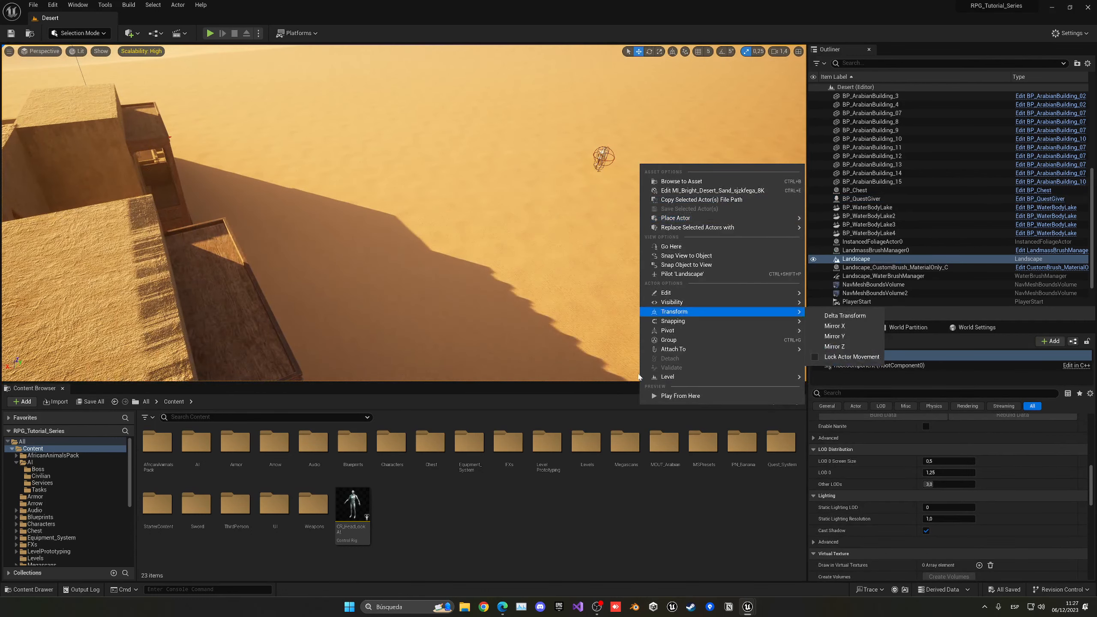
pyautogui.click(667, 397)
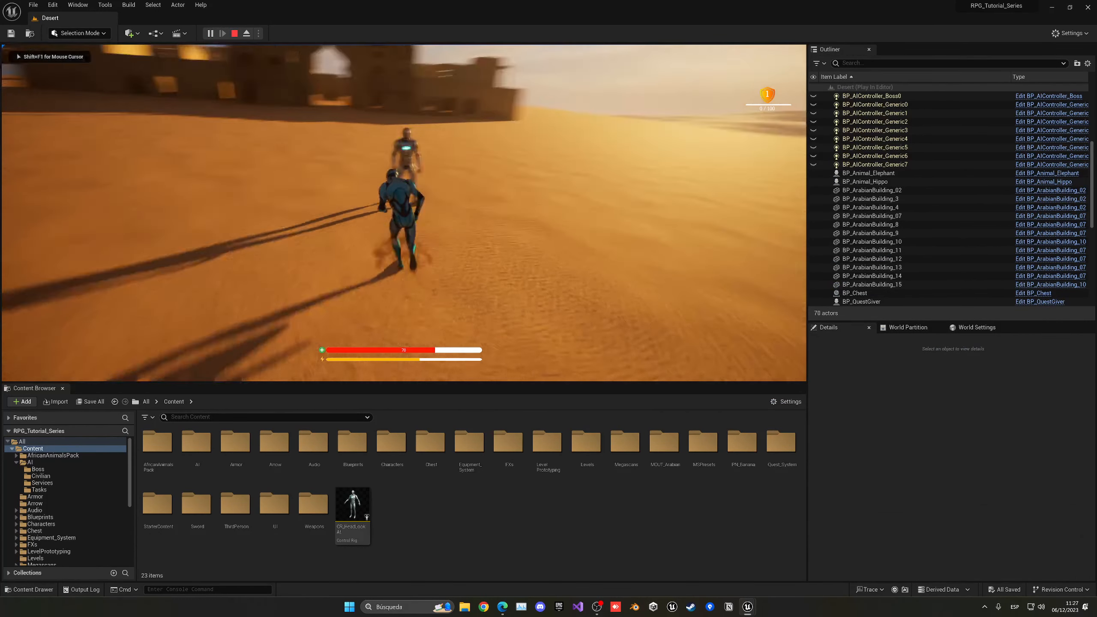
pyautogui.press('e')
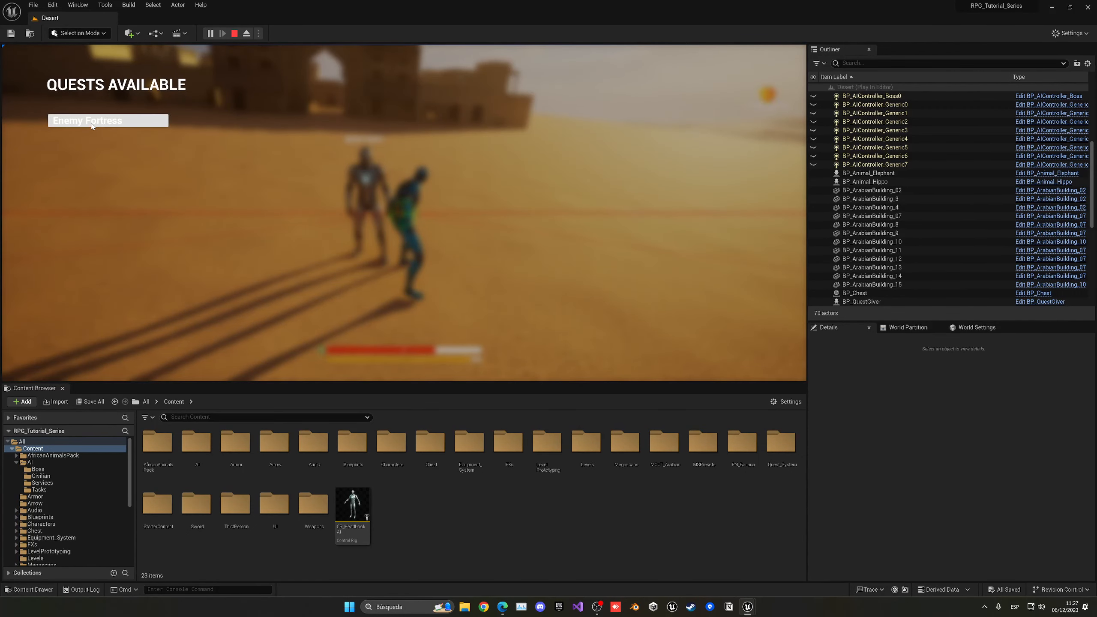
pyautogui.click(92, 125)
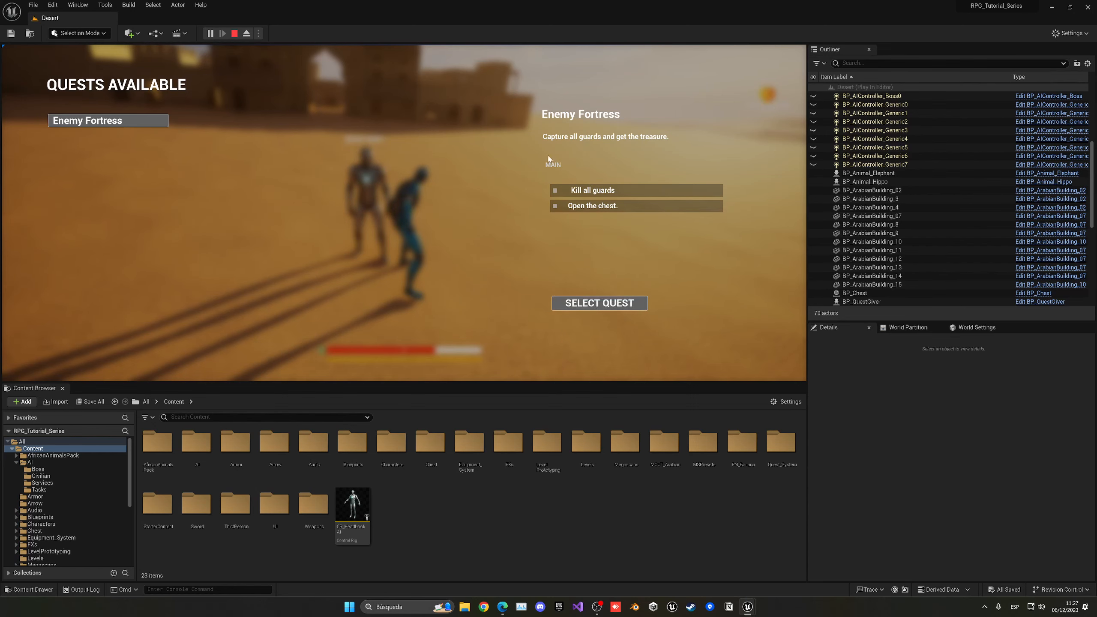
pyautogui.click(588, 302)
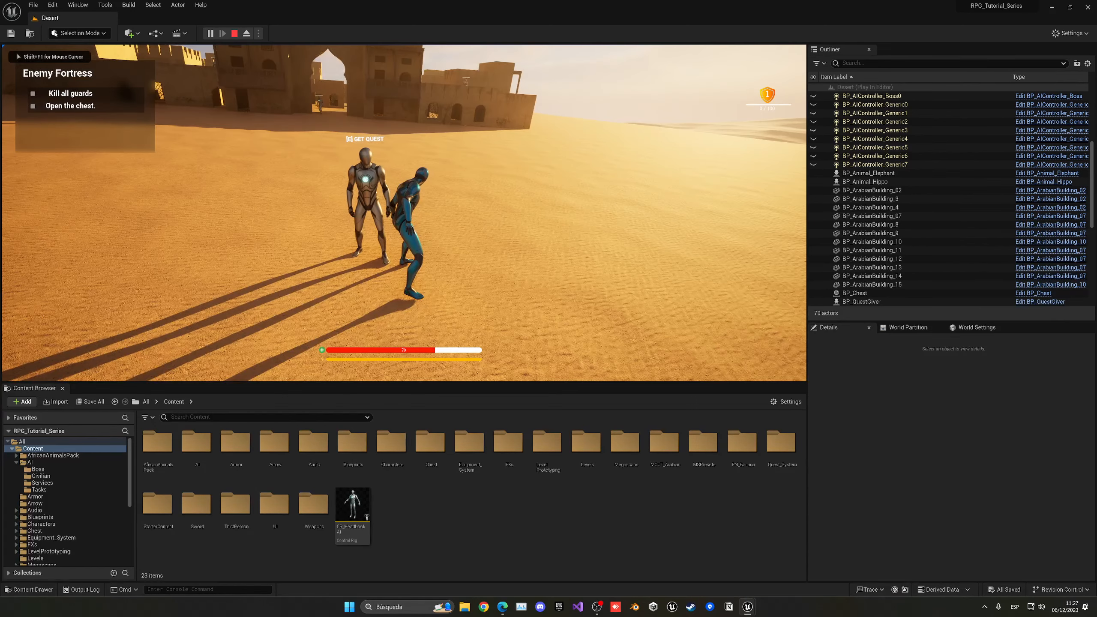
# Step: Playtest the Enemy Fortress quest by running through the gate into the fortress and interacting inside, and end the play session
pyautogui.press('w')
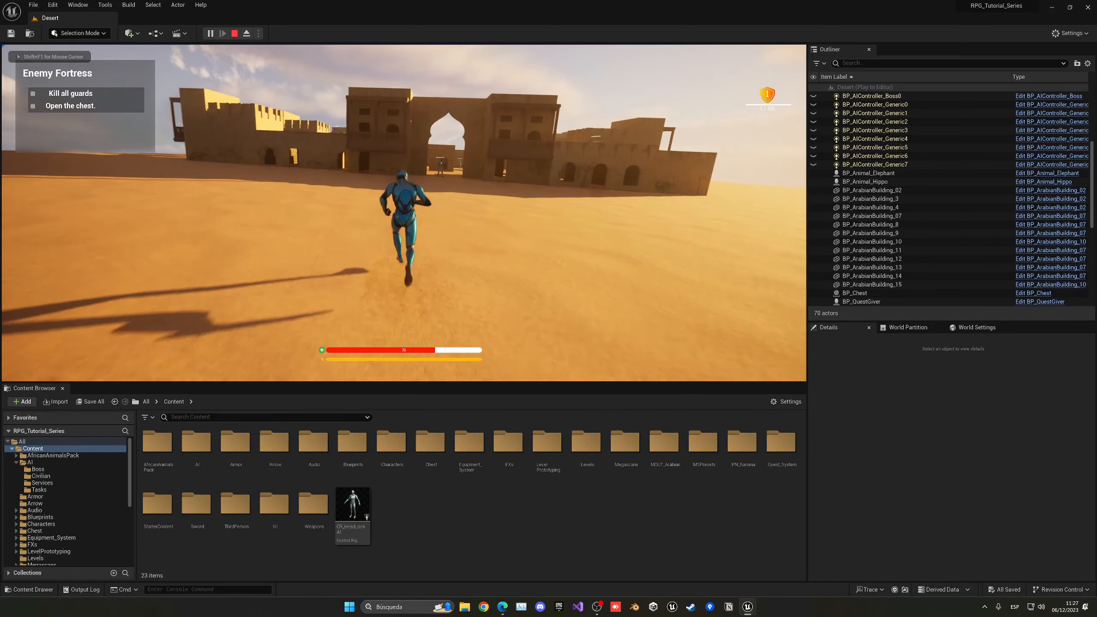
pyautogui.press('w')
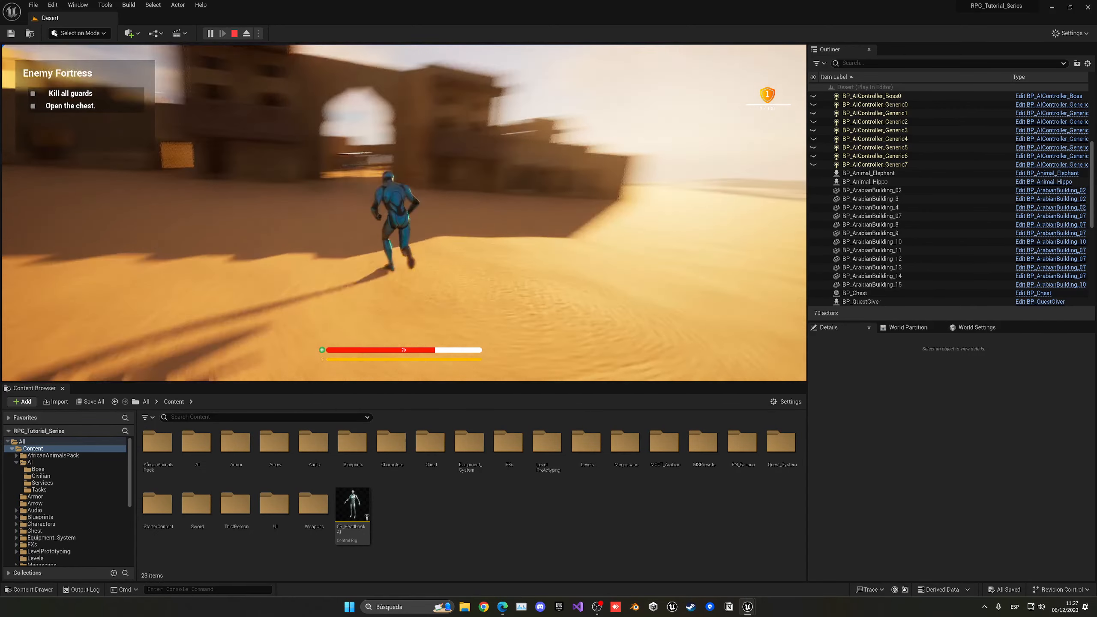
pyautogui.press('w')
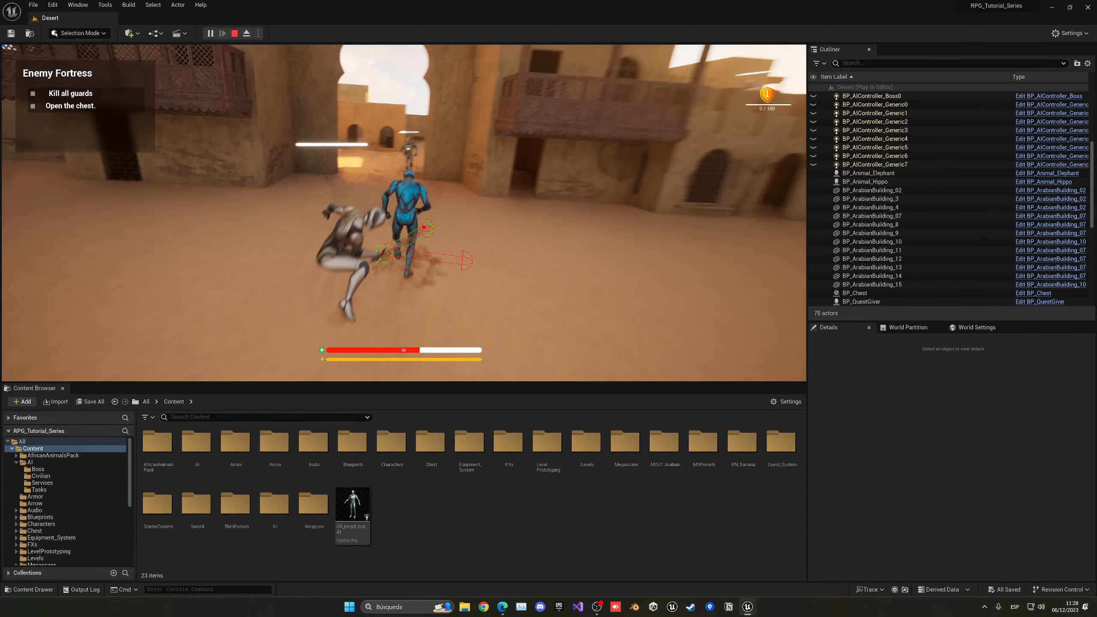
pyautogui.press('w')
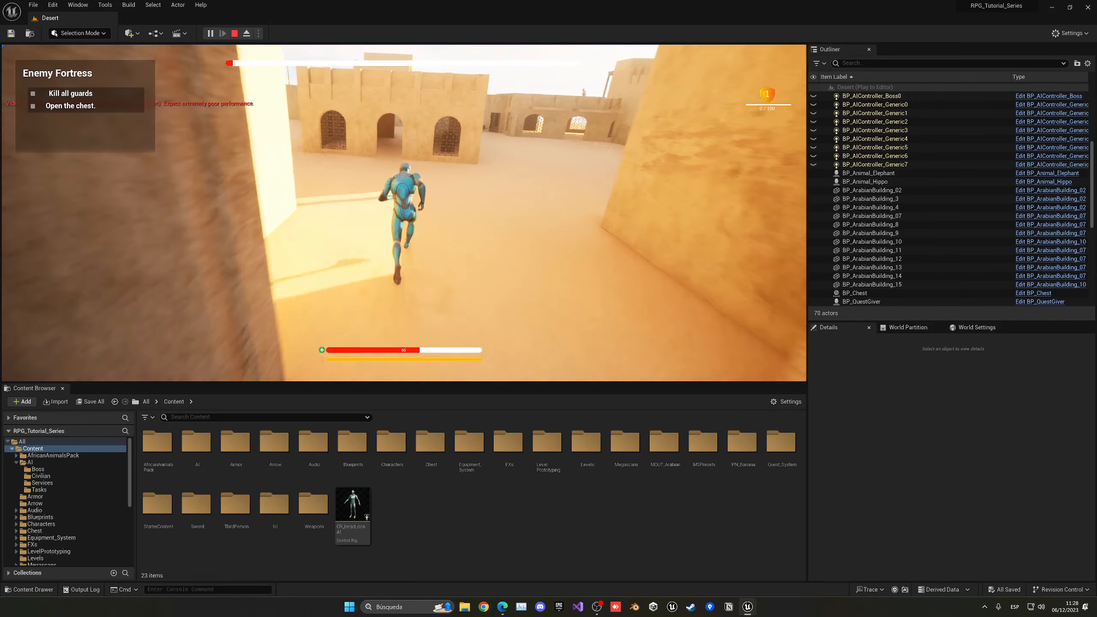
pyautogui.press('w')
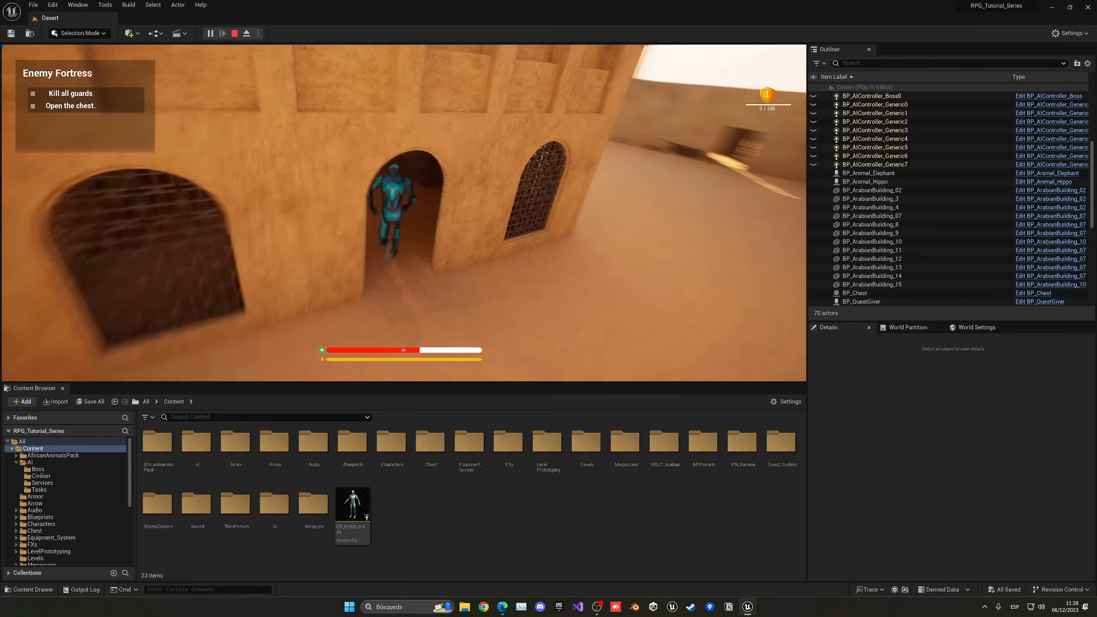
pyautogui.press('w')
pyautogui.press('e')
pyautogui.press('Escape')
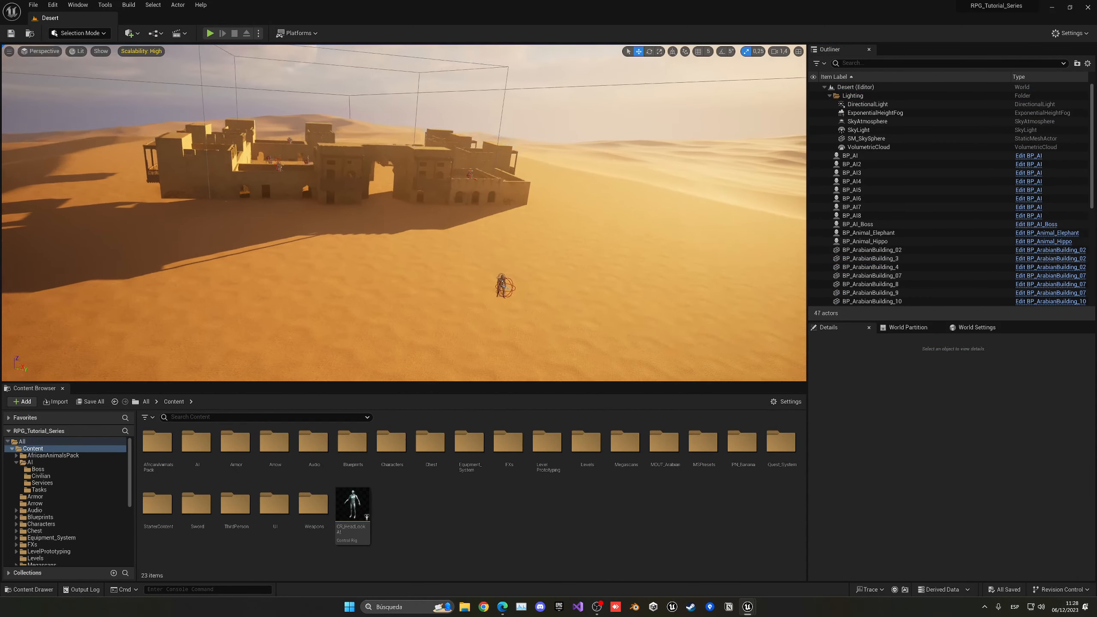
# Step: Select the guard actors BP_AI through BP_AI8 together with BP_AI_Boss
pyautogui.moveTo(395, 190); pyautogui.dragTo(396, 194, button='right')
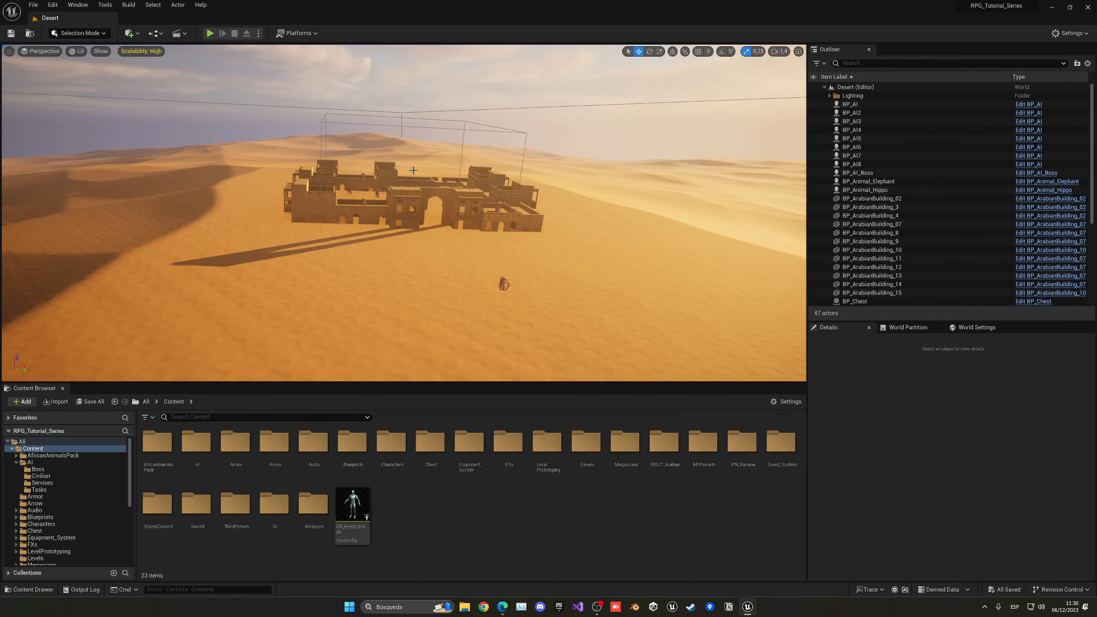
pyautogui.moveTo(414, 170)
pyautogui.mouseDown(button='right')
pyautogui.moveTo(452, 179)
pyautogui.moveTo(682, 166)
pyautogui.moveTo(401, 169)
pyautogui.mouseUp(button='right')
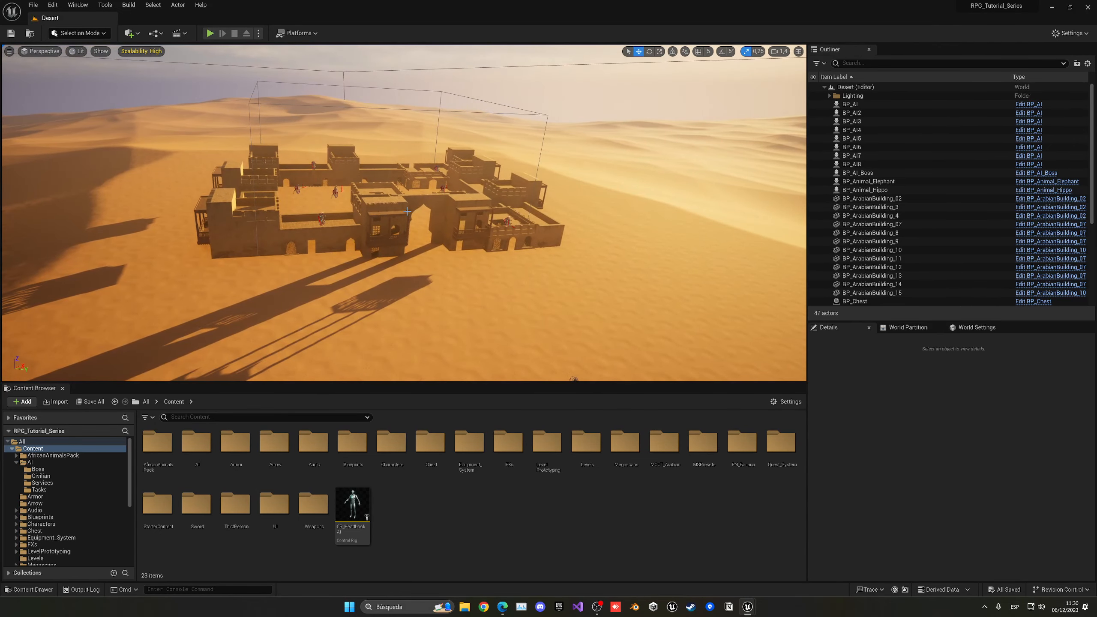
pyautogui.click(864, 104)
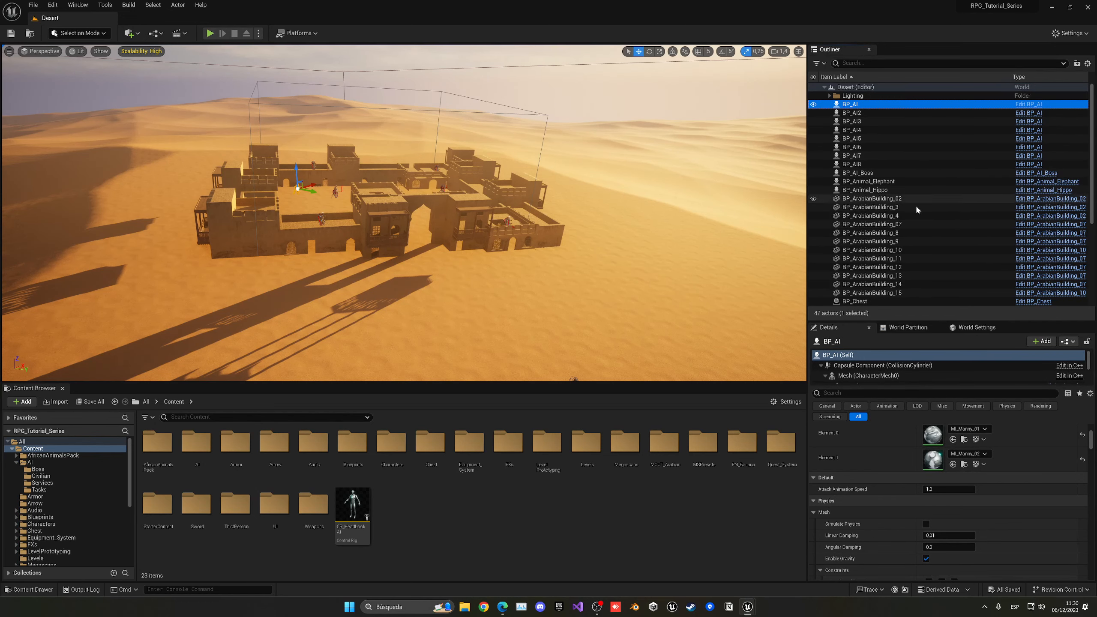
pyautogui.scroll(-2, 915, 204)
pyautogui.scroll(2, 899, 186)
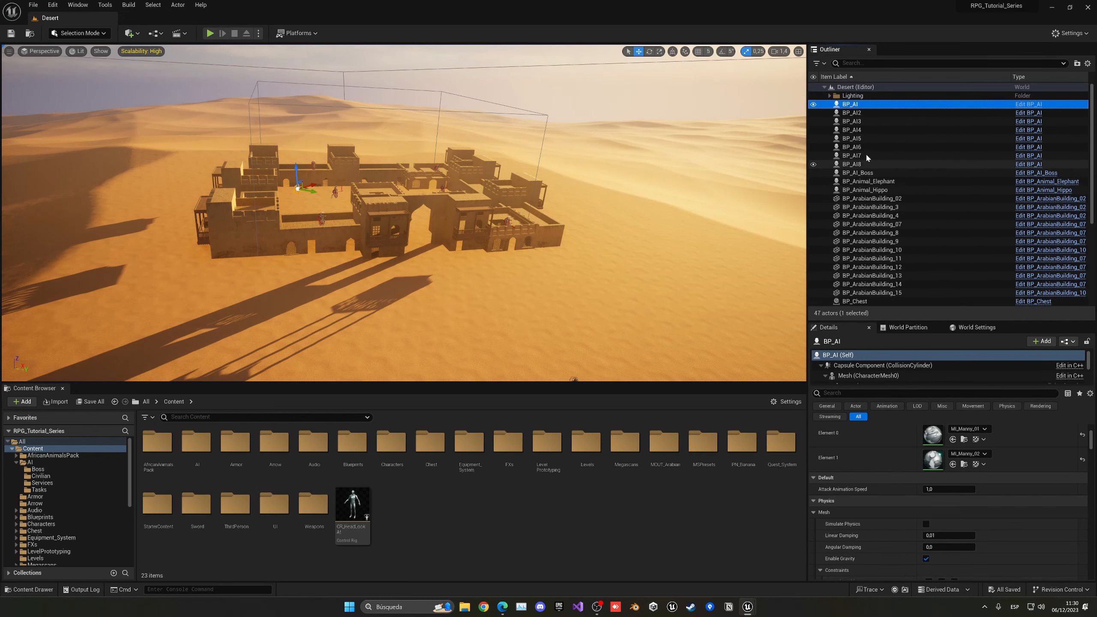
pyautogui.keyDown('shift'); pyautogui.click(863, 172); pyautogui.keyUp('shift')
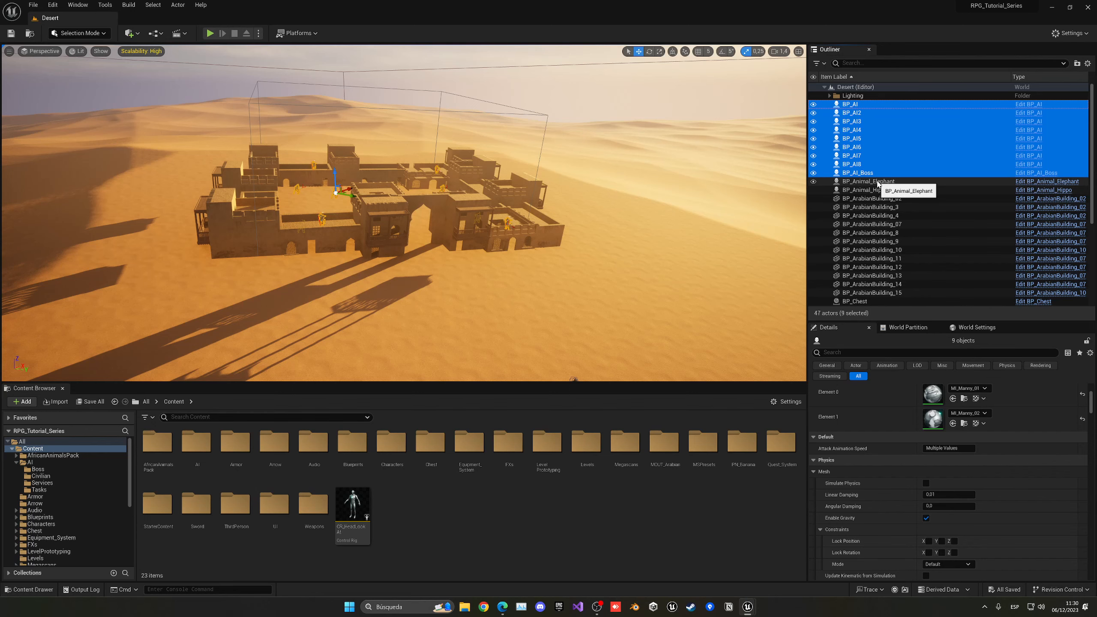
# Step: Add BP_ArabianBuilding_02 through BP_ArabianBuilding_15, BP_Chest and BP_QuestGiver to the selection, leaving out the animals
pyautogui.moveTo(562, 207)
pyautogui.mouseDown(button='right')
pyautogui.moveTo(673, 203)
pyautogui.moveTo(542, 205)
pyautogui.moveTo(552, 208)
pyautogui.mouseUp(button='right')
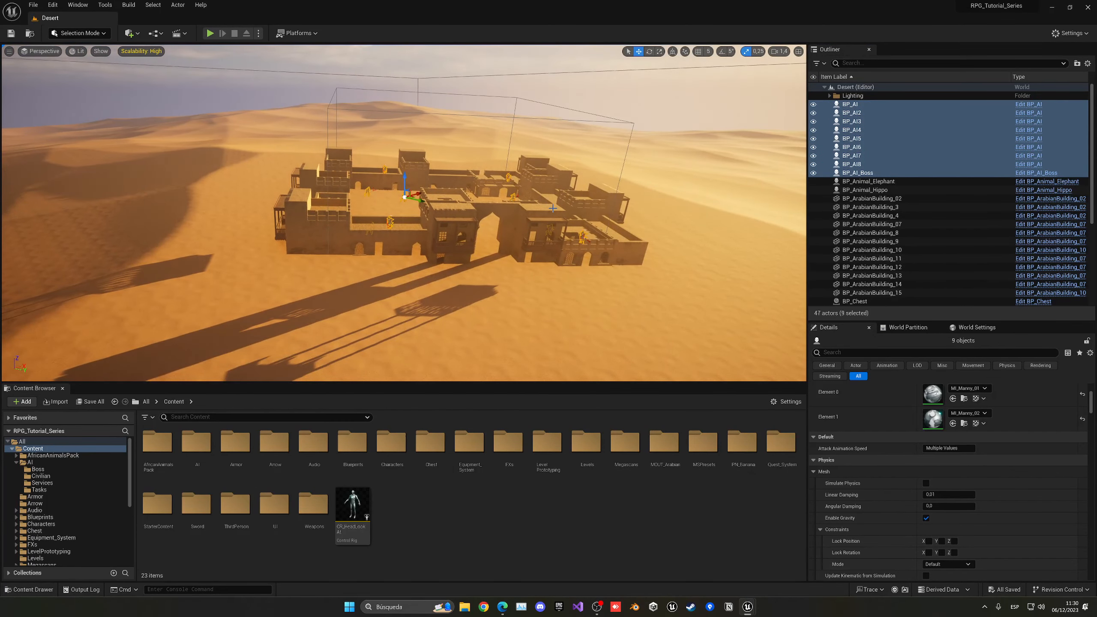
pyautogui.keyDown('ctrl'); pyautogui.click(883, 200); pyautogui.keyUp('ctrl')
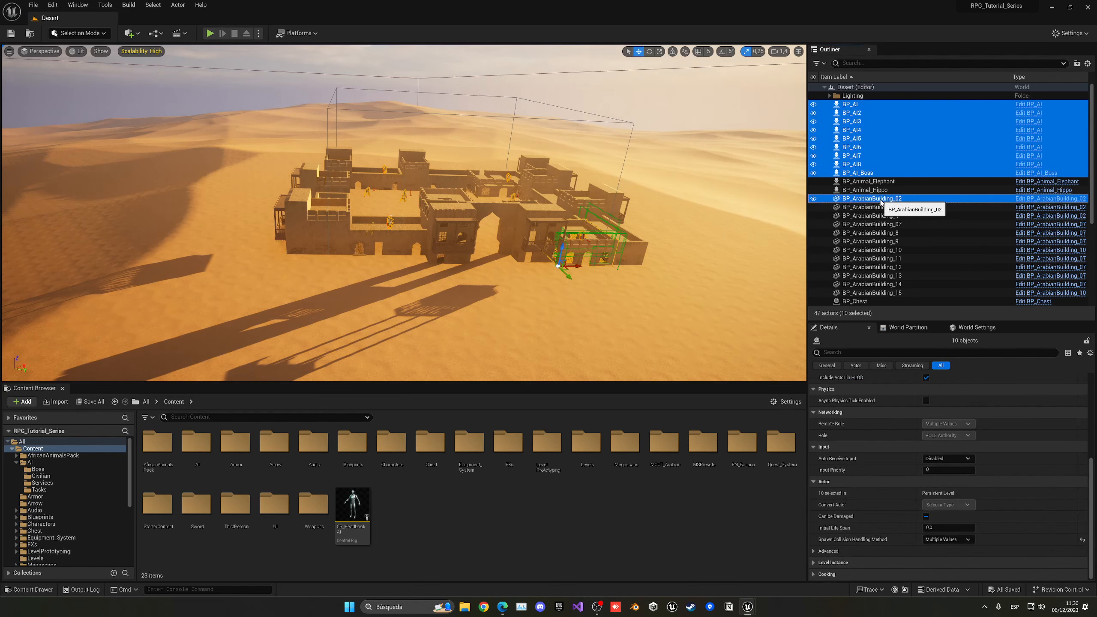
pyautogui.scroll(-3, 885, 203)
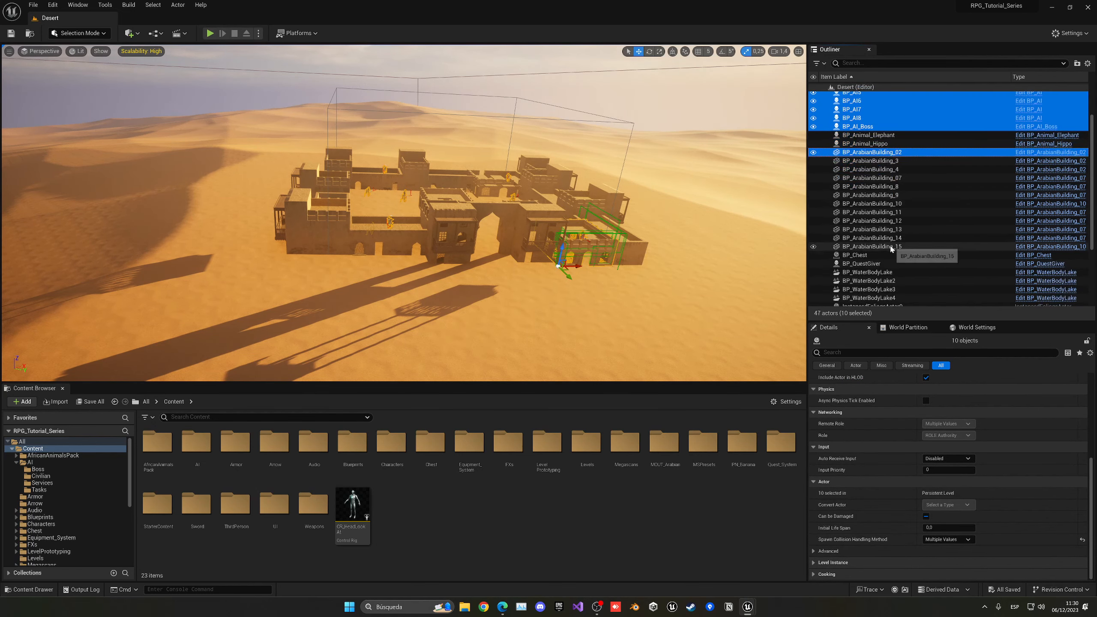
pyautogui.keyDown('ctrl'); pyautogui.keyDown('shift'); pyautogui.click(871, 264); pyautogui.keyUp('shift'); pyautogui.keyUp('ctrl')
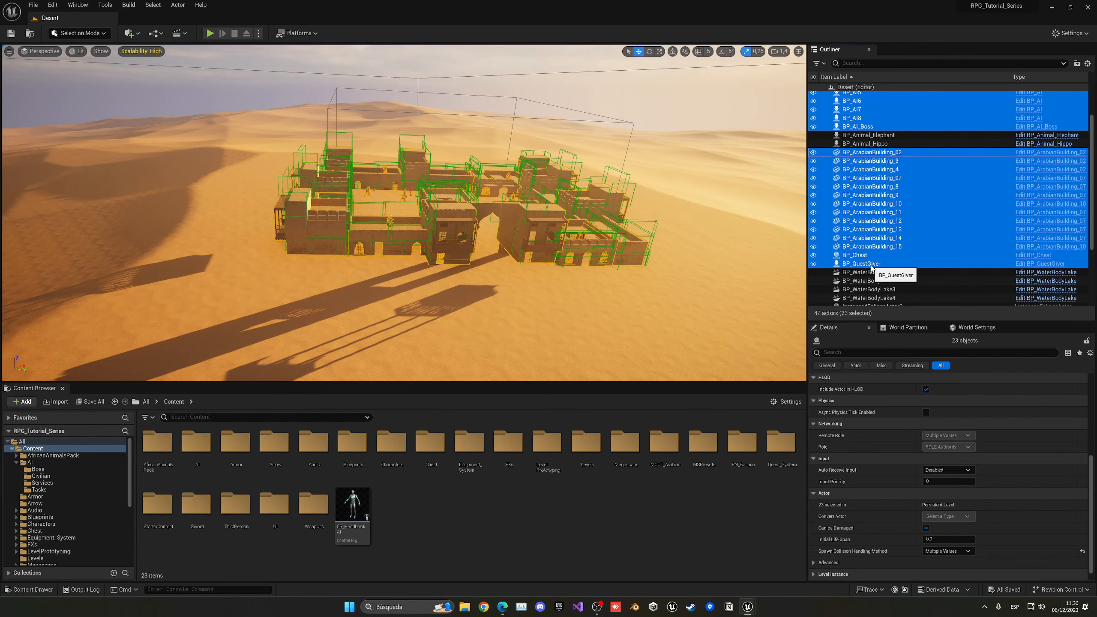
# Step: Group the selected guards, boss, buildings, chest and quest giver of the fortress into one group actor
pyautogui.press('s')
pyautogui.moveTo(510, 135); pyautogui.dragTo(663, 167, button='right')
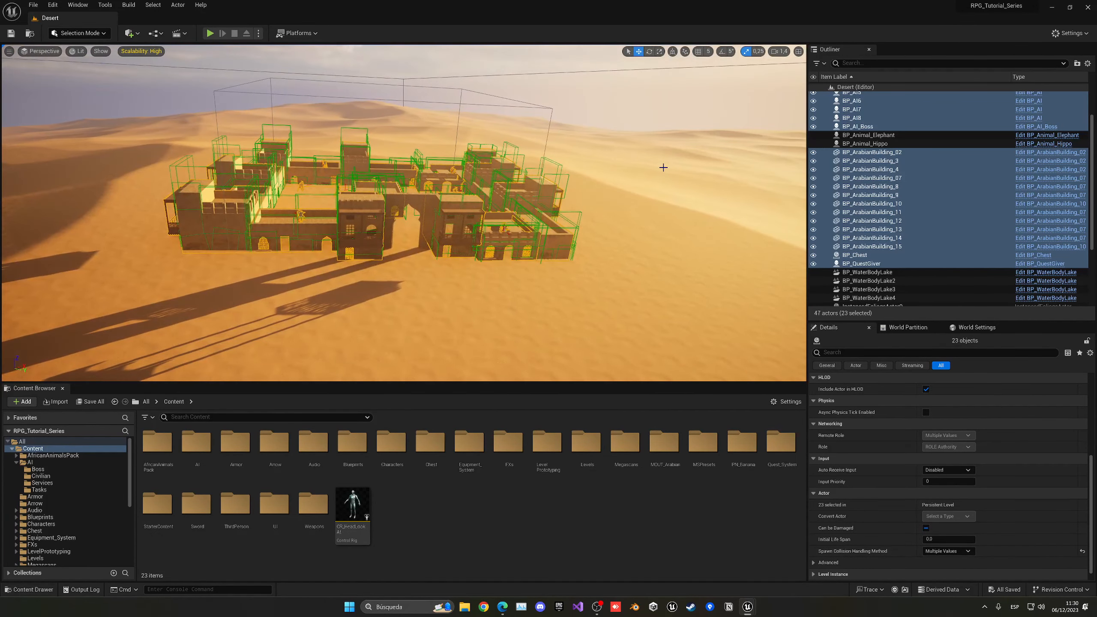
pyautogui.rightClick(864, 202)
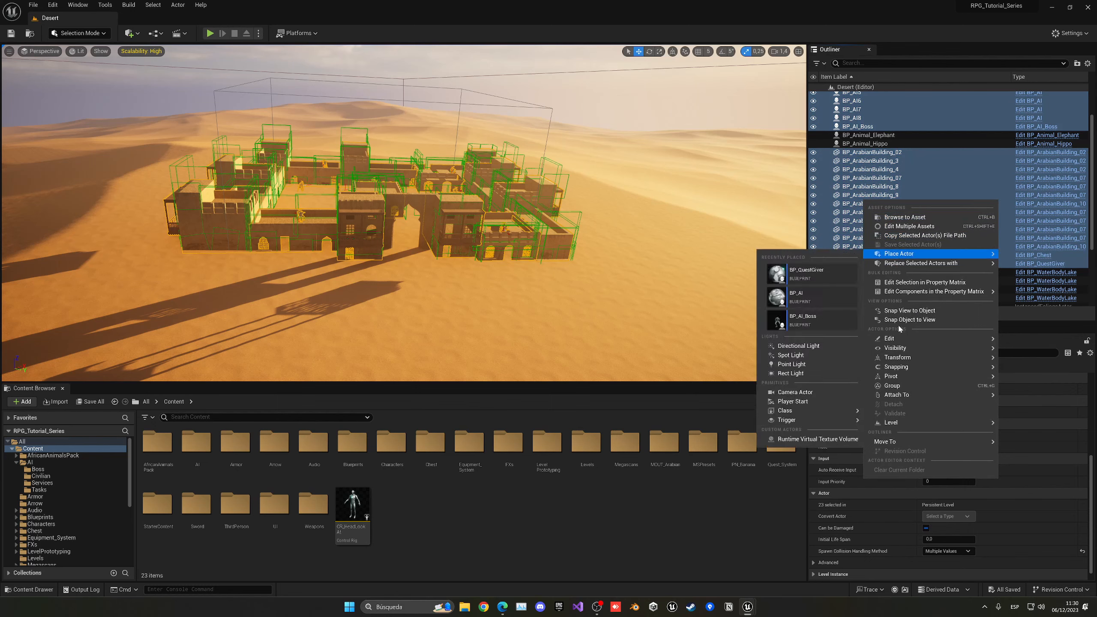
pyautogui.click(903, 386)
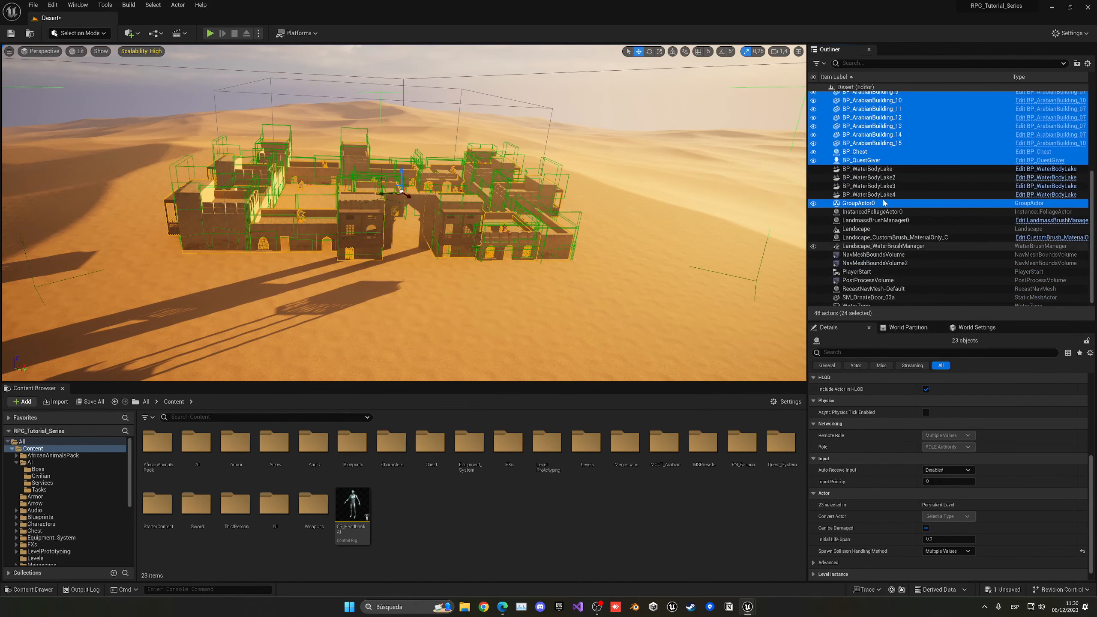
# Step: Test the fortress grouping by picking individual members, then clear the selection by picking the landscape
pyautogui.click(886, 177)
pyautogui.click(874, 108)
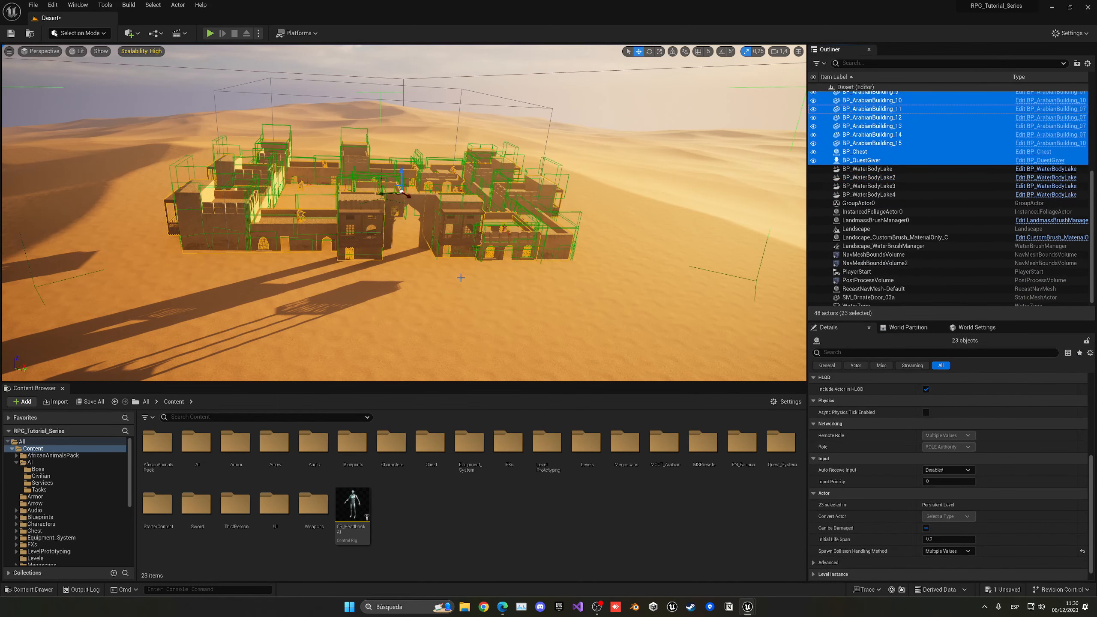
pyautogui.click(461, 278)
pyautogui.click(460, 238)
pyautogui.scroll(6, 878, 175)
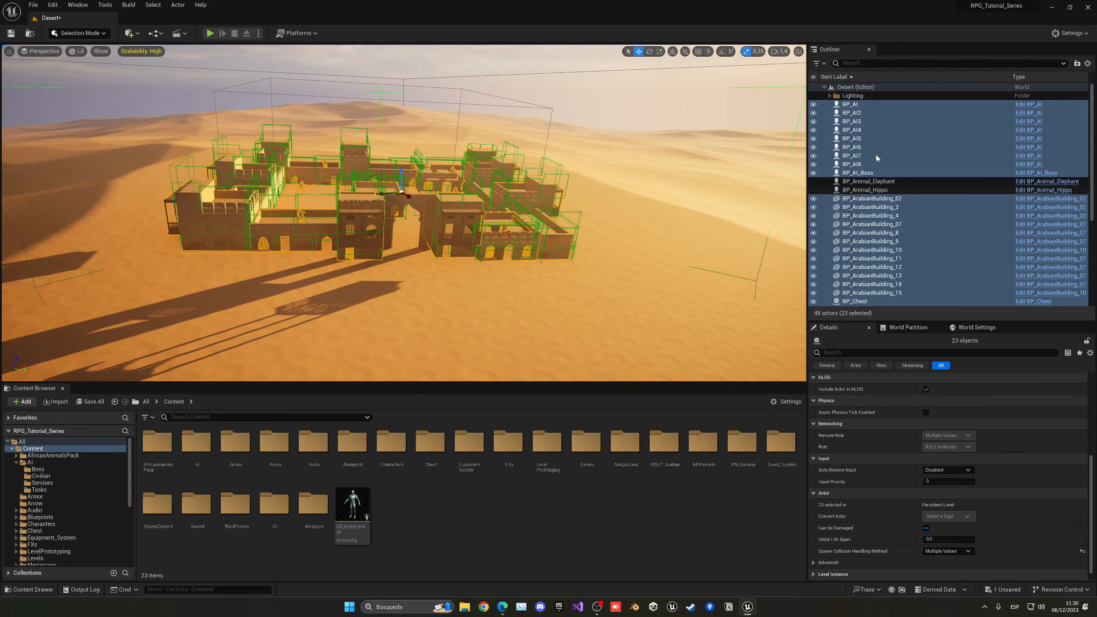
pyautogui.click(603, 211)
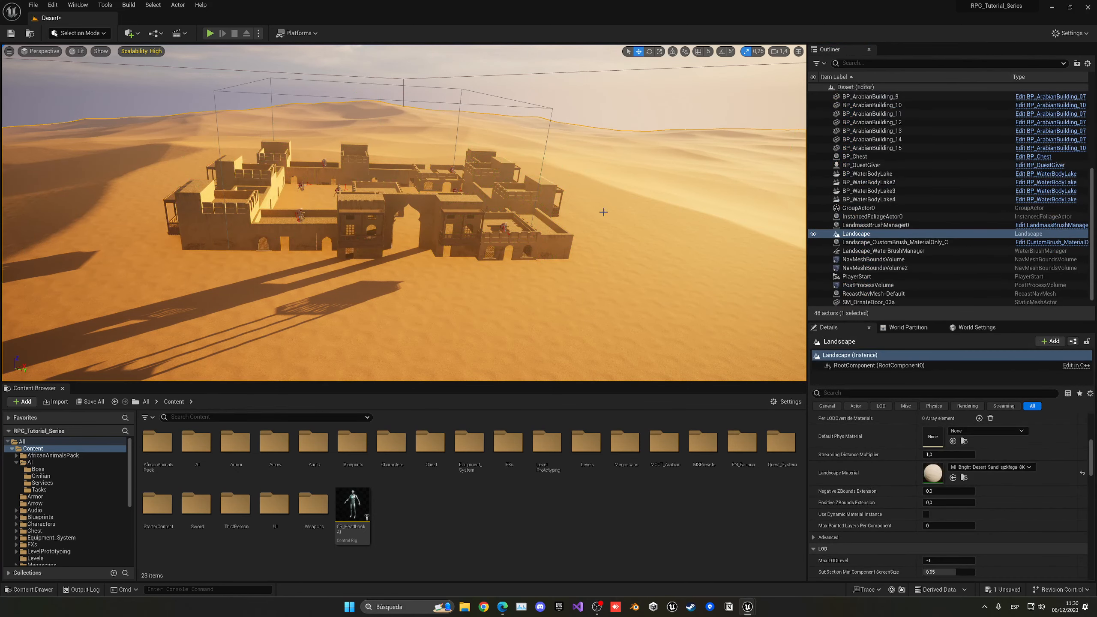
# Step: Select the whole fortress group through BP_ArabianBuilding_02 and put its actors in a new outliner folder
pyautogui.scroll(4, 926, 202)
pyautogui.click(890, 179)
pyautogui.scroll(1, 889, 179)
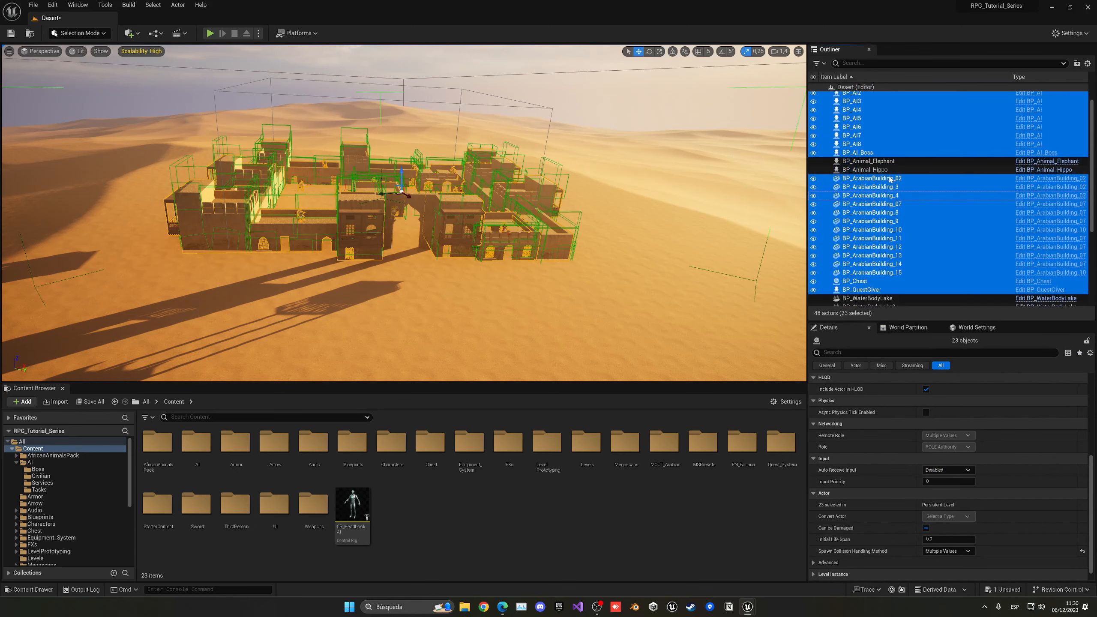
pyautogui.scroll(1, 890, 179)
pyautogui.click(1078, 63)
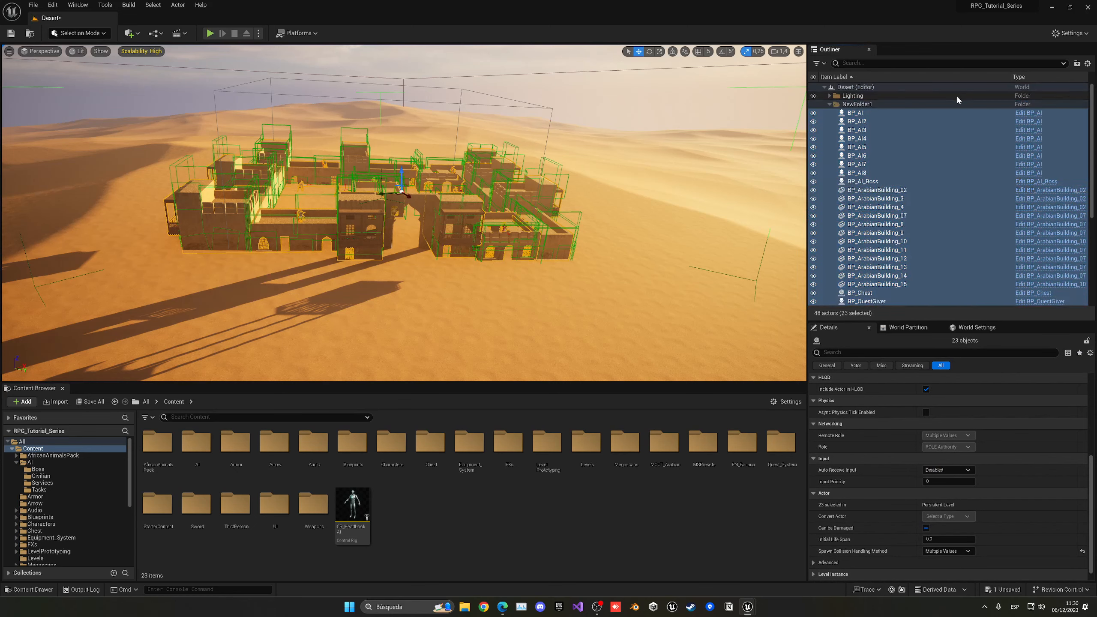
# Step: Rename the new folder as Fortress 1, collapse it and save the Desert level
pyautogui.click(855, 105)
pyautogui.click(858, 106)
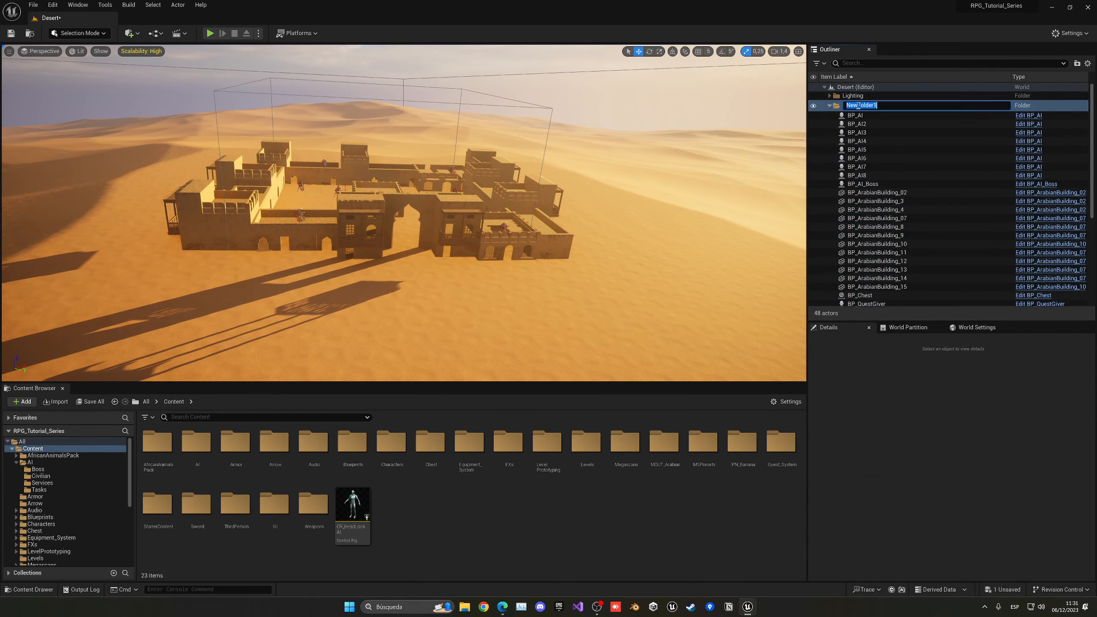
pyautogui.write('Fortress 1')
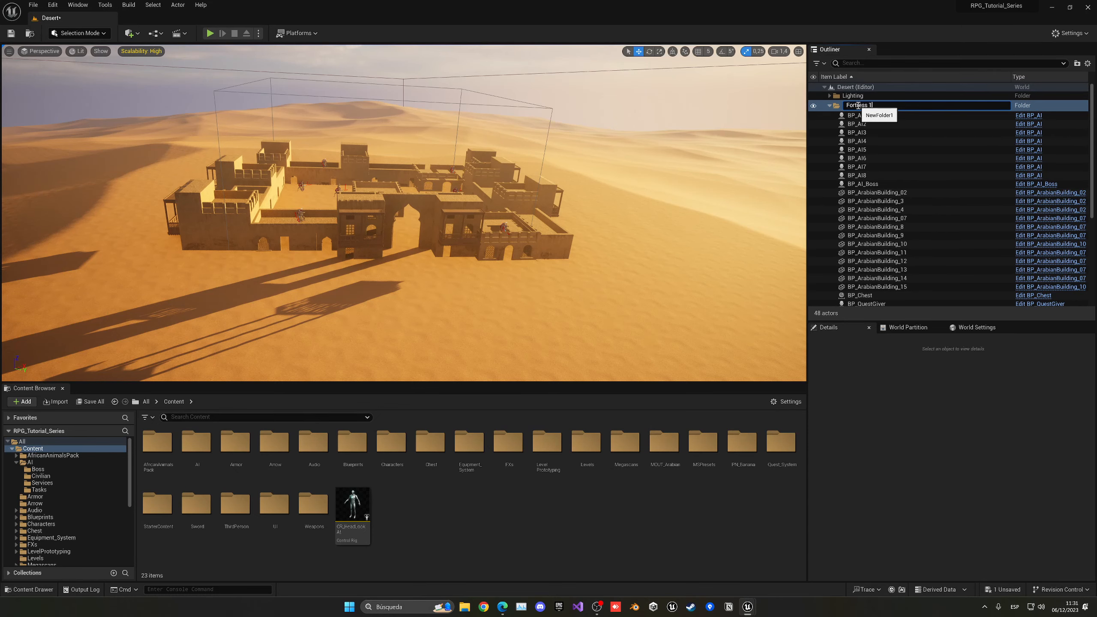
pyautogui.press('Return')
pyautogui.click(830, 96)
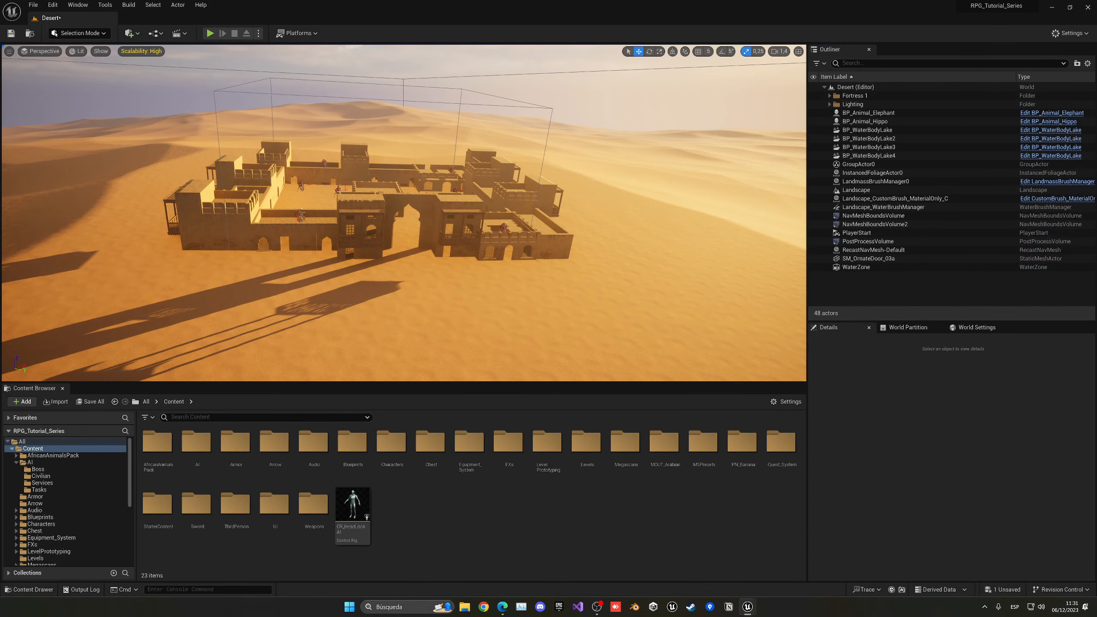
pyautogui.moveTo(570, 153); pyautogui.dragTo(557, 155, button='right')
pyautogui.hotkey('ctrl', 's')
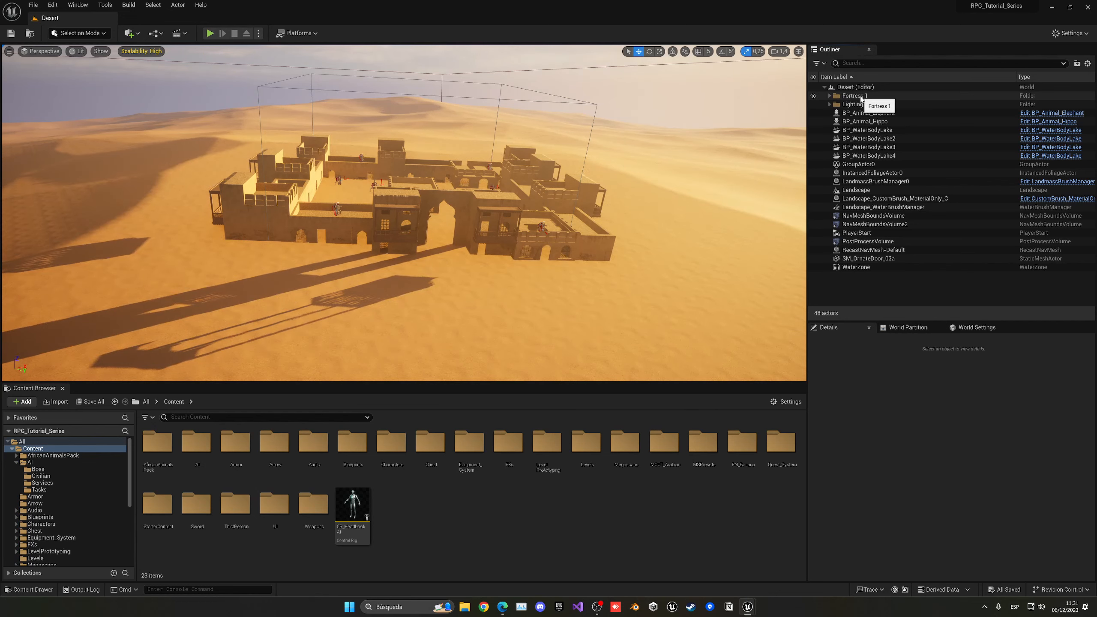
# Step: Duplicate the Fortress 1 folder together with all the actors it contains
pyautogui.click(853, 96)
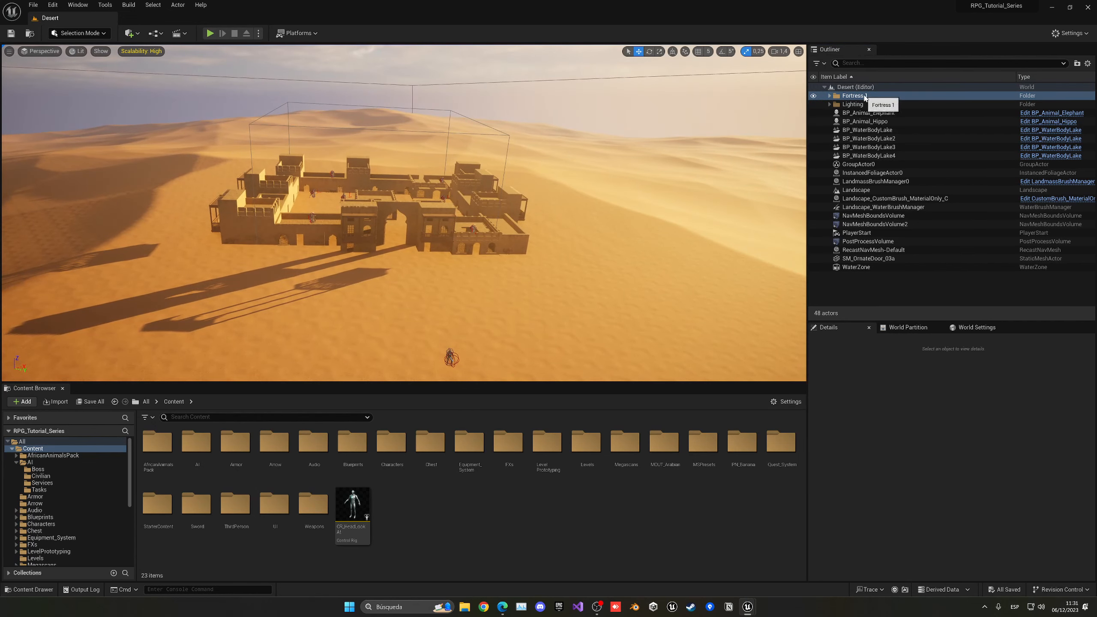
pyautogui.rightClick(863, 94)
pyautogui.click(897, 121)
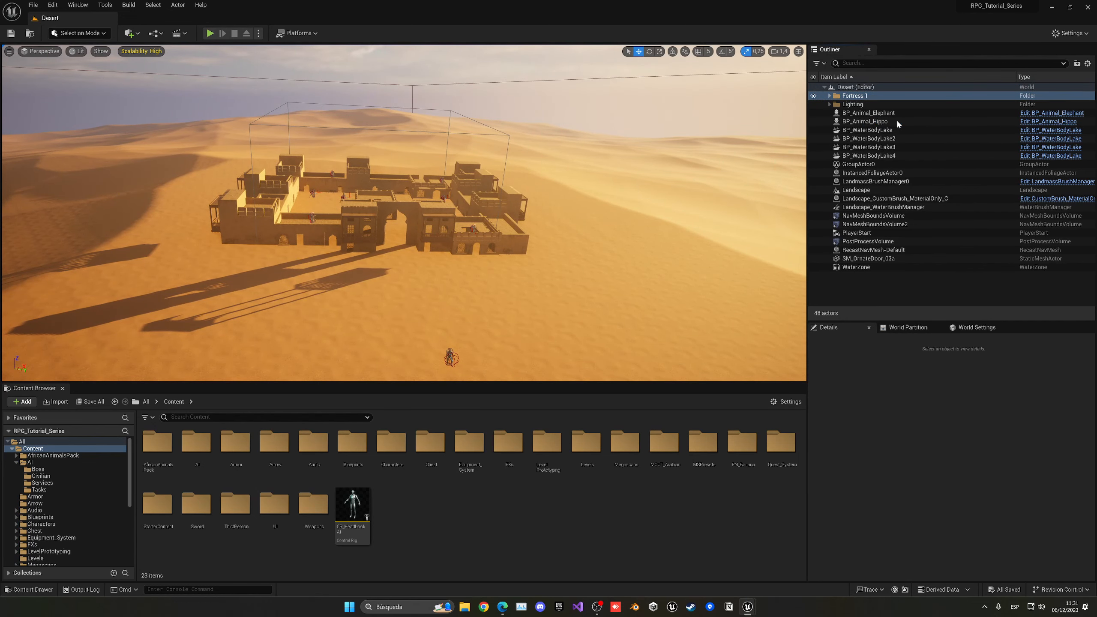
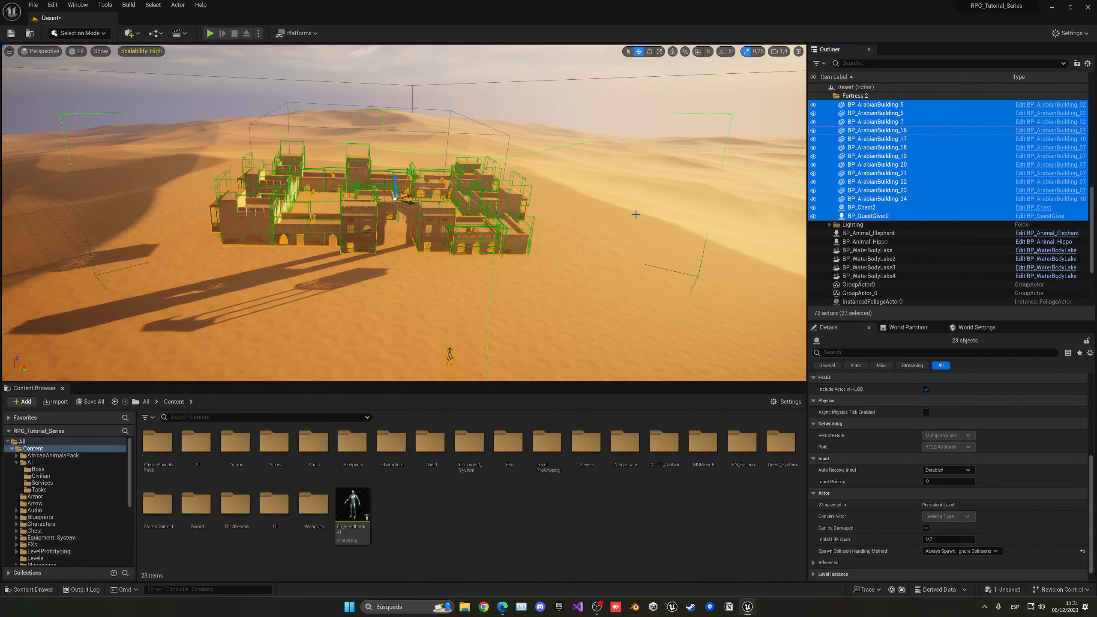
# Step: Move the duplicated fortress far across the desert to the open dunes between the lakes
pyautogui.press('s')
pyautogui.moveTo(636, 214); pyautogui.dragTo(799, 213, button='right')
pyautogui.scroll(10, 636, 214)
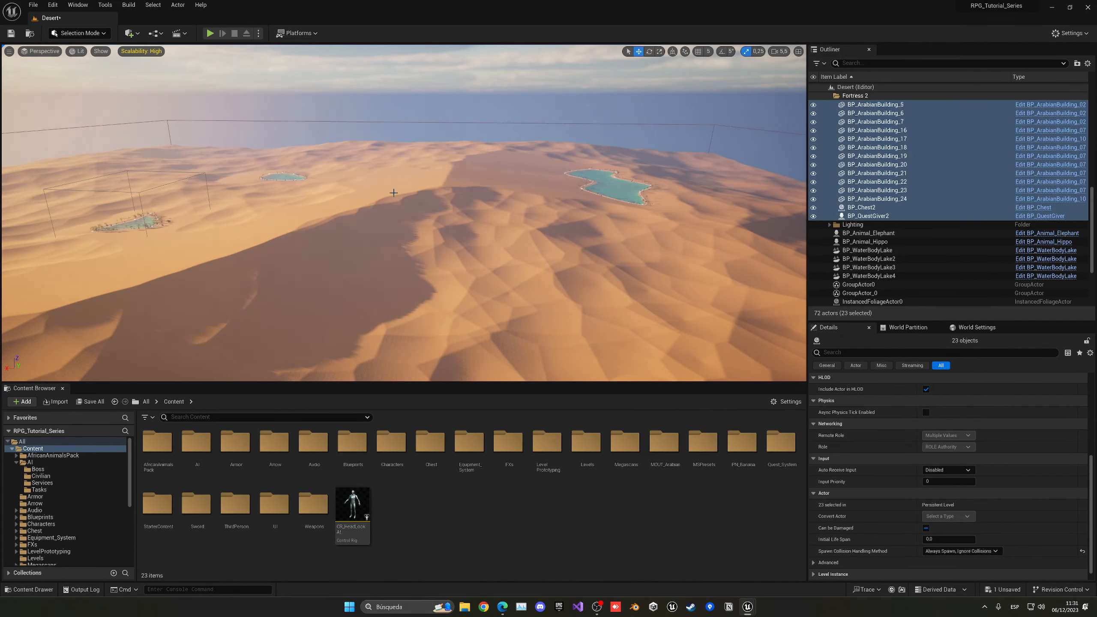
pyautogui.press('s')
pyautogui.moveTo(636, 215)
pyautogui.mouseDown(button='right')
pyautogui.moveTo(626, 222)
pyautogui.moveTo(644, 227)
pyautogui.moveTo(637, 233)
pyautogui.moveTo(692, 238)
pyautogui.moveTo(640, 236)
pyautogui.mouseUp(button='right')
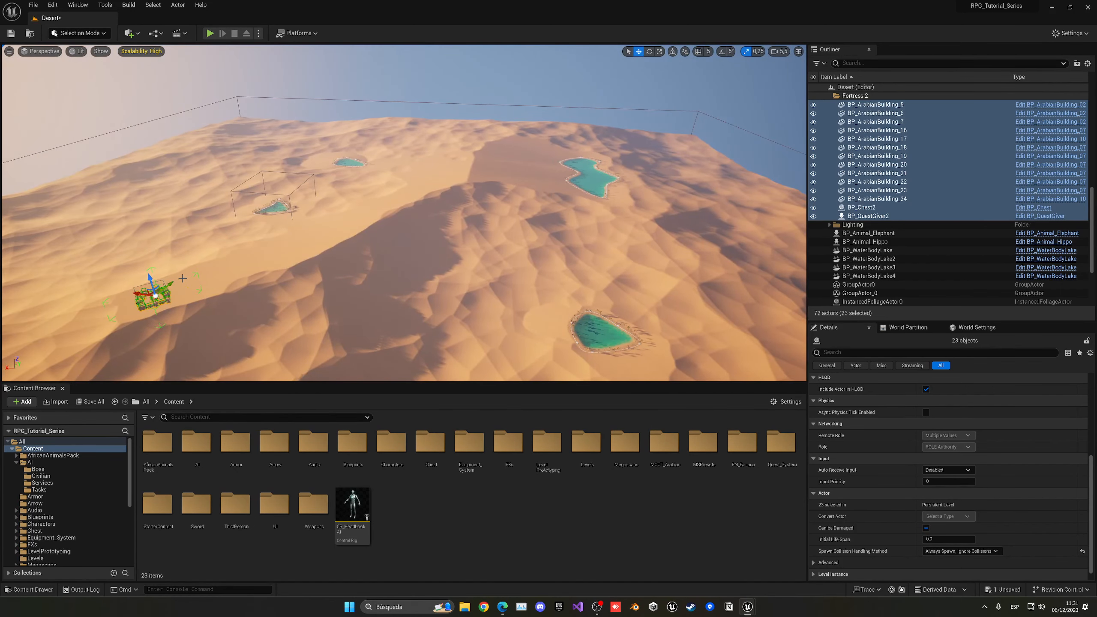
pyautogui.moveTo(170, 284); pyautogui.dragTo(435, 158)
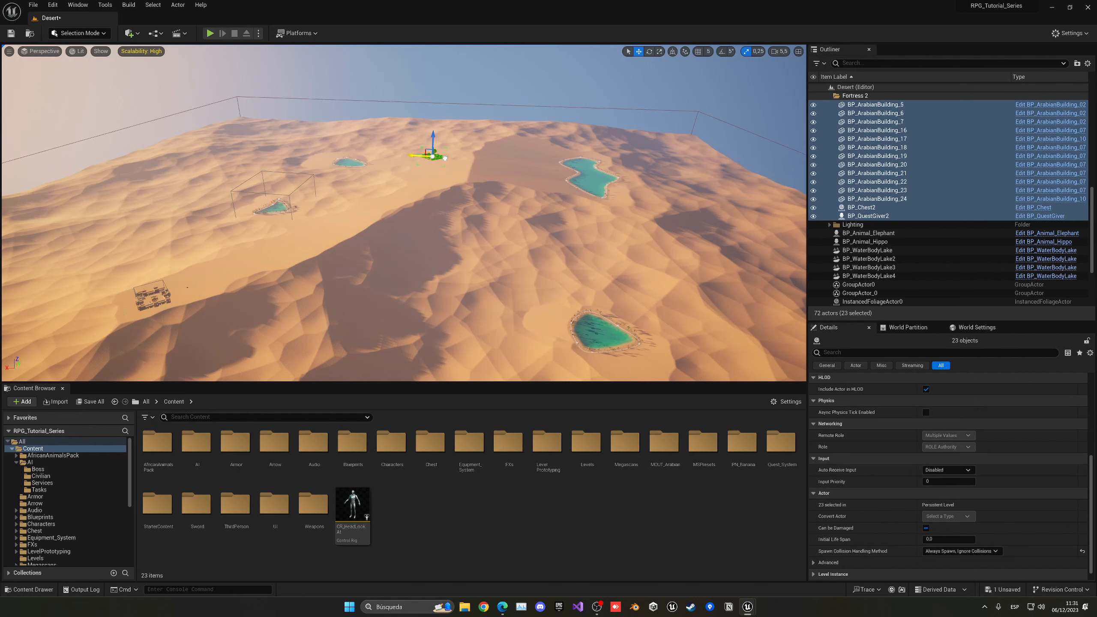
# Step: Shift the Fortress 2 actors along the dune onto a flatter stretch of sand at the new site
pyautogui.moveTo(474, 161); pyautogui.dragTo(397, 170, button='right')
pyautogui.press('w')
pyautogui.scroll(4, 474, 161)
pyautogui.press('w')
pyautogui.press('e')
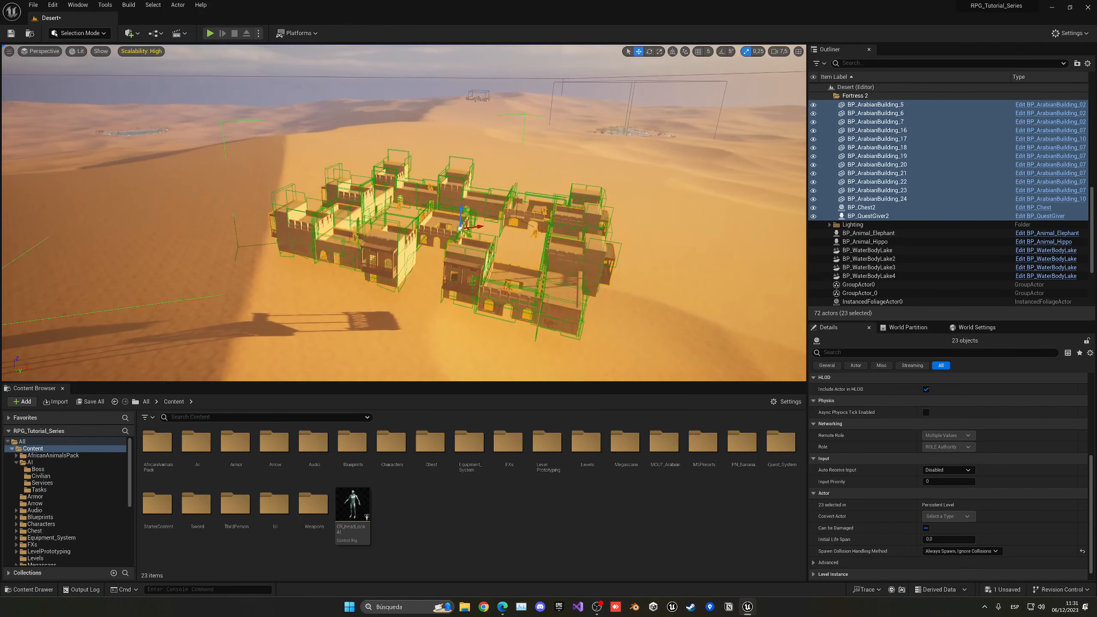
pyautogui.moveTo(470, 230); pyautogui.dragTo(476, 175)
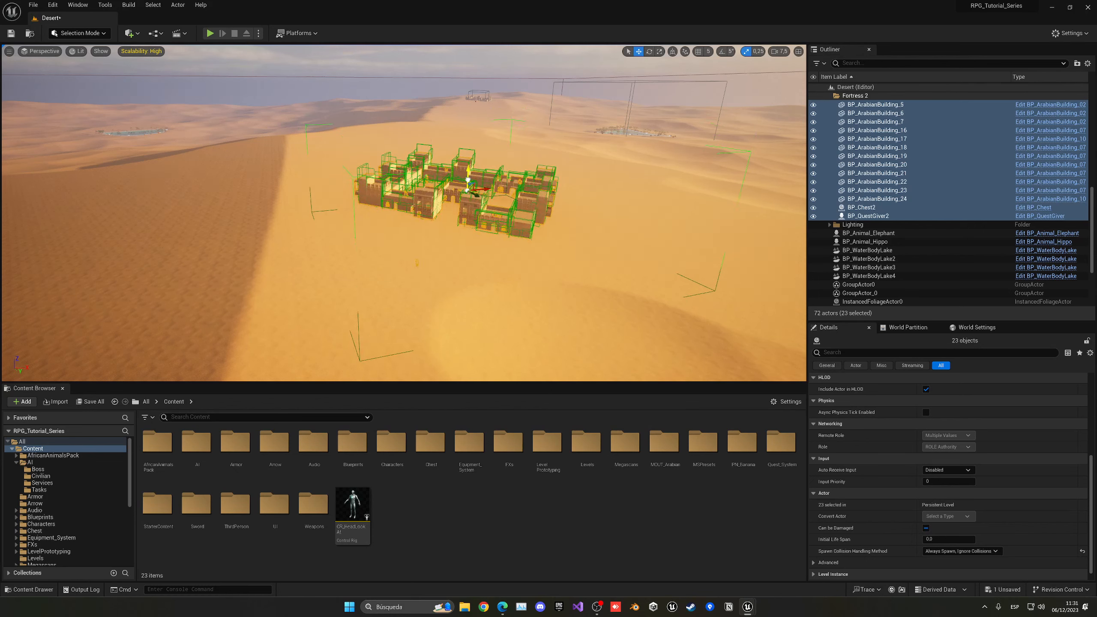
# Step: Inspect the duplicated fortress from ground level and from above to see how its walls meet the sand
pyautogui.press('w')
pyautogui.moveTo(476, 174); pyautogui.dragTo(497, 151, button='right')
pyautogui.press('s')
pyautogui.press('w')
pyautogui.press('s')
pyautogui.moveTo(389, 222); pyautogui.dragTo(389, 222, button='right')
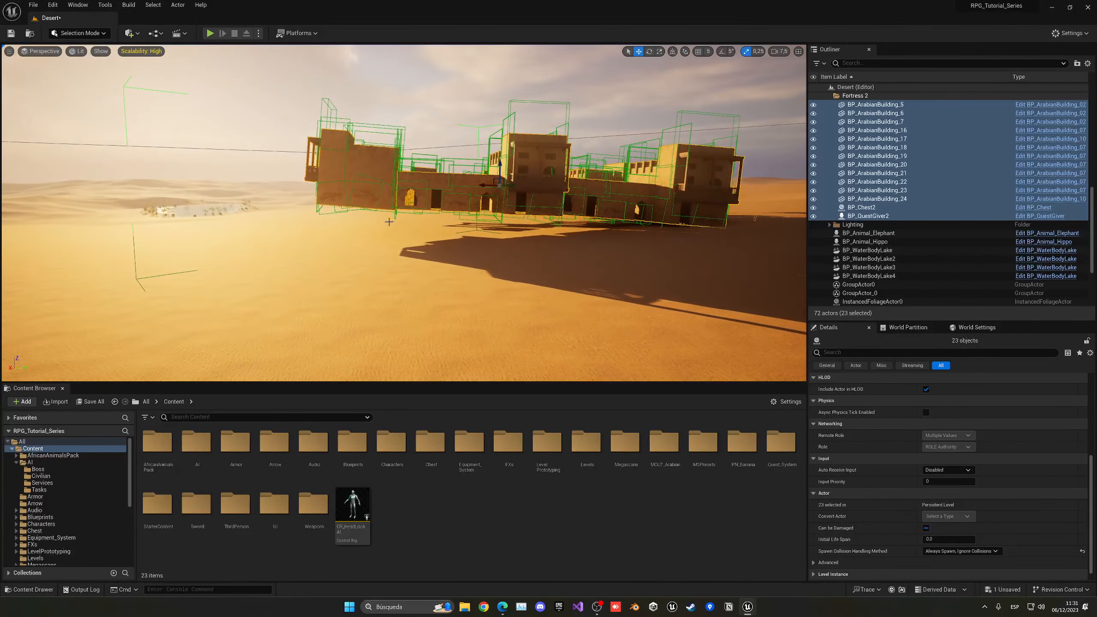
pyautogui.moveTo(484, 216); pyautogui.dragTo(475, 251, button='right')
pyautogui.press('e')
pyautogui.press('w')
pyautogui.press('s')
pyautogui.press('e')
pyautogui.press('w')
pyautogui.press('s')
# Step: Ungroup the Fortress 2 actors and pick the single guard BP_AI16 to check the separation
pyautogui.click(853, 192)
pyautogui.scroll(2, 853, 192)
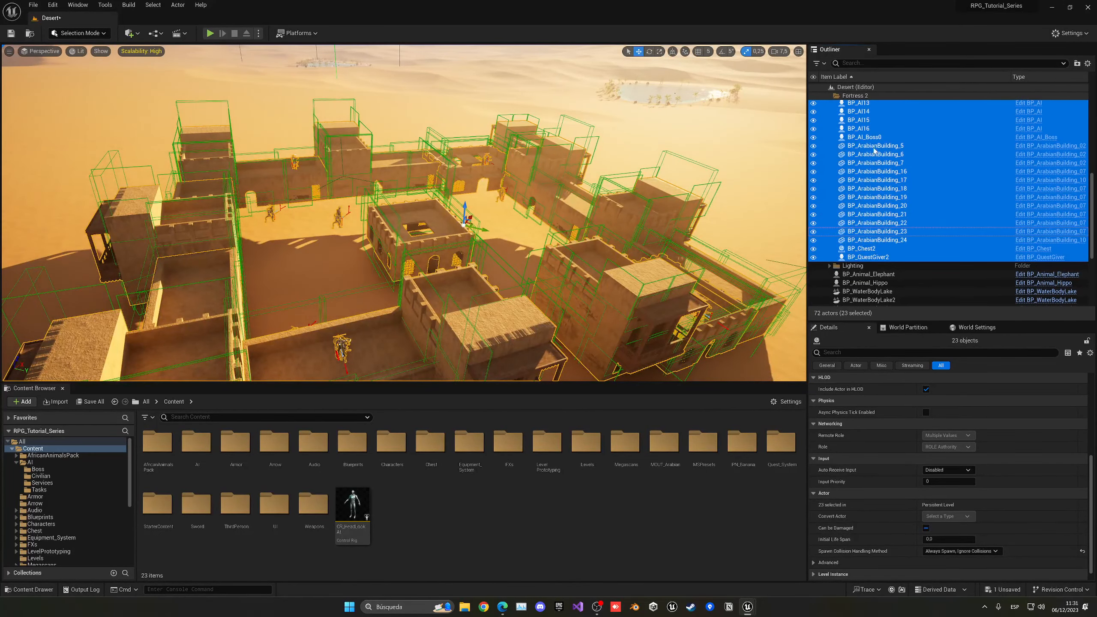
pyautogui.rightClick(876, 148)
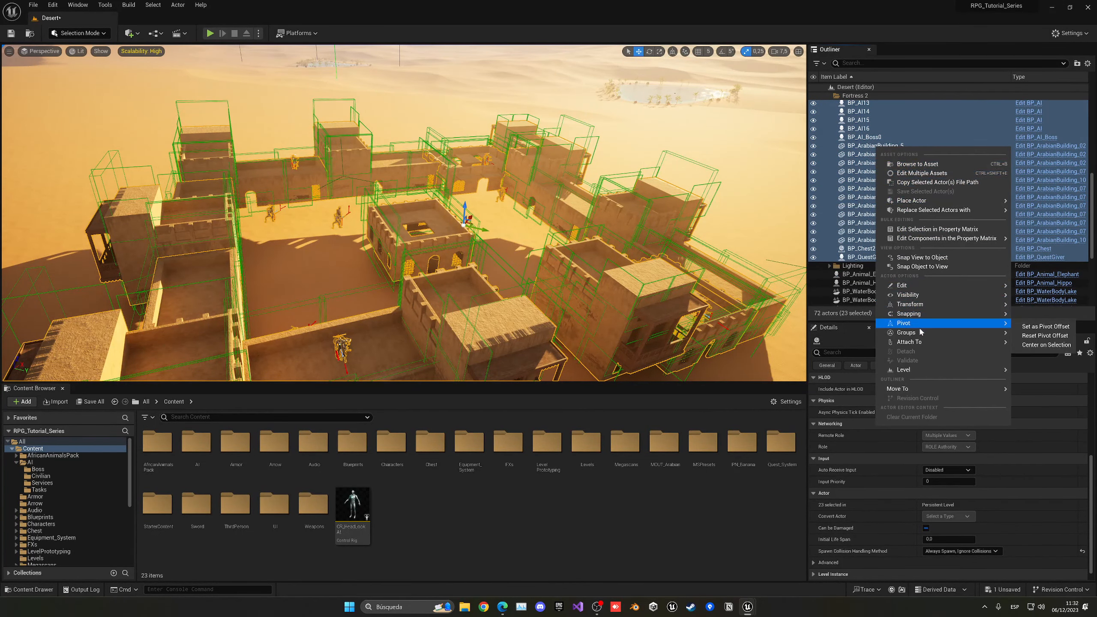
pyautogui.moveTo(950, 332)
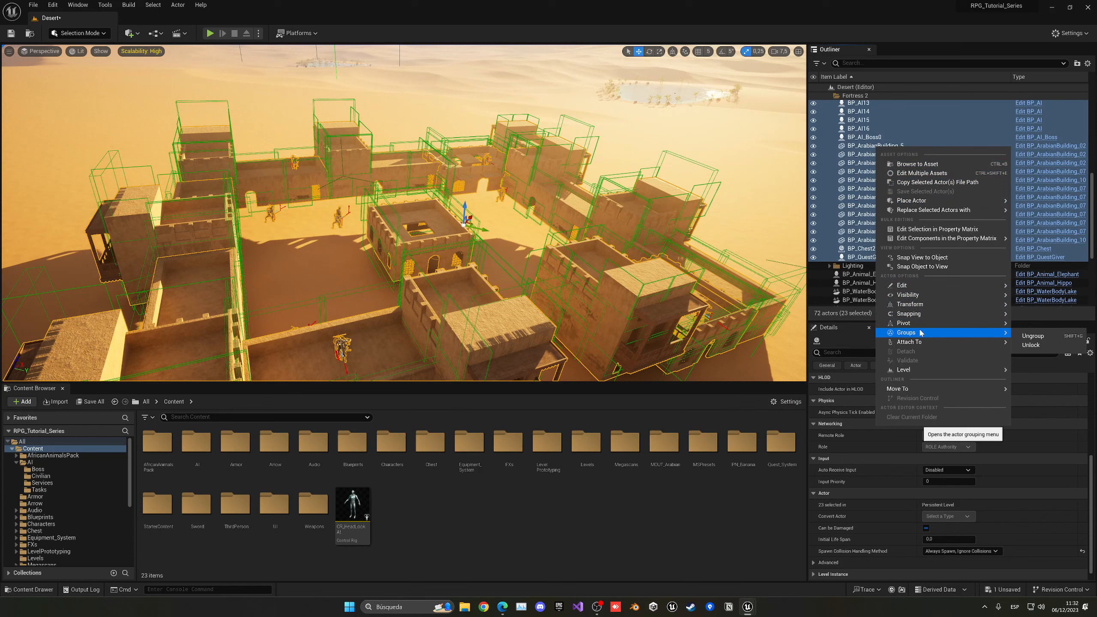
pyautogui.click(1034, 336)
pyautogui.click(868, 128)
pyautogui.scroll(4, 870, 156)
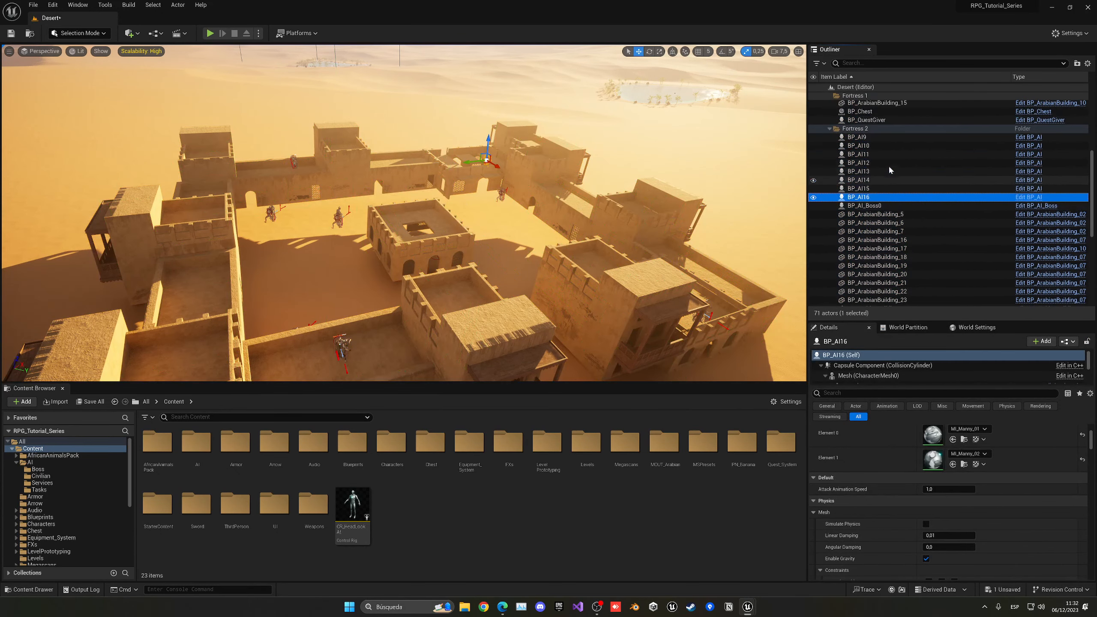
# Step: Select the Fortress 2 buildings BP_ArabianBuilding_5 through BP_ArabianBuilding_24 together with BP_Chest2
pyautogui.click(865, 137)
pyautogui.click(875, 213)
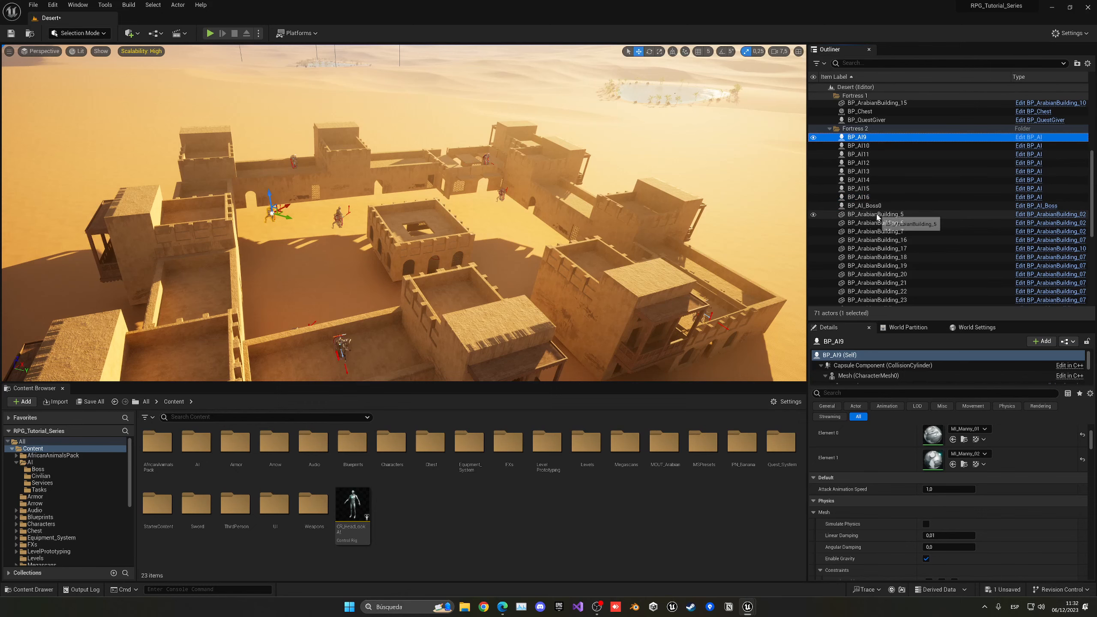
pyautogui.scroll(-2, 876, 216)
pyautogui.keyDown('shift'); pyautogui.click(877, 262); pyautogui.keyUp('shift')
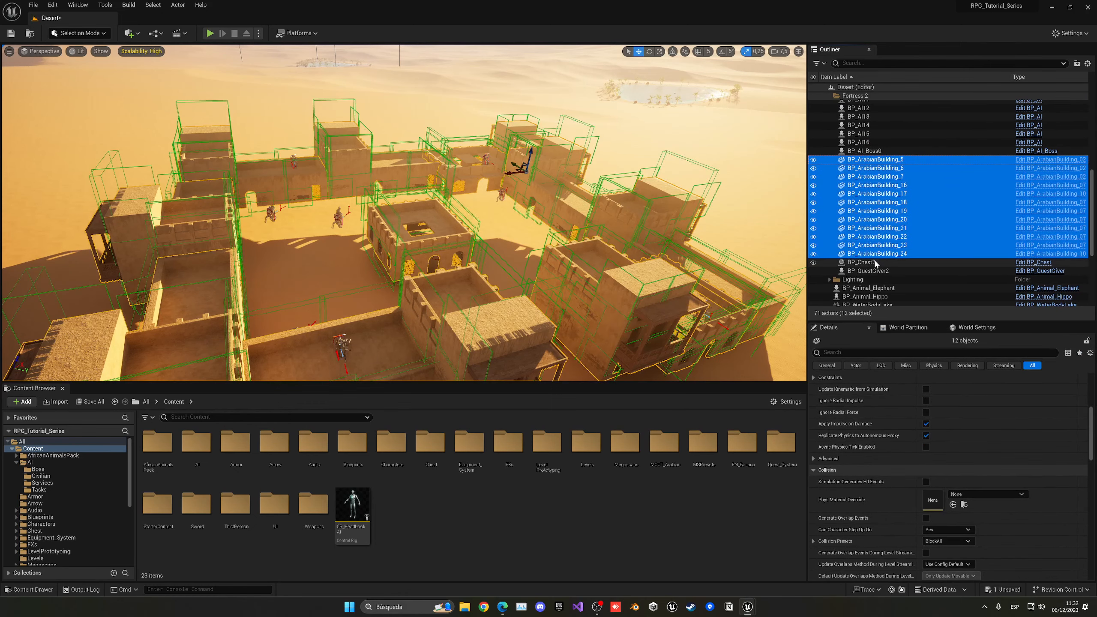
# Step: Rotate the selected buildings and chest slightly to follow the slope and lower them into the sand
pyautogui.moveTo(561, 207); pyautogui.dragTo(501, 199, button='right')
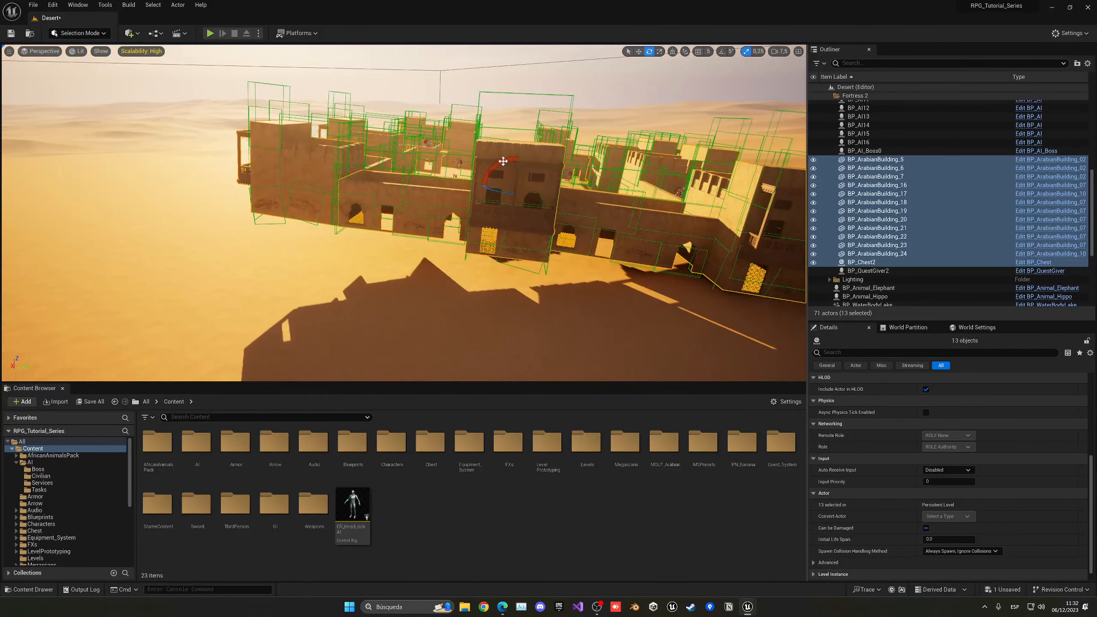
pyautogui.moveTo(487, 161)
pyautogui.mouseDown()
pyautogui.moveTo(504, 158)
pyautogui.moveTo(492, 159)
pyautogui.mouseUp()
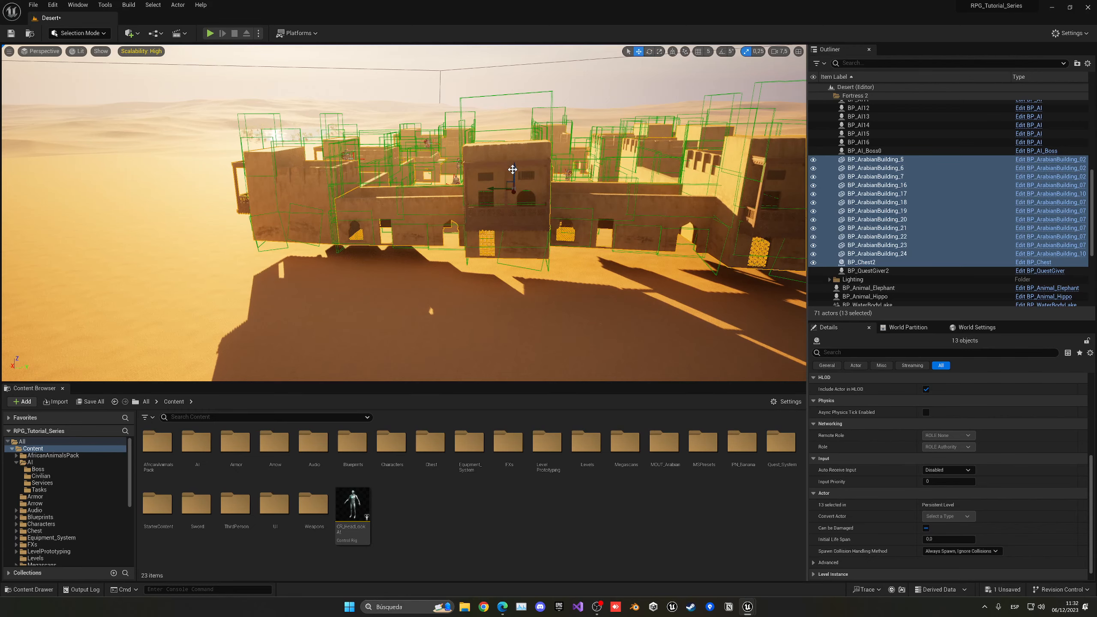
pyautogui.moveTo(512, 171); pyautogui.dragTo(510, 188)
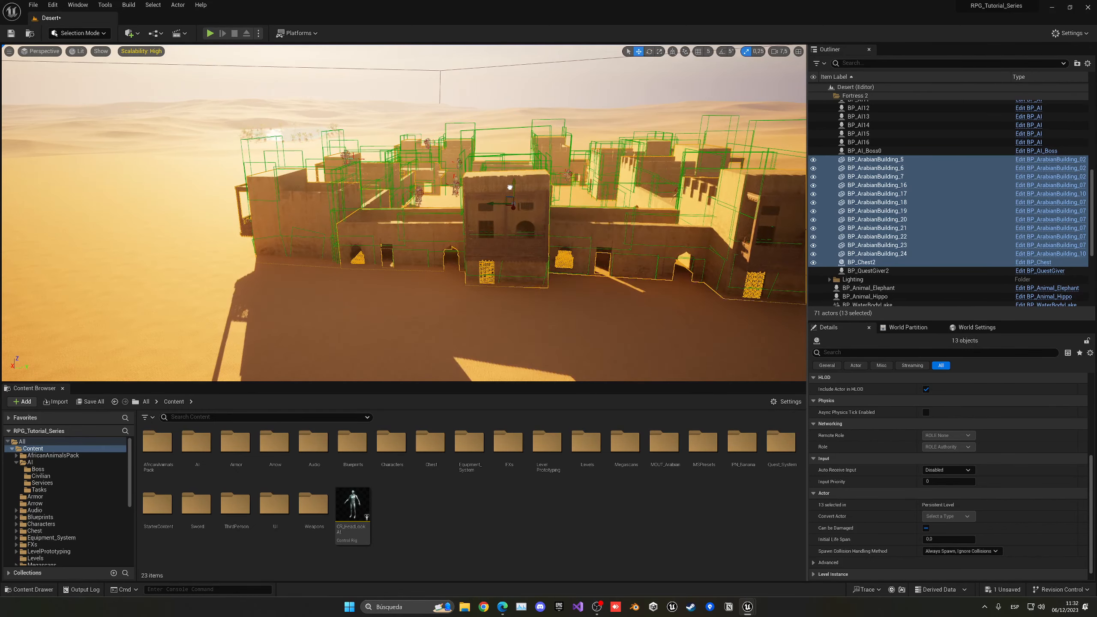
pyautogui.moveTo(510, 188); pyautogui.dragTo(401, 186, button='right')
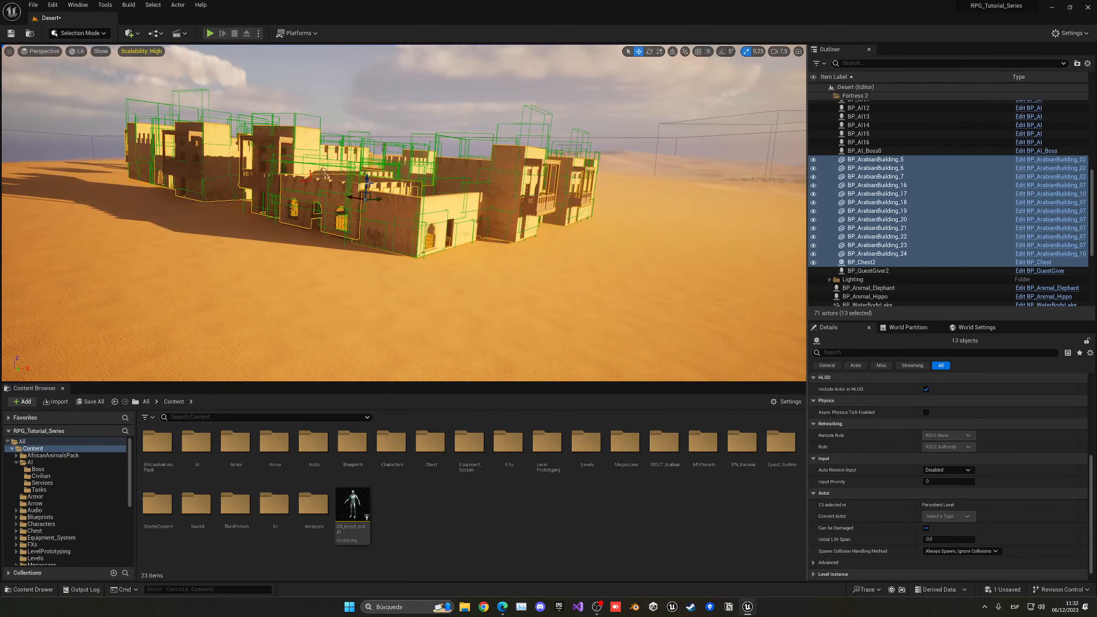
pyautogui.moveTo(365, 181); pyautogui.dragTo(365, 185)
# Step: Try to snap the Fortress 2 guards BP_AI9 through BP_AI_Boss0 down to the floor
pyautogui.moveTo(366, 185); pyautogui.dragTo(242, 216, button='right')
pyautogui.scroll(3, 864, 195)
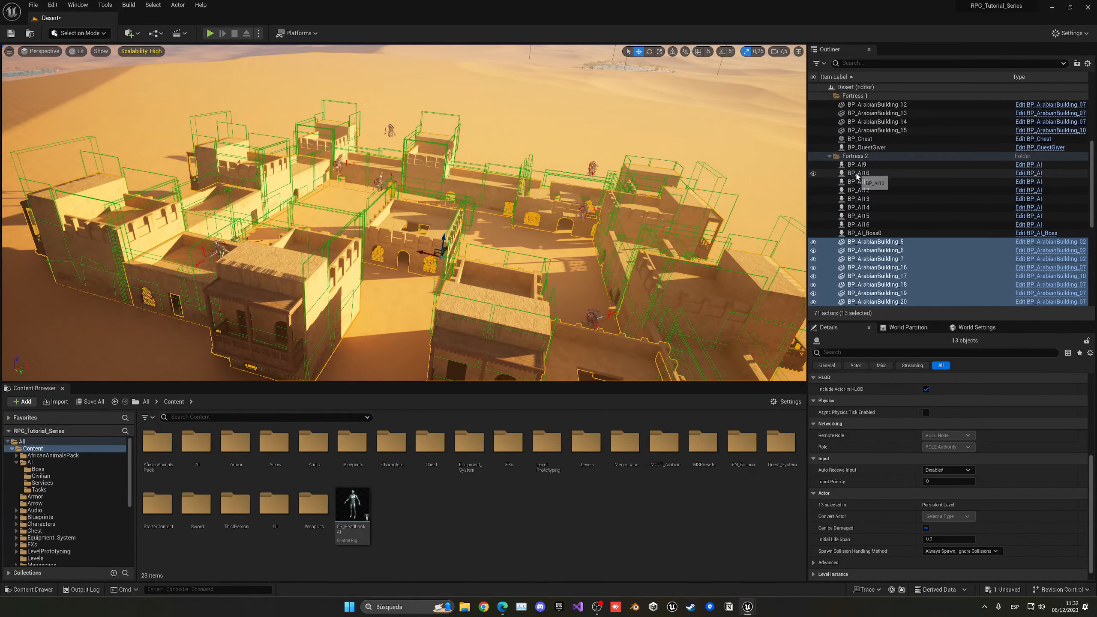
pyautogui.click(858, 164)
pyautogui.keyDown('shift'); pyautogui.click(832, 234); pyautogui.keyUp('shift')
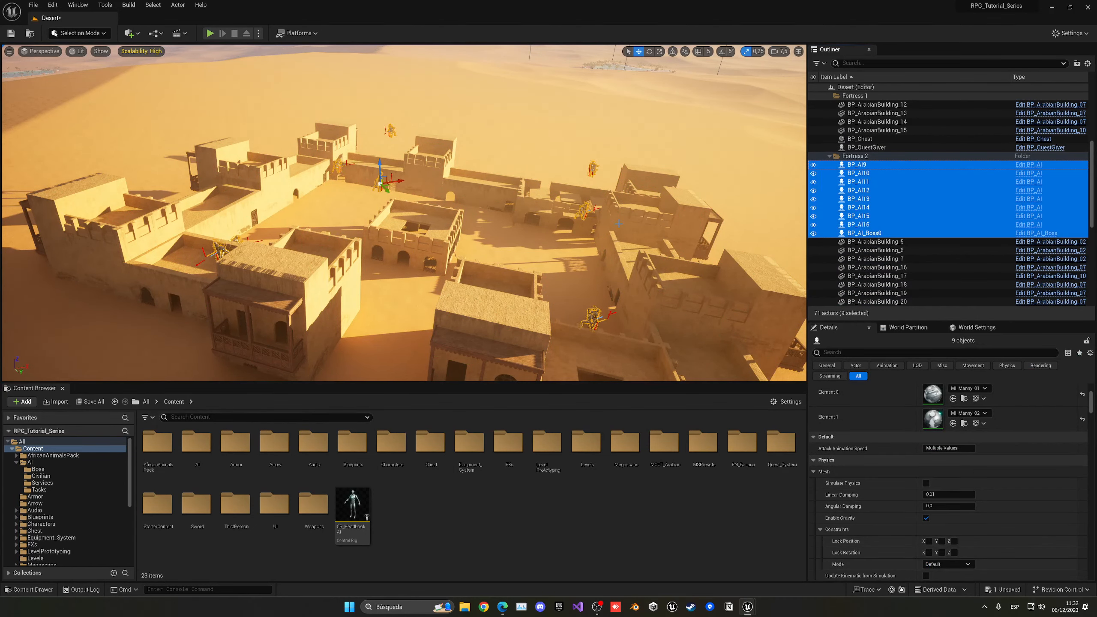
pyautogui.press('End')
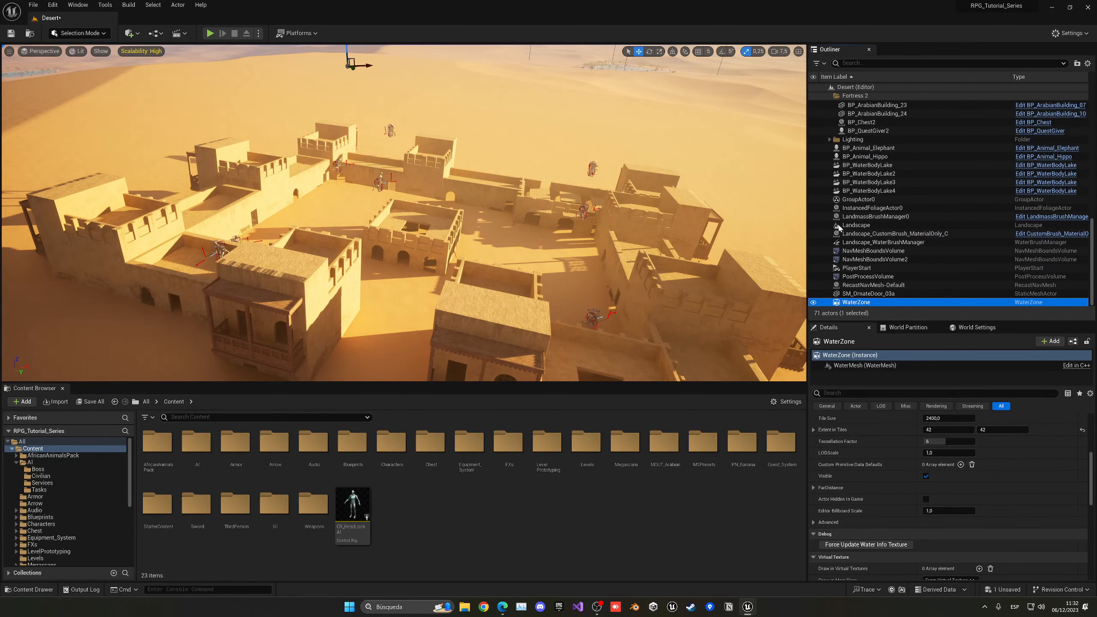
# Step: Snap the Fortress 2 guards BP_AI9 and BP_AI10 individually down to the floor
pyautogui.scroll(10, 860, 216)
pyautogui.click(867, 121)
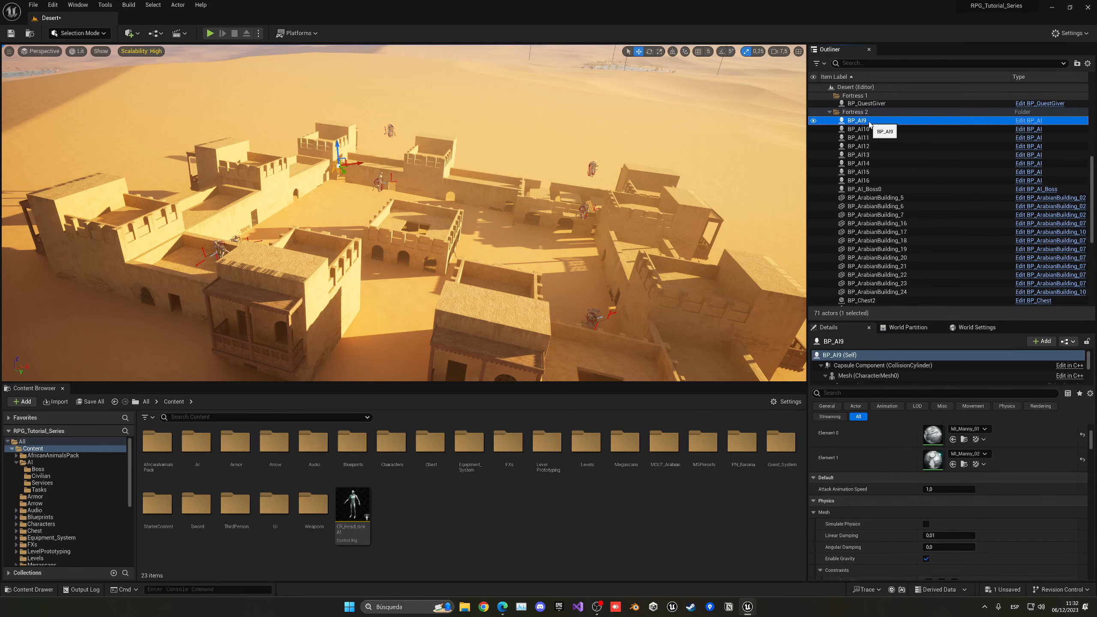
pyautogui.press('w')
pyautogui.moveTo(551, 221)
pyautogui.mouseDown(button='right')
pyautogui.moveTo(554, 212)
pyautogui.moveTo(551, 220)
pyautogui.mouseUp(button='right')
pyautogui.press('s')
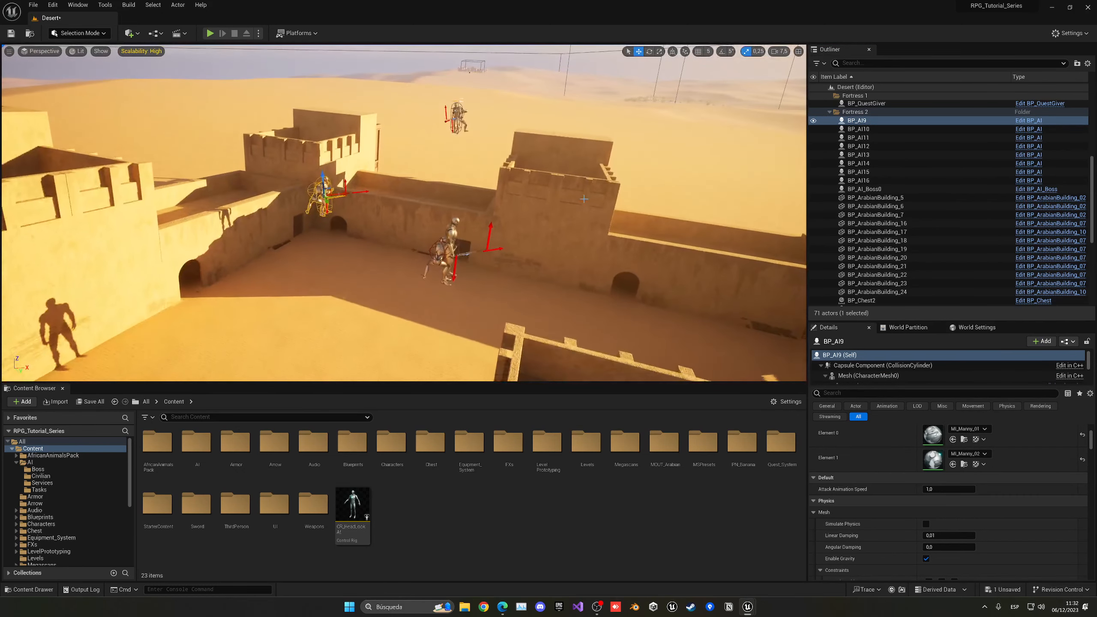
pyautogui.click(880, 129)
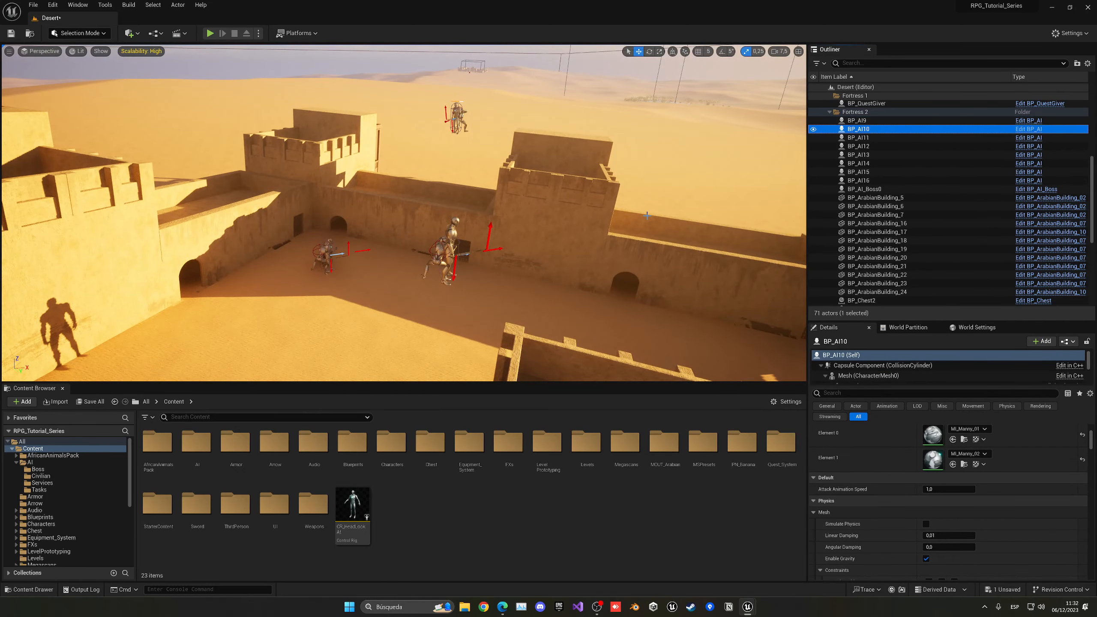
pyautogui.press('End')
pyautogui.scroll(9, 862, 216)
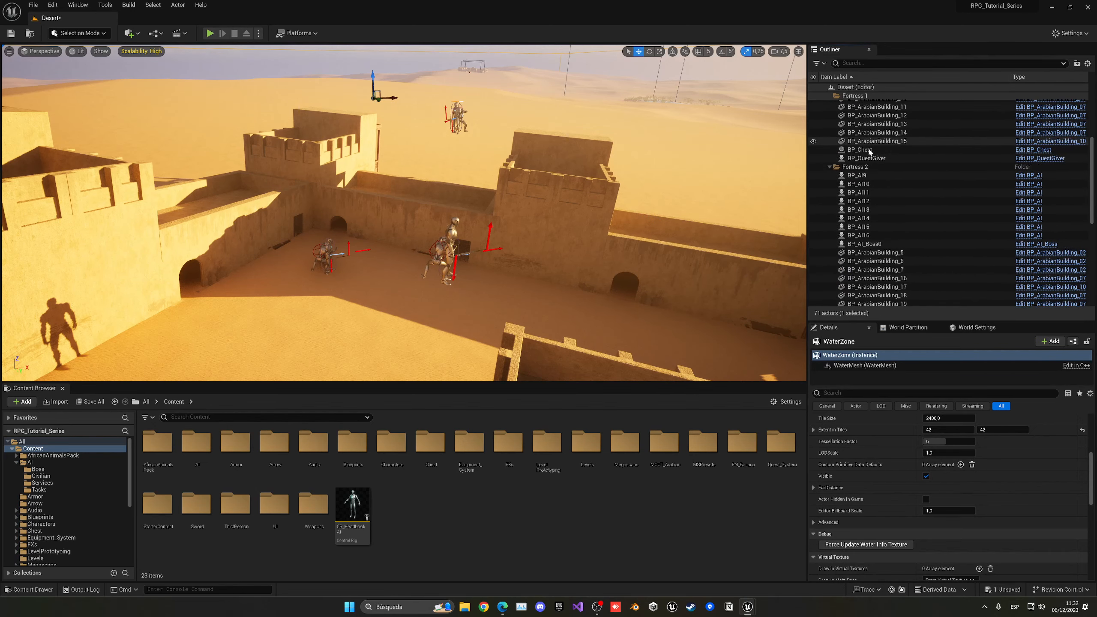
pyautogui.click(859, 183)
pyautogui.press('f')
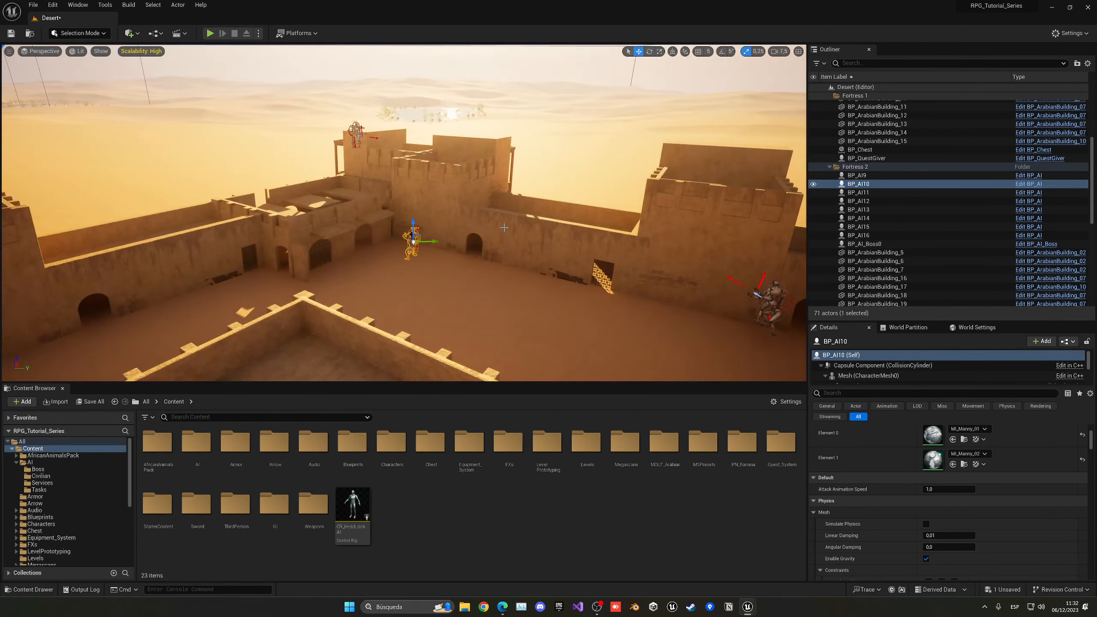
# Step: Snap the remaining Fortress 2 guards BP_AI11 through BP_AI16 and BP_AI_Boss0 to the floor one by one
pyautogui.click(861, 194)
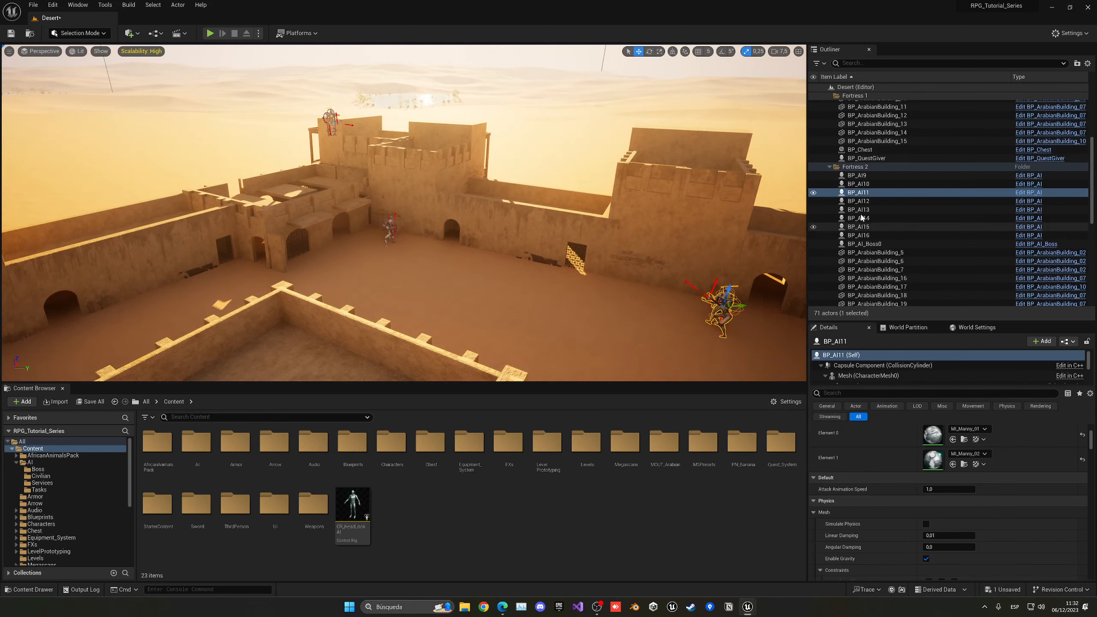
pyautogui.doubleClick(860, 201)
pyautogui.moveTo(681, 230); pyautogui.dragTo(761, 235, button='right')
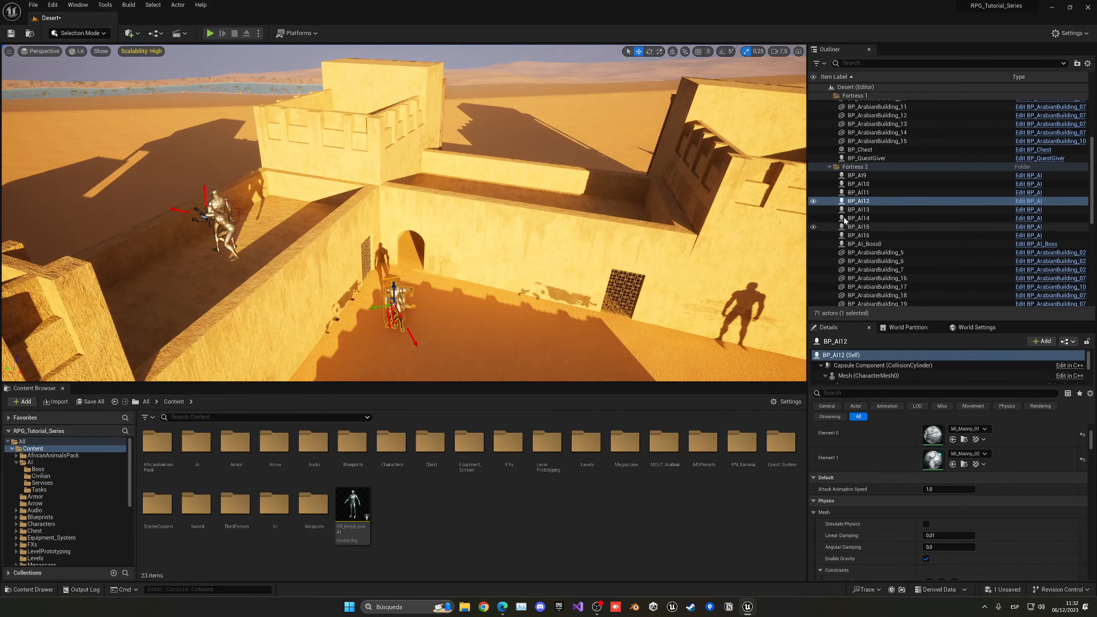
pyautogui.doubleClick(860, 210)
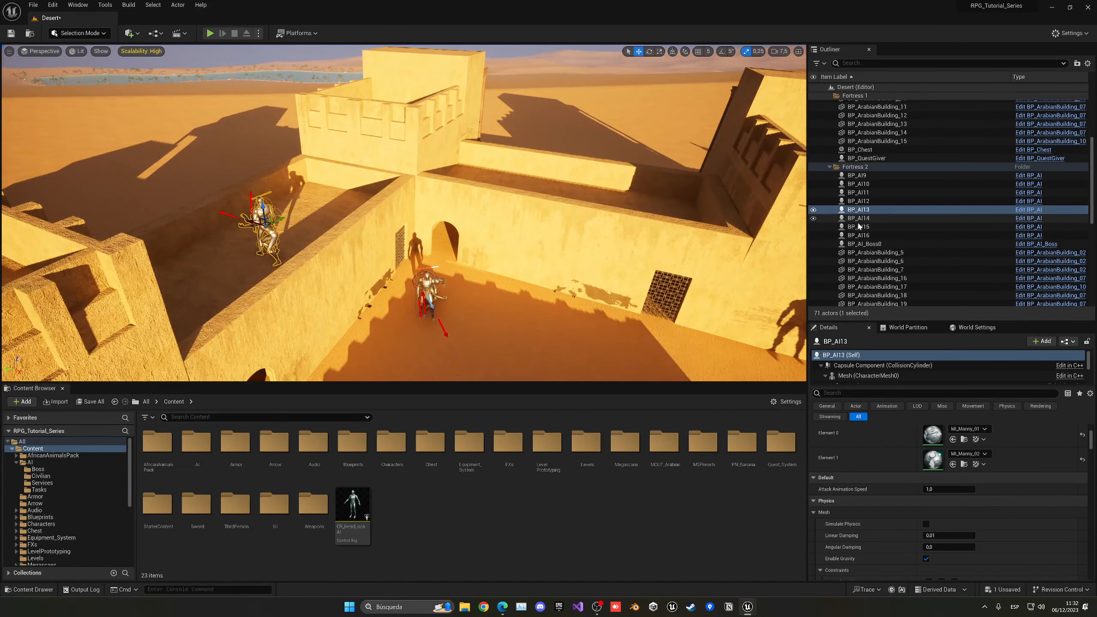
pyautogui.doubleClick(860, 218)
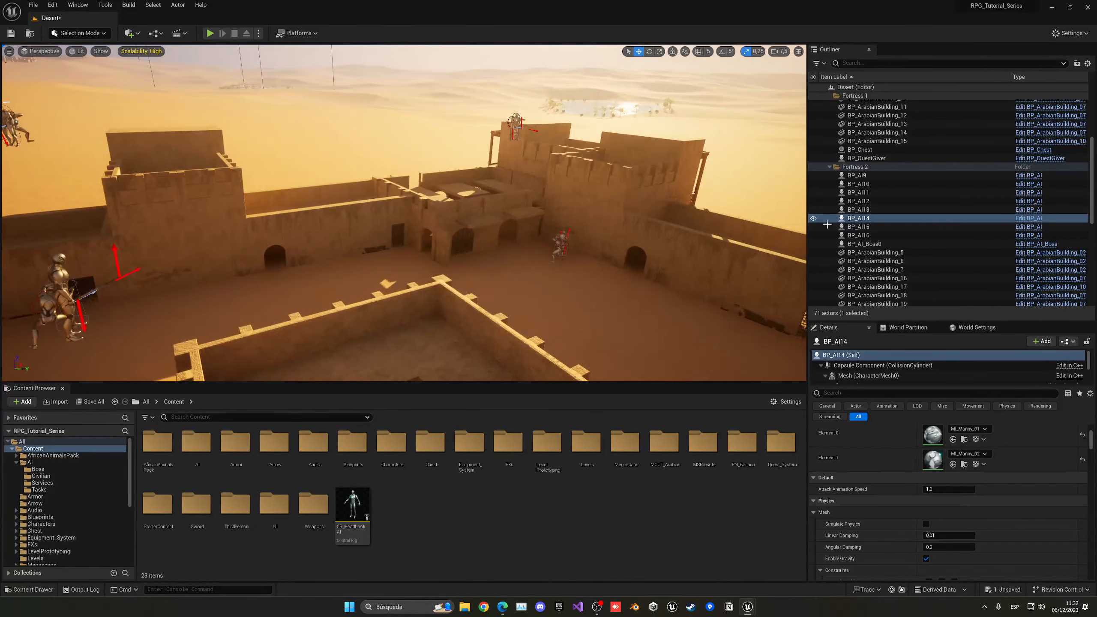
pyautogui.doubleClick(859, 227)
pyautogui.doubleClick(858, 236)
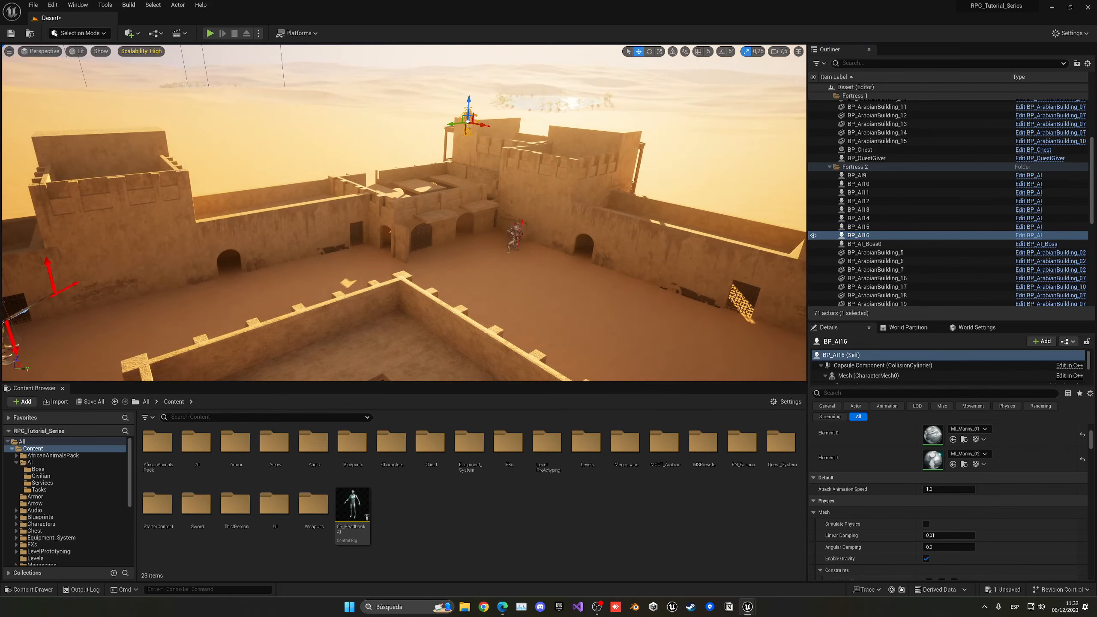
pyautogui.doubleClick(862, 244)
pyautogui.press('End')
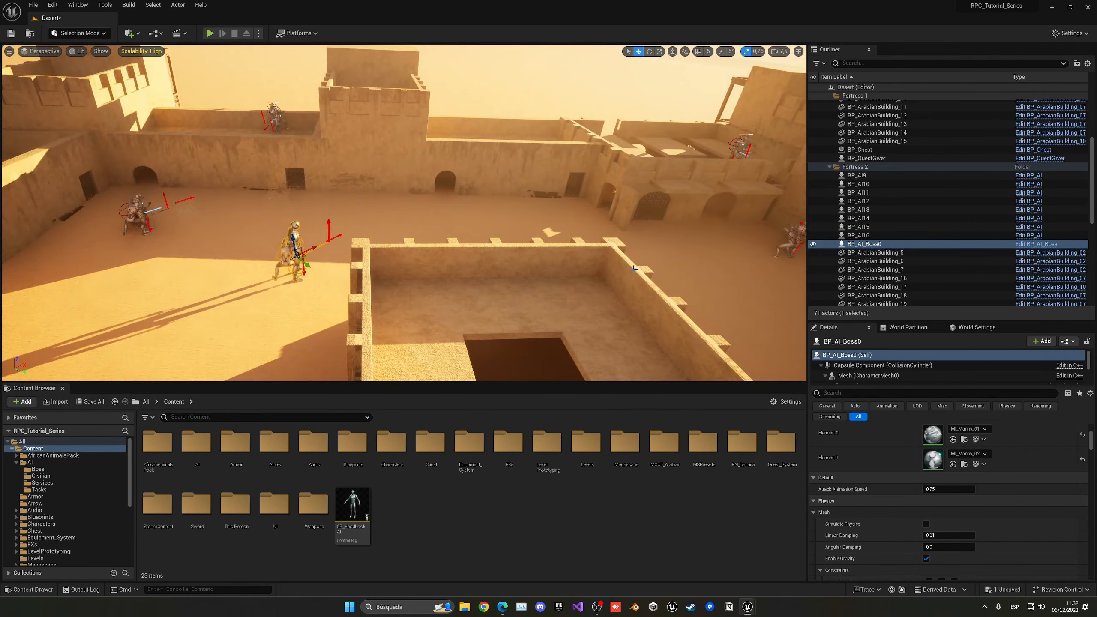
# Step: Snap the second fortress's quest giver BP_QuestGiver2 down onto the sand
pyautogui.scroll(-5, 933, 245)
pyautogui.doubleClick(890, 254)
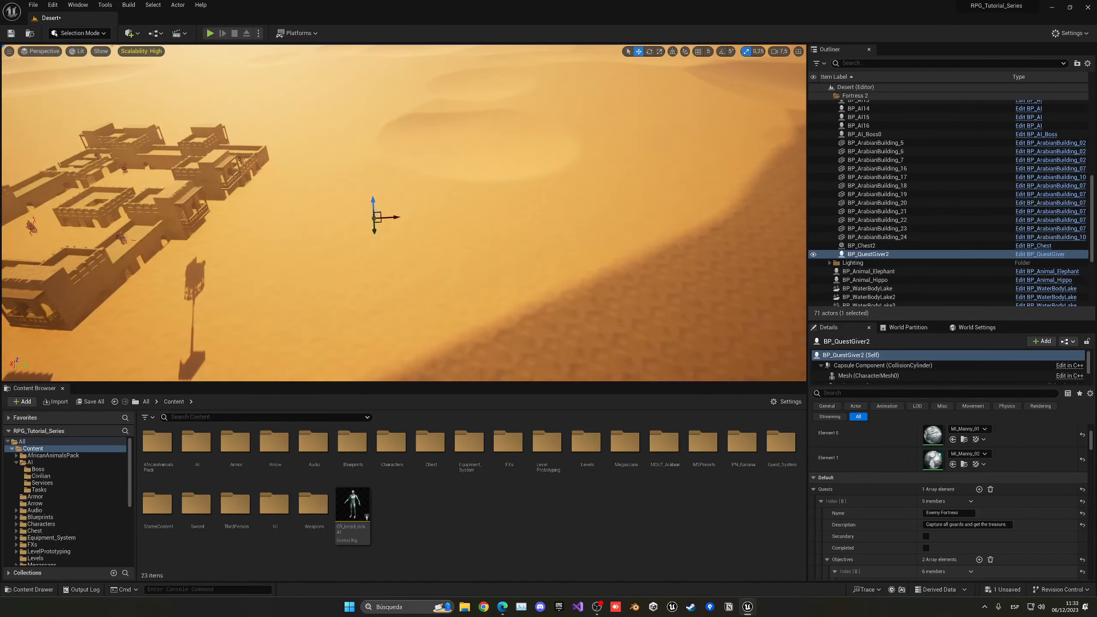
pyautogui.moveTo(421, 200); pyautogui.dragTo(411, 200, button='right')
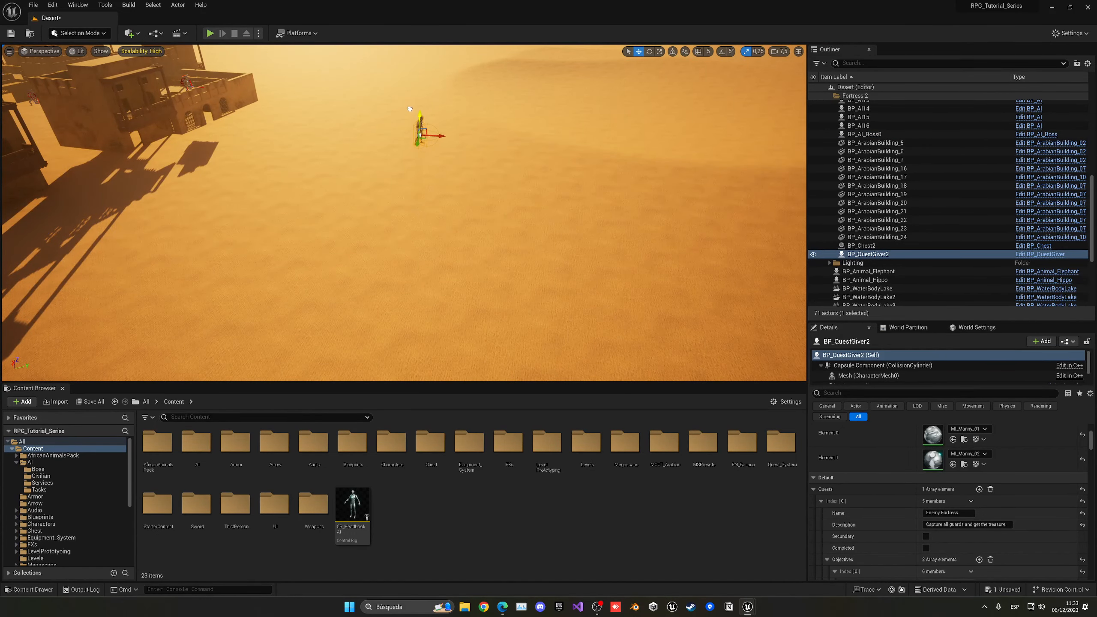
# Step: Inspect the central building of Fortress 2 and the chest inside it, and save the Desert level
pyautogui.moveTo(409, 108); pyautogui.dragTo(277, 97, button='right')
pyautogui.press('w')
pyautogui.scroll(-2, 409, 108)
pyautogui.press('s')
pyautogui.moveTo(409, 130); pyautogui.dragTo(457, 148, button='right')
pyautogui.scroll(-2, 457, 148)
pyautogui.press('w')
pyautogui.click(456, 148)
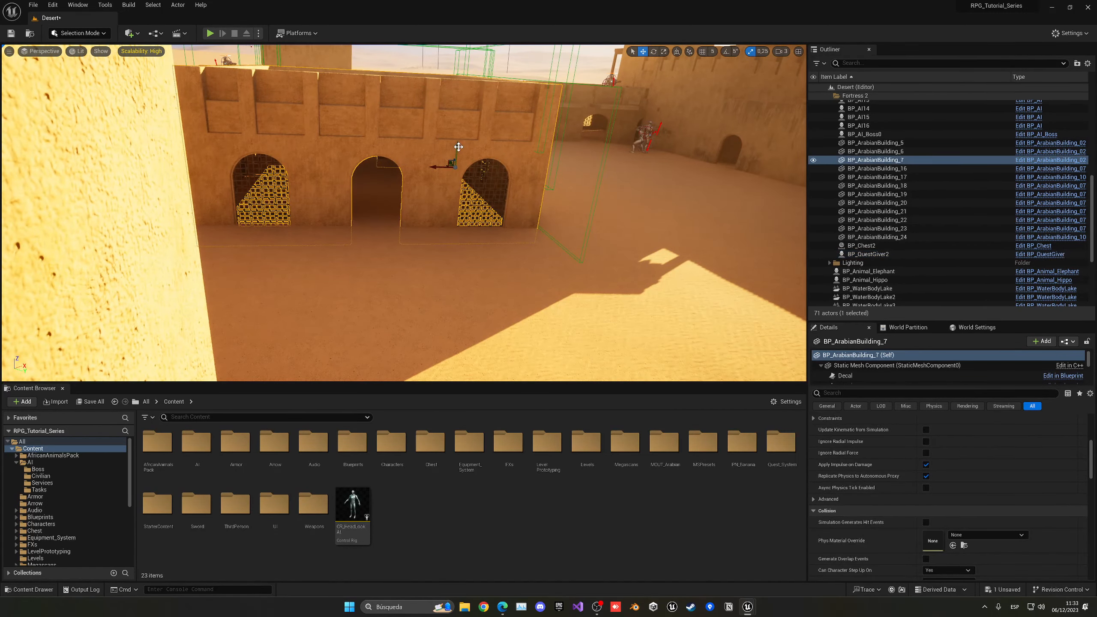
pyautogui.moveTo(458, 147)
pyautogui.mouseDown()
pyautogui.moveTo(459, 126)
pyautogui.moveTo(460, 144)
pyautogui.mouseUp()
pyautogui.press('w')
pyautogui.moveTo(460, 146); pyautogui.dragTo(295, 168, button='right')
pyautogui.press('w')
pyautogui.hotkey('ctrl', 's')
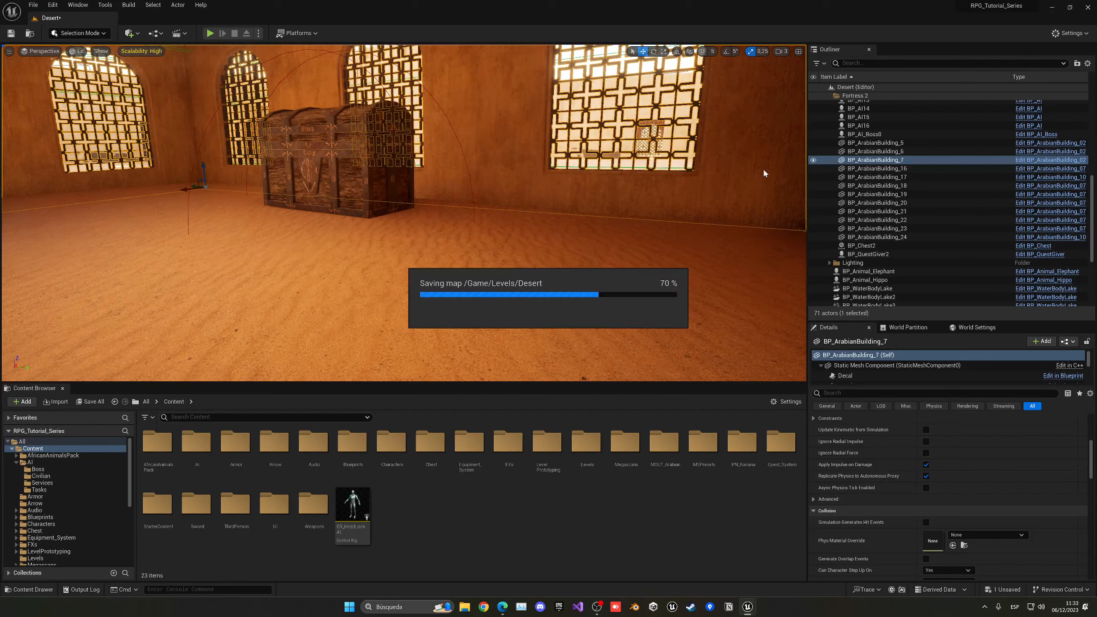
# Step: Group all Fortress 2 actors from BP_AI9 through BP_QuestGiver2 and save the level
pyautogui.scroll(3, 874, 125)
pyautogui.click(864, 147)
pyautogui.scroll(-2, 869, 205)
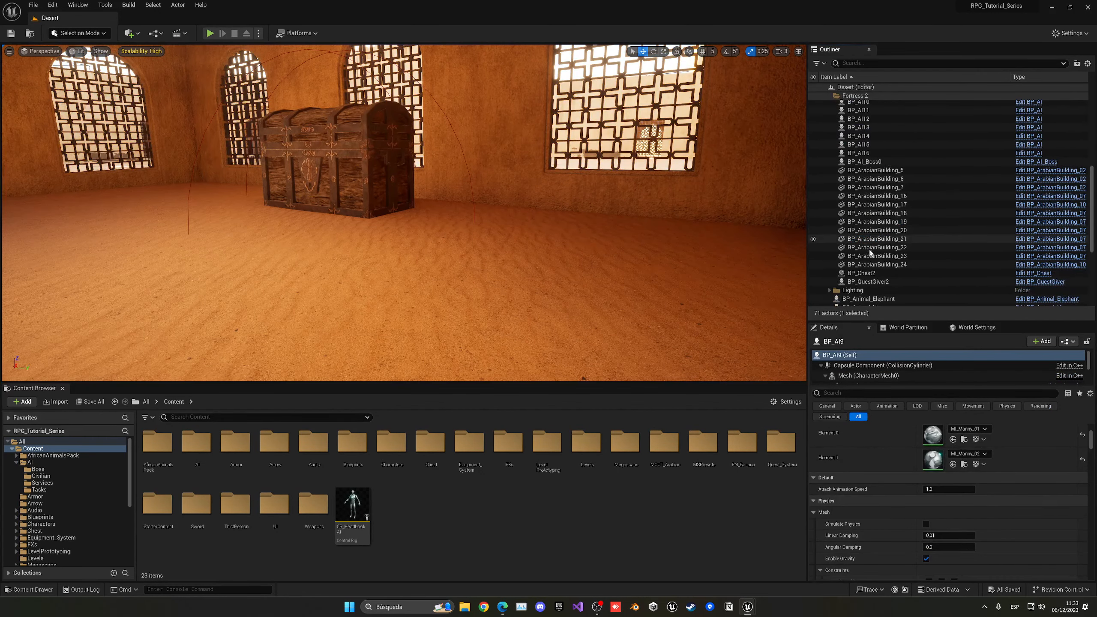
pyautogui.keyDown('shift'); pyautogui.click(872, 281); pyautogui.keyUp('shift')
pyautogui.rightClick(864, 210)
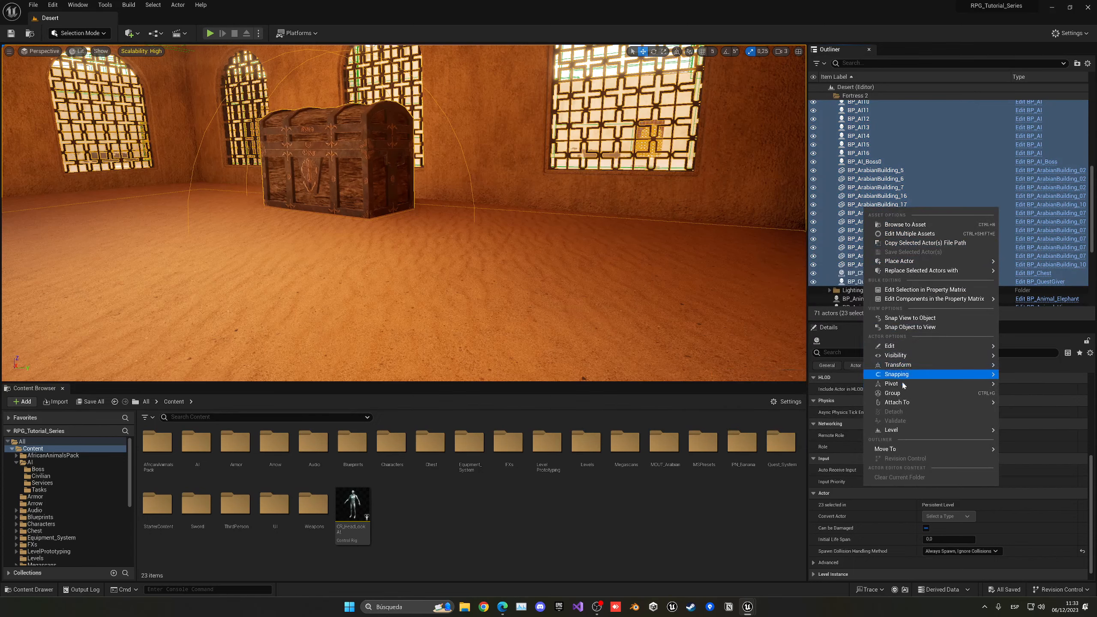
pyautogui.click(892, 393)
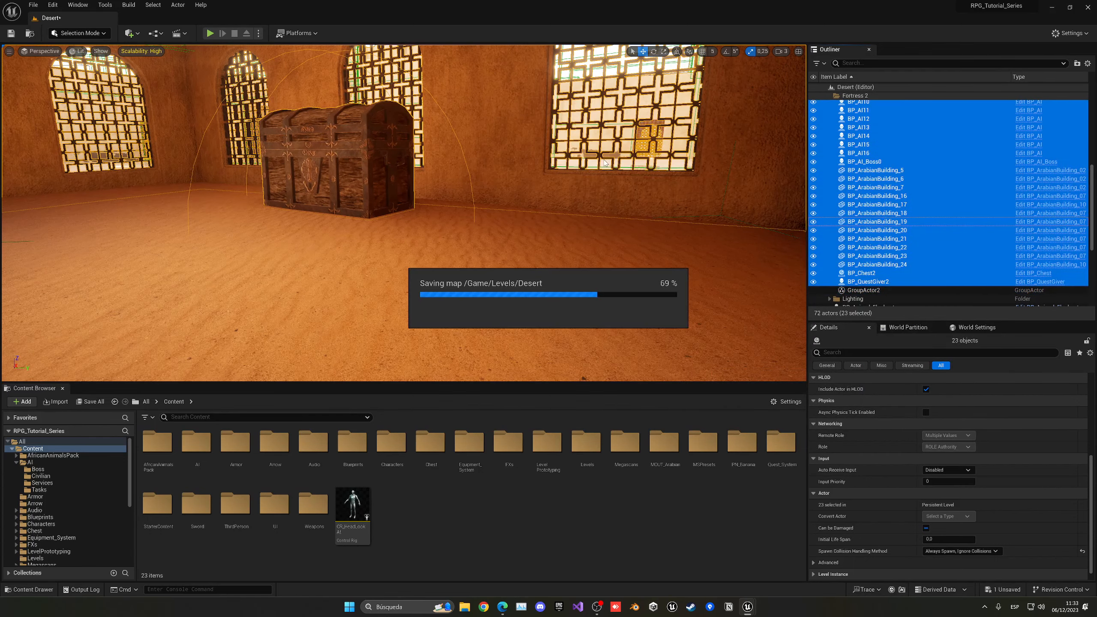
pyautogui.hotkey('ctrl', 's')
pyautogui.press('f')
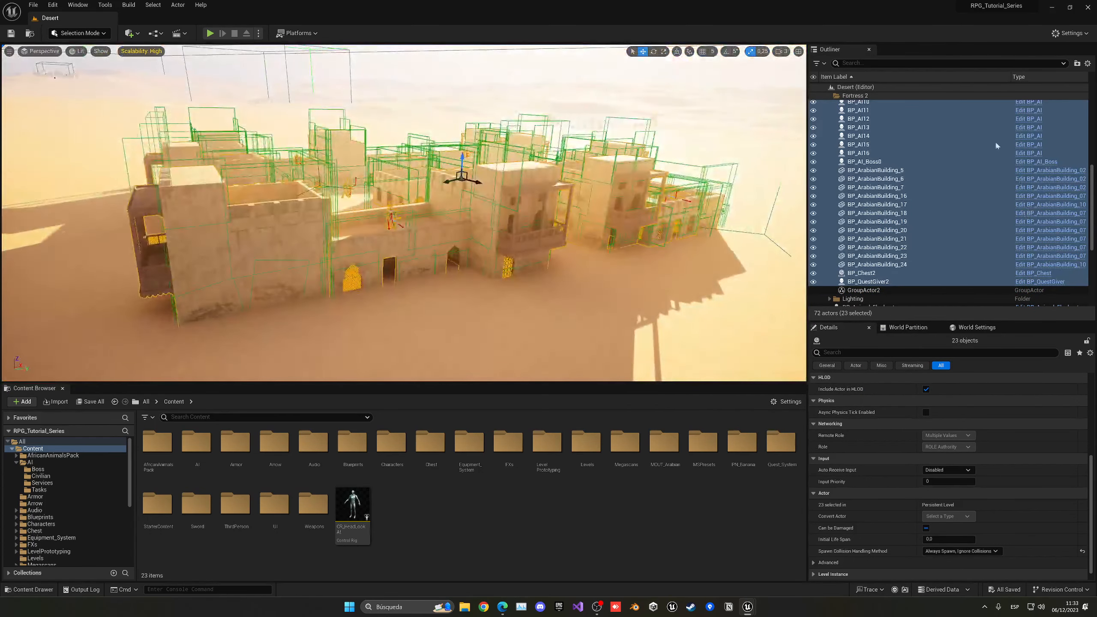
# Step: Ungroup the Fortress 2 actors and select only the quest giver BP_QuestGiver2
pyautogui.scroll(9, 894, 99)
pyautogui.moveTo(546, 189); pyautogui.dragTo(605, 206, button='right')
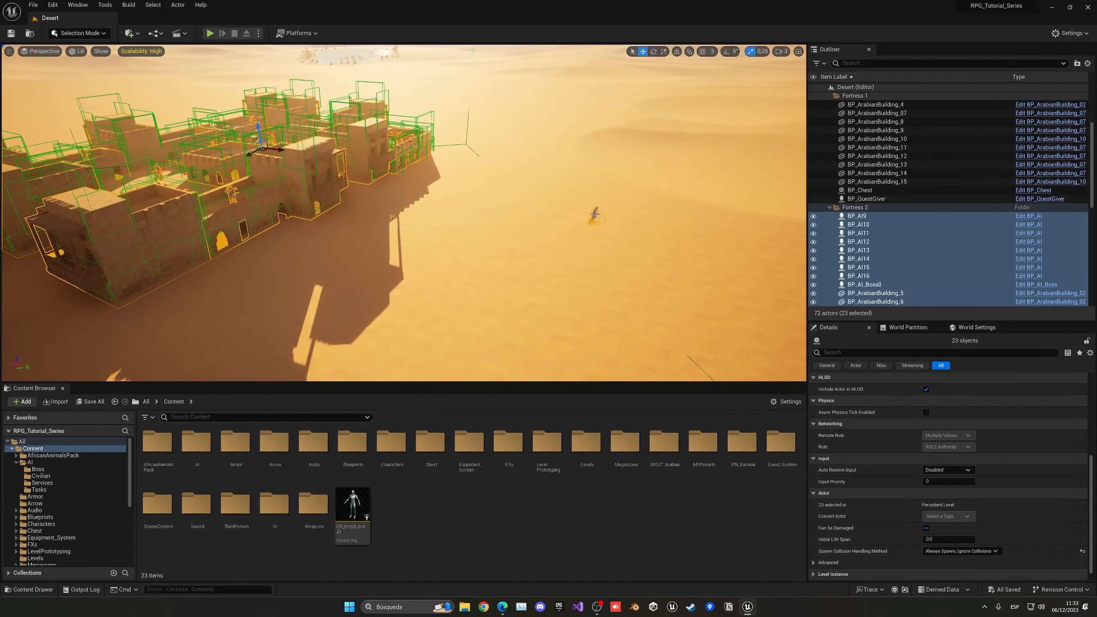
pyautogui.click(595, 215)
pyautogui.rightClick(853, 192)
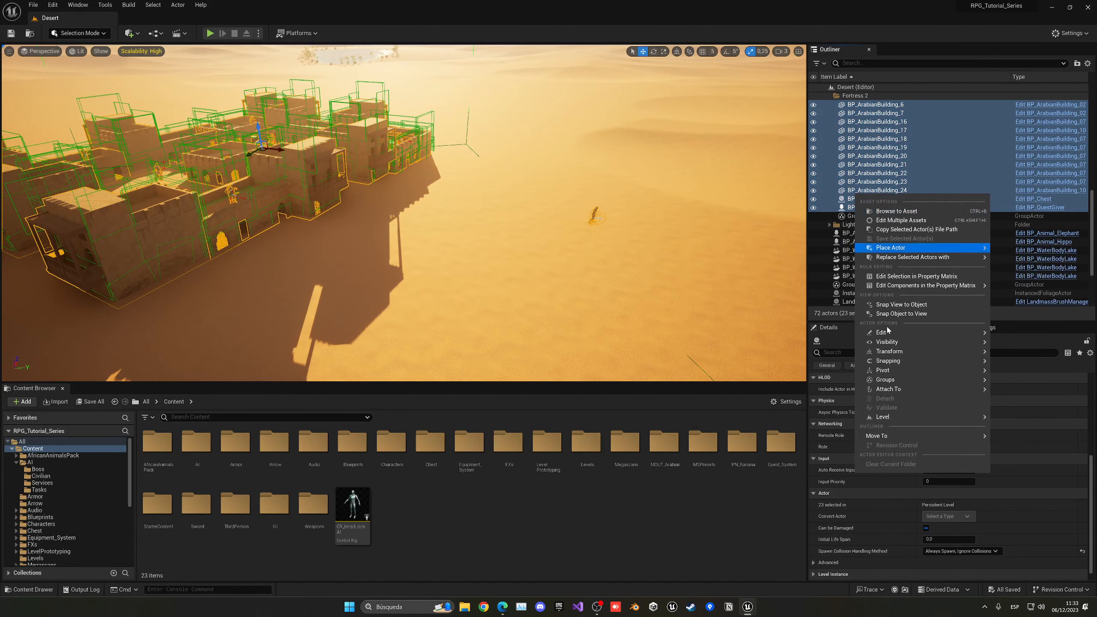
pyautogui.moveTo(898, 380)
pyautogui.click(1012, 383)
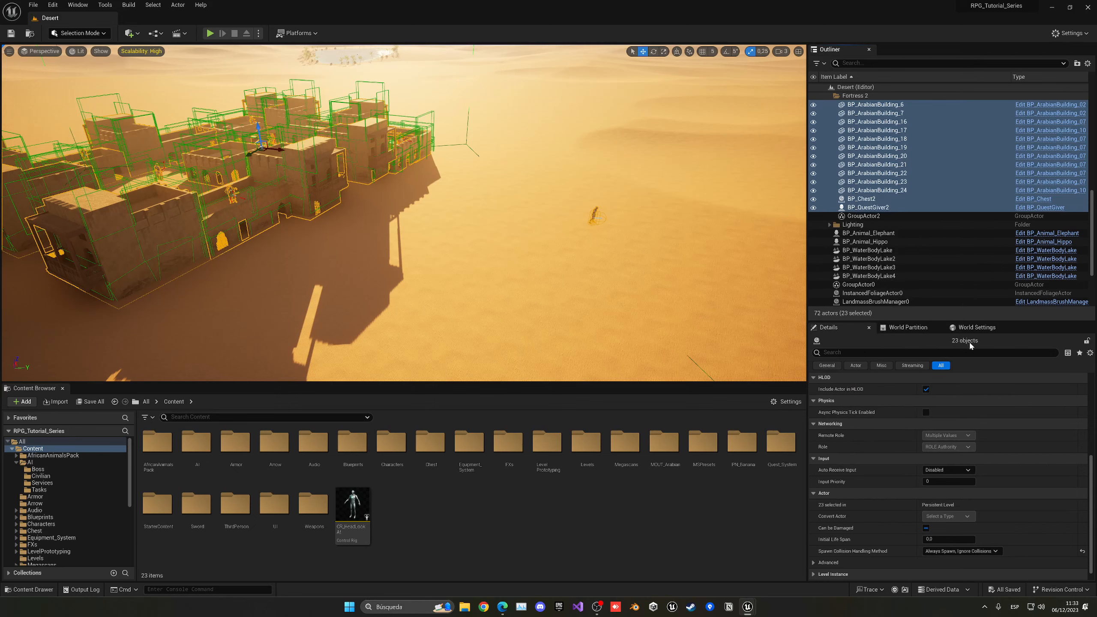
pyautogui.click(882, 208)
pyautogui.moveTo(605, 204); pyautogui.dragTo(535, 229, button='right')
pyautogui.press('d')
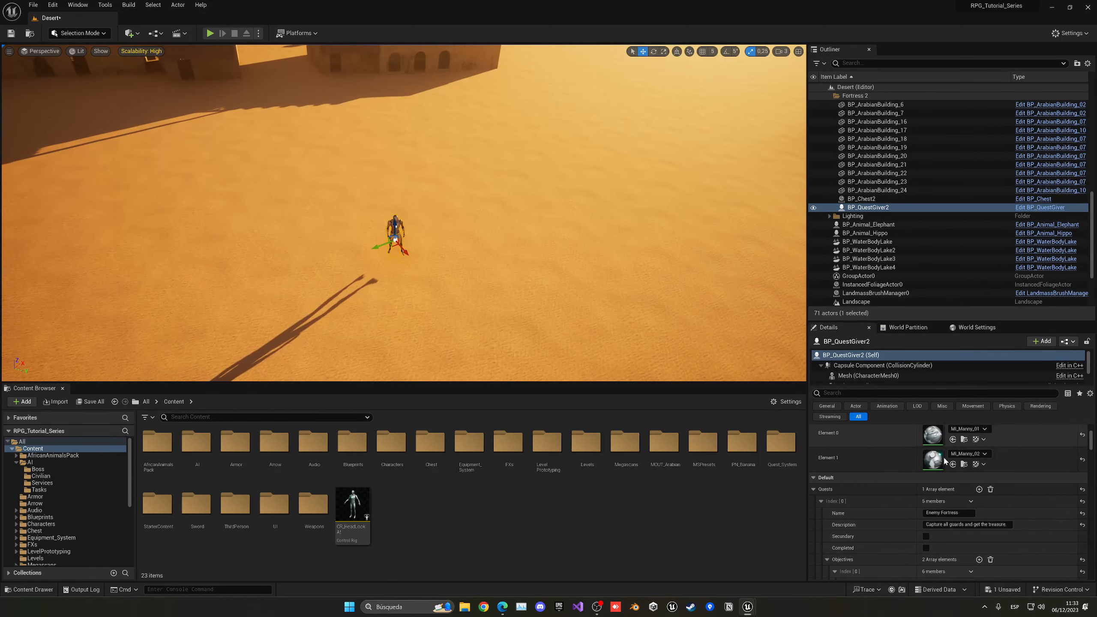
# Step: Rename the quest of BP_QuestGiver2 to "King Fortress"
pyautogui.scroll(-3, 842, 451)
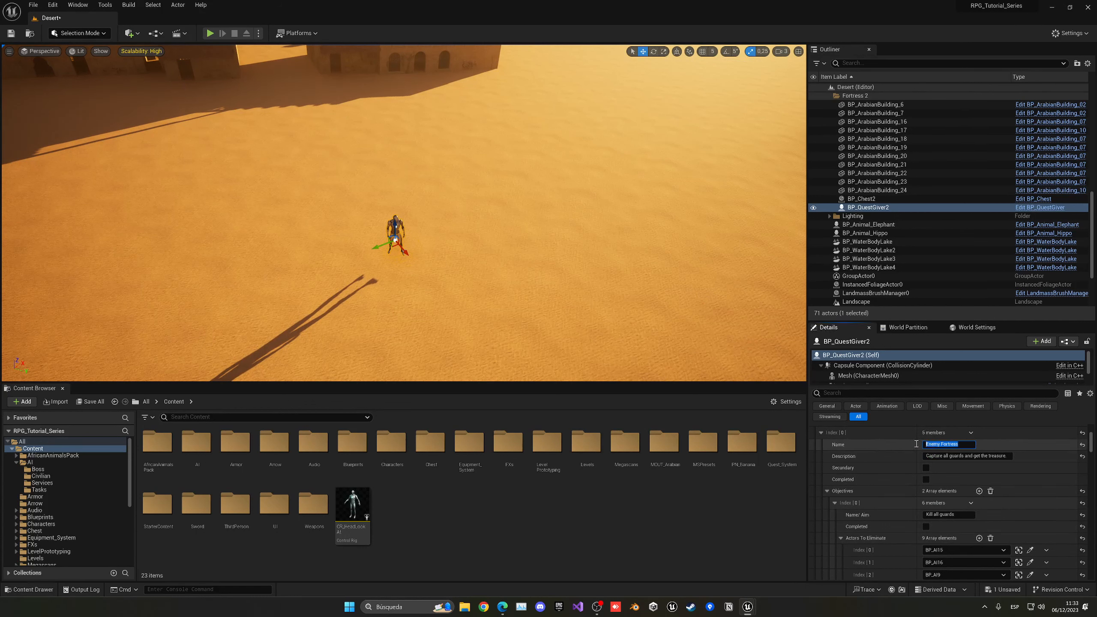
pyautogui.doubleClick(929, 444)
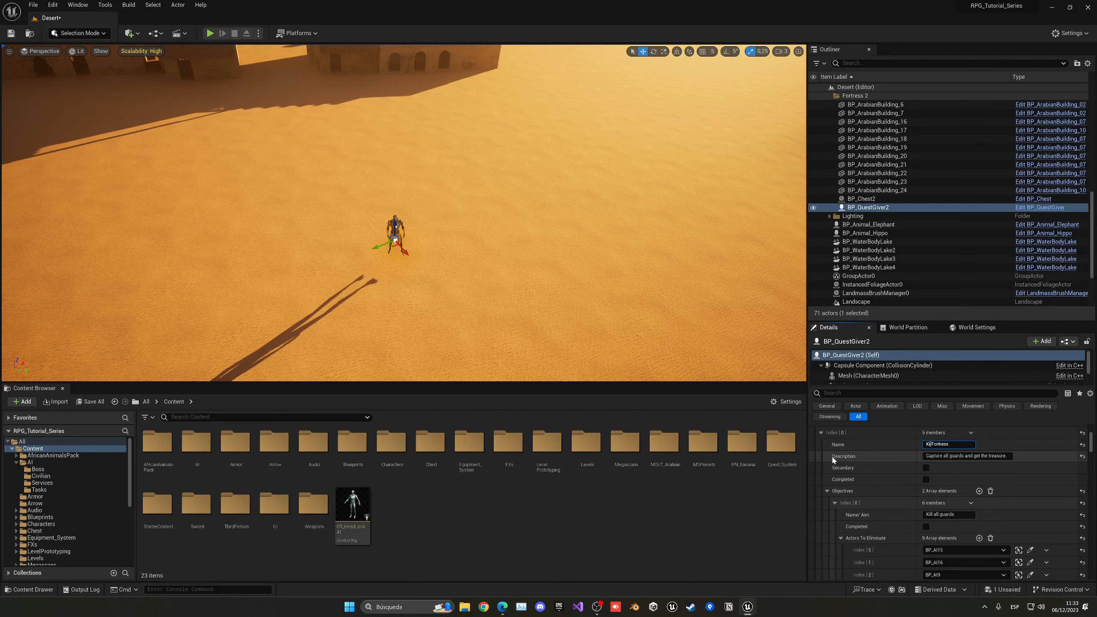
pyautogui.hotkey('ctrl', 'a')
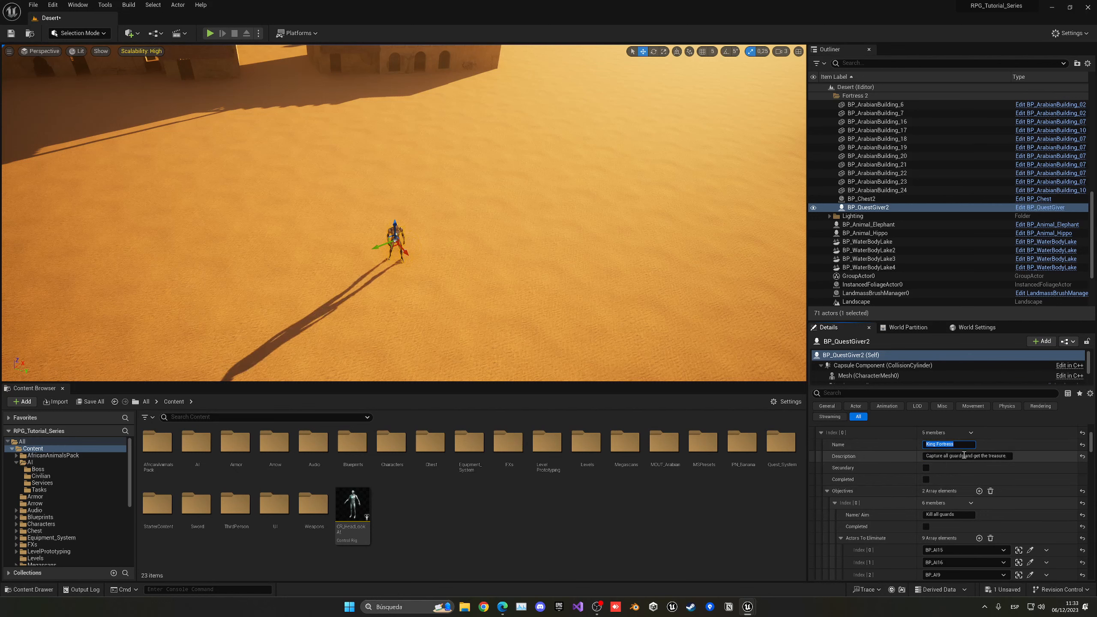
# Step: Check the quest's Actors To Eliminate list by locating its first entry BP_AI15 in the level, and save the level
pyautogui.scroll(-3, 993, 484)
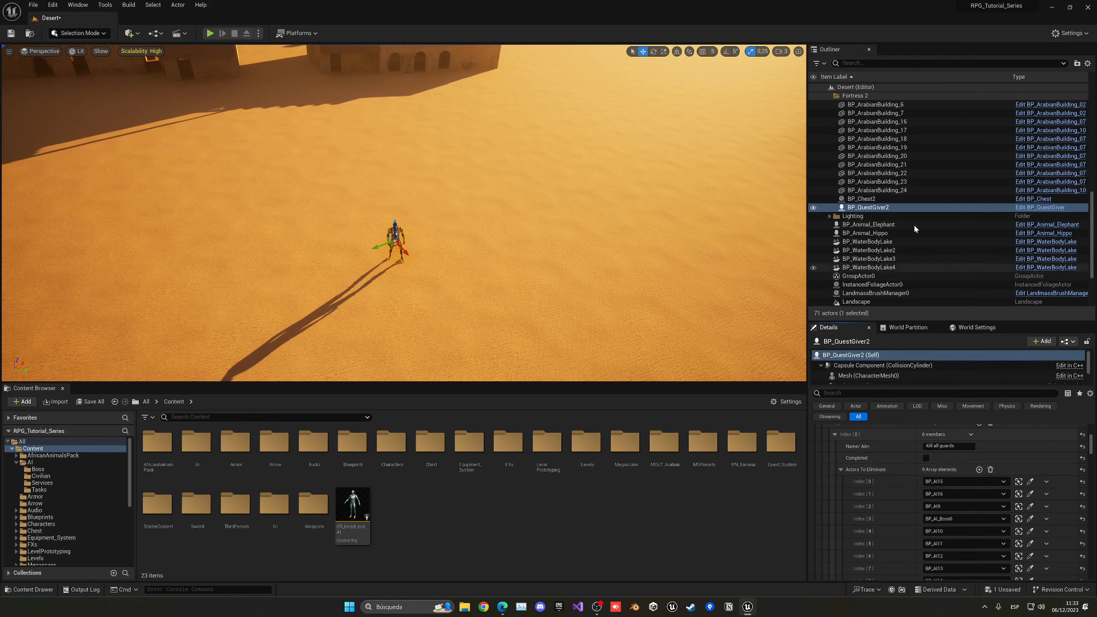
pyautogui.scroll(5, 914, 223)
pyautogui.scroll(-3, 914, 223)
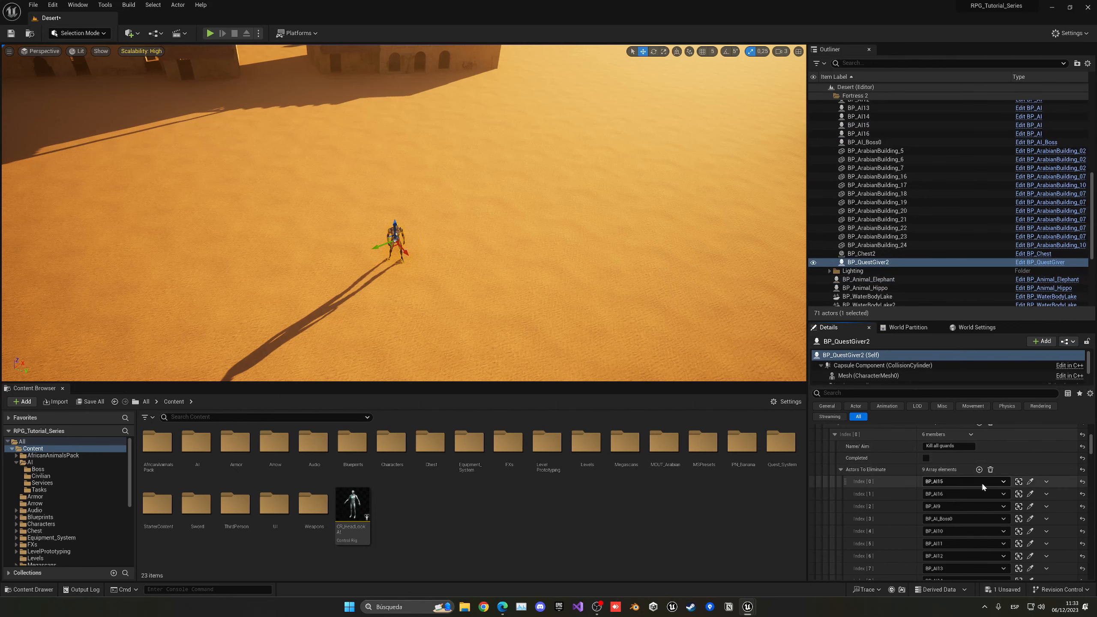
pyautogui.click(1018, 481)
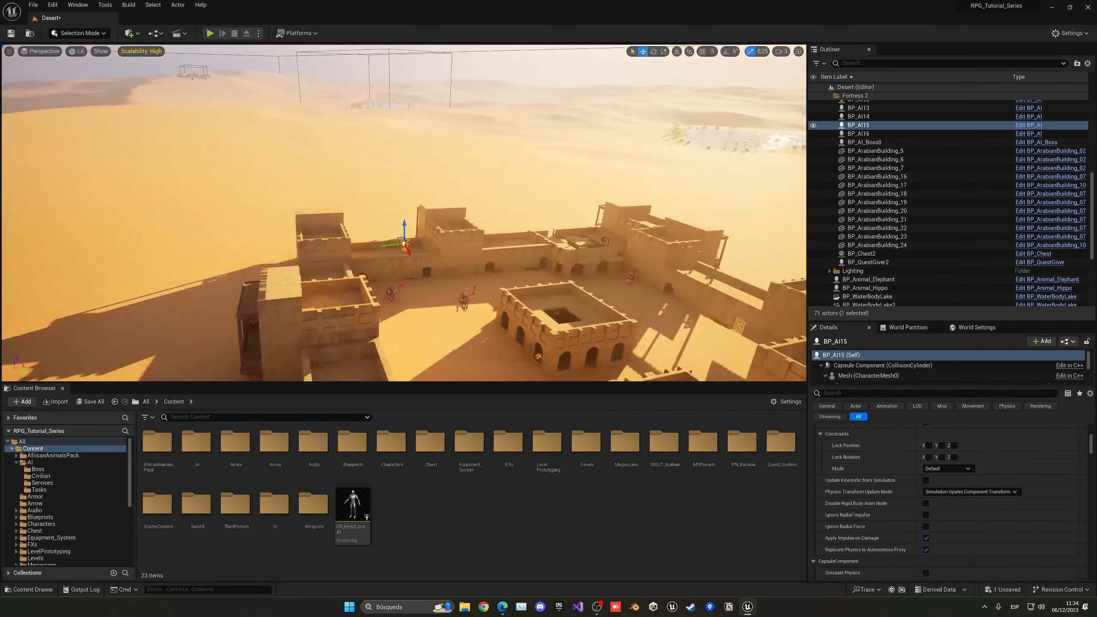
pyautogui.scroll(3, 882, 432)
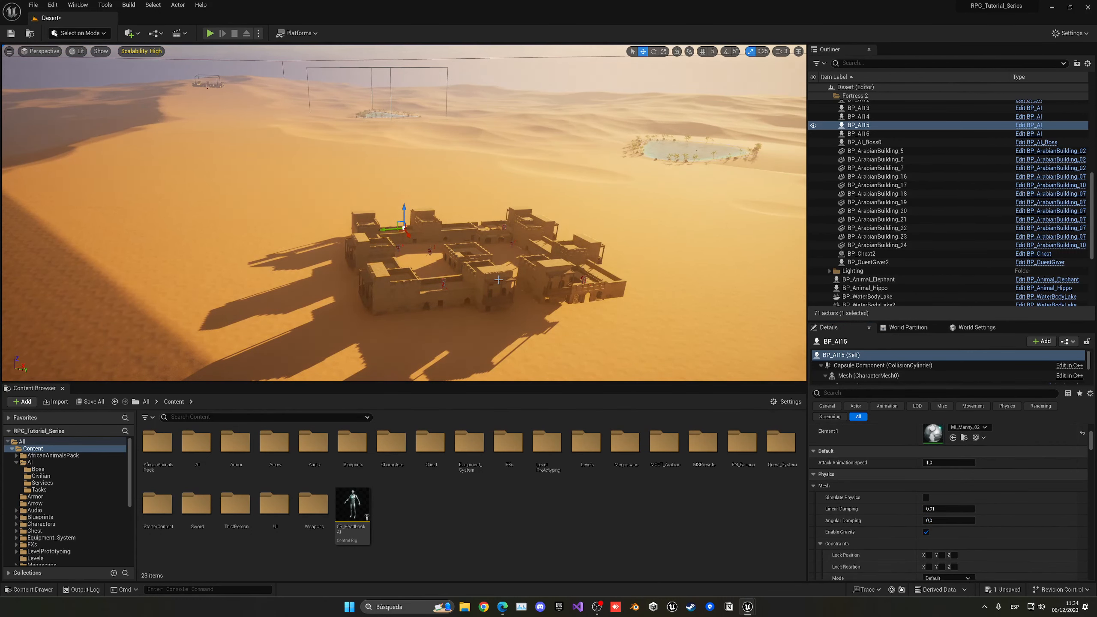
pyautogui.hotkey('ctrl', 's')
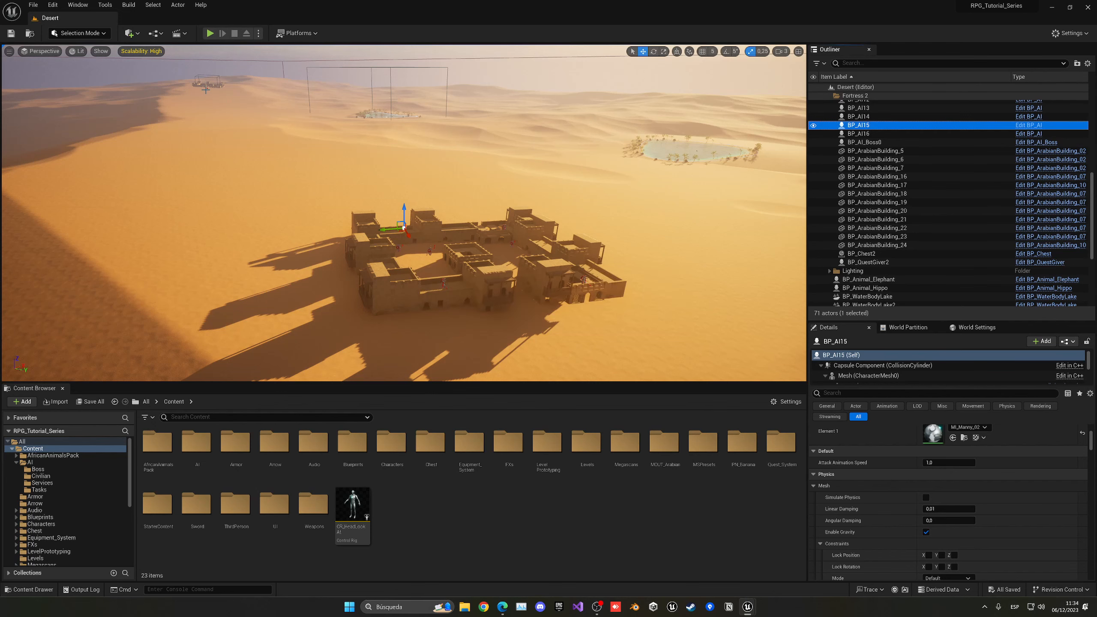
# Step: Play the level from the sand outside the second fortress, talk to its quest giver and accept the King Fortress quest
pyautogui.moveTo(214, 92); pyautogui.dragTo(246, 110, button='right')
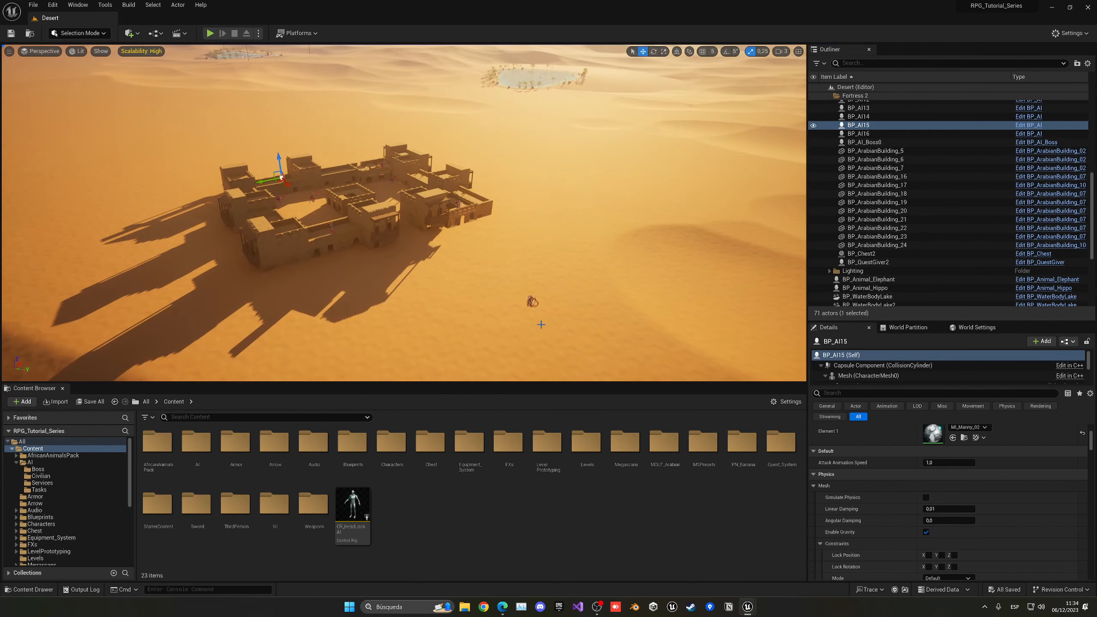
pyautogui.rightClick(519, 313)
pyautogui.click(549, 546)
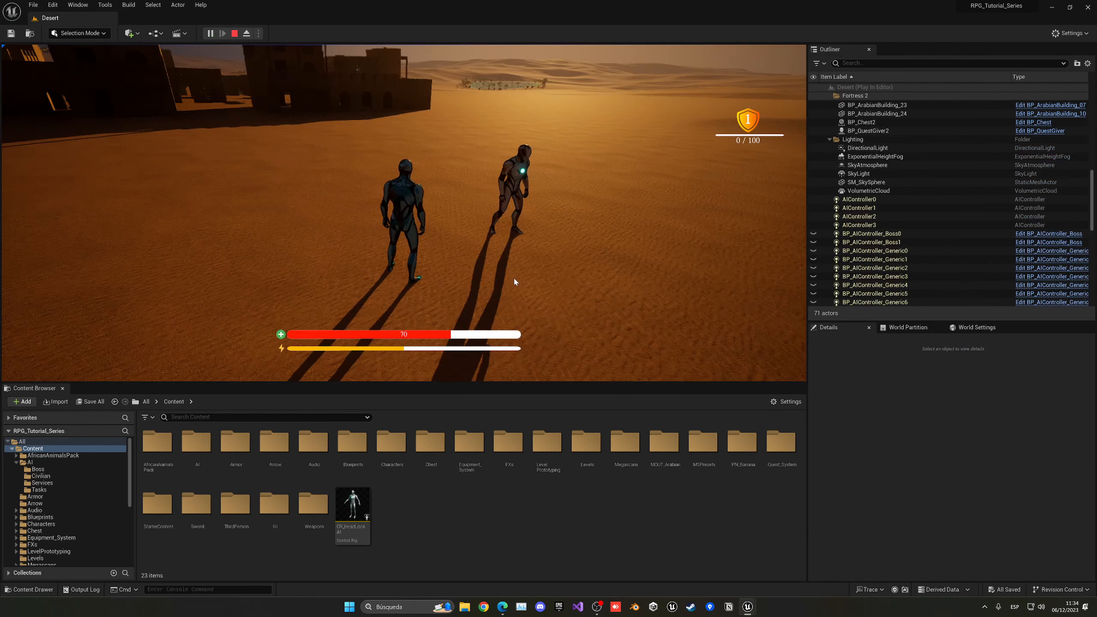
pyautogui.press('e')
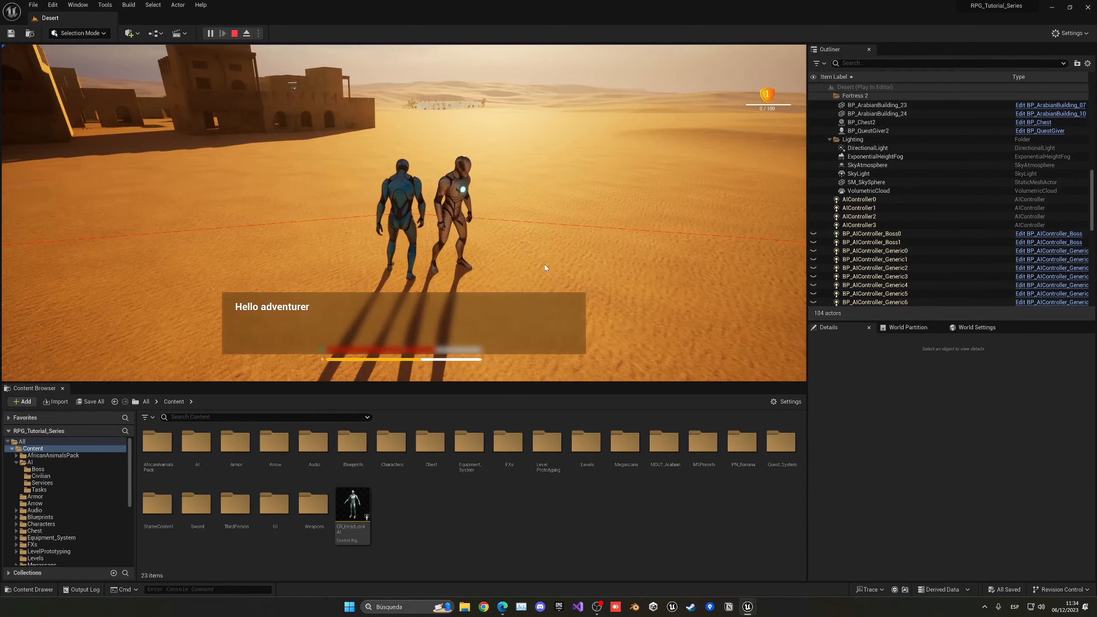
pyautogui.press('e')
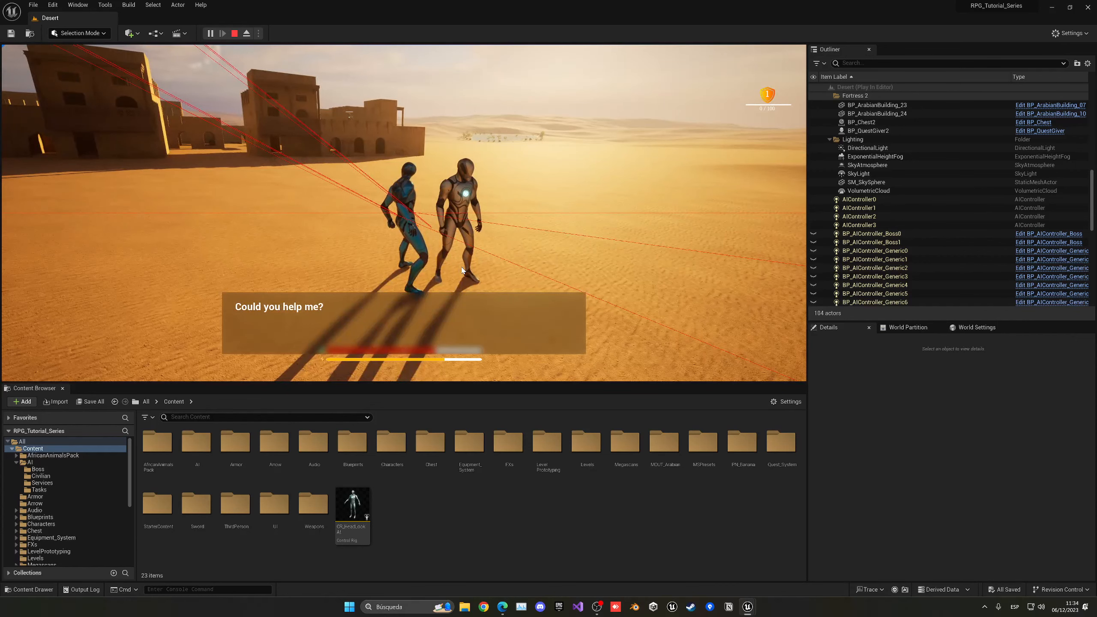
pyautogui.press('e')
pyautogui.click(118, 121)
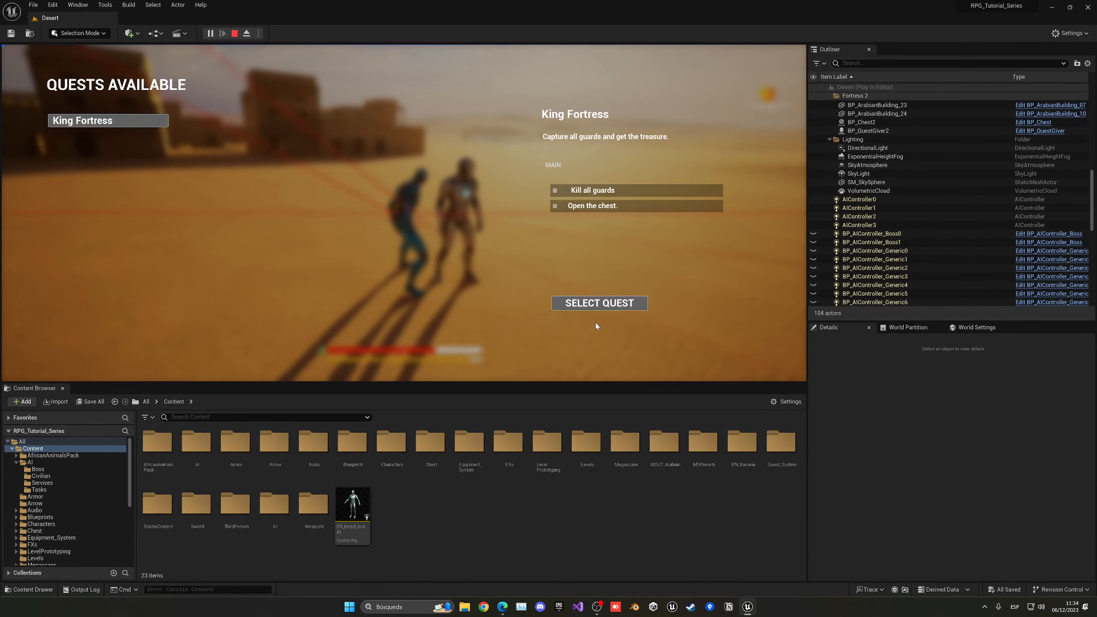
pyautogui.click(600, 303)
# Step: Run the character through the second fortress's entrance into the building and stop the play session
pyautogui.press('w')
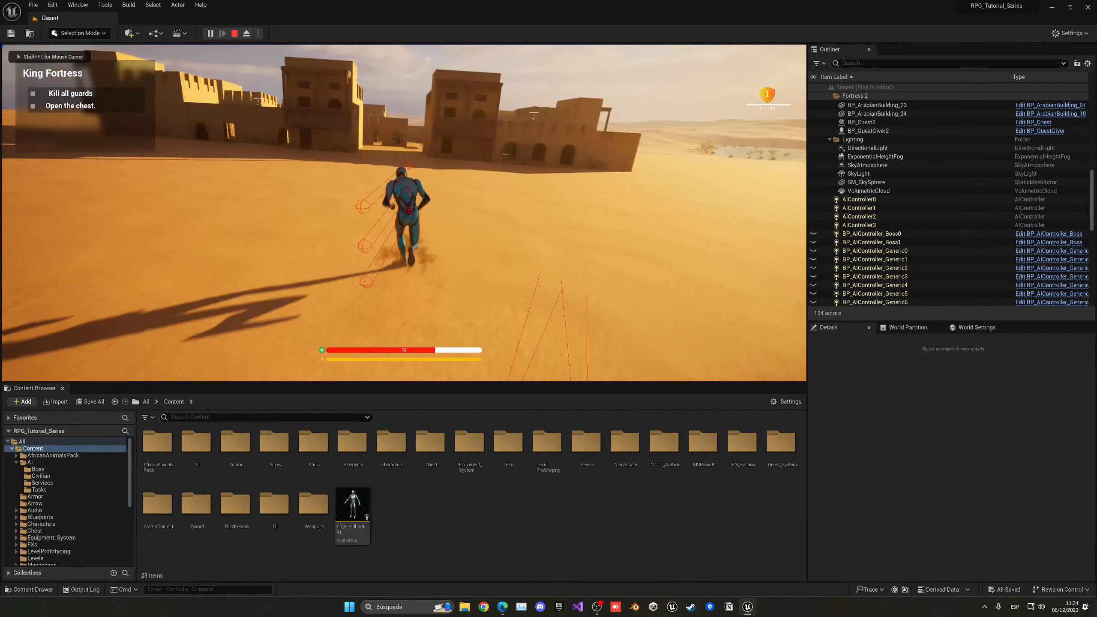
pyautogui.press('w')
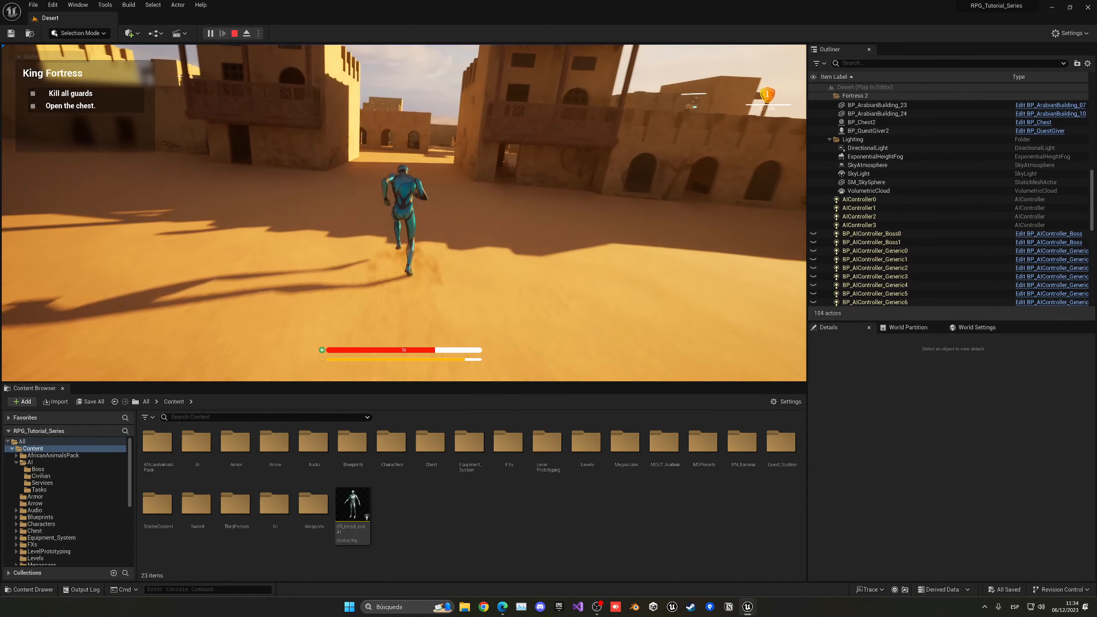
pyautogui.press('w')
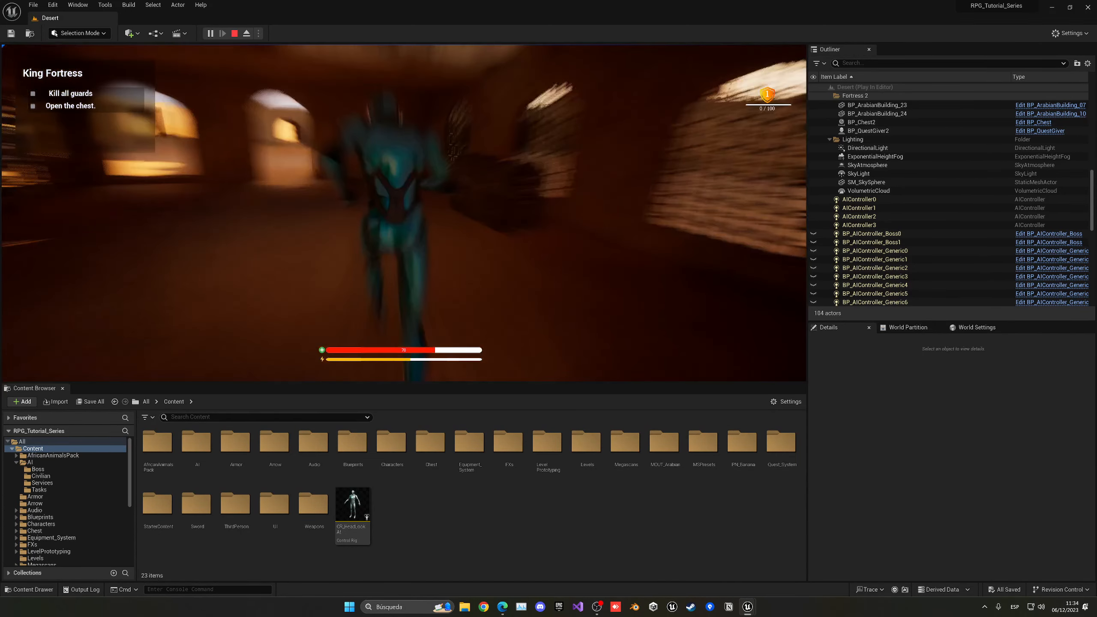
pyautogui.press('Escape')
# Step: Select the gate arch SM_OrnateDoor_03a at the first fortress and move it into the Fortress 1 folder
pyautogui.press('w')
pyautogui.moveTo(452, 166)
pyautogui.mouseDown(button='right')
pyautogui.moveTo(451, 194)
pyautogui.moveTo(452, 166)
pyautogui.mouseUp(button='right')
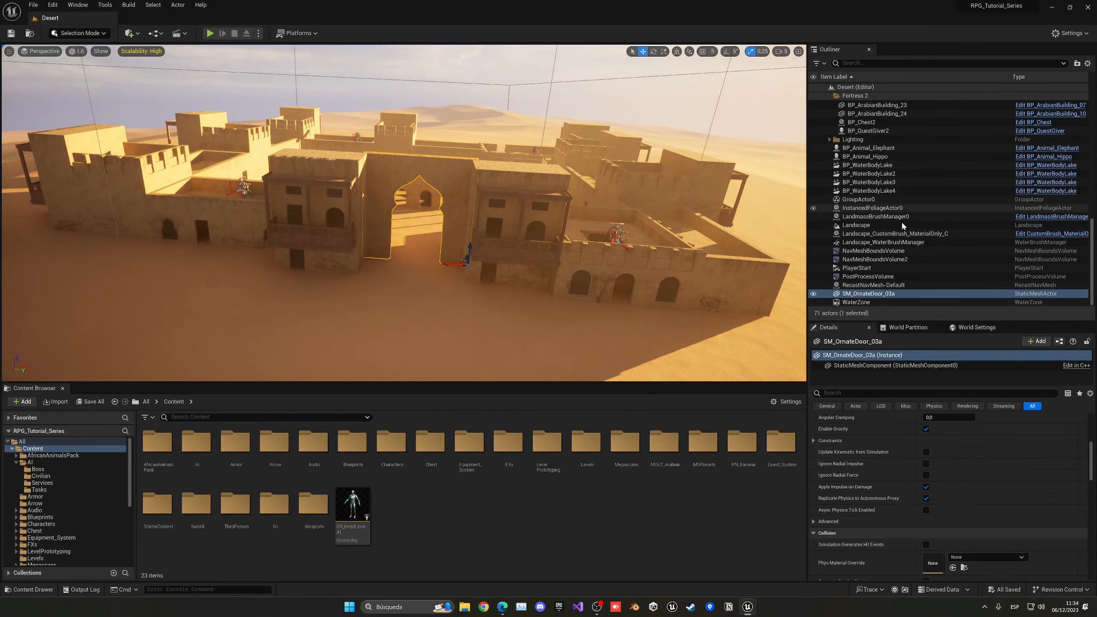
pyautogui.click(869, 293)
pyautogui.scroll(10, 909, 187)
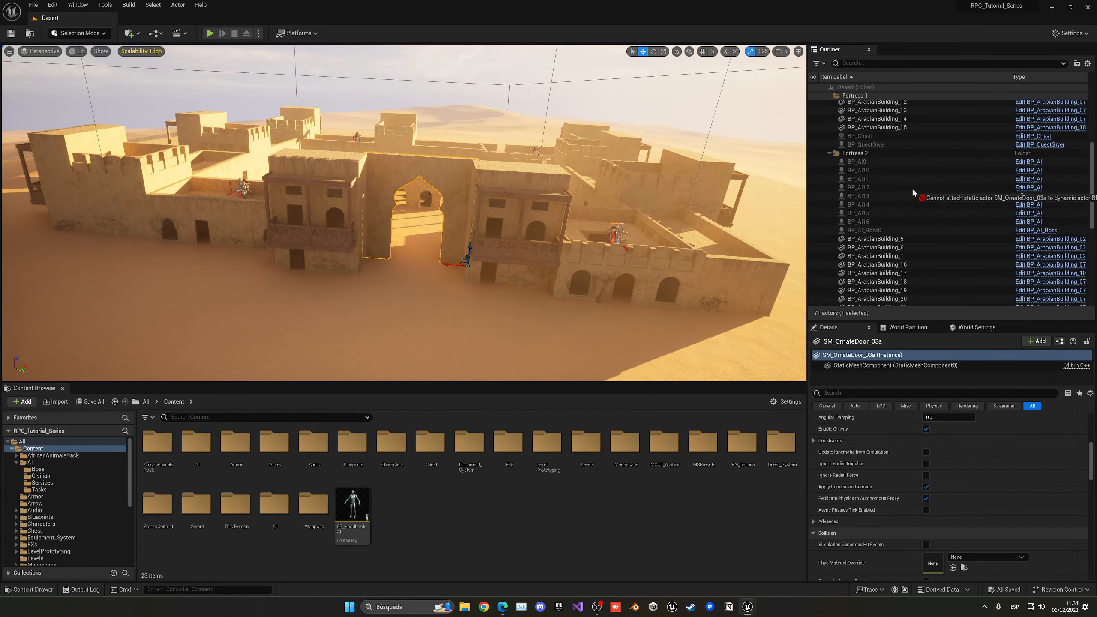
pyautogui.moveTo(867, 104)
pyautogui.mouseDown()
pyautogui.moveTo(872, 111)
pyautogui.moveTo(867, 96)
pyautogui.mouseUp()
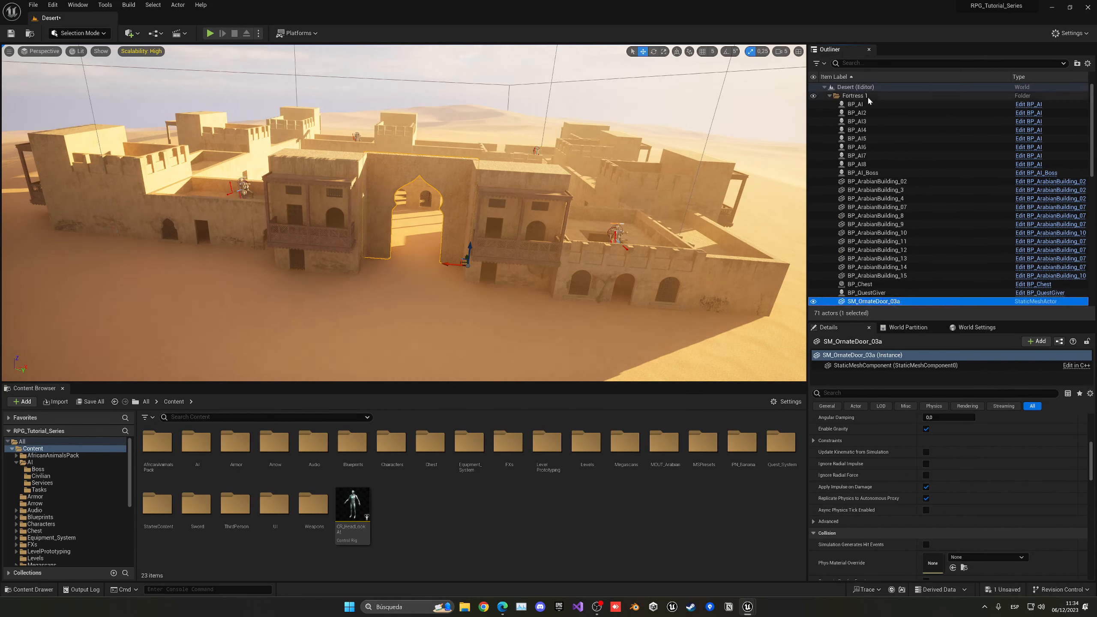
# Step: Regroup all Fortress 1 actors from BP_AI through SM_OrnateDoor_03a so the gate arch belongs to the fortress group
pyautogui.click(863, 192)
pyautogui.keyDown('ctrl'); pyautogui.click(884, 301); pyautogui.keyUp('ctrl')
pyautogui.rightClick(881, 281)
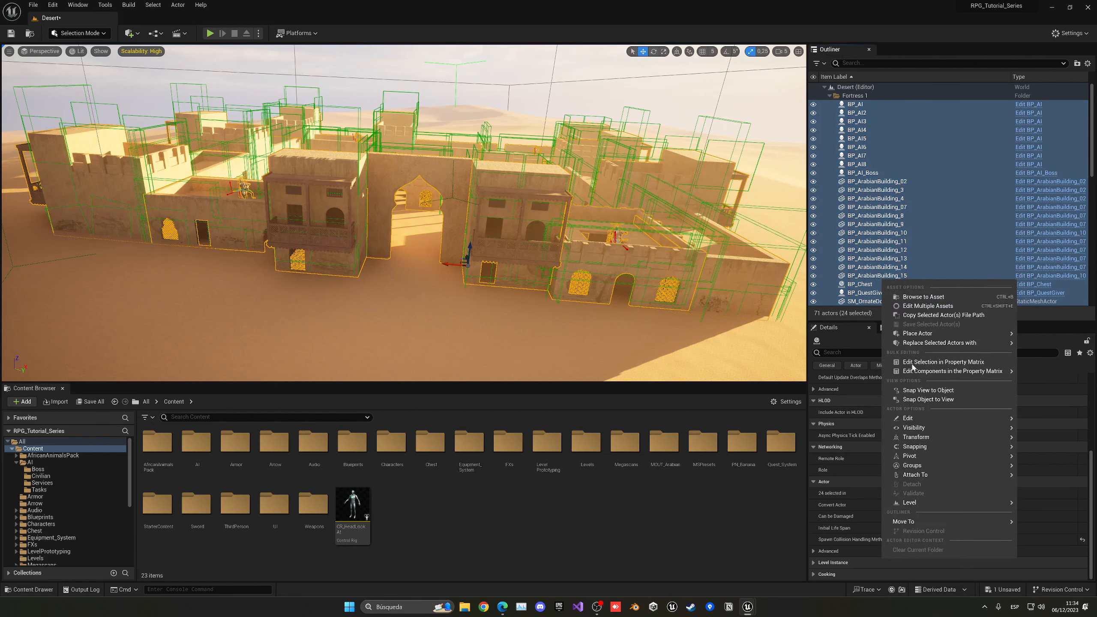
pyautogui.moveTo(928, 466)
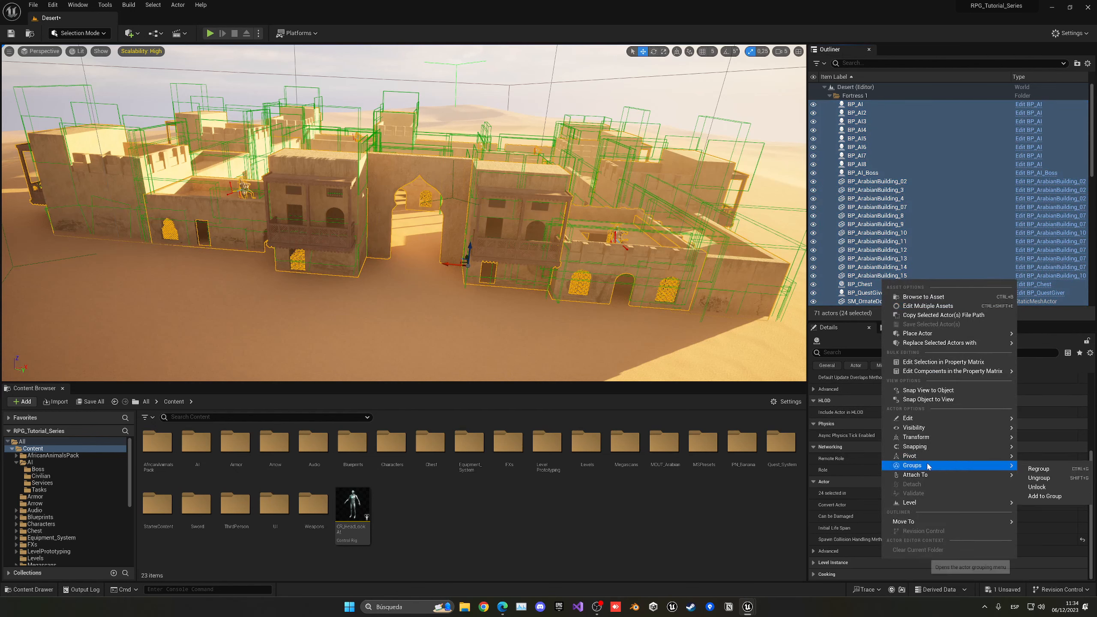
pyautogui.click(1038, 469)
pyautogui.click(441, 195)
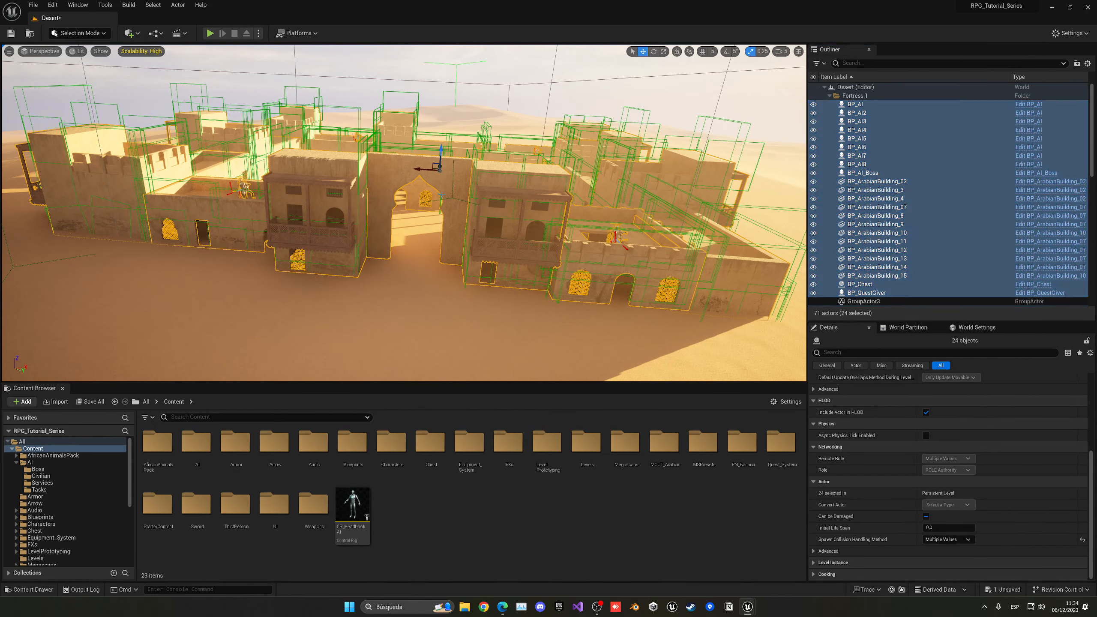
pyautogui.click(881, 293)
# Step: Place the SM_OrnateDoor_03a mesh from MOUT_Arabian/Meshes/ModularAssets/OrnateDoors in the second fortress's entrance gap
pyautogui.moveTo(516, 256); pyautogui.dragTo(769, 264, button='right')
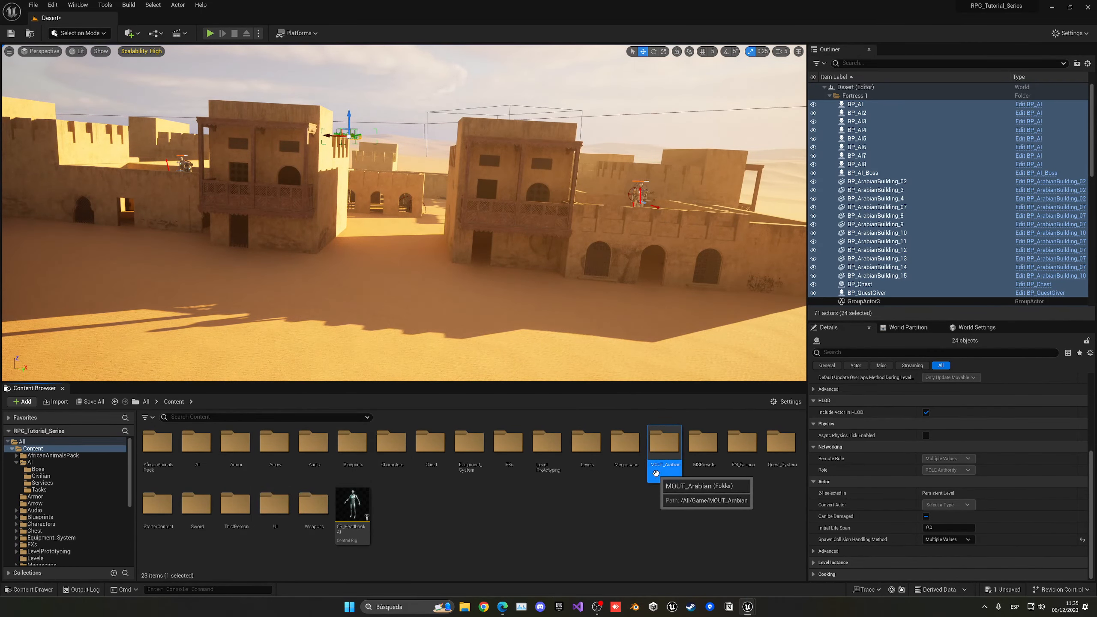
pyautogui.doubleClick(665, 458)
pyautogui.doubleClick(244, 450)
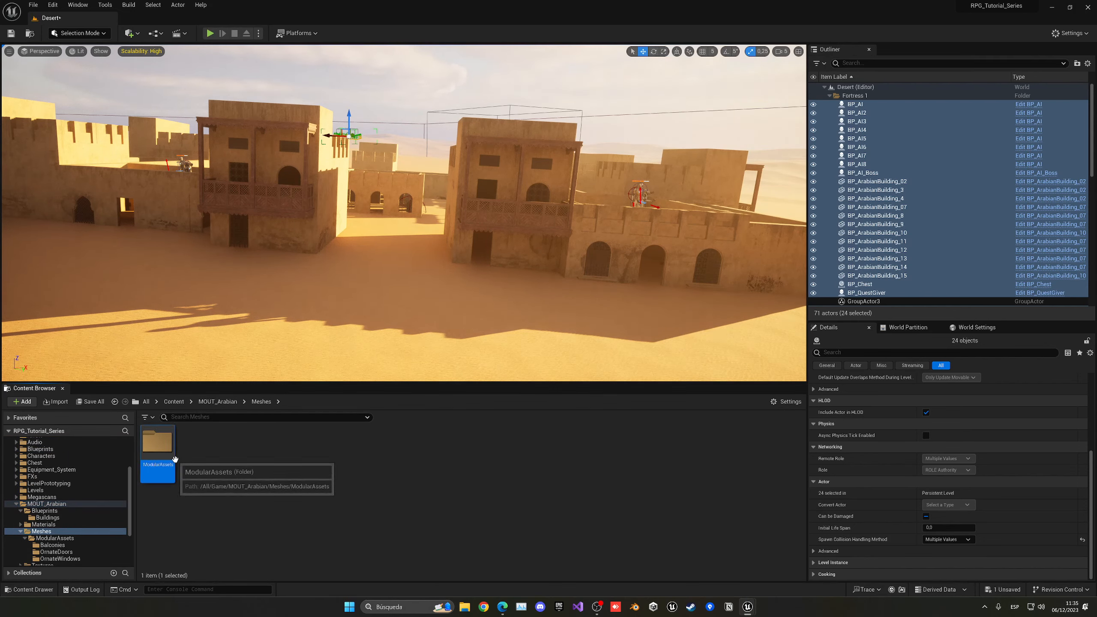
pyautogui.doubleClick(157, 443)
pyautogui.doubleClick(197, 442)
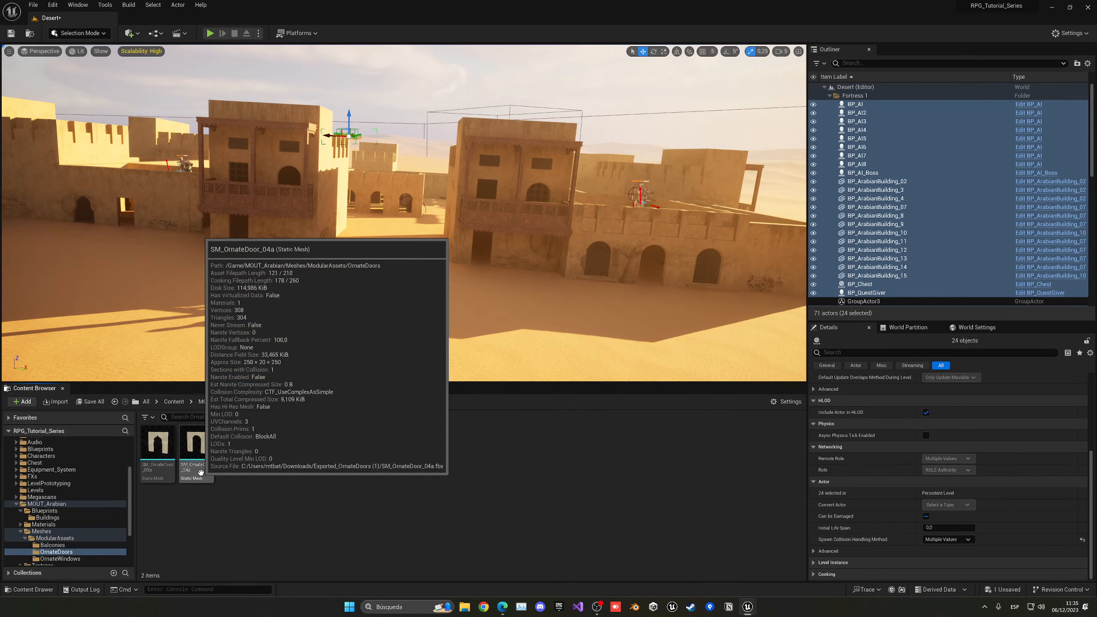
pyautogui.moveTo(157, 446); pyautogui.dragTo(368, 251)
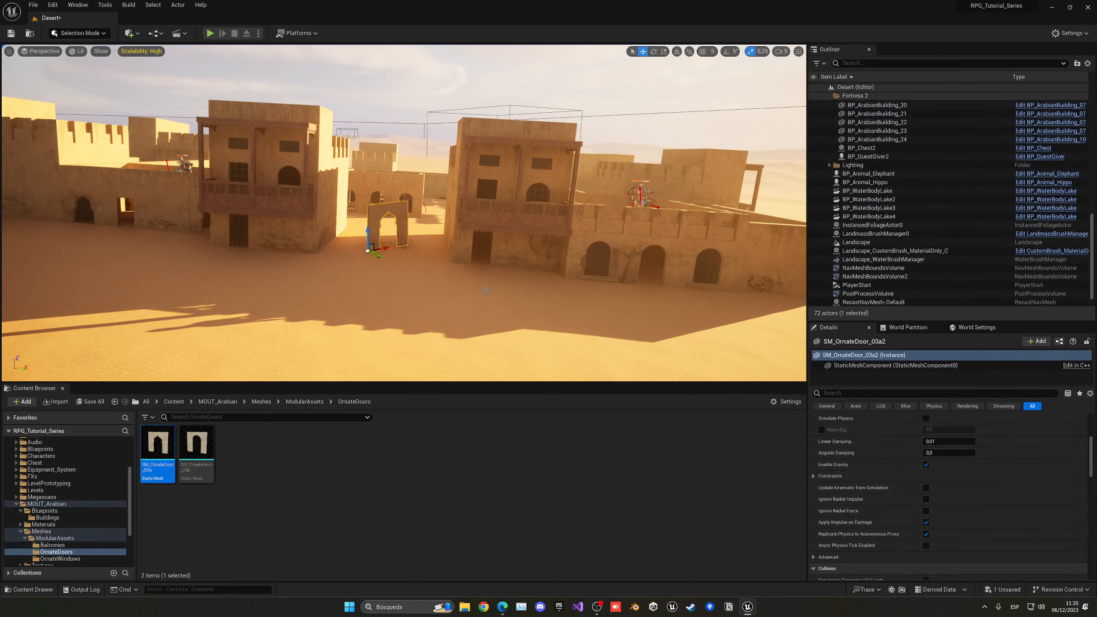
# Step: Copy the rotation of the adjacent building BP_ArabianBuilding_17 to the new ornate door
pyautogui.scroll(5, 904, 479)
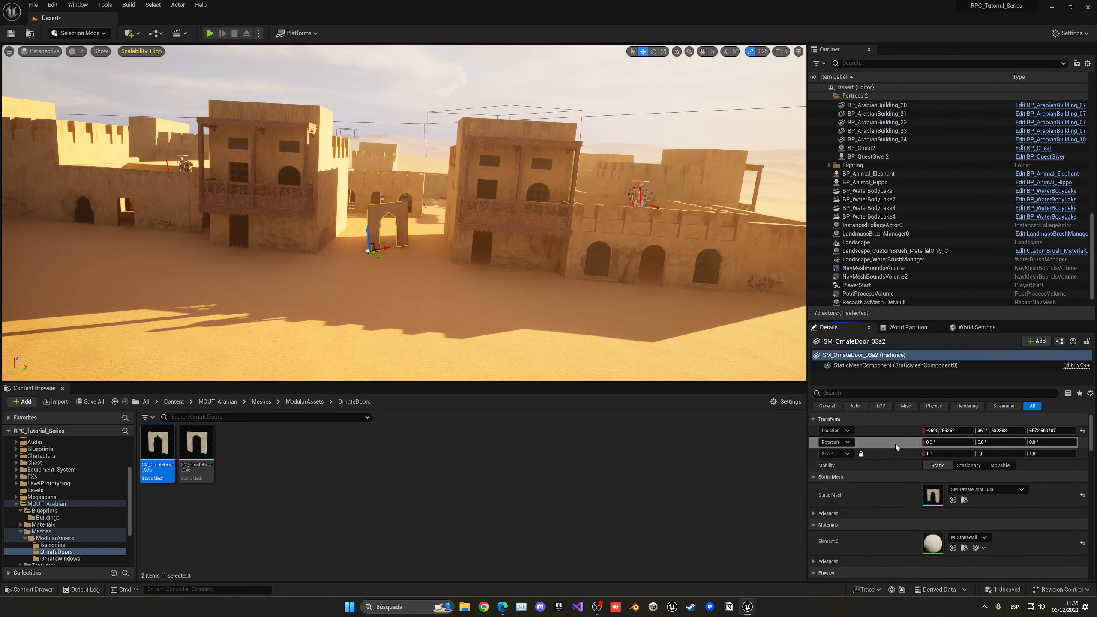
pyautogui.click(462, 232)
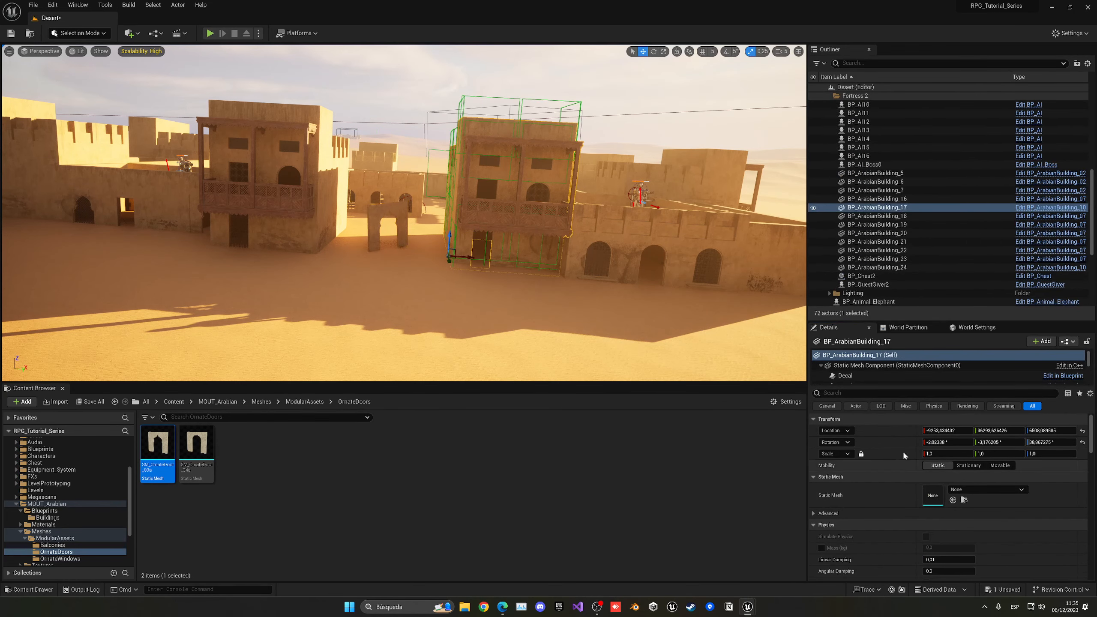
pyautogui.click(400, 218)
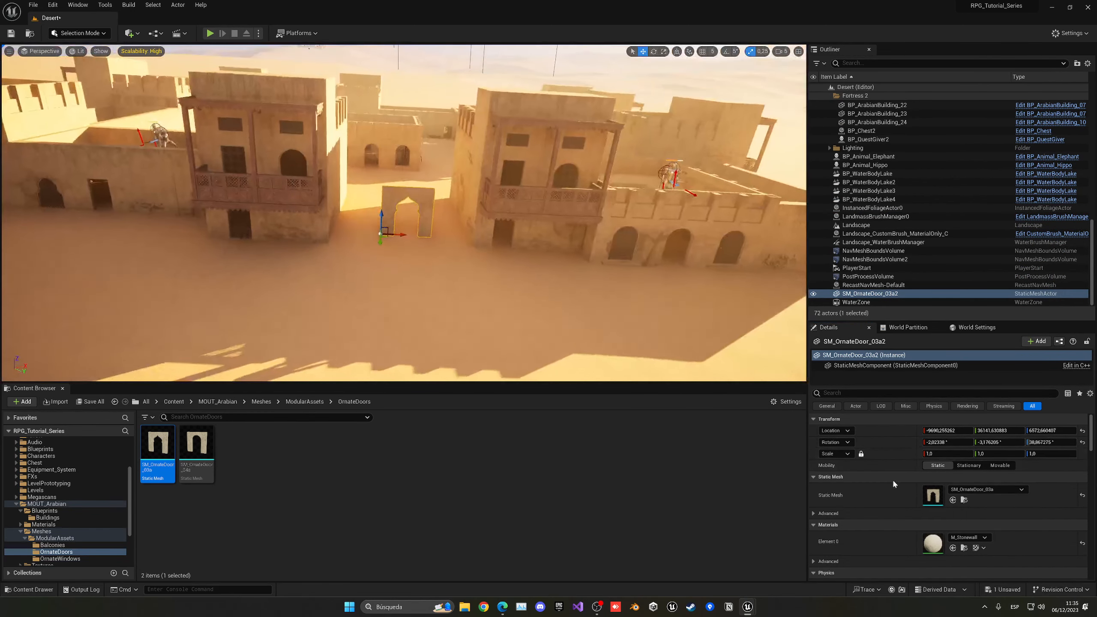
# Step: Scale the new ornate door uniformly to 3 and shift it to close the gap between the two gate buildings
pyautogui.write('8')
pyautogui.press('Return')
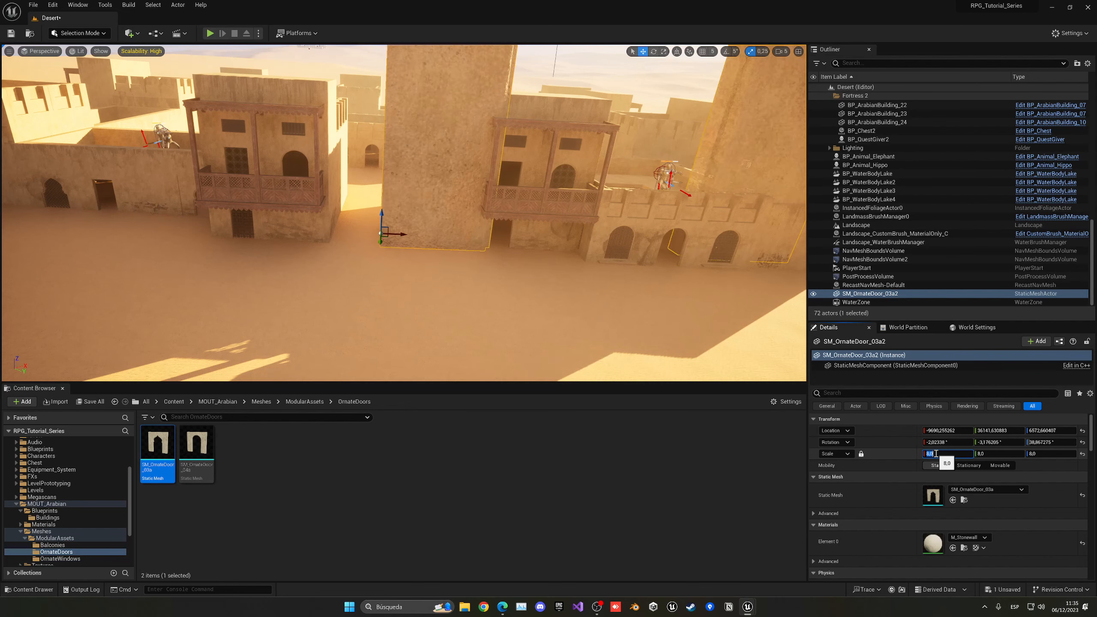
pyautogui.write('3')
pyautogui.press('Return')
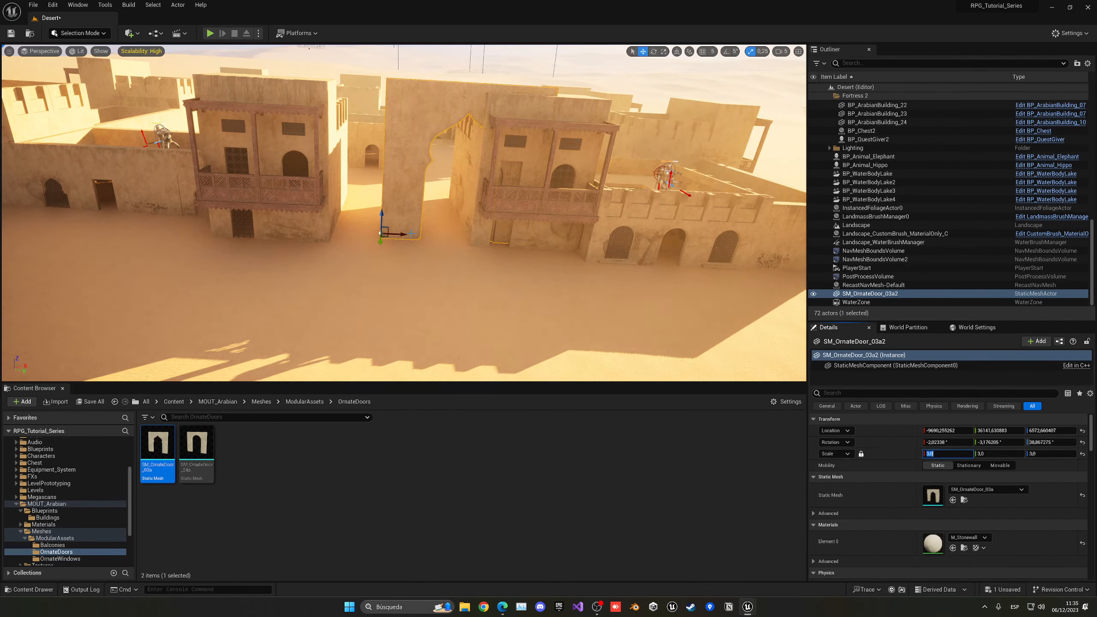
pyautogui.moveTo(395, 234); pyautogui.dragTo(339, 217)
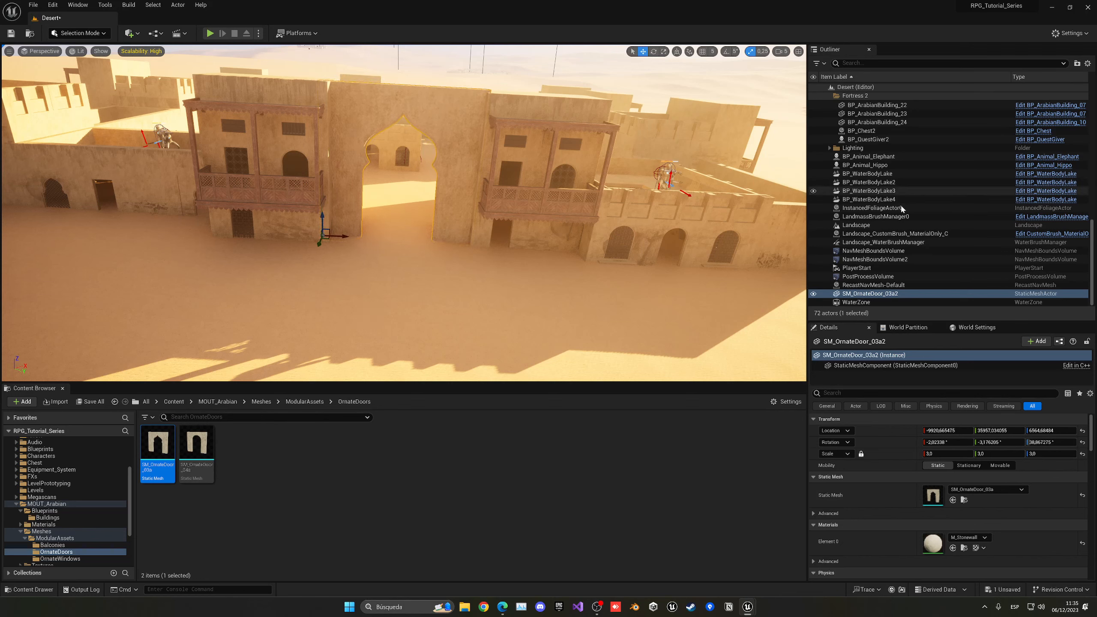
# Step: Move the new ornate door into the Fortress 2 folder and group all its actors from BP_AI9 through SM_OrnateDoor_03a2
pyautogui.moveTo(870, 293); pyautogui.dragTo(869, 199)
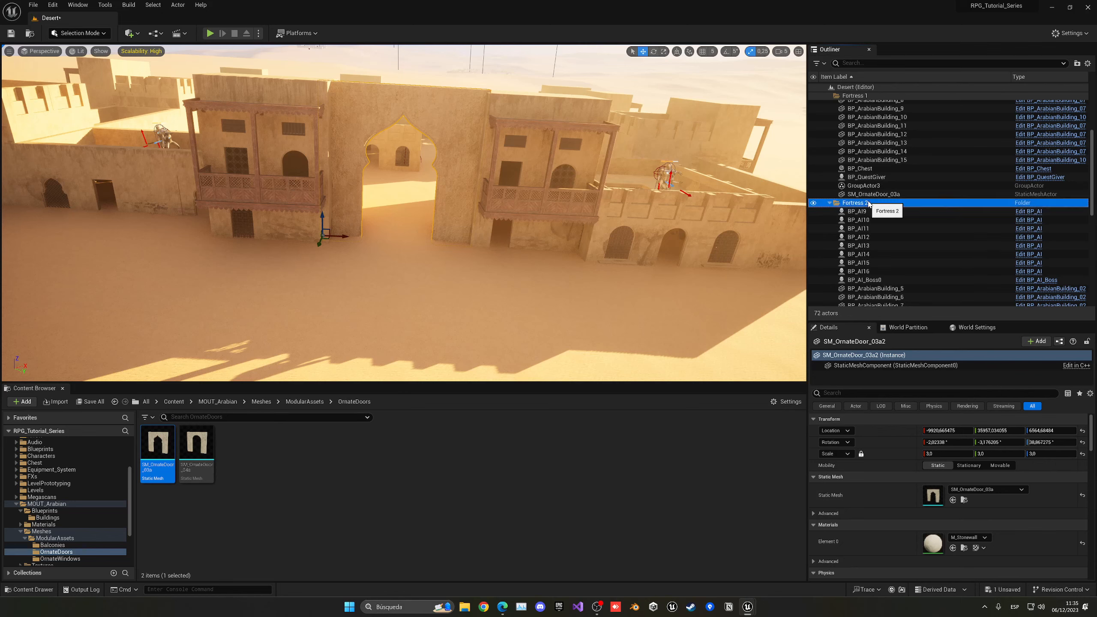
pyautogui.scroll(-2, 875, 226)
pyautogui.click(858, 170)
pyautogui.scroll(-1, 872, 238)
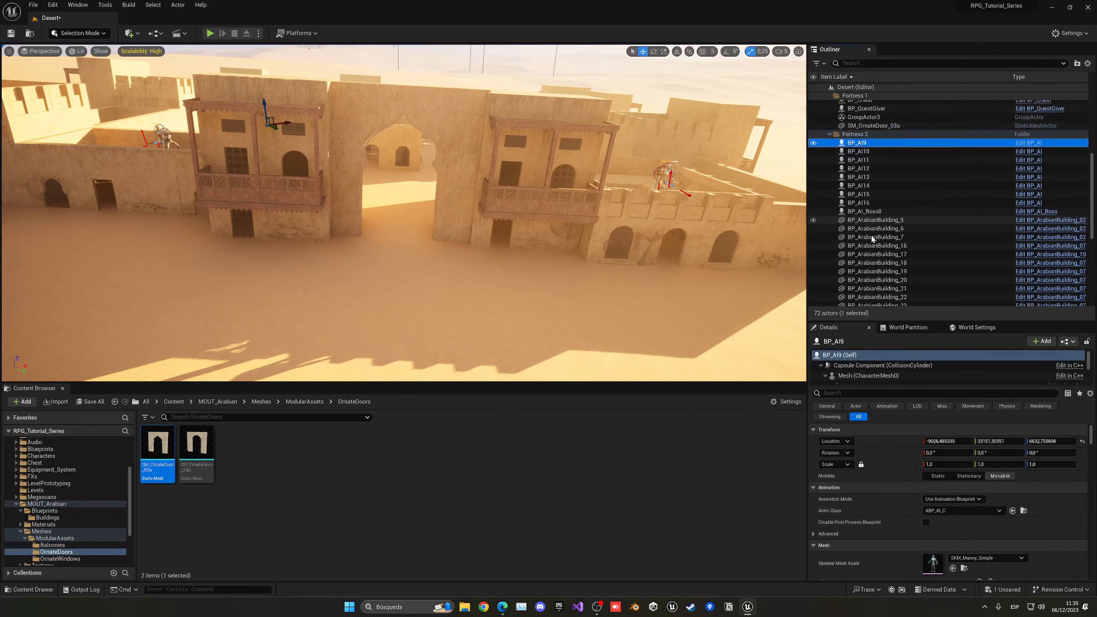
pyautogui.scroll(-3, 873, 238)
pyautogui.keyDown('shift'); pyautogui.click(875, 217); pyautogui.keyUp('shift')
pyautogui.rightClick(872, 175)
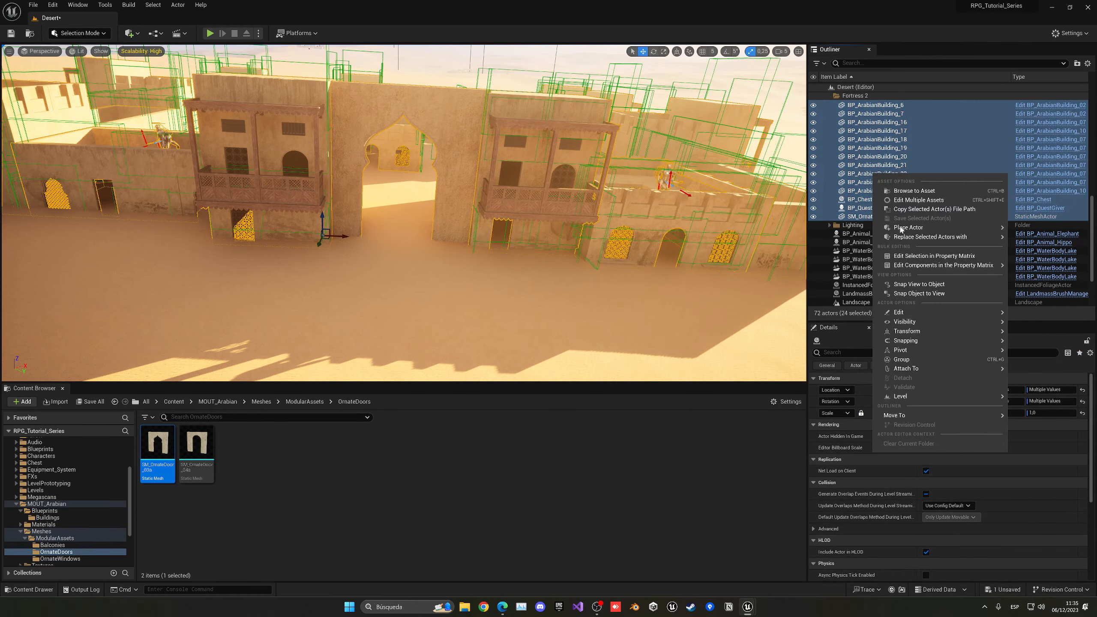
pyautogui.click(956, 362)
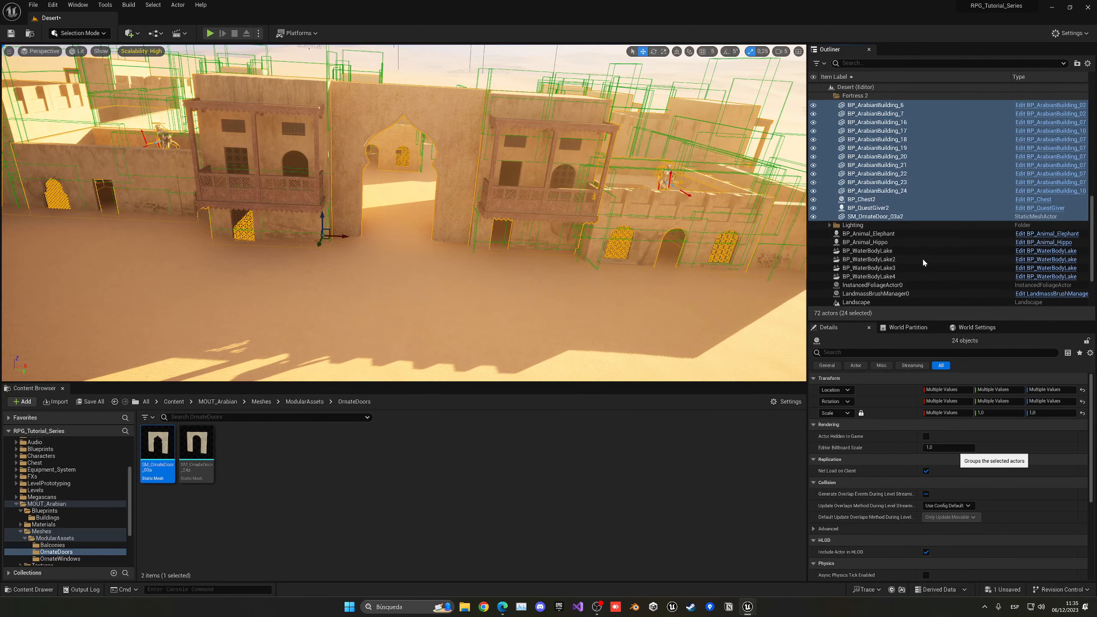
# Step: Save the Desert level and return the asset browser to the Content folder
pyautogui.click(865, 250)
pyautogui.hotkey('ctrl', 's')
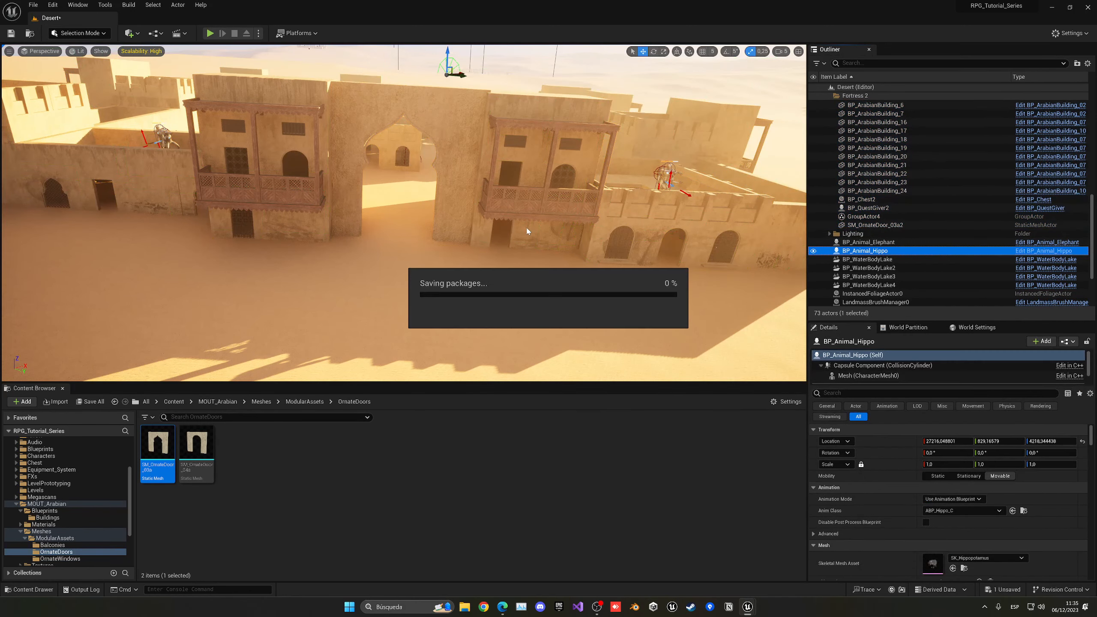
pyautogui.click(173, 401)
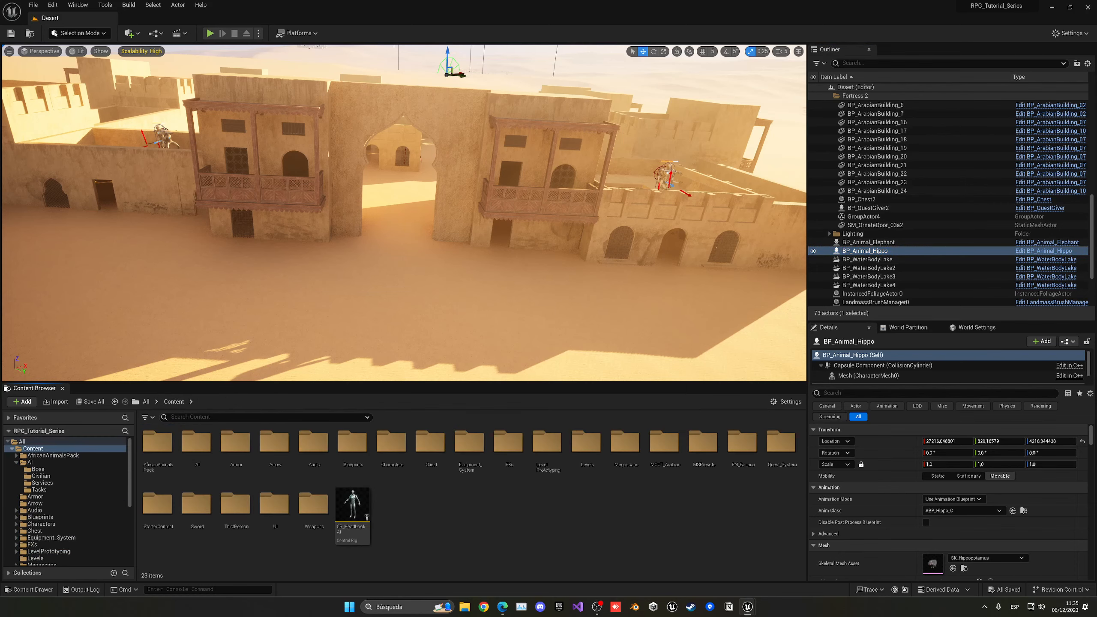
# Step: Survey the Desert level from above to review the placement of the lakes and fortresses
pyautogui.press('f')
pyautogui.press('s')
pyautogui.moveTo(404, 213); pyautogui.dragTo(385, 186, button='right')
pyautogui.moveTo(199, 247)
pyautogui.mouseDown(button='right')
pyautogui.moveTo(184, 248)
pyautogui.moveTo(220, 247)
pyautogui.moveTo(199, 247)
pyautogui.mouseUp(button='right')
pyautogui.press('w')
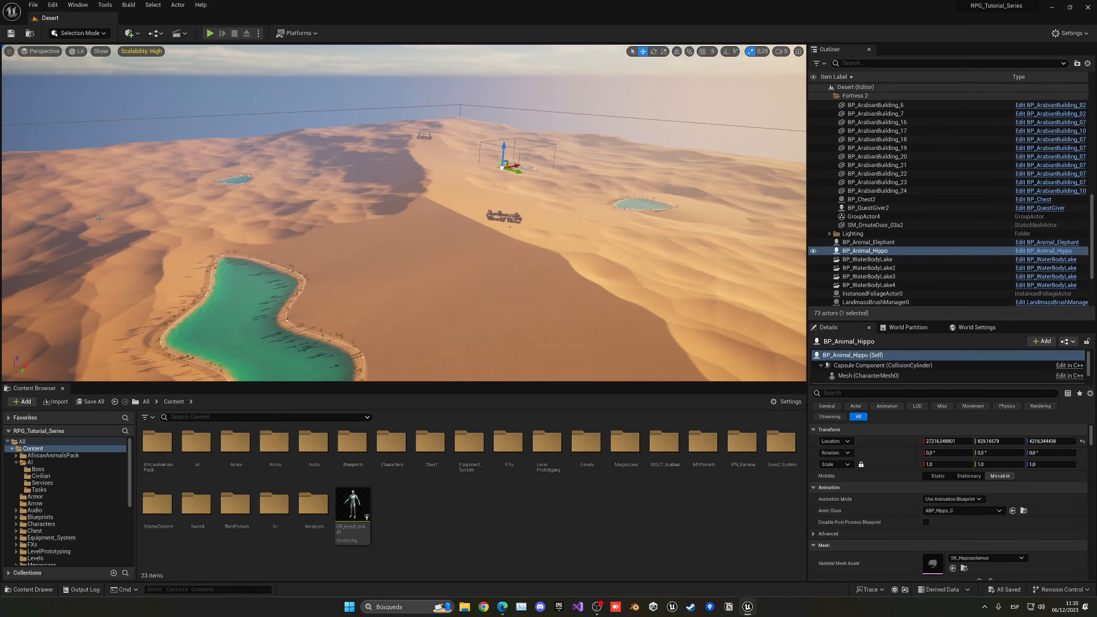
pyautogui.moveTo(100, 219); pyautogui.dragTo(56, 220, button='right')
pyautogui.moveTo(233, 214); pyautogui.dragTo(301, 243, button='right')
pyautogui.press('w')
# Step: Collapse the fortress folders in the Outliner and select the four lakes, BP_WaterBodyLake through BP_WaterBodyLake4
pyautogui.scroll(10, 846, 110)
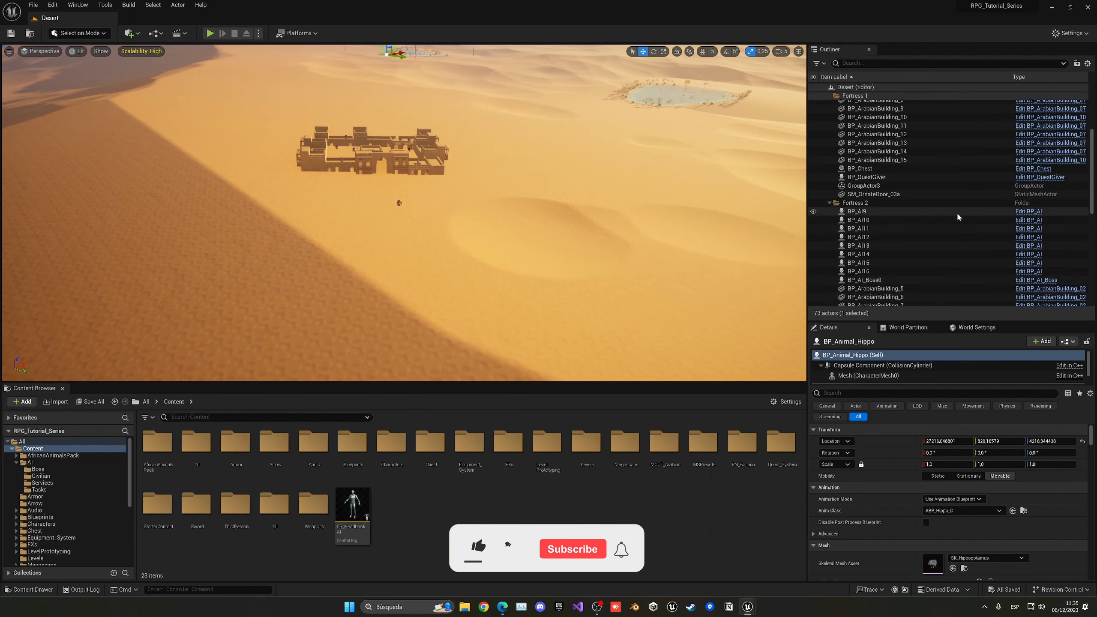
pyautogui.click(830, 104)
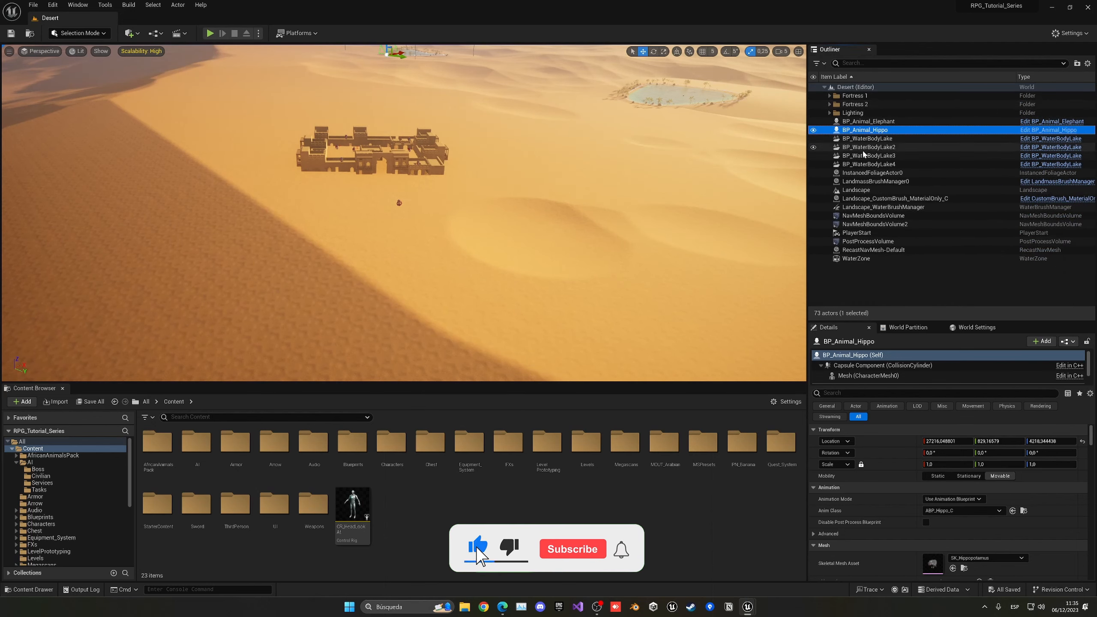
pyautogui.click(883, 139)
pyautogui.click(880, 123)
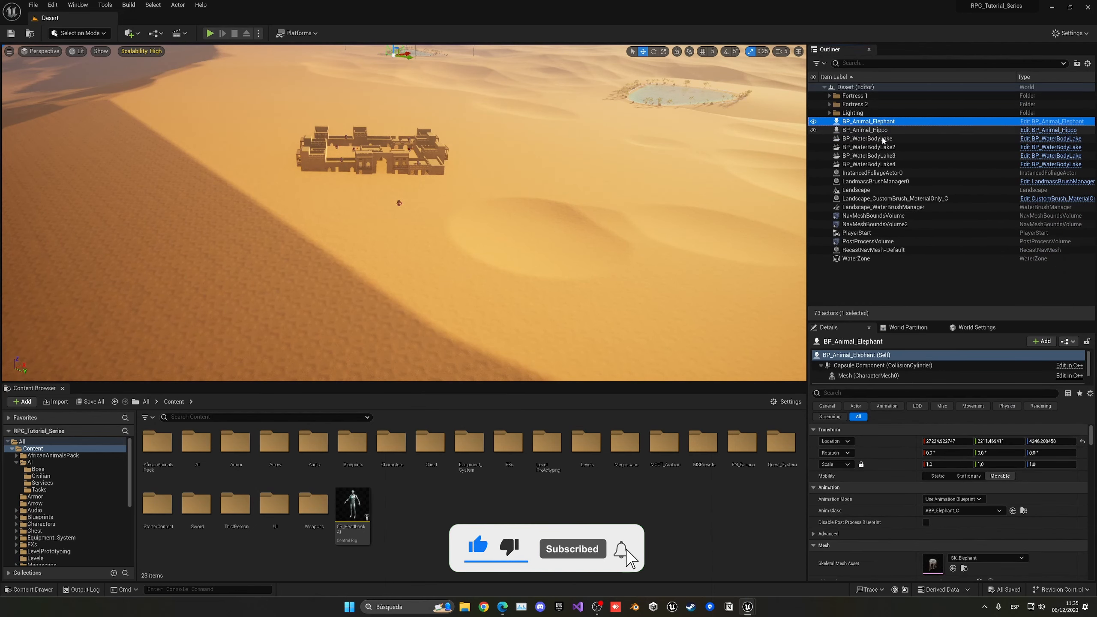
pyautogui.click(883, 139)
pyautogui.keyDown('shift'); pyautogui.click(886, 164); pyautogui.keyUp('shift')
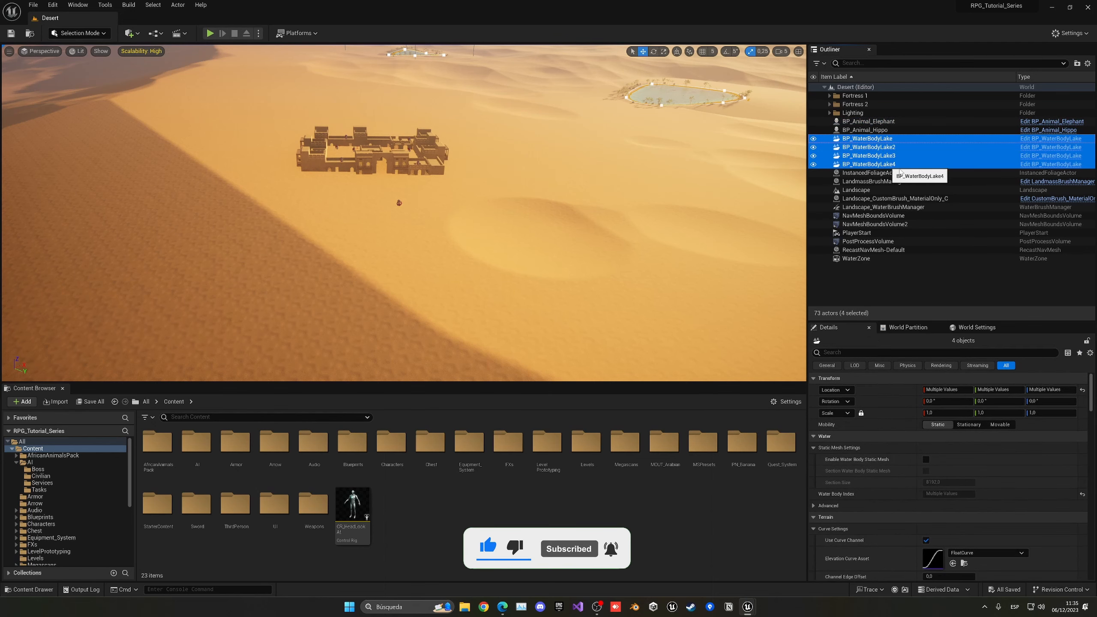
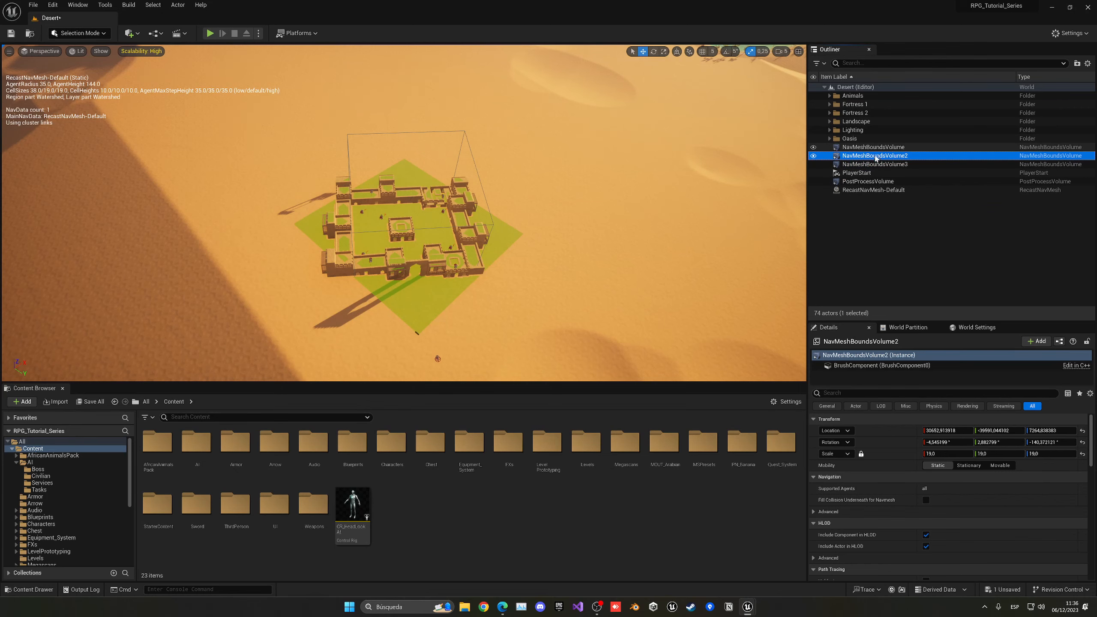
# Step: Move NavMeshBoundsVolume2 into the Fortress 2 folder and undo that move
pyautogui.doubleClick(875, 157)
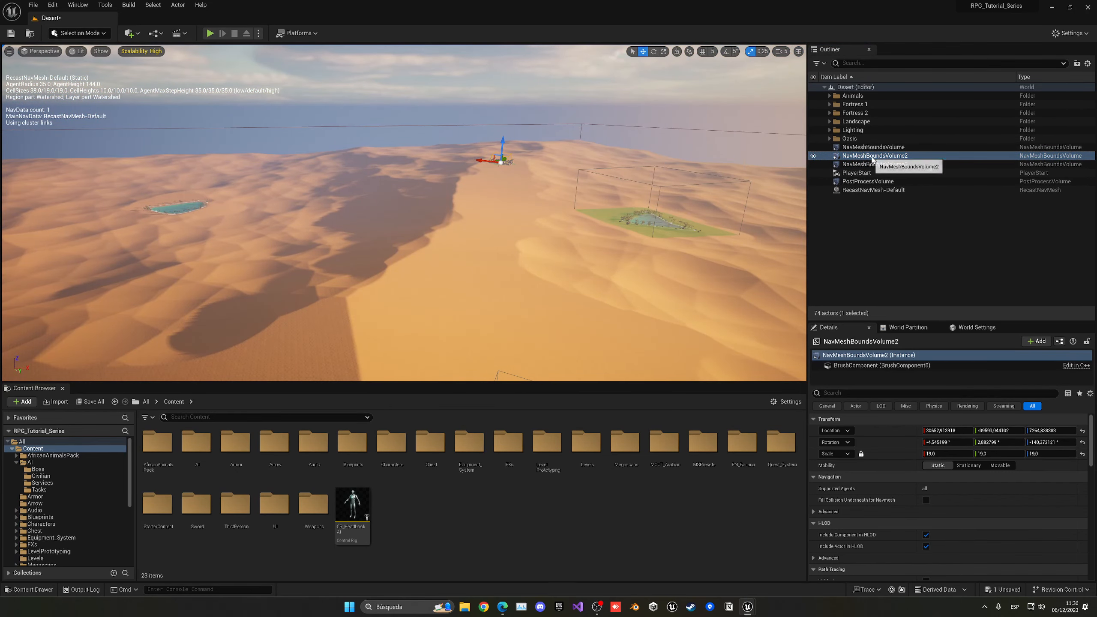
pyautogui.doubleClick(862, 113)
pyautogui.click(829, 113)
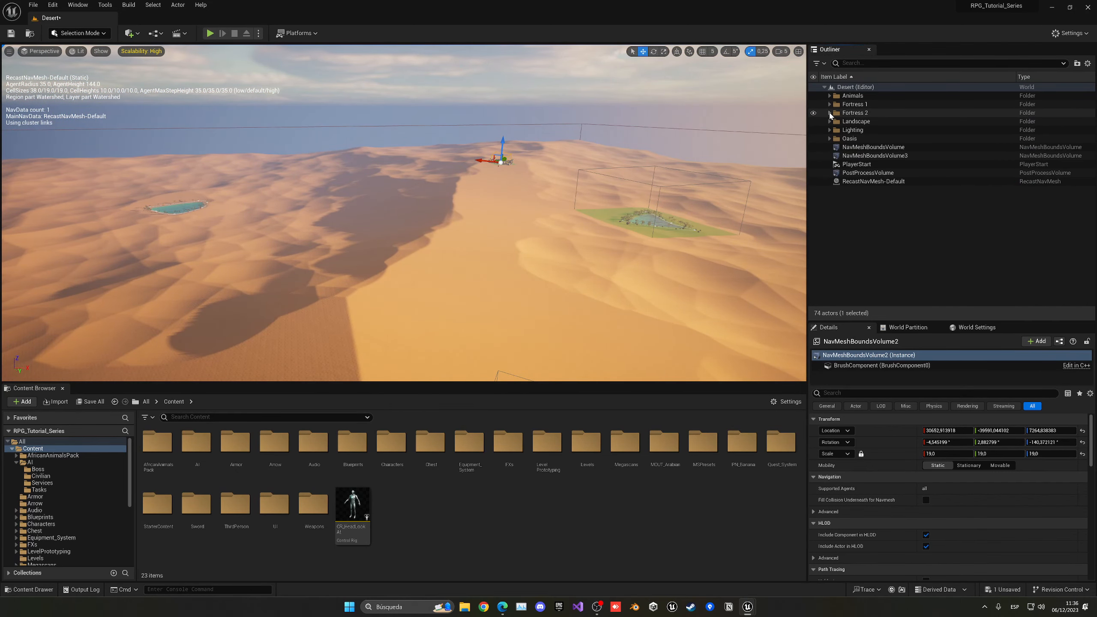
pyautogui.hotkey('ctrl', 'z')
pyautogui.scroll(5, 833, 113)
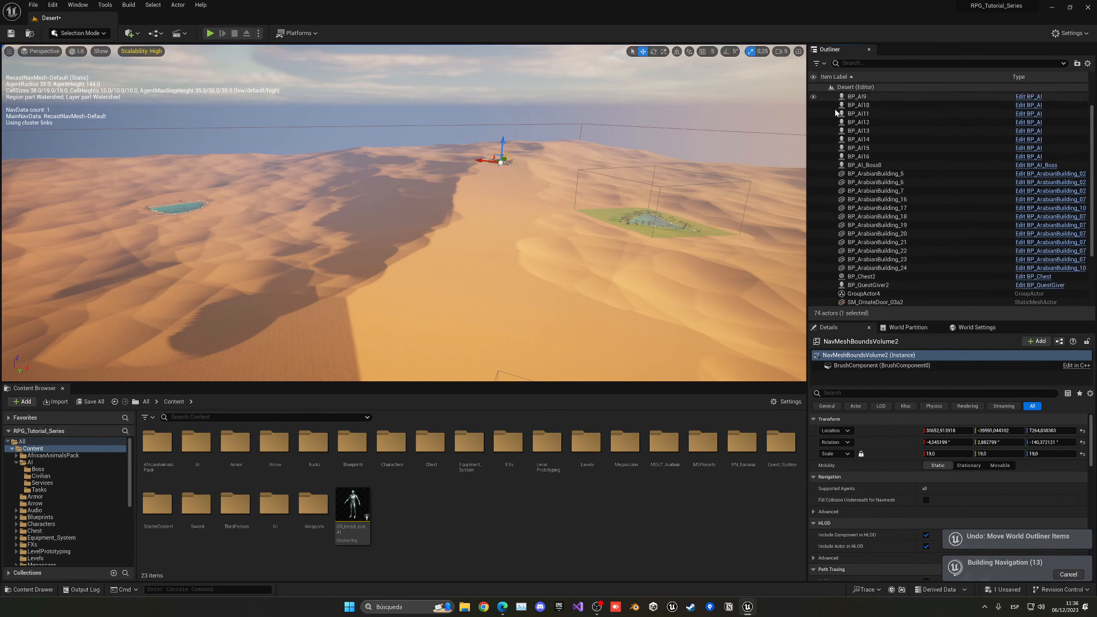
pyautogui.click(830, 113)
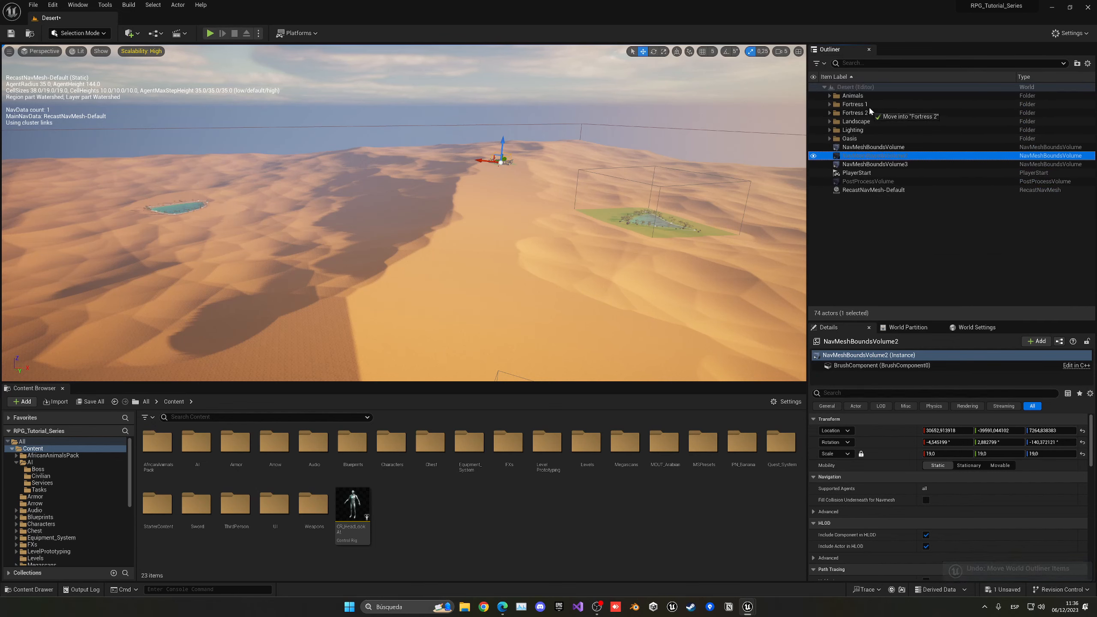
# Step: Move NavMeshBoundsVolume2 into the Fortress 1 folder and NavMeshBoundsVolume3 into the Fortress 2 folder, and save the level
pyautogui.doubleClick(853, 105)
pyautogui.click(830, 104)
pyautogui.moveTo(869, 155); pyautogui.dragTo(864, 117)
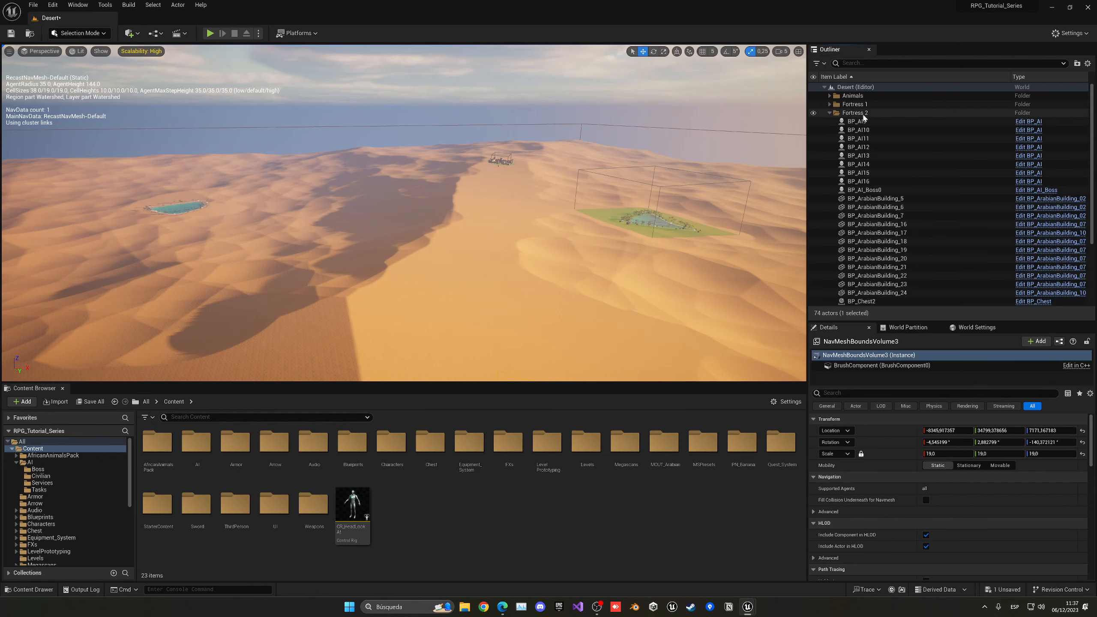
pyautogui.click(830, 113)
pyautogui.hotkey('ctrl', 's')
# Step: Move NavMeshBoundsVolume into the Oasis folder and save the level
pyautogui.click(868, 148)
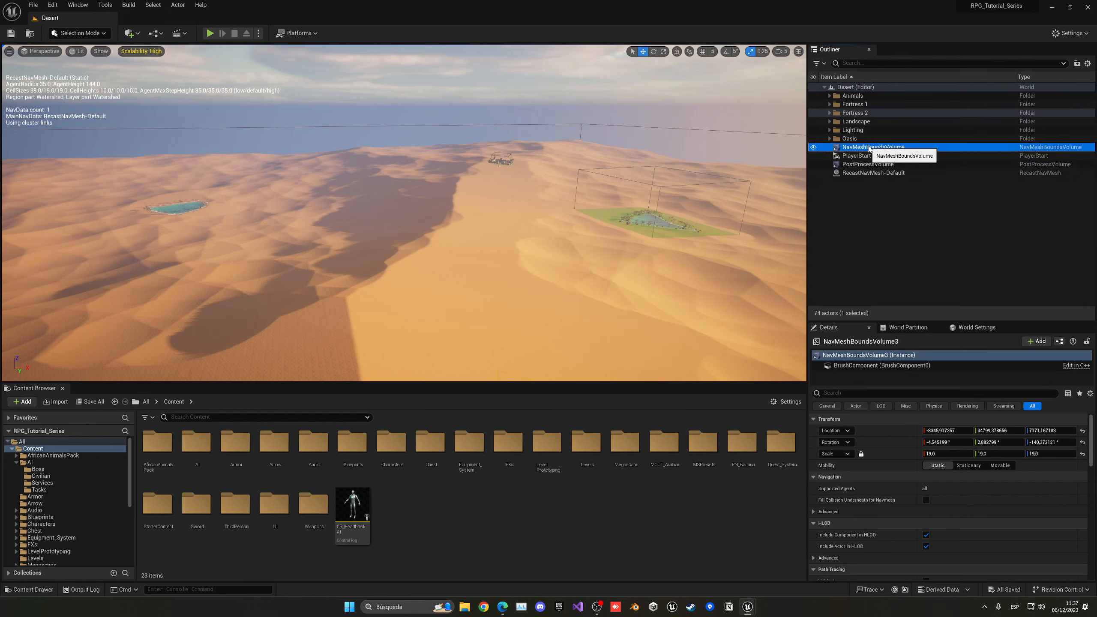
pyautogui.moveTo(855, 147); pyautogui.dragTo(851, 138)
pyautogui.click(829, 138)
pyautogui.click(863, 174)
pyautogui.hotkey('ctrl', 's')
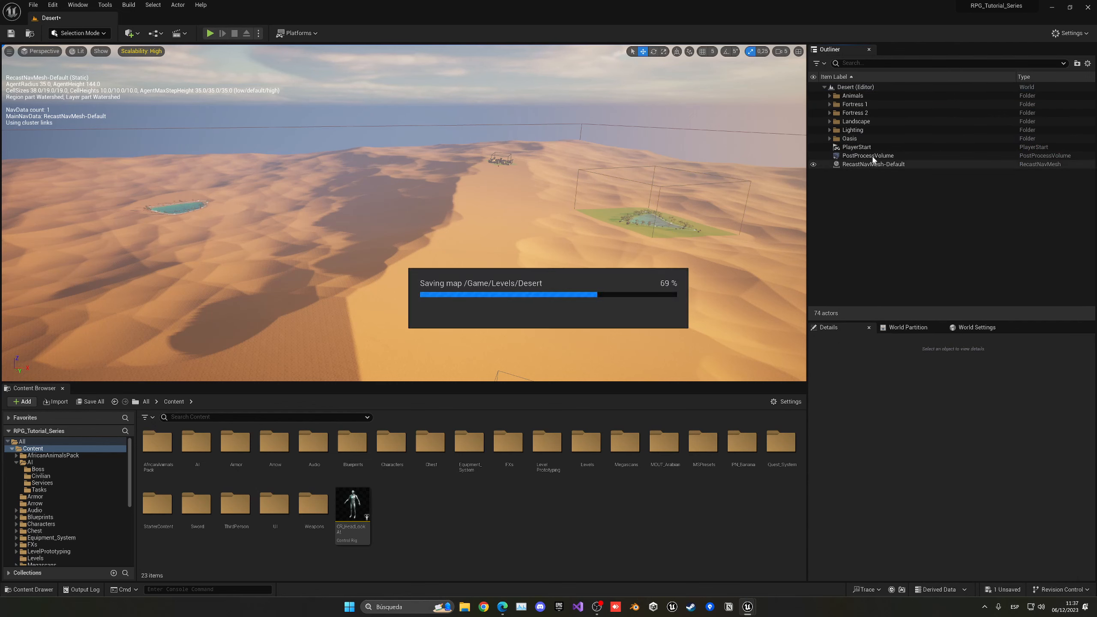
# Step: Move PostProcessVolume into the Lighting folder, save the level and collapse the folder
pyautogui.click(879, 156)
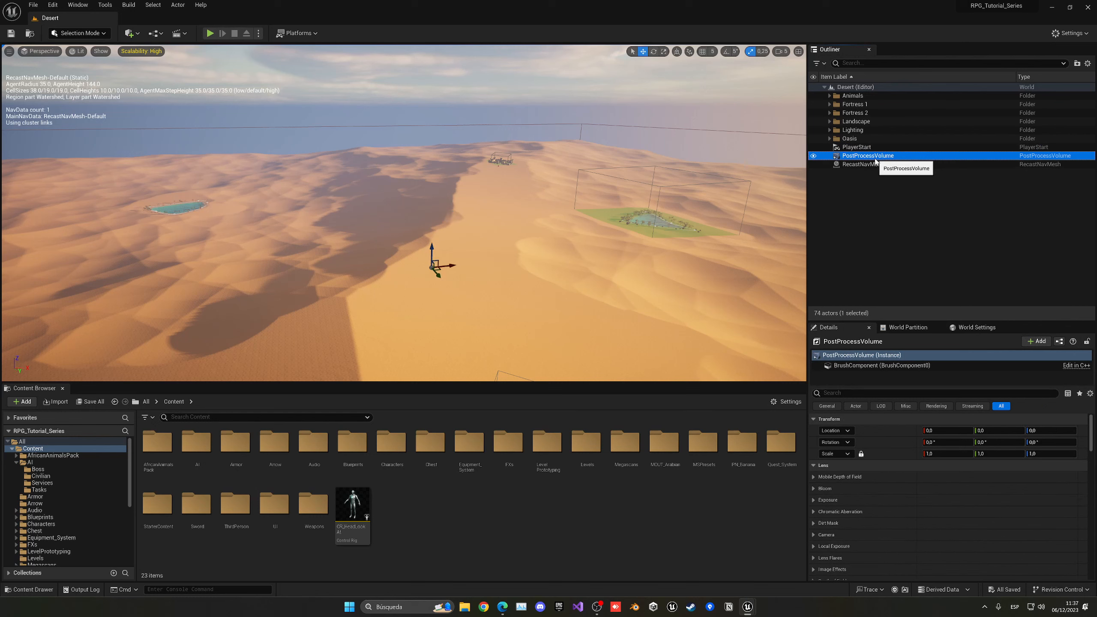
pyautogui.moveTo(883, 159); pyautogui.dragTo(863, 131)
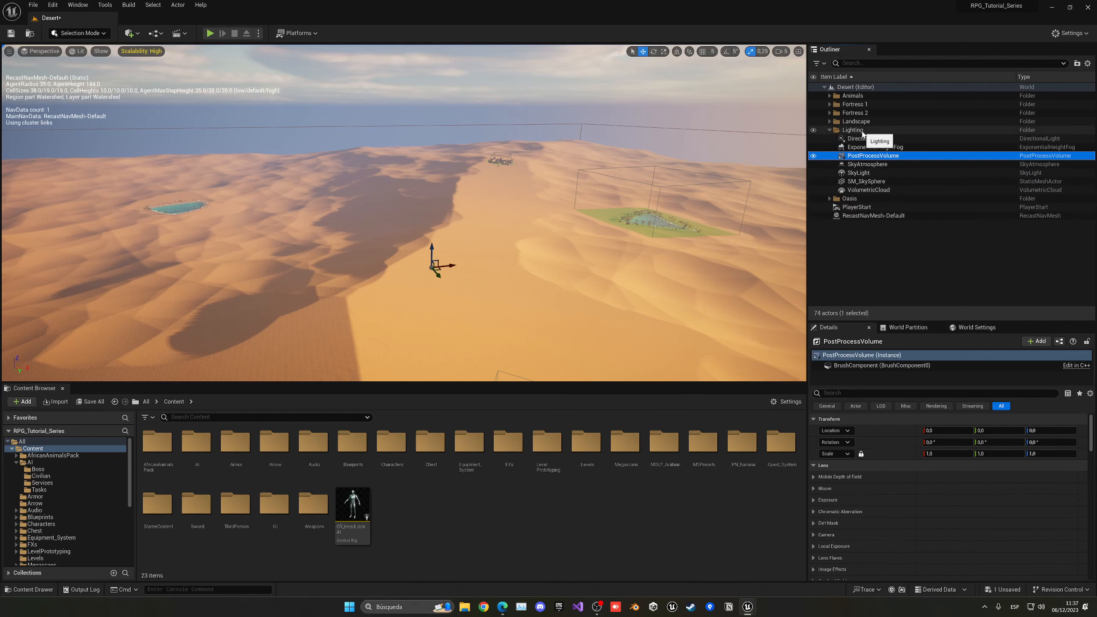
pyautogui.hotkey('ctrl', 's')
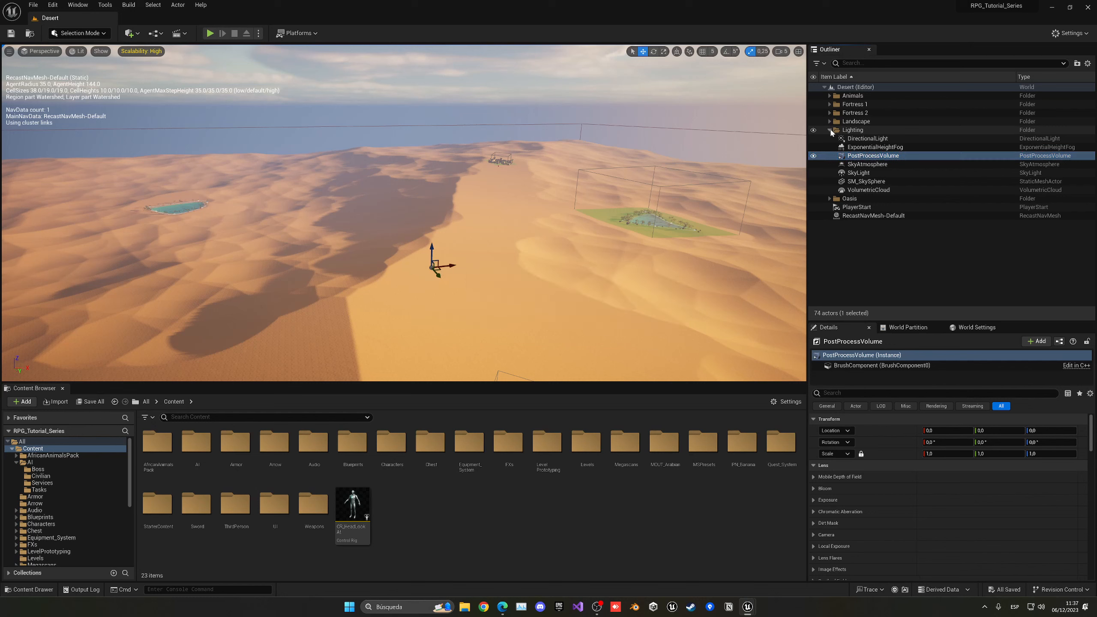
pyautogui.click(829, 130)
# Step: Move RecastNavMesh-Default into the Landscape folder, save the level and clear the selection
pyautogui.click(857, 156)
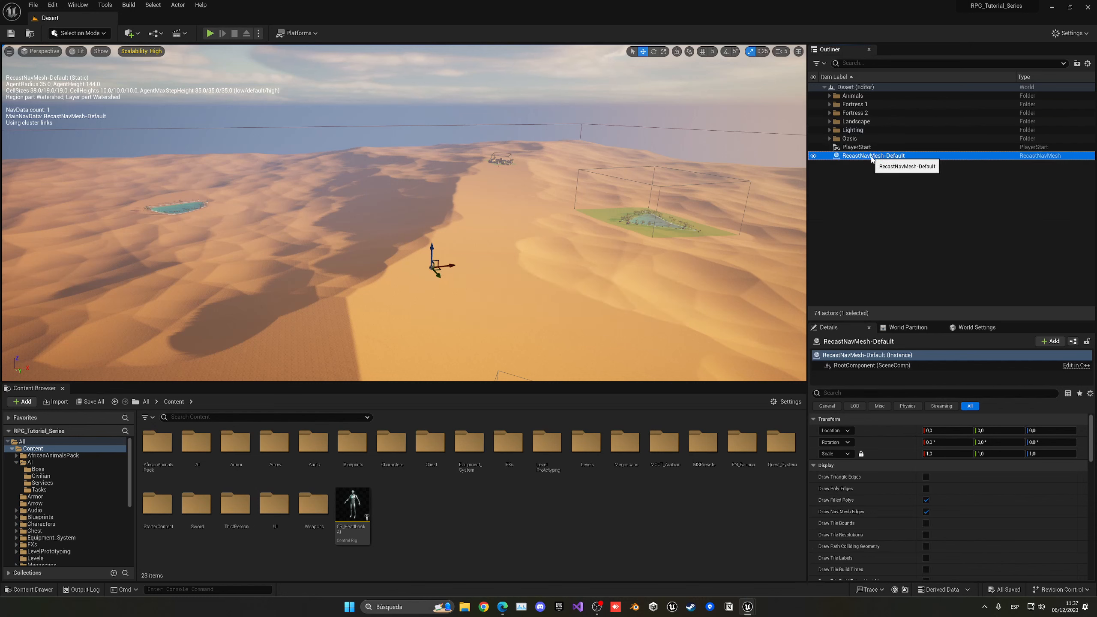
pyautogui.moveTo(872, 159); pyautogui.dragTo(859, 122)
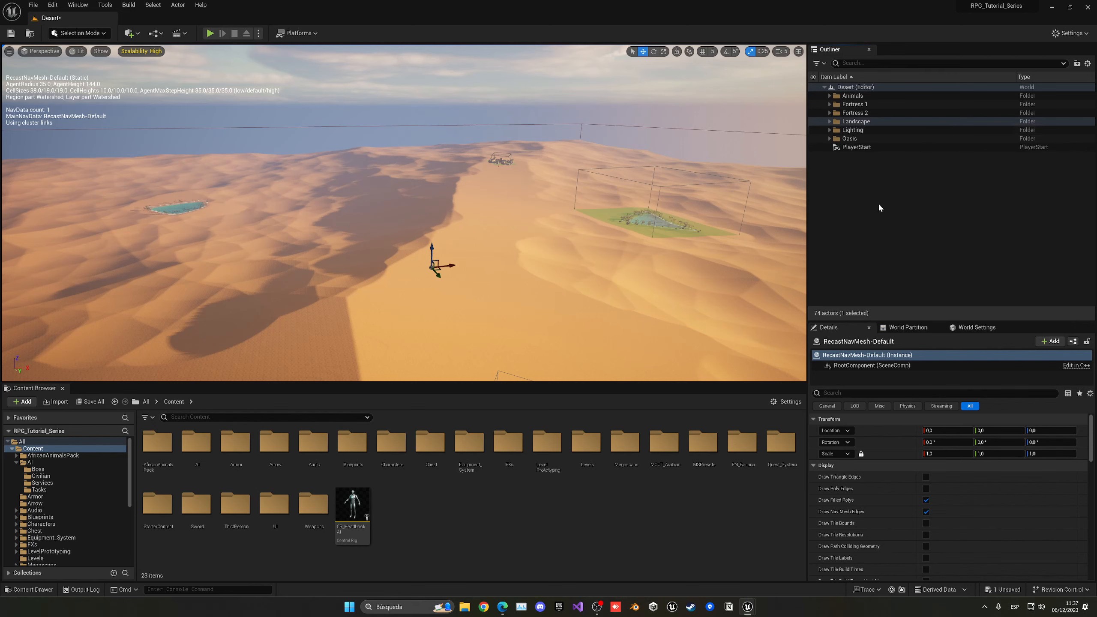
pyautogui.hotkey('ctrl', 's')
pyautogui.click(871, 147)
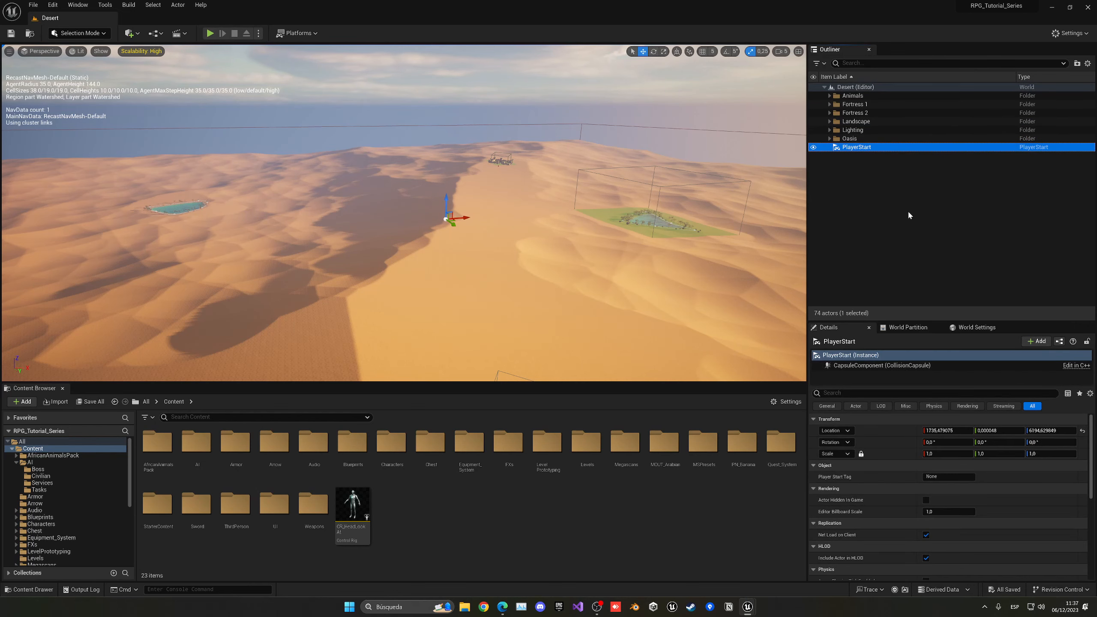
pyautogui.click(908, 210)
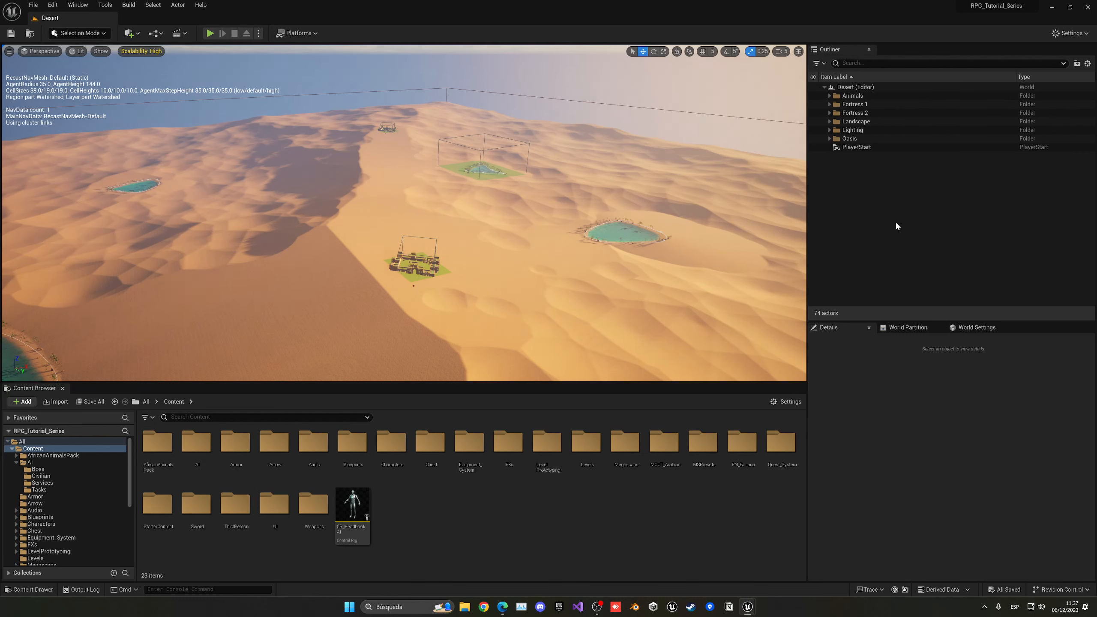
# Step: Duplicate the Fortress 1 folder together with its whole hierarchy of actors
pyautogui.click(861, 106)
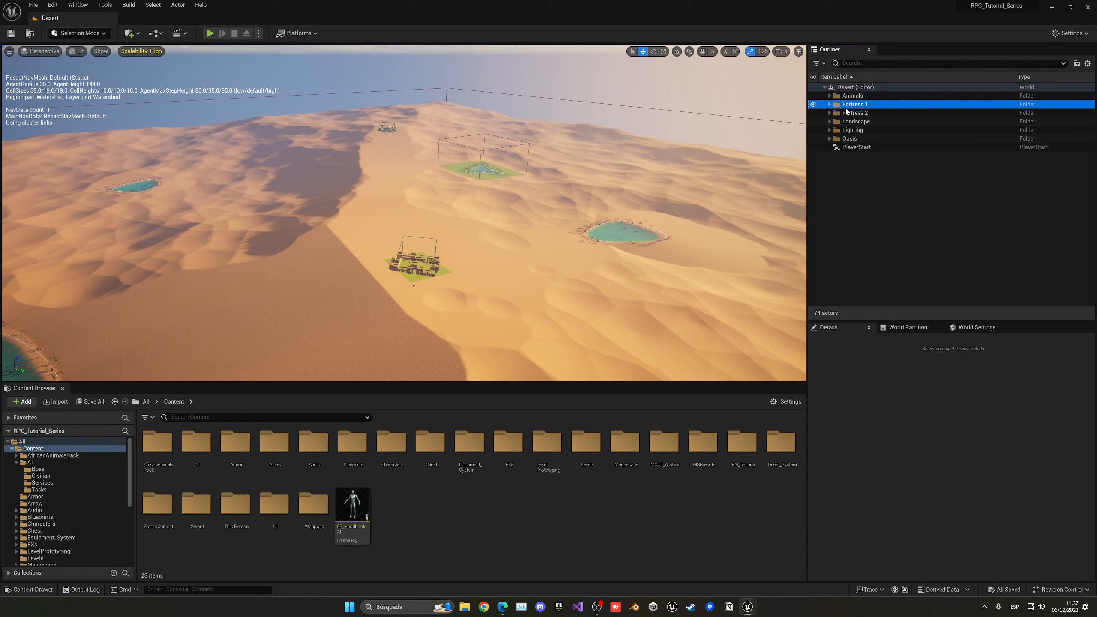
pyautogui.rightClick(854, 105)
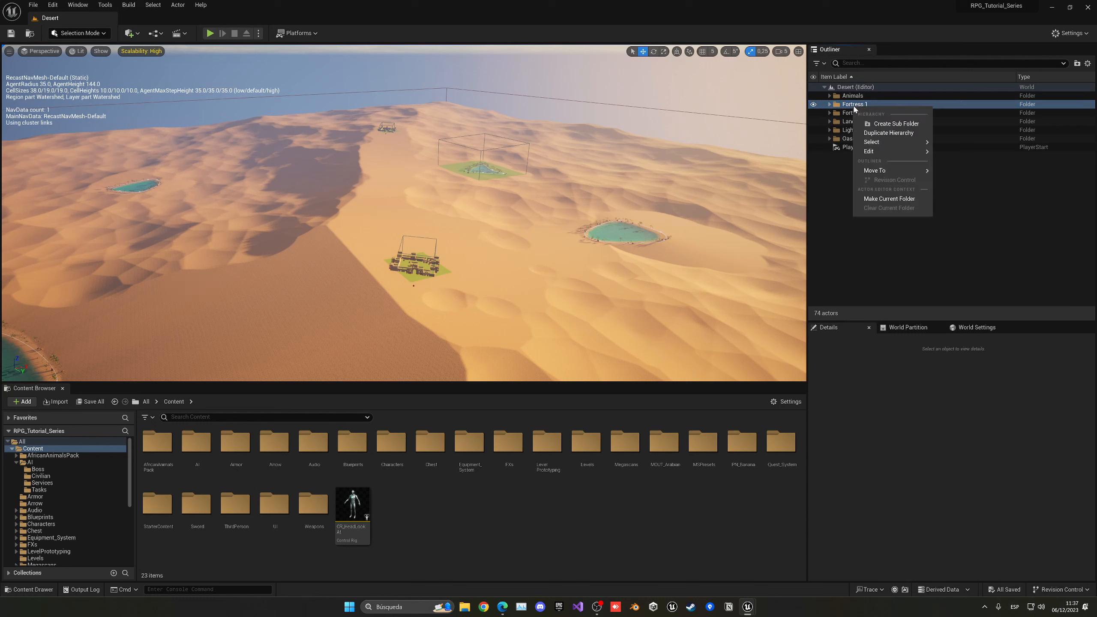
pyautogui.click(890, 133)
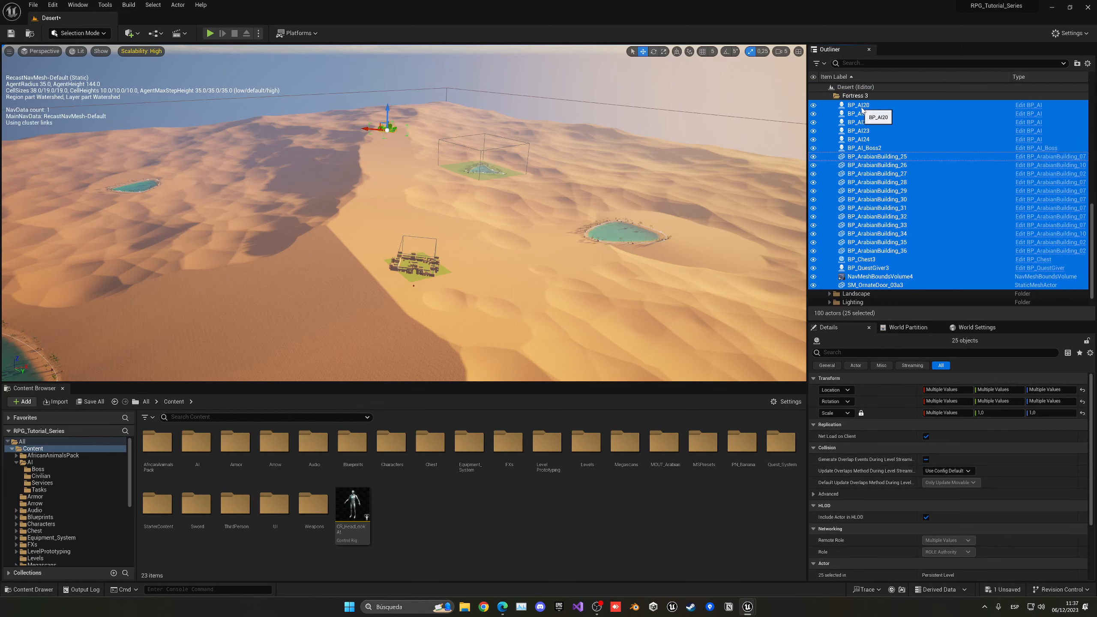
# Step: Move the duplicated Fortress 3 actors to the open dunes beyond the small lake and place them on the sand
pyautogui.moveTo(453, 173); pyautogui.dragTo(412, 163, button='right')
pyautogui.press('w')
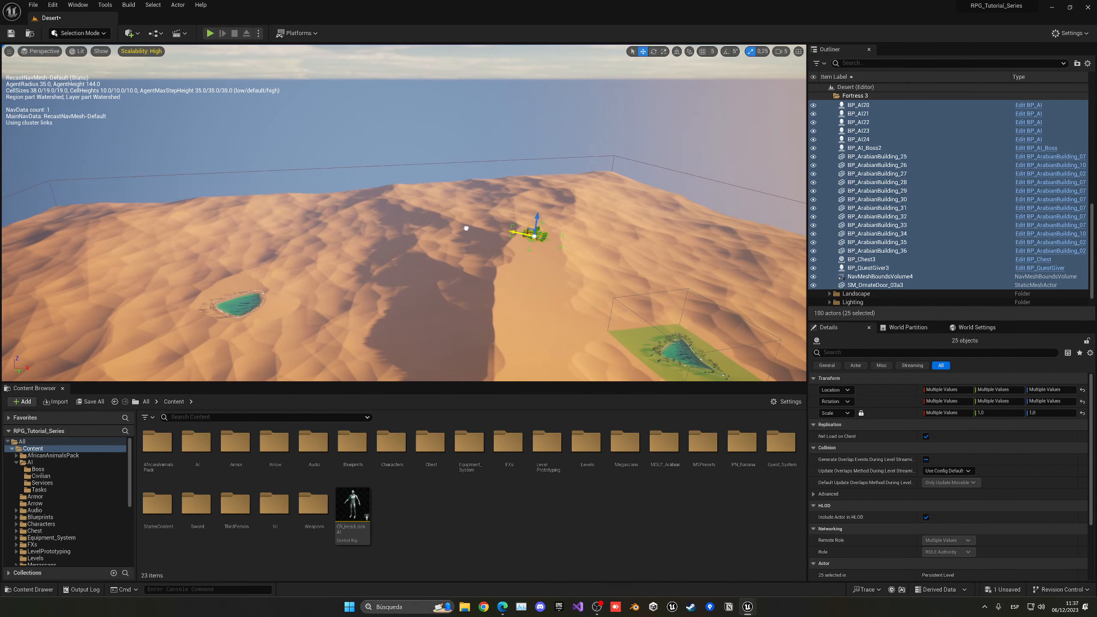
pyautogui.moveTo(466, 228); pyautogui.dragTo(155, 327)
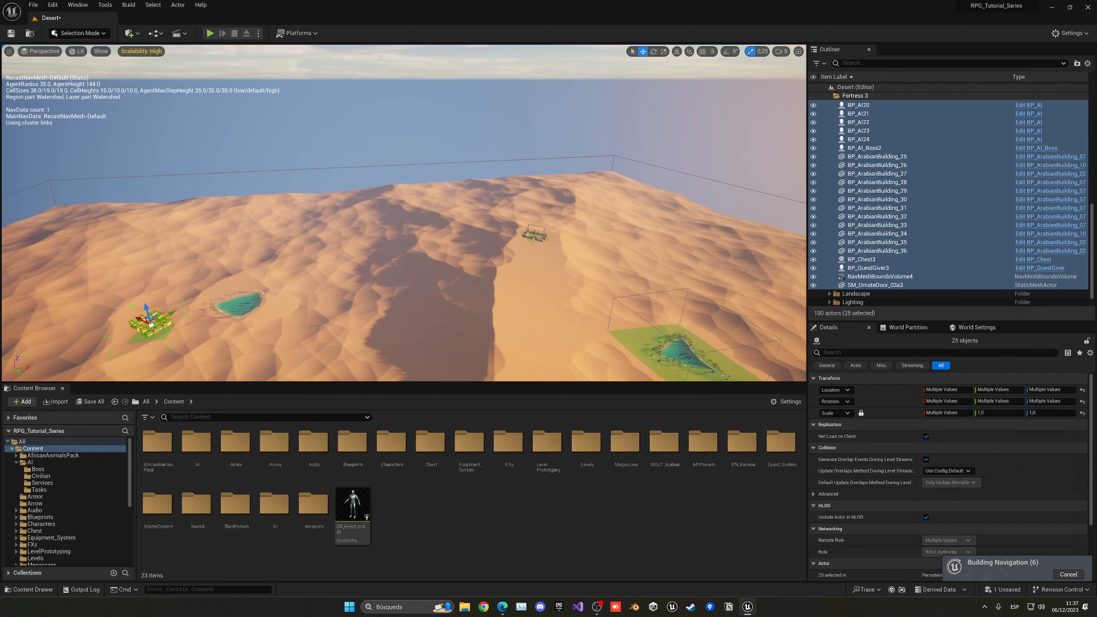
pyautogui.press('w')
pyautogui.moveTo(403, 212); pyautogui.dragTo(315, 264, button='right')
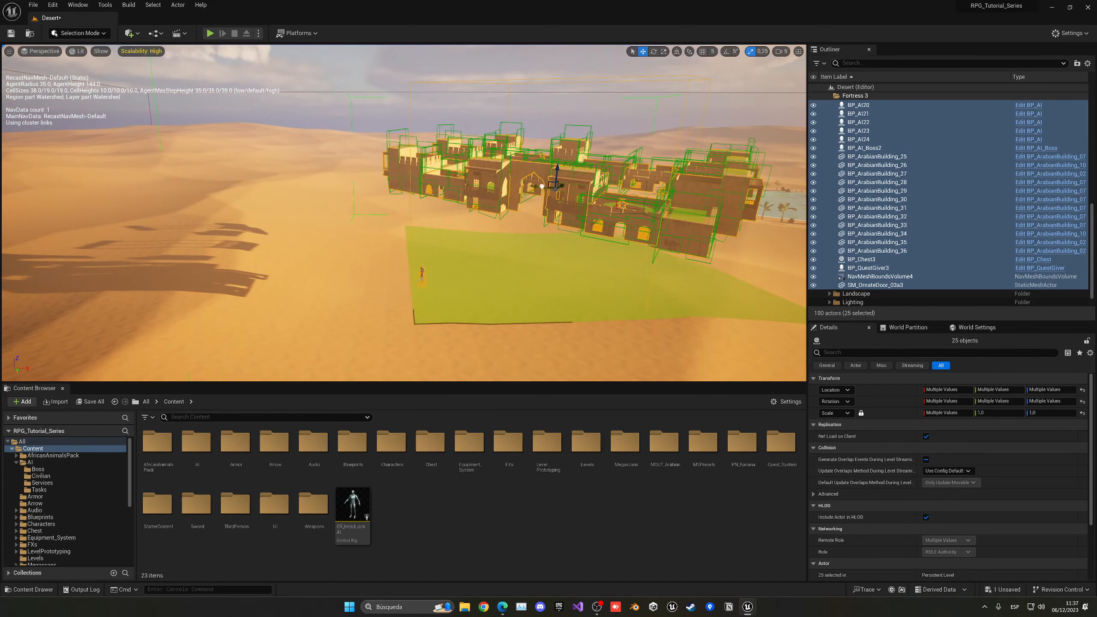
pyautogui.moveTo(541, 187); pyautogui.dragTo(465, 222)
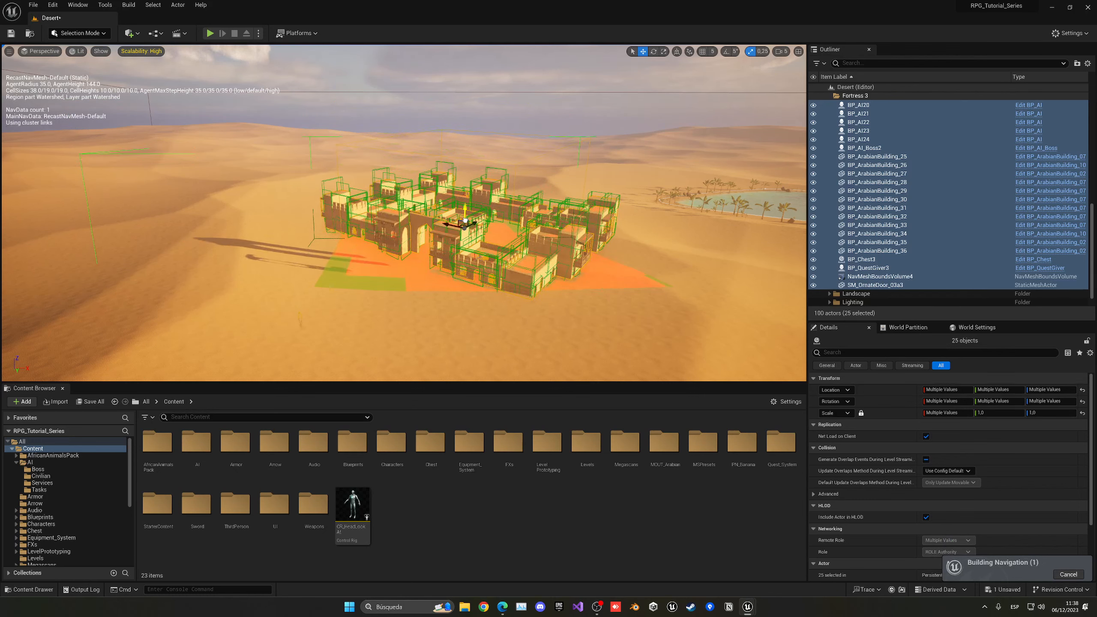
# Step: Ungroup all the selected Fortress 3 actors
pyautogui.rightClick(891, 198)
pyautogui.moveTo(941, 384)
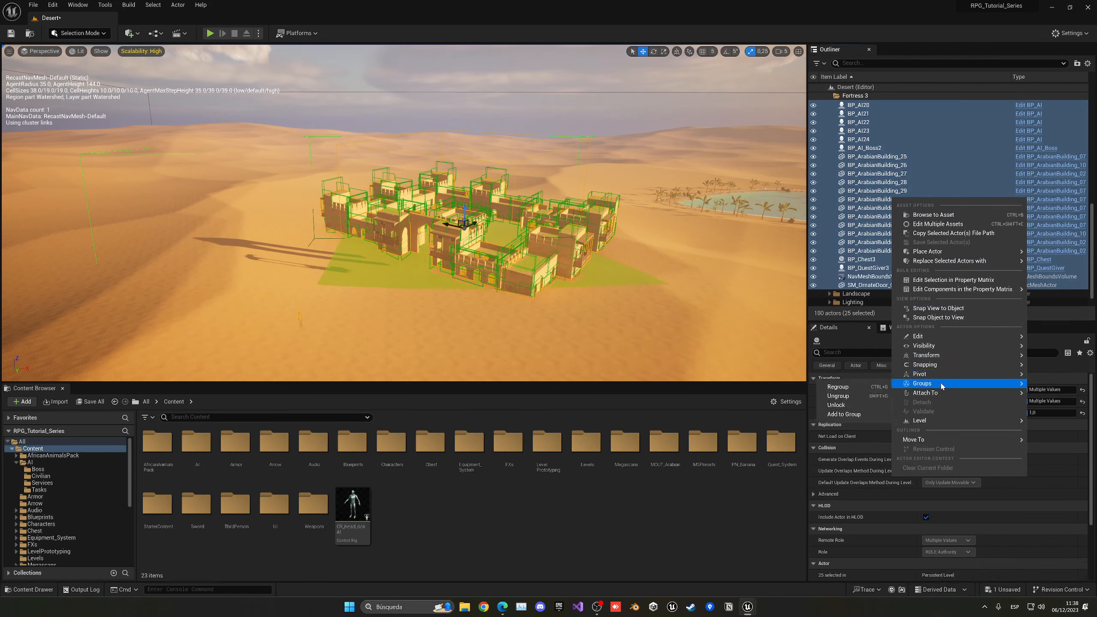
pyautogui.click(840, 397)
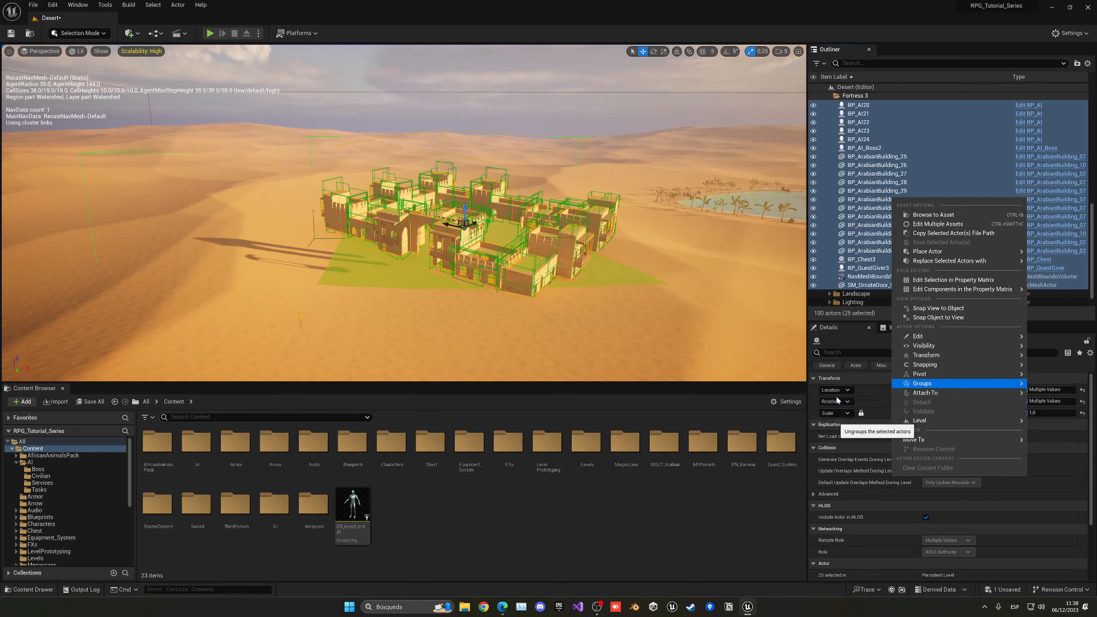
# Step: Select BP_ArabianBuilding_25 through BP_Chest3 in the Fortress 3 folder and tilt them to suit the dune's slope
pyautogui.click(869, 149)
pyautogui.scroll(2, 875, 147)
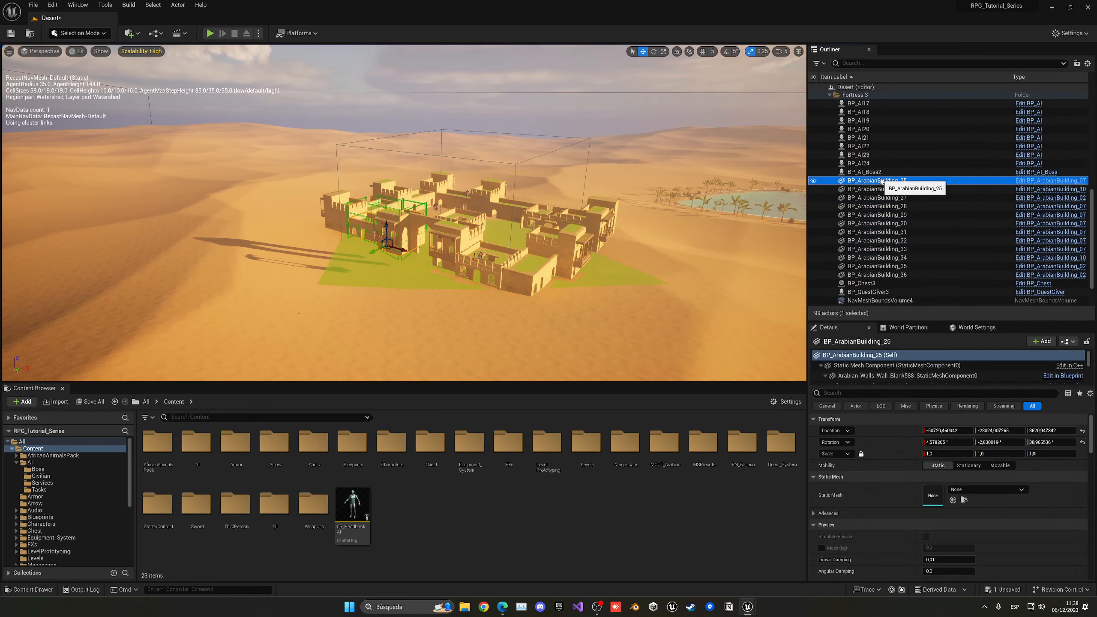
pyautogui.scroll(-1, 888, 224)
pyautogui.keyDown('shift'); pyautogui.click(885, 261); pyautogui.keyUp('shift')
pyautogui.press('f')
pyautogui.press('e')
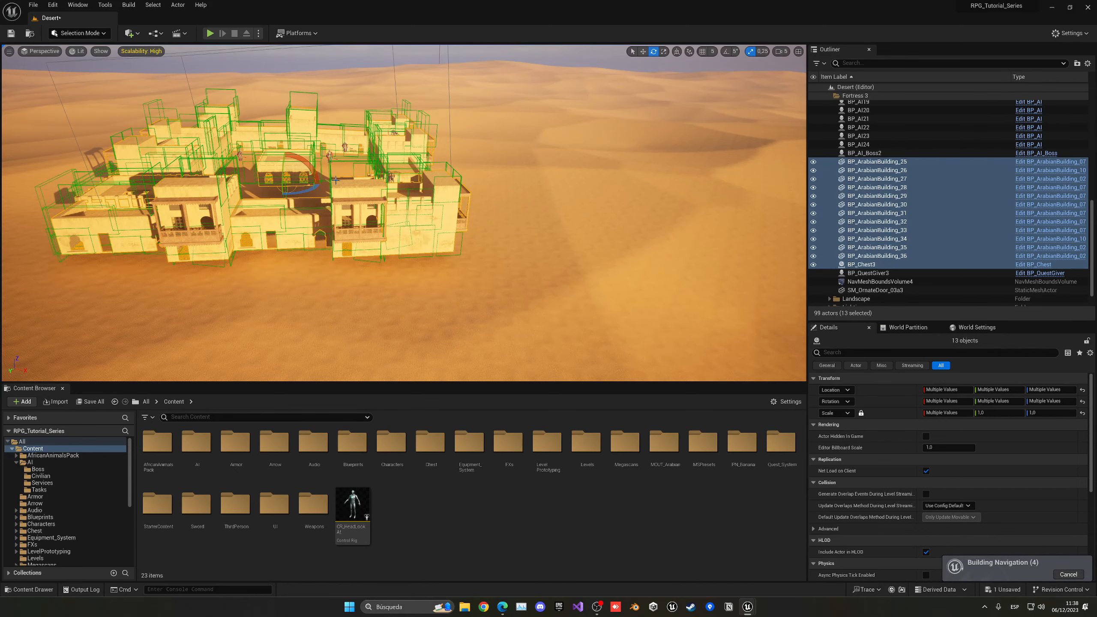
# Step: Lower the selected Fortress 3 buildings and chest slightly and readjust their tilt against the sand
pyautogui.press('w')
pyautogui.press('f')
pyautogui.moveTo(343, 168); pyautogui.dragTo(344, 179)
pyautogui.moveTo(344, 179); pyautogui.dragTo(447, 199, button='right')
pyautogui.press('e')
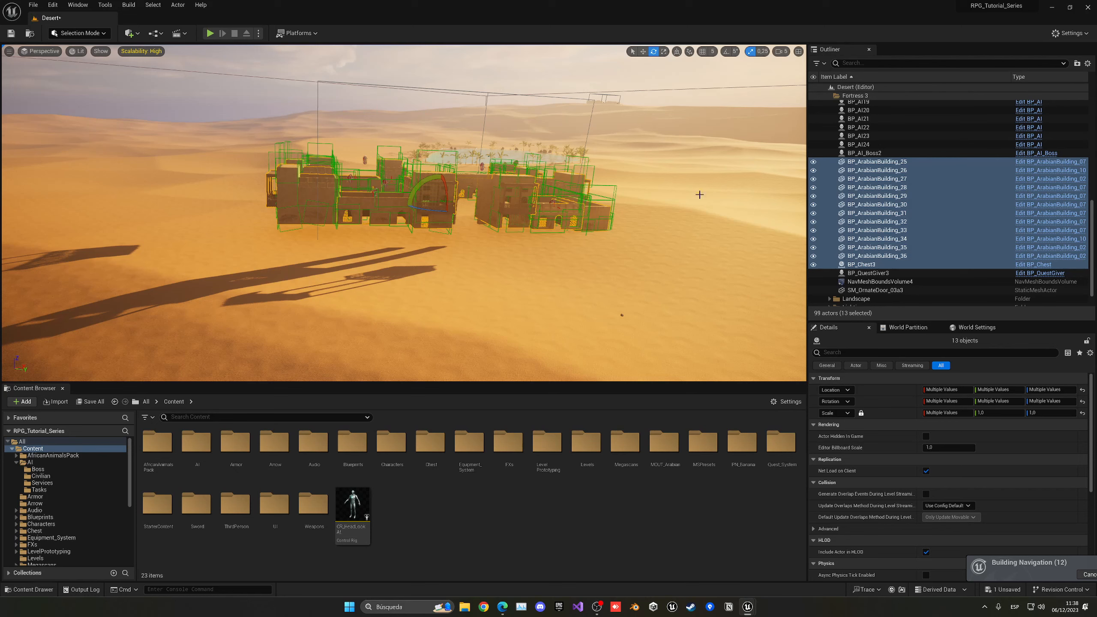
# Step: Reselect BP_ArabianBuilding_25 through BP_Chest3 and lower them further onto the sand
pyautogui.click(864, 161)
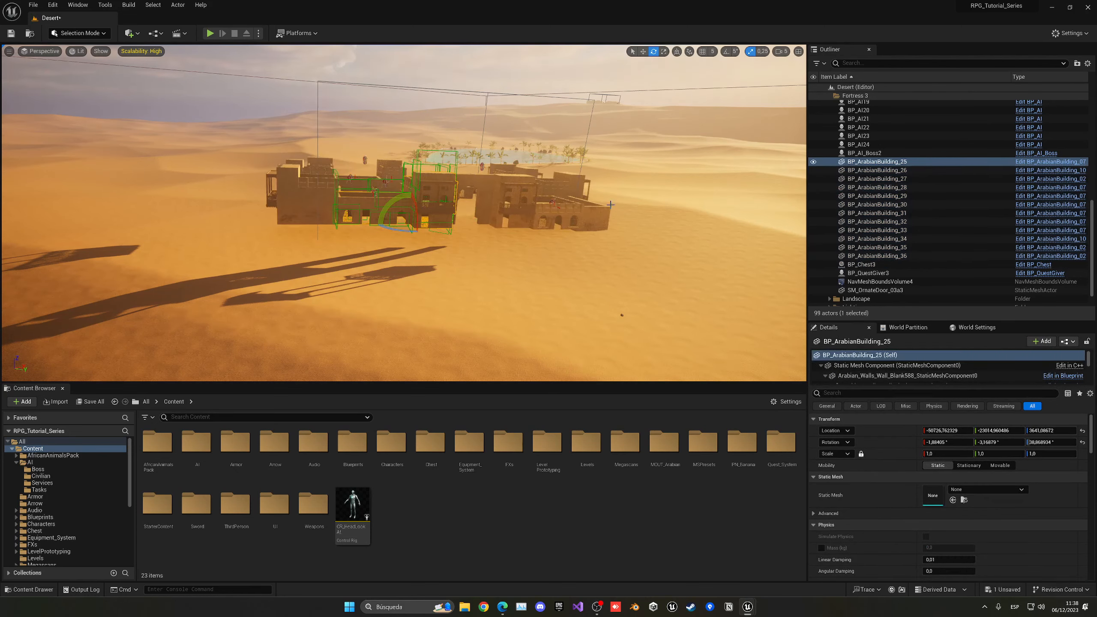
pyautogui.keyDown('shift'); pyautogui.click(891, 264); pyautogui.keyUp('shift')
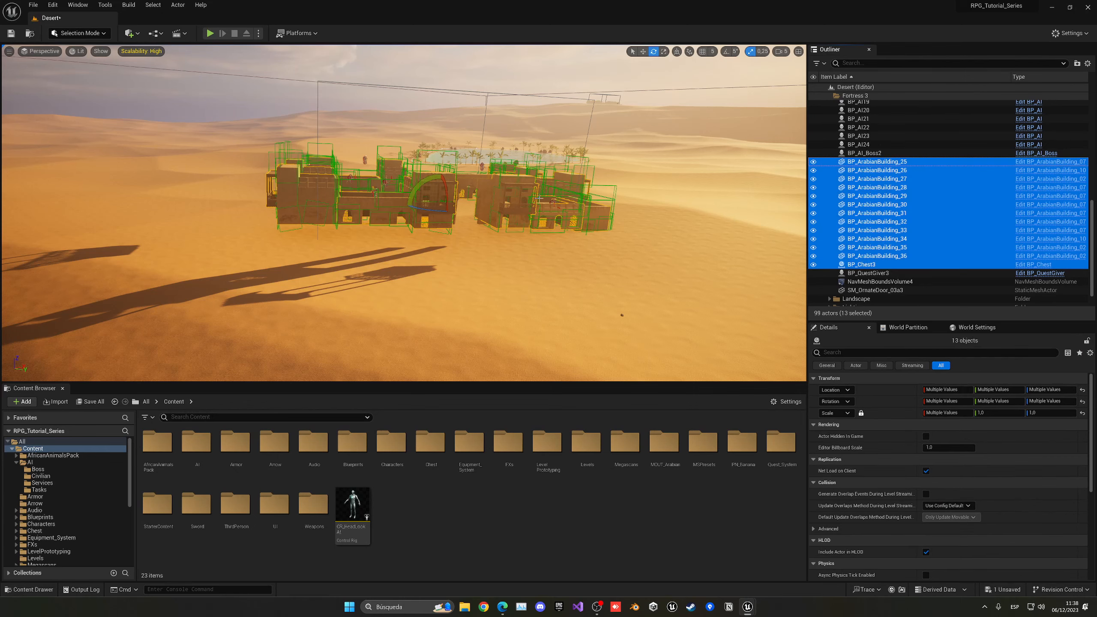
pyautogui.press('f')
pyautogui.press('w')
pyautogui.moveTo(458, 168); pyautogui.dragTo(457, 194)
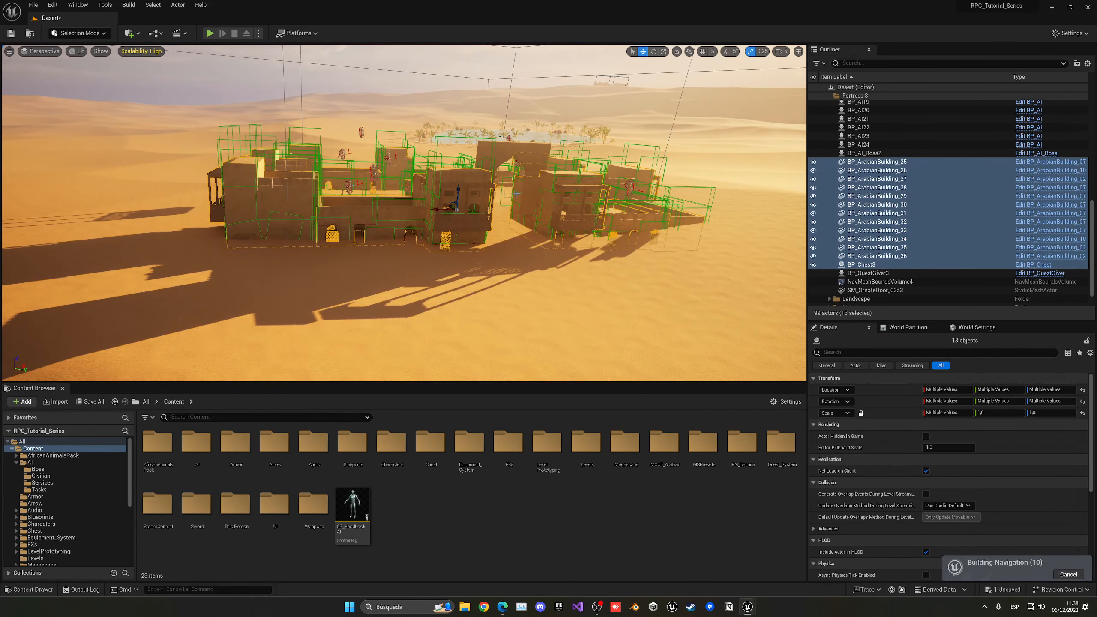
# Step: Adjust the tilt of the selected Fortress 3 buildings and chest, and lower them so their bases sink into the sand
pyautogui.press('d')
pyautogui.moveTo(516, 193); pyautogui.dragTo(389, 194, button='right')
pyautogui.press('e')
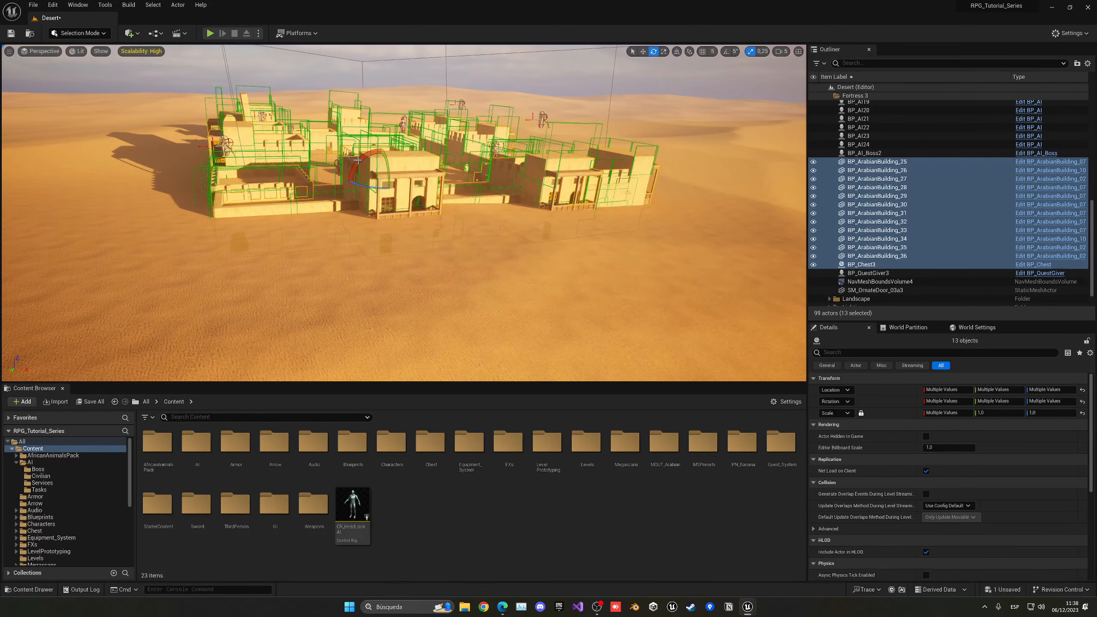
pyautogui.moveTo(386, 161); pyautogui.dragTo(372, 135)
pyautogui.press('e')
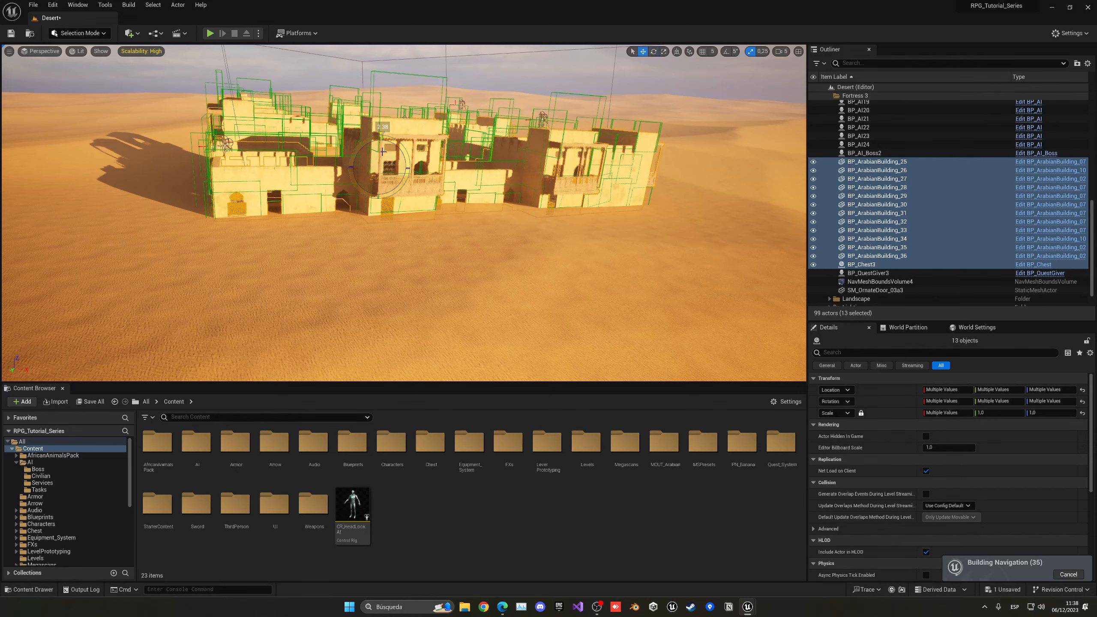
pyautogui.press('a')
pyautogui.moveTo(408, 198); pyautogui.dragTo(530, 191, button='right')
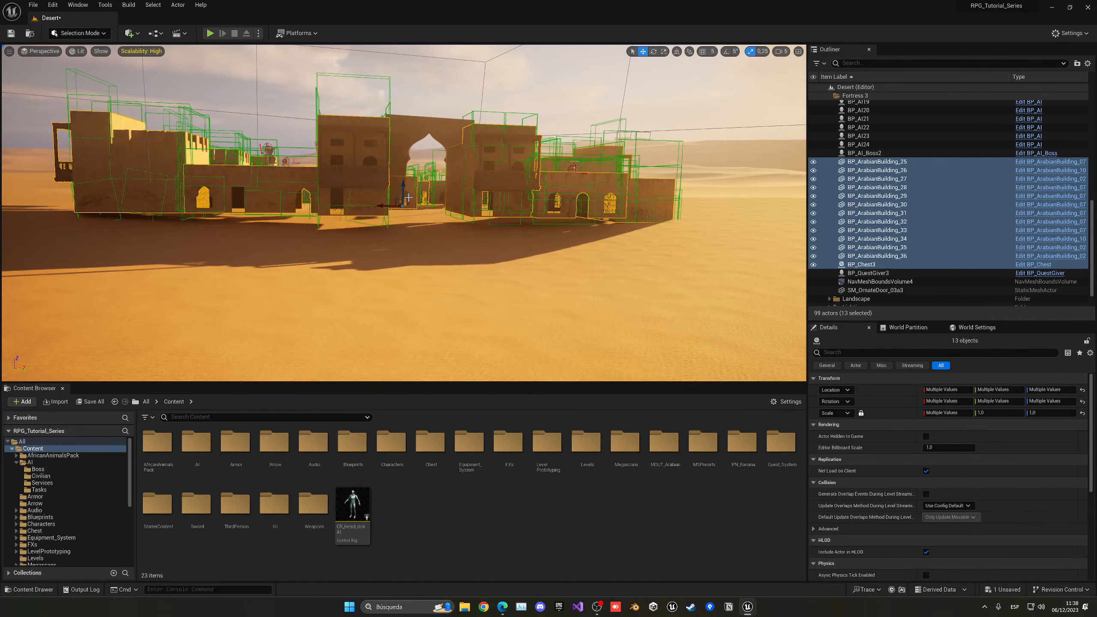
pyautogui.moveTo(403, 184); pyautogui.dragTo(399, 195)
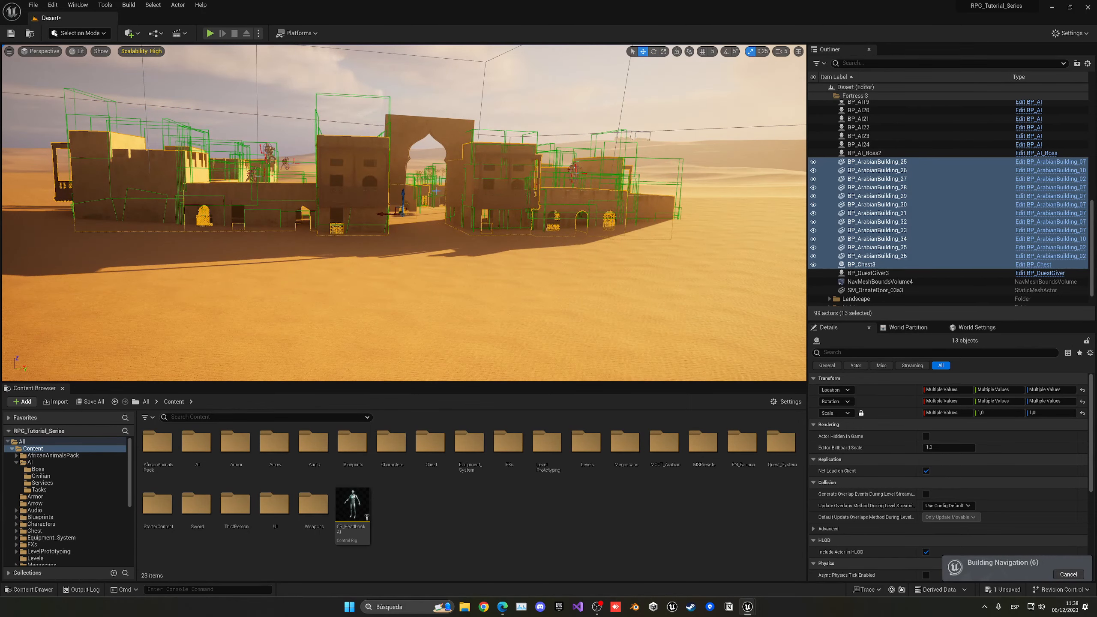
# Step: Select BP_Chest3 in the middle of Fortress 3 and raise it slightly
pyautogui.press('e')
pyautogui.moveTo(437, 191); pyautogui.dragTo(429, 137, button='right')
pyautogui.press('w')
pyautogui.scroll(-3, 421, 204)
pyautogui.click(428, 137)
pyautogui.moveTo(422, 152); pyautogui.dragTo(429, 125)
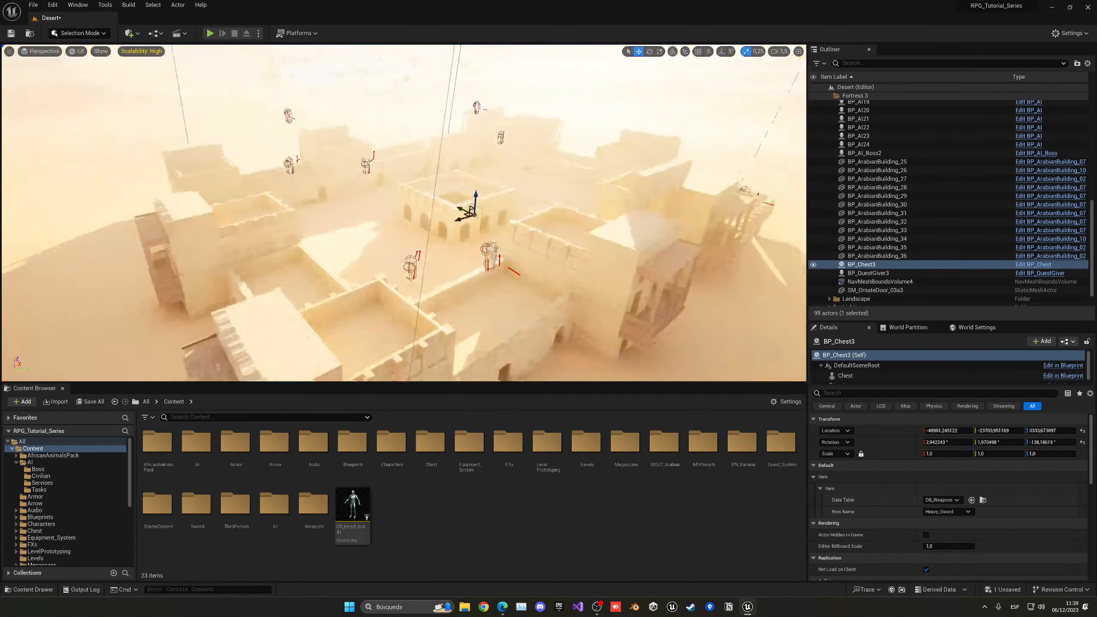
# Step: Select BP_ArabianBuilding_36 in the courtyard, tilt it to match the ground, and lower it slightly into the sand
pyautogui.press('w')
pyautogui.moveTo(412, 150); pyautogui.dragTo(436, 166, button='right')
pyautogui.click(412, 150)
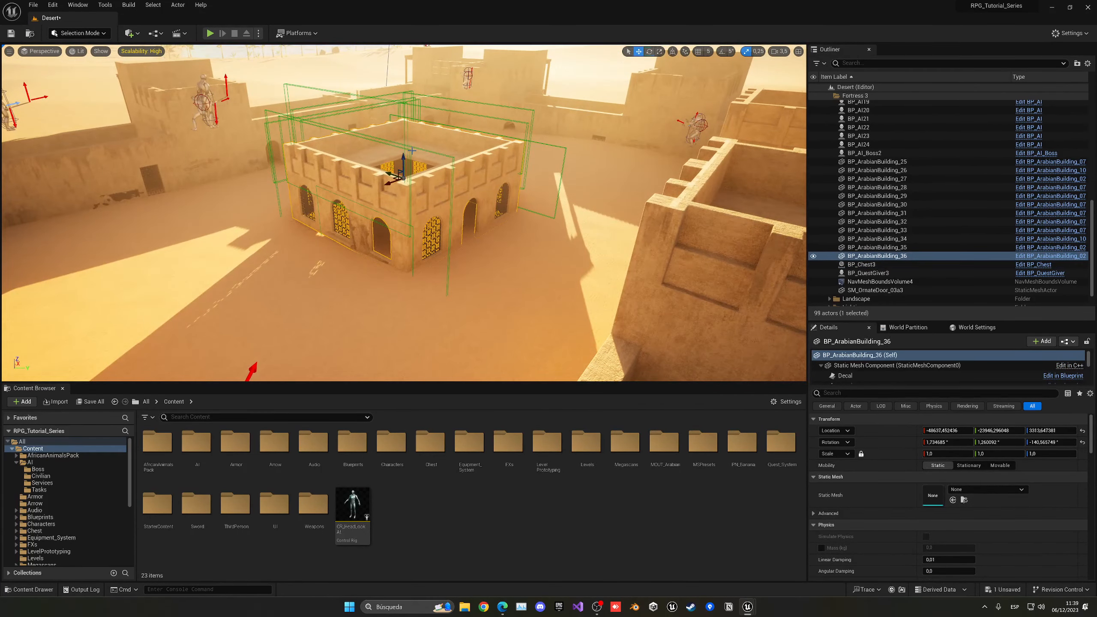
pyautogui.press('e')
pyautogui.moveTo(414, 153); pyautogui.dragTo(404, 167)
pyautogui.press('w')
pyautogui.press('s')
pyautogui.moveTo(403, 167); pyautogui.dragTo(350, 130, button='right')
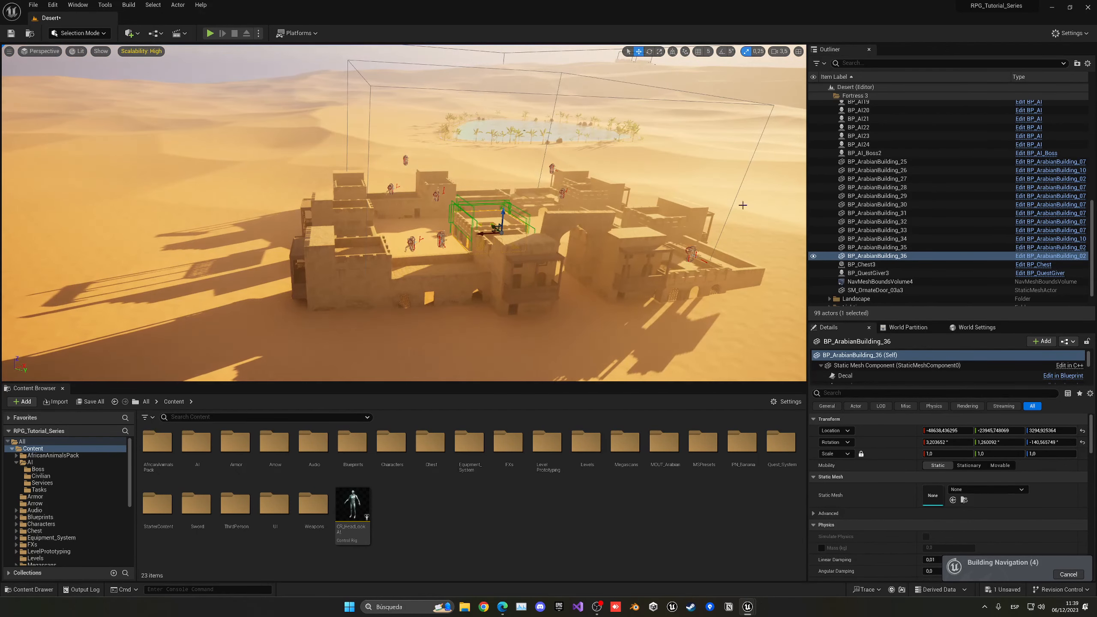
# Step: Select BP_AI17 through BP_AI_Boss2 in the Fortress 3 folder and snap them down to the floor
pyautogui.scroll(3, 864, 213)
pyautogui.click(859, 139)
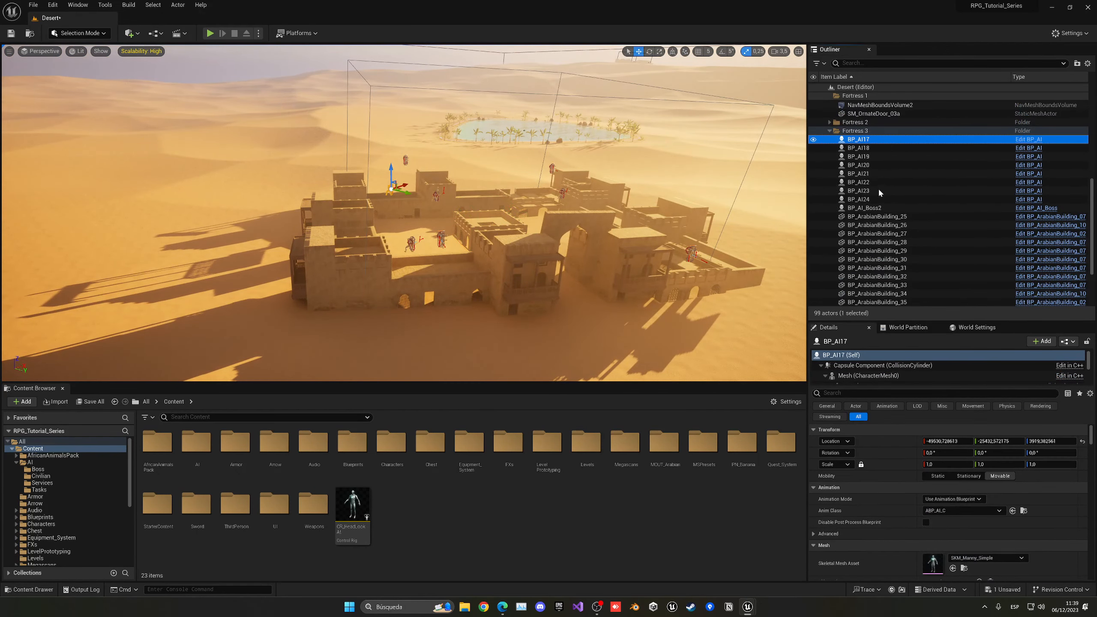
pyautogui.keyDown('shift'); pyautogui.click(864, 208); pyautogui.keyUp('shift')
pyautogui.press('f')
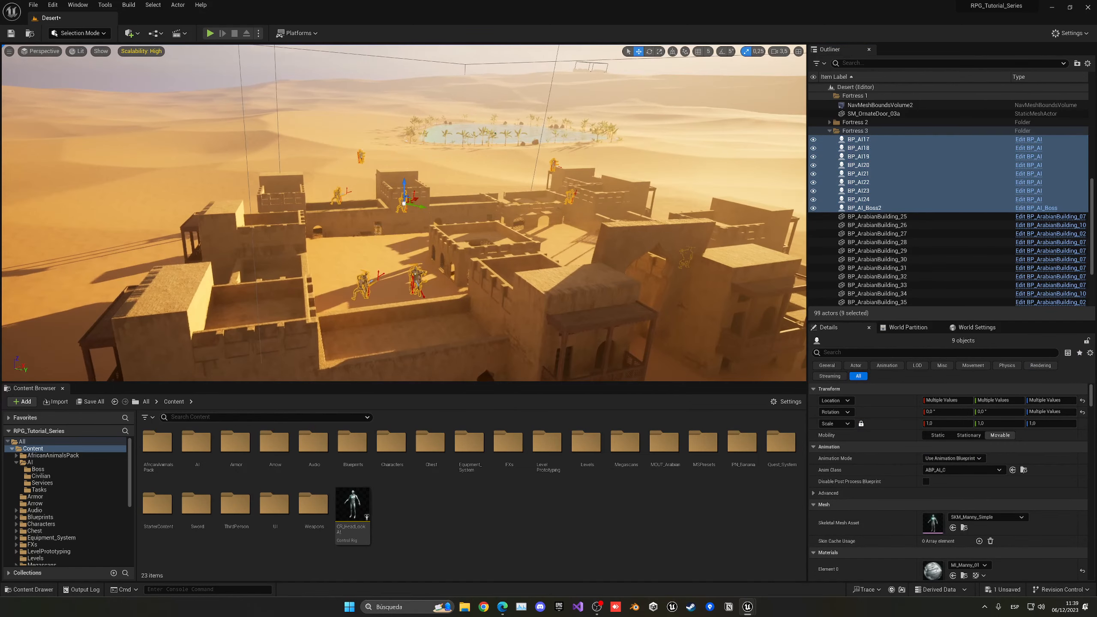
pyautogui.press('End')
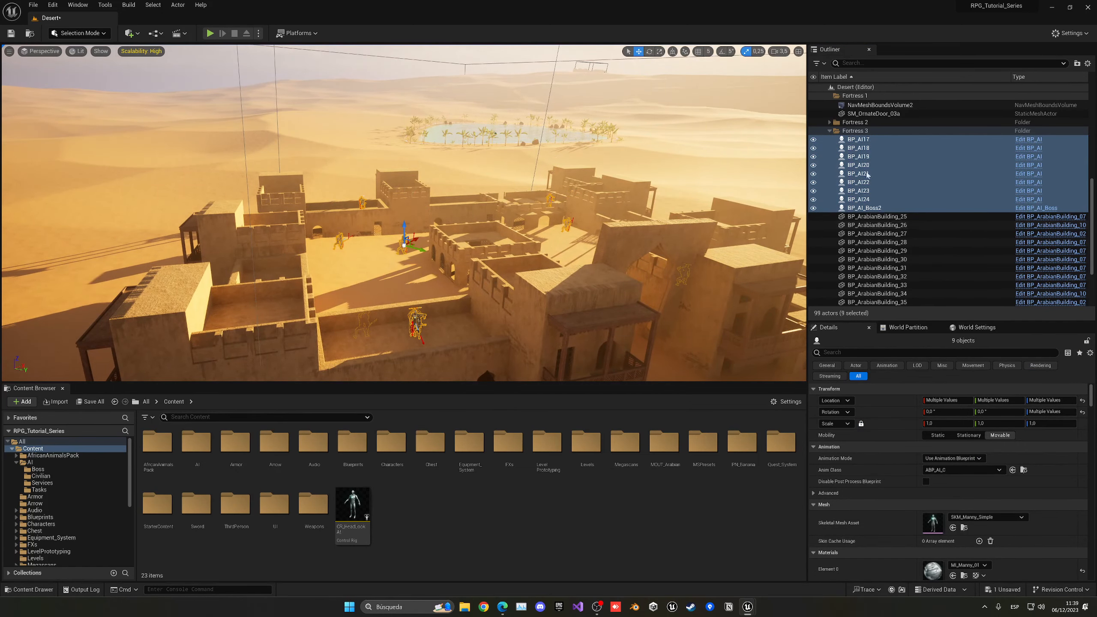
# Step: Check the placement of BP_AI23 and the navigation mesh coverage of NavMeshBoundsVolume4 around Fortress 3
pyautogui.moveTo(445, 205); pyautogui.dragTo(534, 194, button='right')
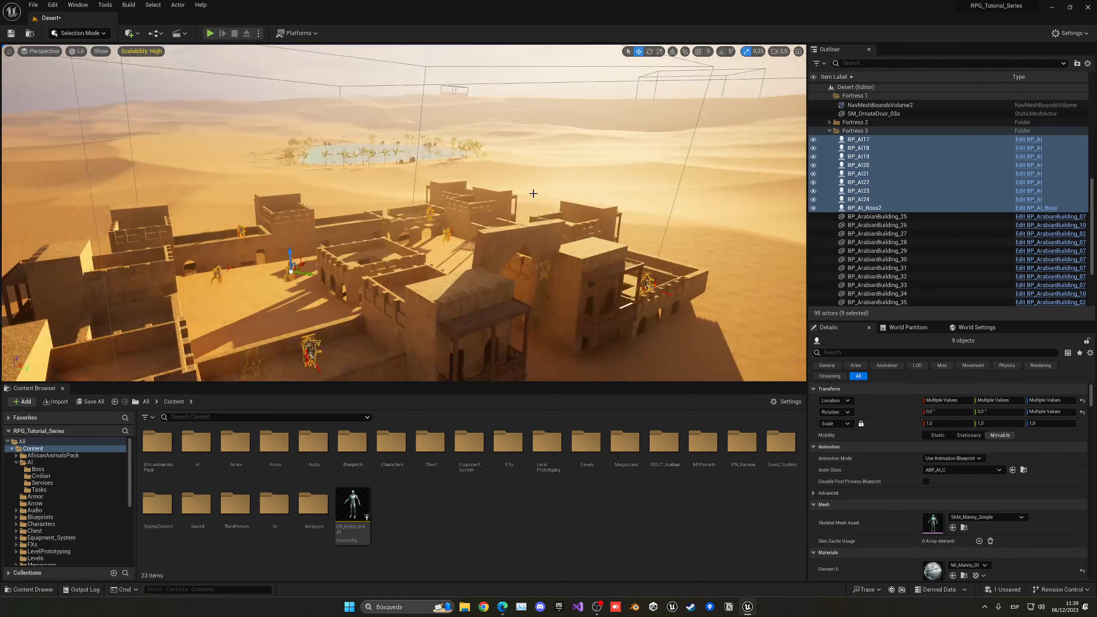
pyautogui.click(877, 191)
pyautogui.scroll(-5, 885, 225)
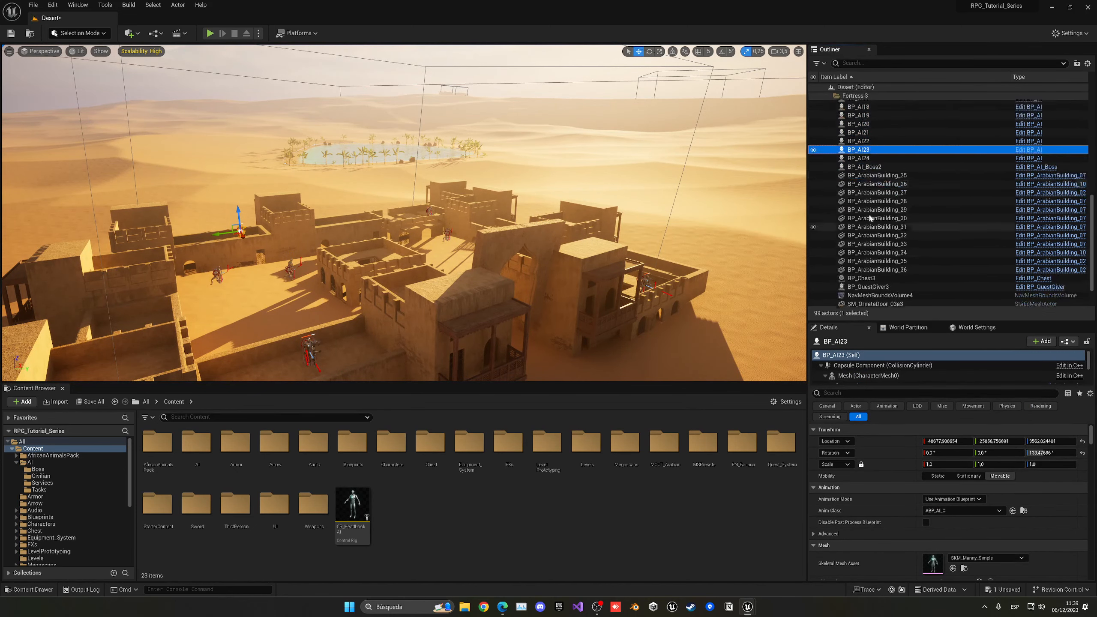
pyautogui.doubleClick(881, 259)
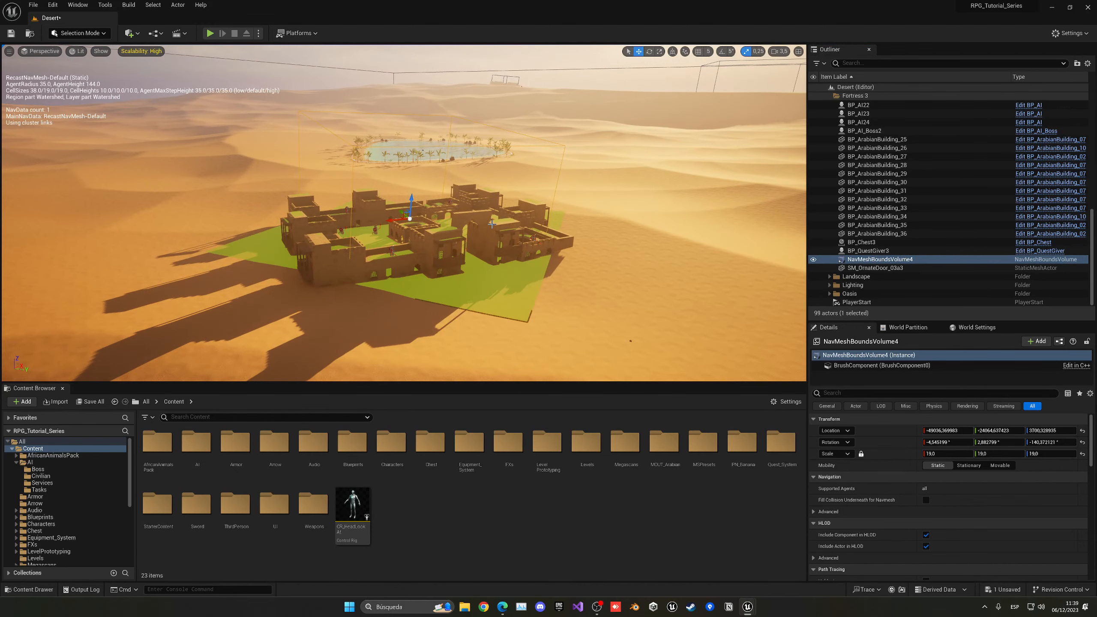
pyautogui.press('p')
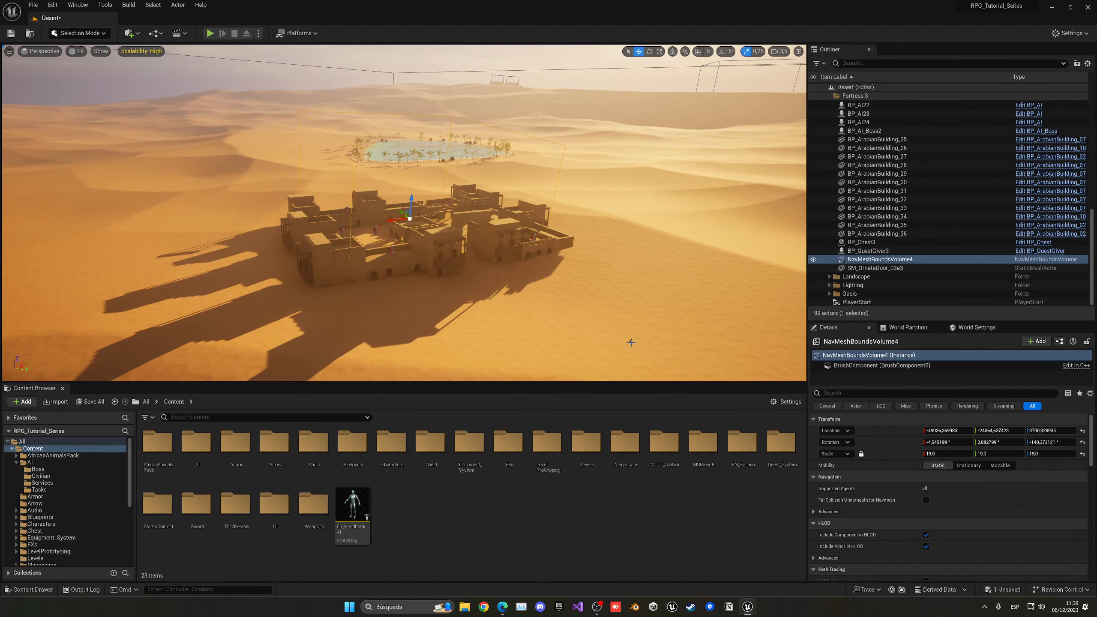
# Step: Raise BP_QuestGiver3 out of the sand in front of Fortress 3 and save the level
pyautogui.click(630, 341)
pyautogui.moveTo(630, 337); pyautogui.dragTo(640, 280)
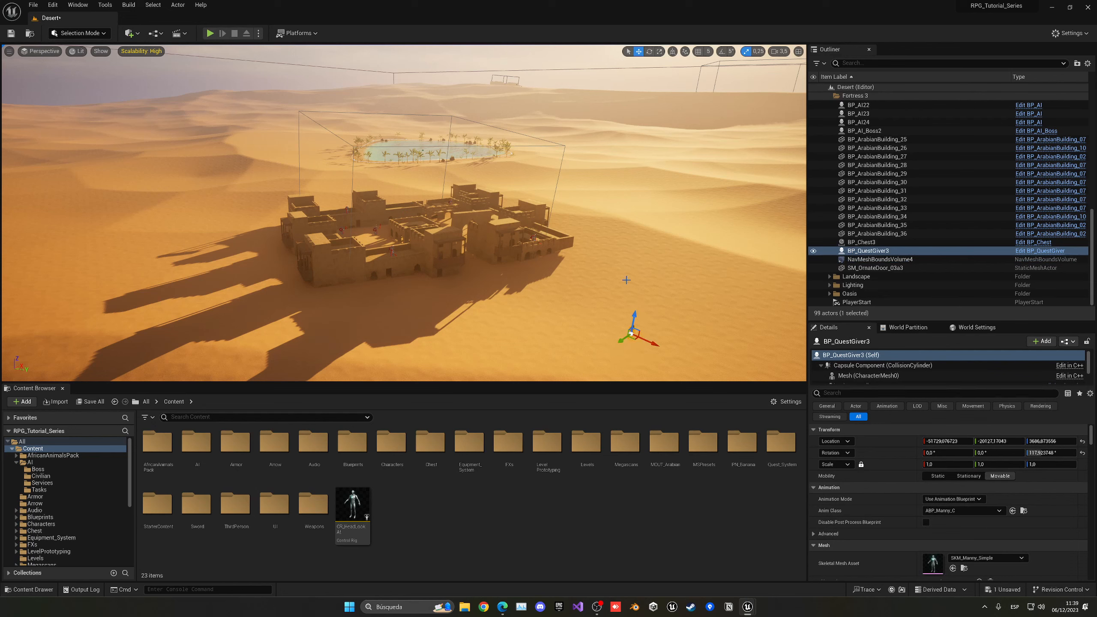
pyautogui.hotkey('ctrl', 's')
pyautogui.scroll(1, 889, 165)
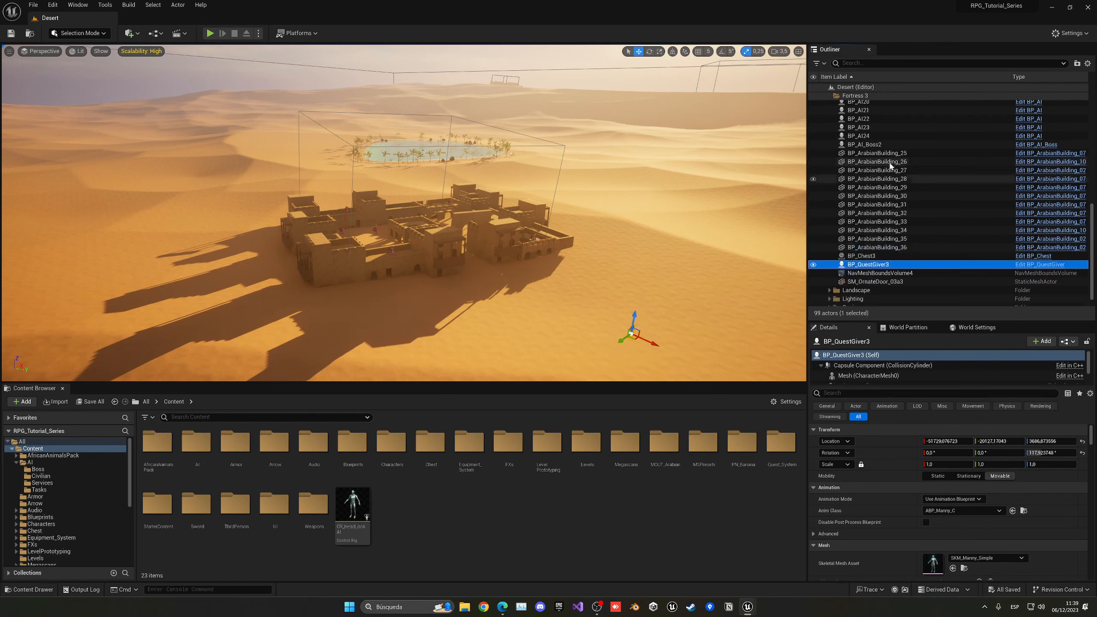
# Step: Group all Fortress 3 actors from BP_AI17 through SM_OrnateDoor_03a3 and save the level
pyautogui.scroll(9, 890, 164)
pyautogui.click(868, 200)
pyautogui.scroll(-7, 881, 243)
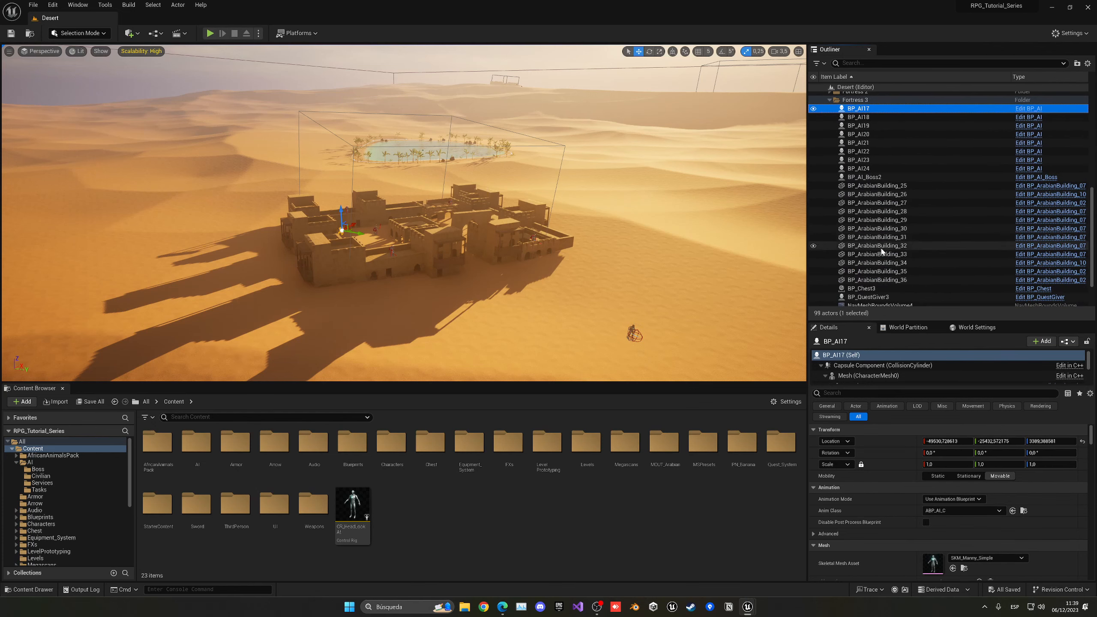
pyautogui.scroll(-3, 883, 251)
pyautogui.keyDown('shift'); pyautogui.click(881, 281); pyautogui.keyUp('shift')
pyautogui.rightClick(876, 214)
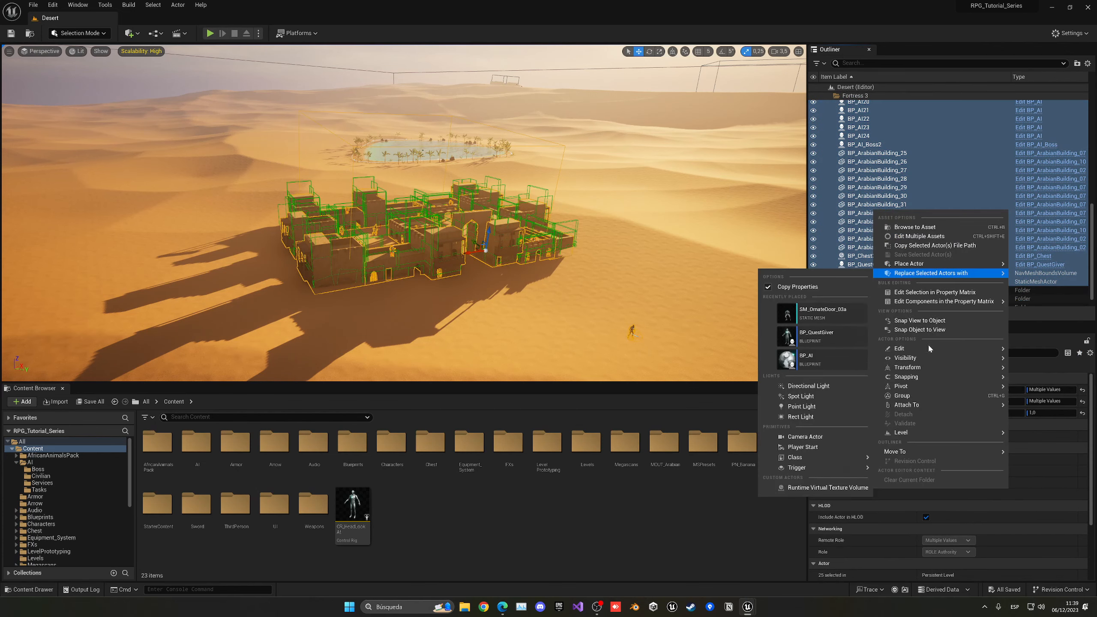
pyautogui.click(911, 396)
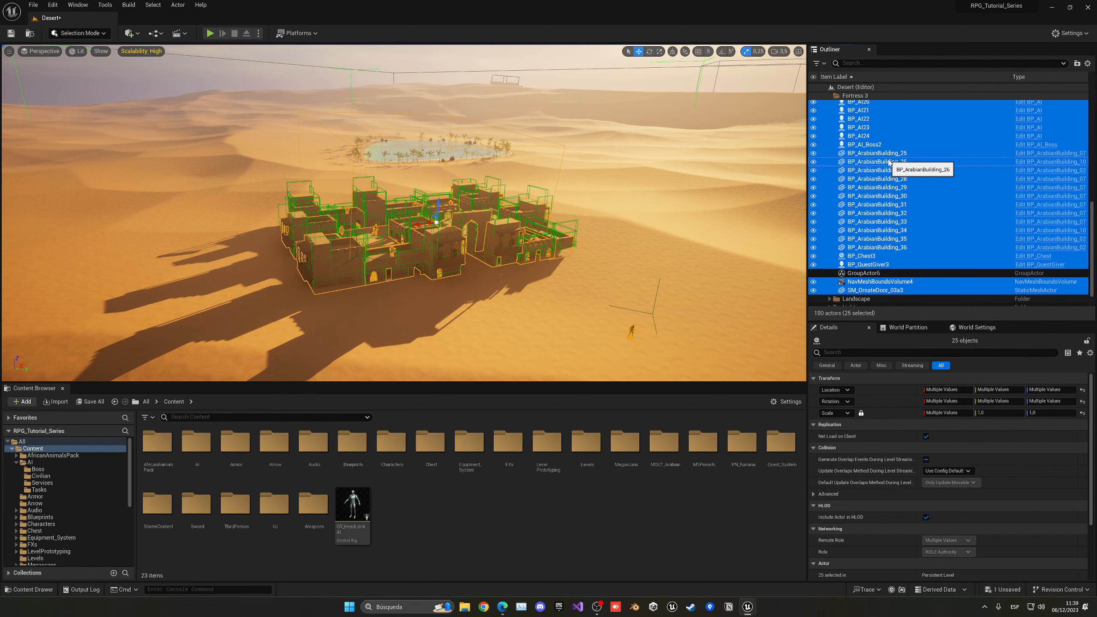
pyautogui.scroll(3, 889, 162)
pyautogui.click(855, 141)
pyautogui.hotkey('ctrl', 's')
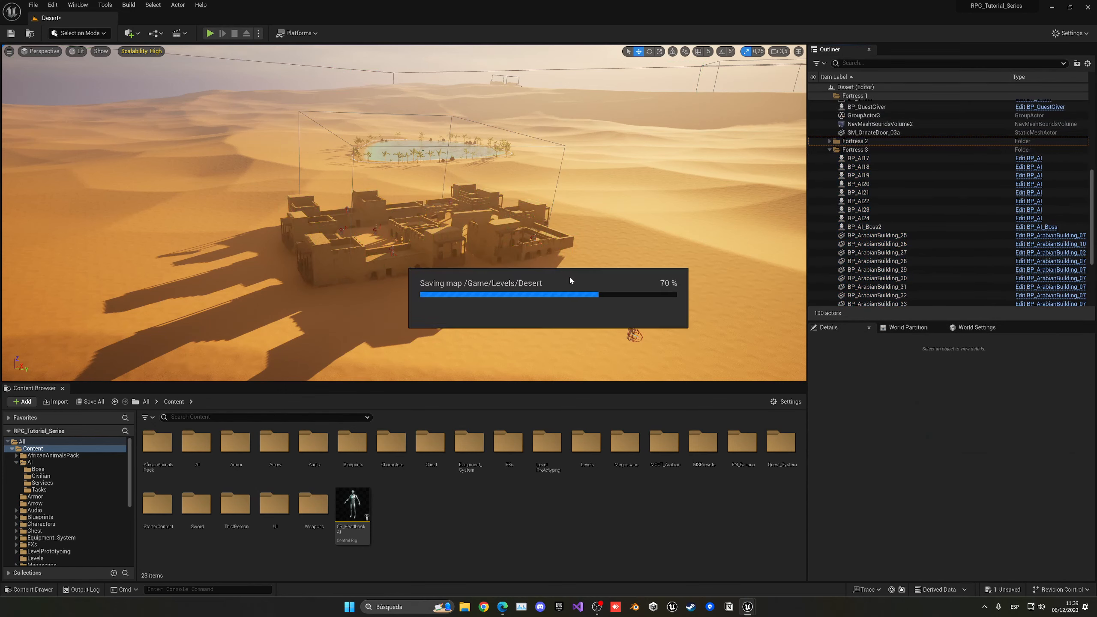
# Step: Select the Fortress 3 group and ungroup its actors
pyautogui.click(626, 329)
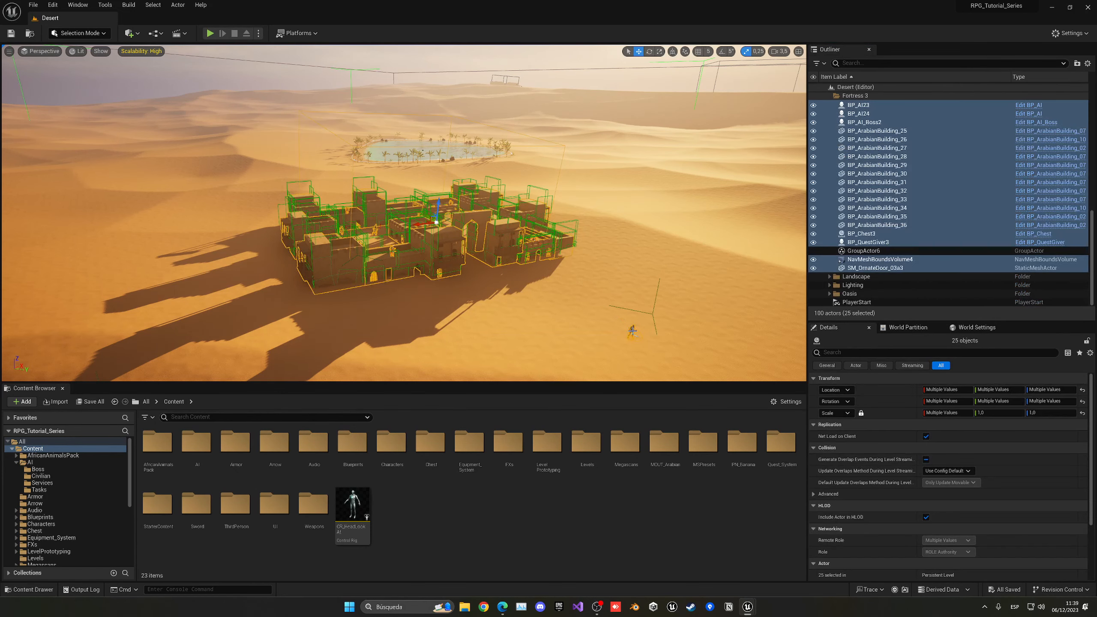
pyautogui.rightClick(854, 204)
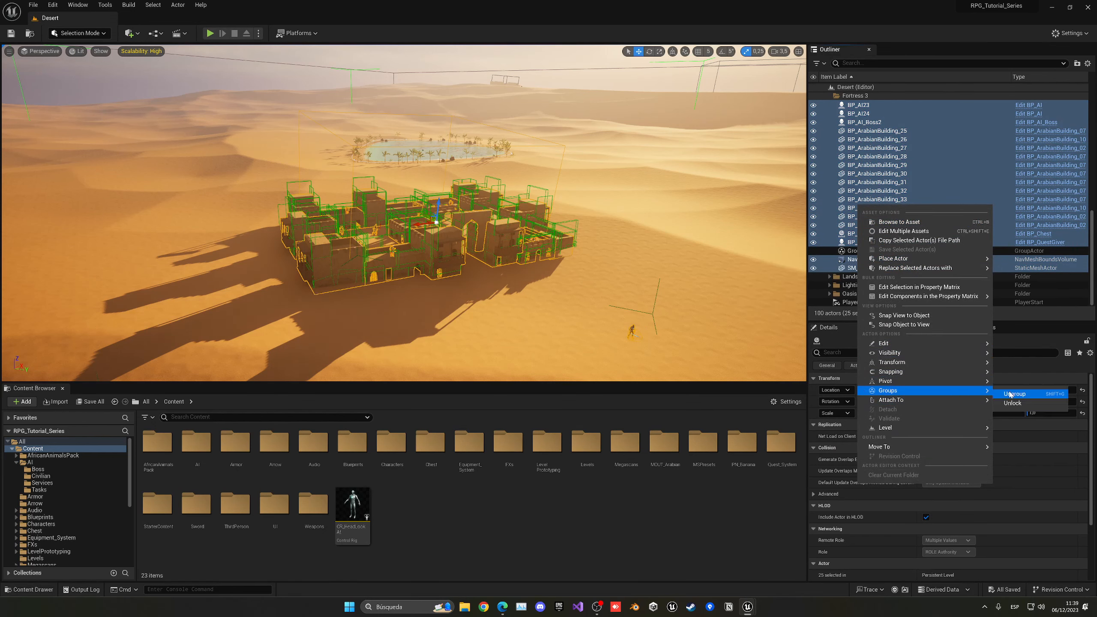
pyautogui.click(1028, 395)
# Step: Set the name of BP_QuestGiver3's quest to "Treasure Fortress" and save the level
pyautogui.click(872, 252)
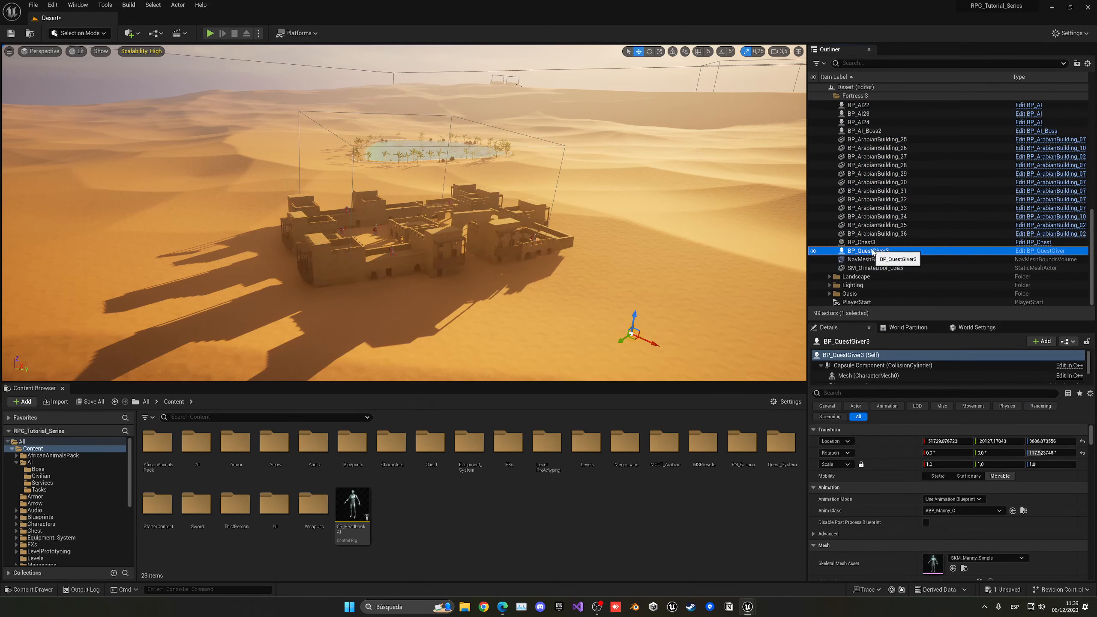
pyautogui.scroll(-12, 894, 456)
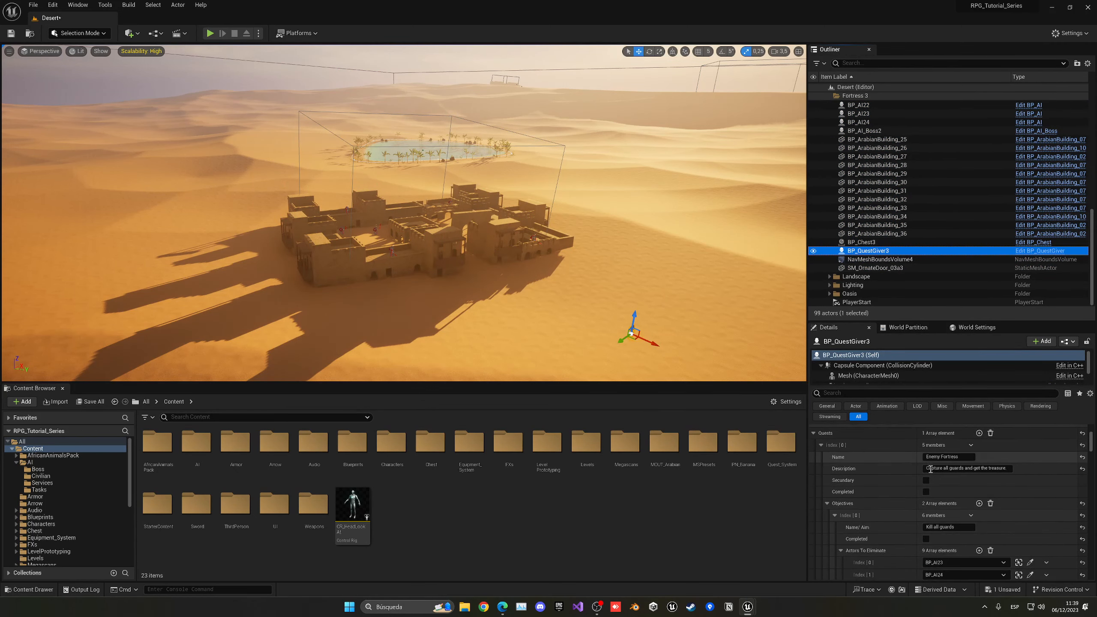
pyautogui.click(967, 463)
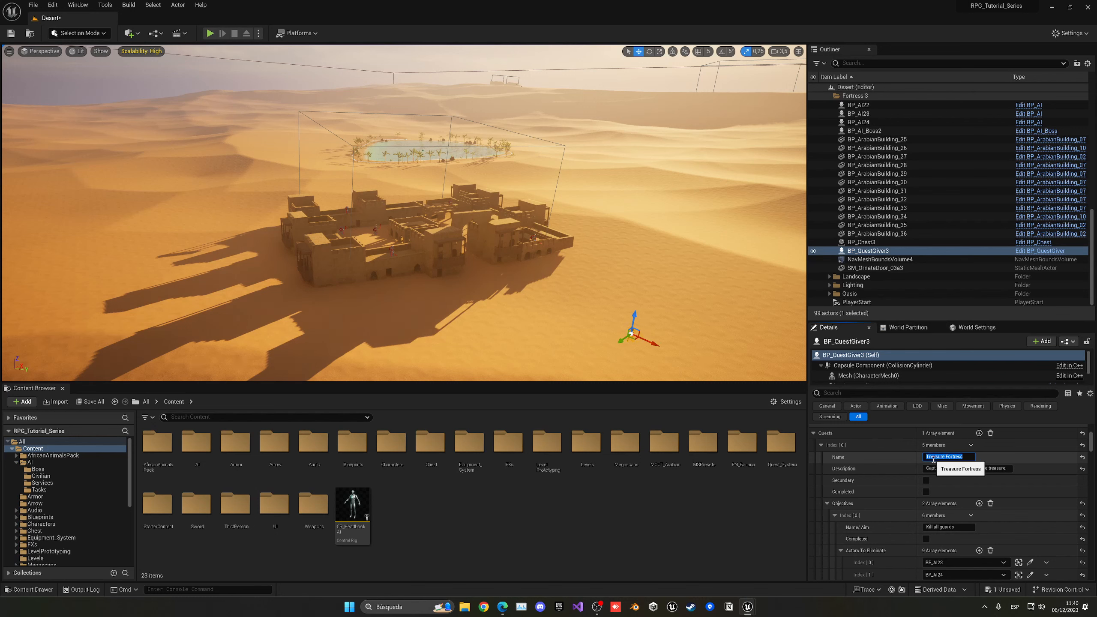
pyautogui.moveTo(652, 258); pyautogui.dragTo(668, 259, button='right')
pyautogui.hotkey('ctrl', 's')
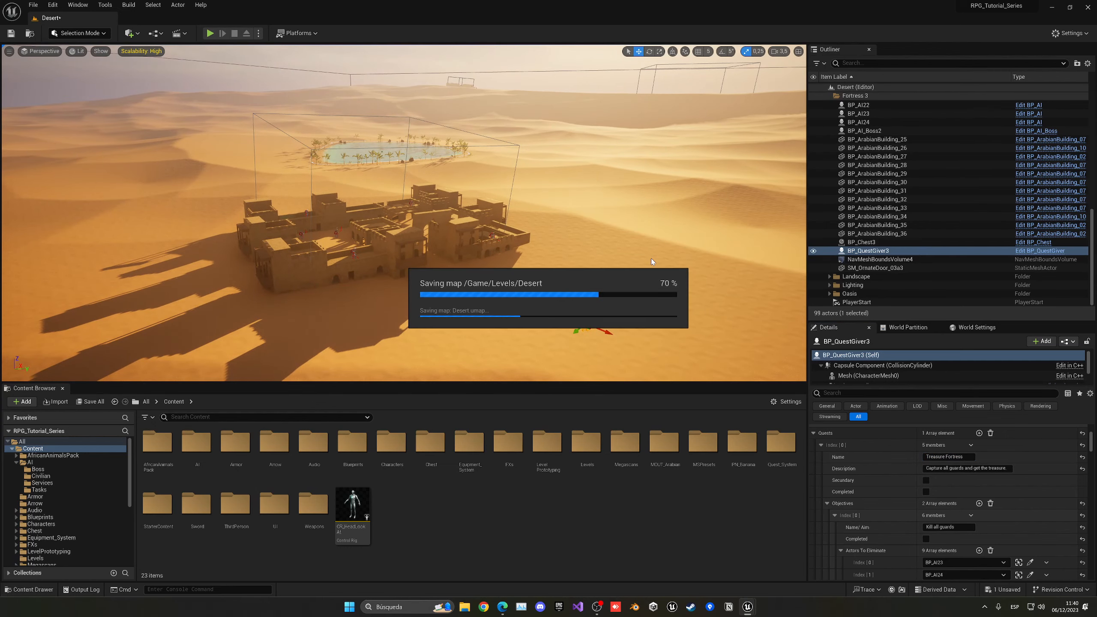
# Step: Regroup the Fortress 3 actors from BP_AI17 through SM_OrnateDoor_03a3 and save the level
pyautogui.scroll(4, 880, 140)
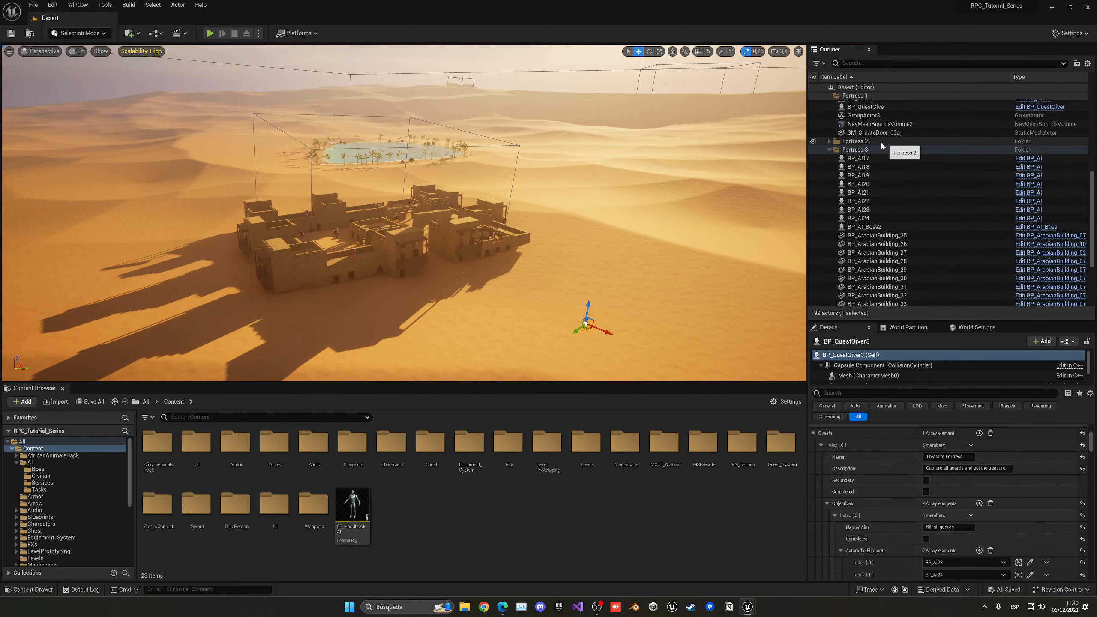
pyautogui.click(869, 159)
pyautogui.scroll(-3, 881, 216)
pyautogui.keyDown('shift'); pyautogui.click(878, 295); pyautogui.keyUp('shift')
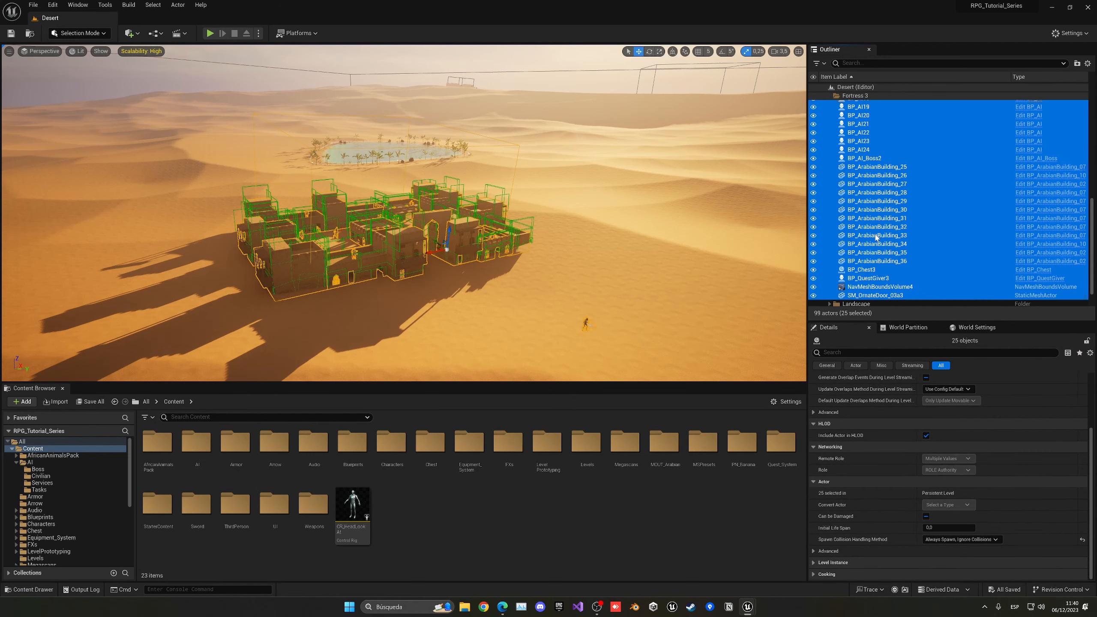
pyautogui.rightClick(879, 240)
pyautogui.click(925, 414)
pyautogui.scroll(10, 893, 154)
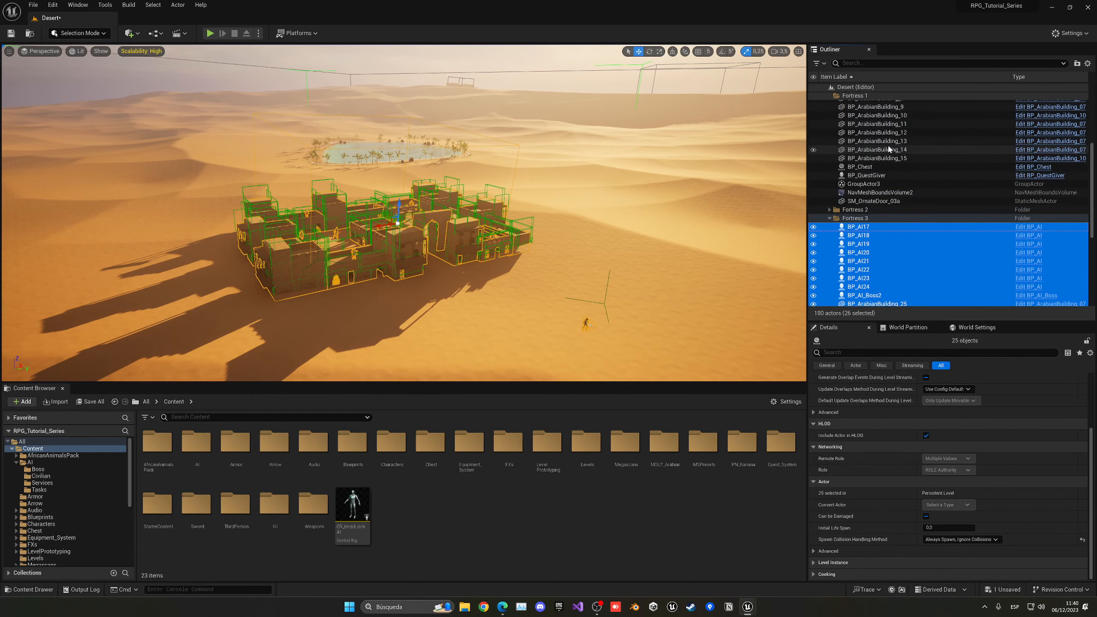
pyautogui.click(891, 151)
pyautogui.moveTo(654, 174); pyautogui.dragTo(662, 170, button='right')
pyautogui.hotkey('ctrl', 's')
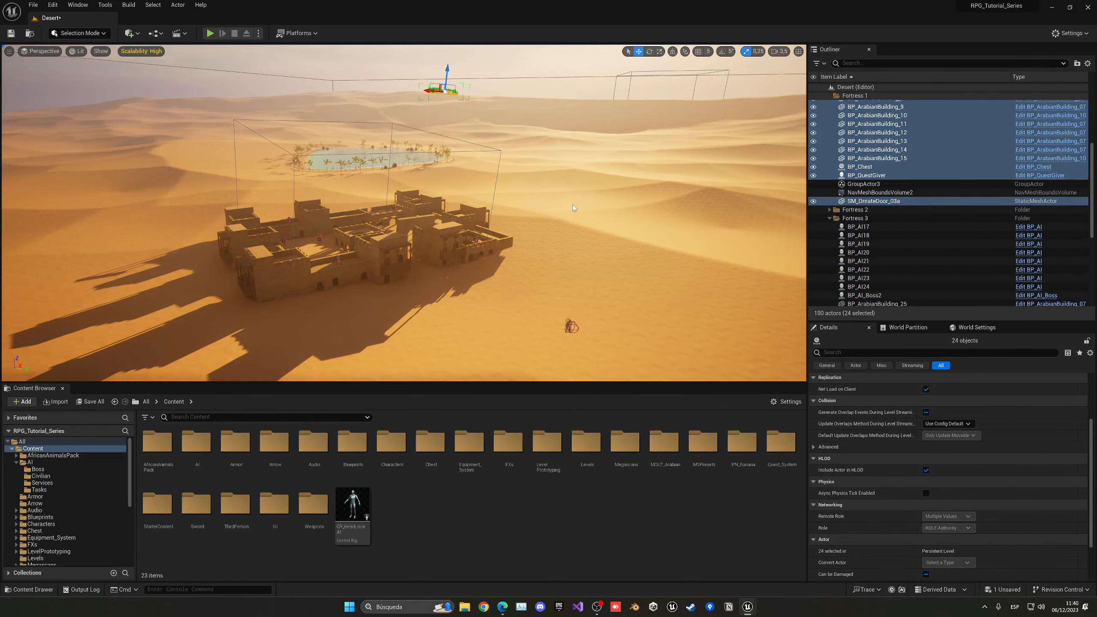
# Step: Collapse the Fortress 1 and Fortress 3 folders and clear the actor selection
pyautogui.press('s')
pyautogui.moveTo(573, 208); pyautogui.dragTo(596, 195, button='right')
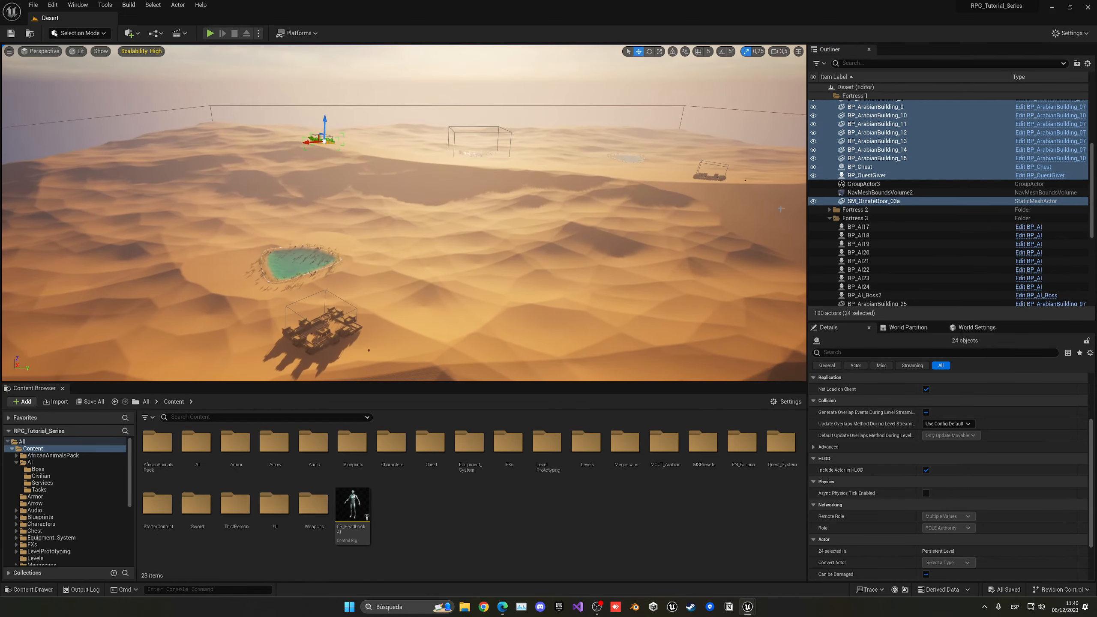
pyautogui.scroll(5, 908, 192)
pyautogui.click(830, 113)
pyautogui.click(830, 130)
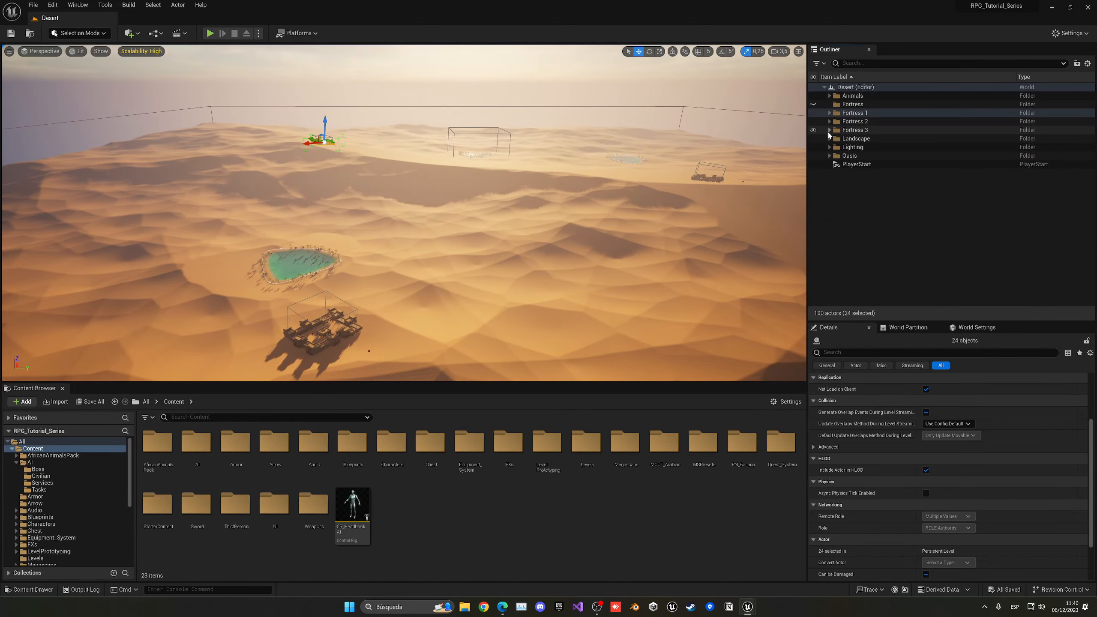
pyautogui.click(870, 223)
pyautogui.moveTo(665, 177); pyautogui.dragTo(574, 194, button='right')
pyautogui.press('w')
pyautogui.scroll(3, 653, 199)
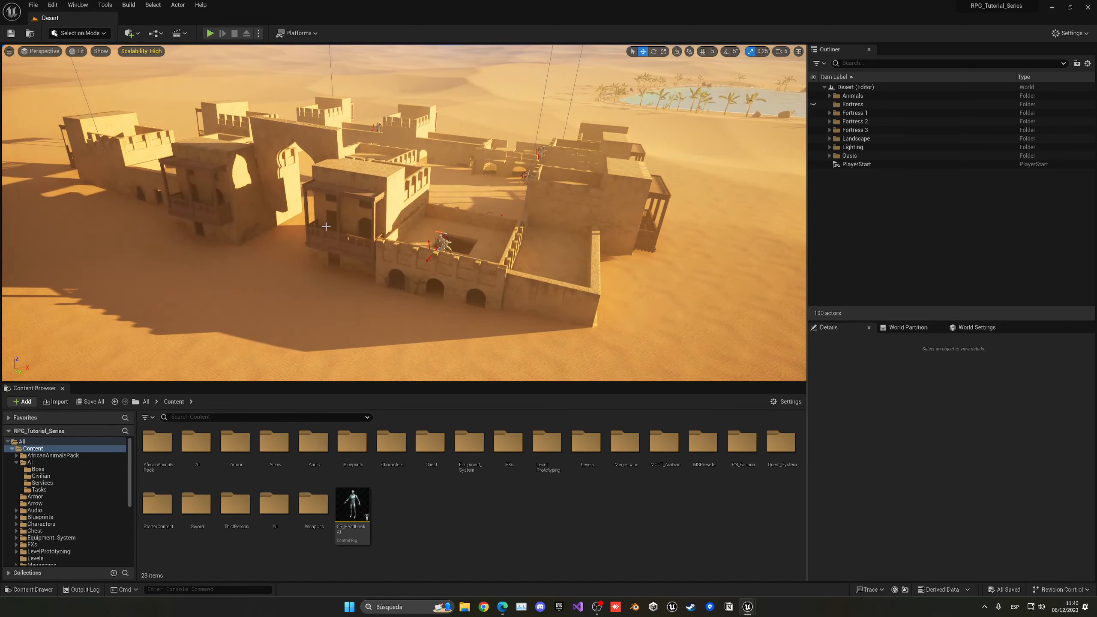
pyautogui.click(78, 51)
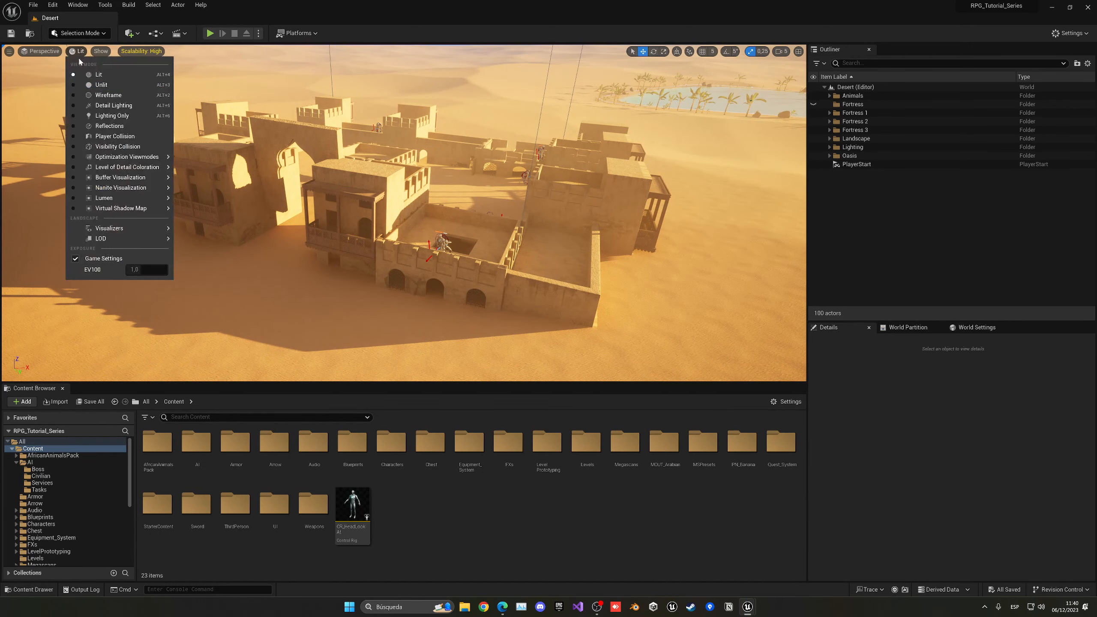
pyautogui.moveTo(108, 198)
pyautogui.click(220, 223)
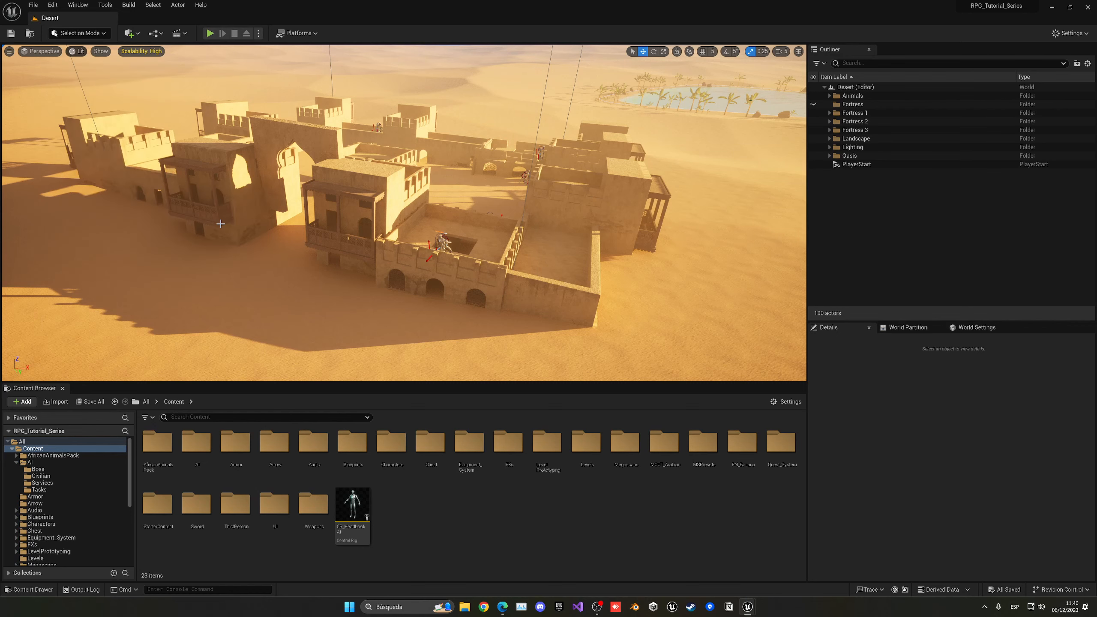
# Step: Check the level in the Nanite Triangles visualization and return the viewport to the Lit view mode
pyautogui.click(84, 51)
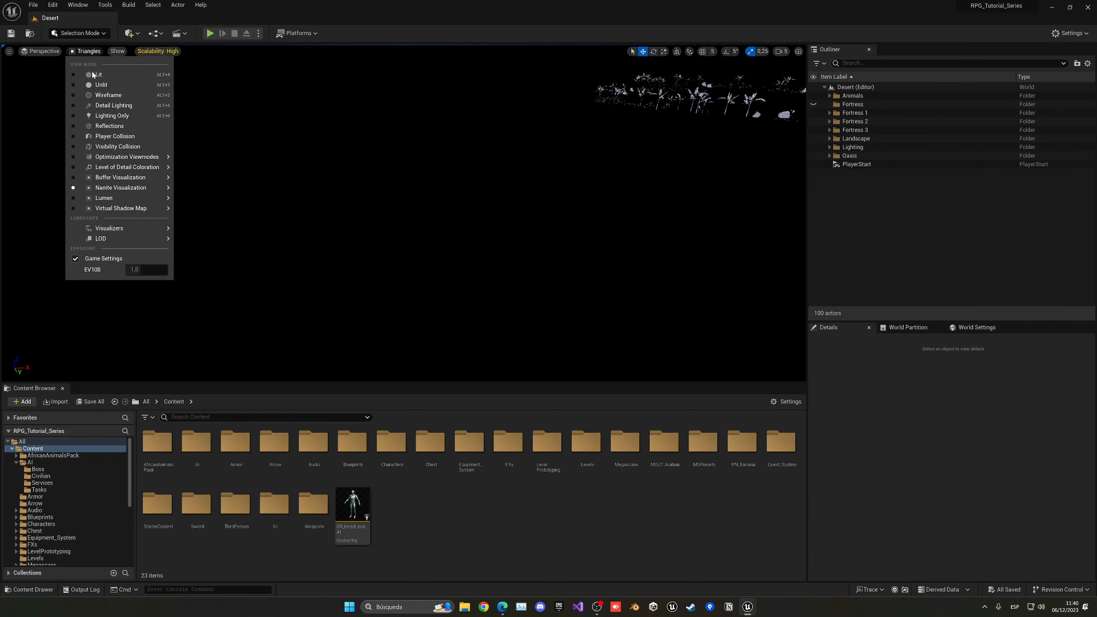
pyautogui.click(91, 76)
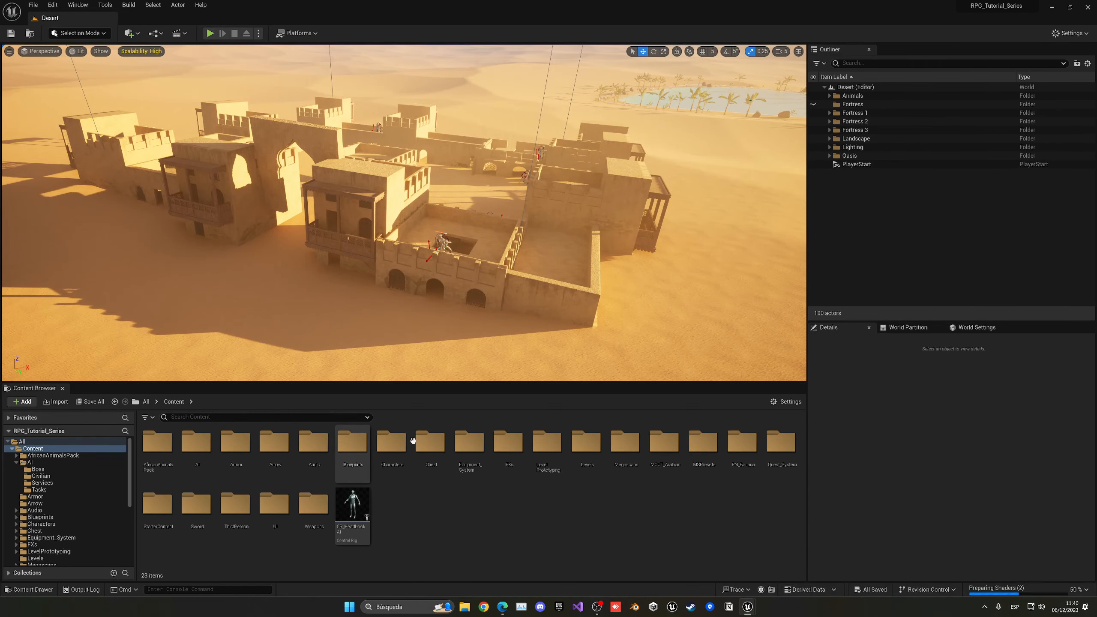
# Step: Open the MOUT_Arabian content folder and filter its assets to static meshes
pyautogui.click(664, 446)
pyautogui.doubleClick(664, 446)
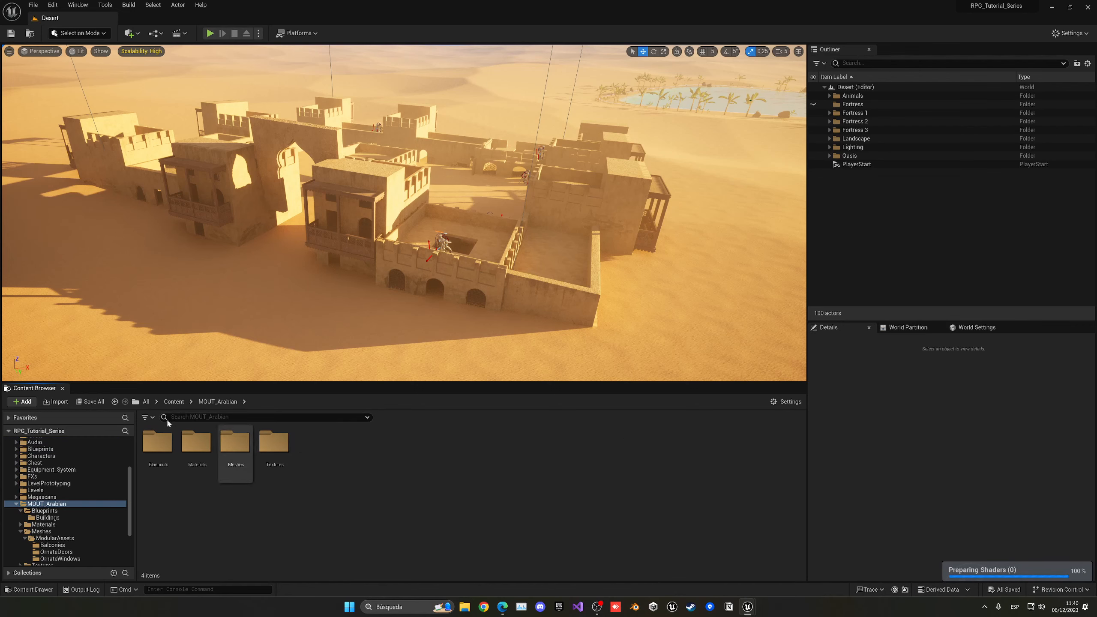
pyautogui.click(147, 417)
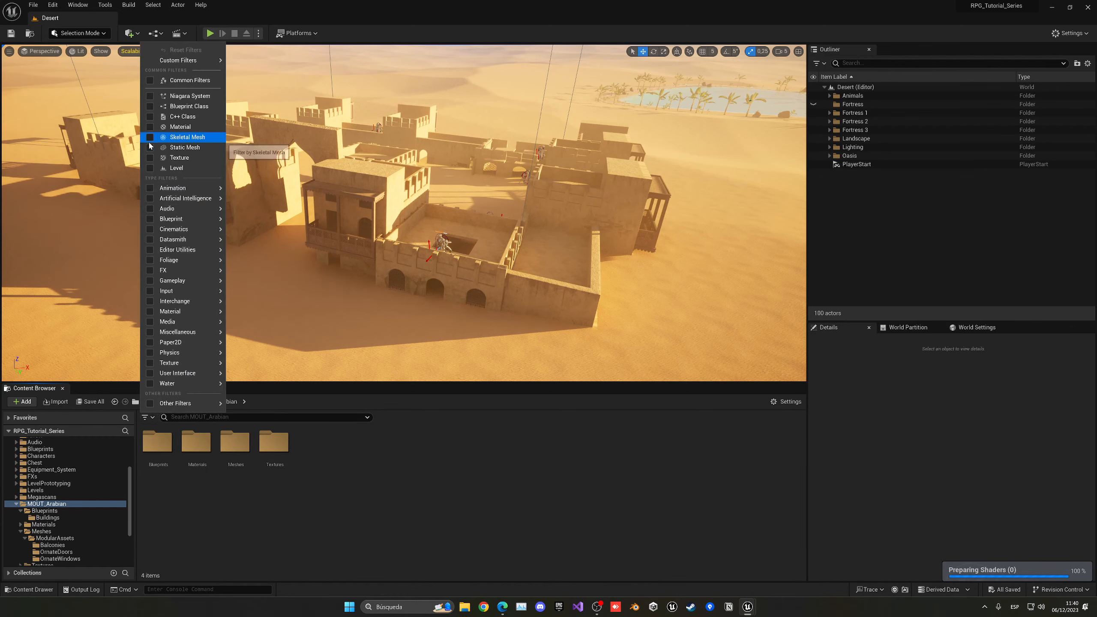
pyautogui.click(150, 147)
pyautogui.click(448, 453)
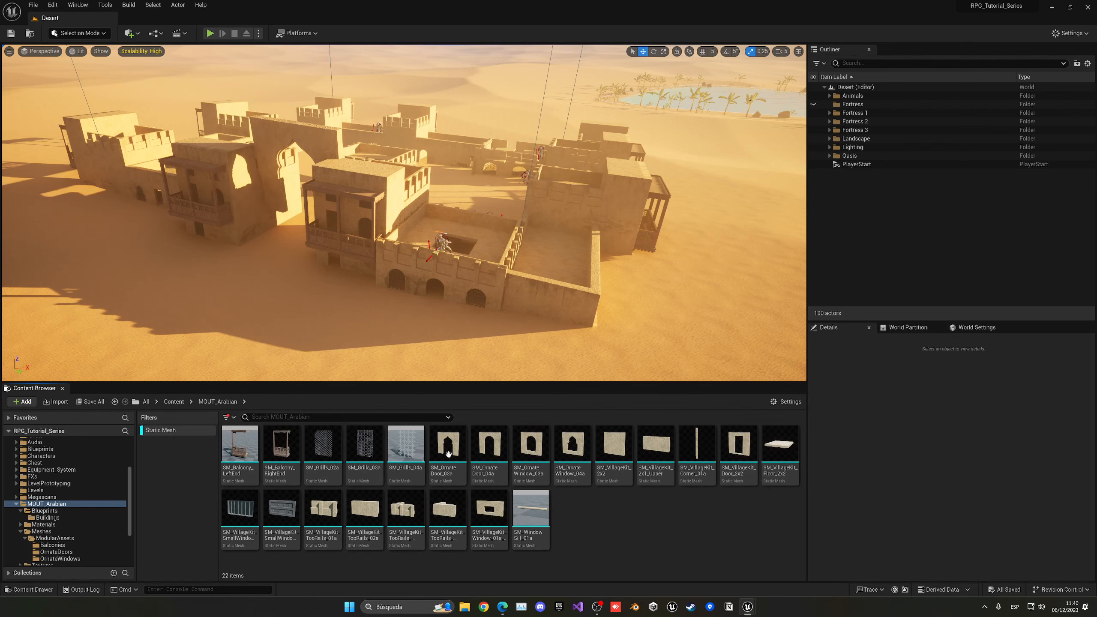
# Step: Enable Nanite on all the filtered MOUT_Arabian static meshes and clear the asset selection
pyautogui.hotkey('ctrl', 'a')
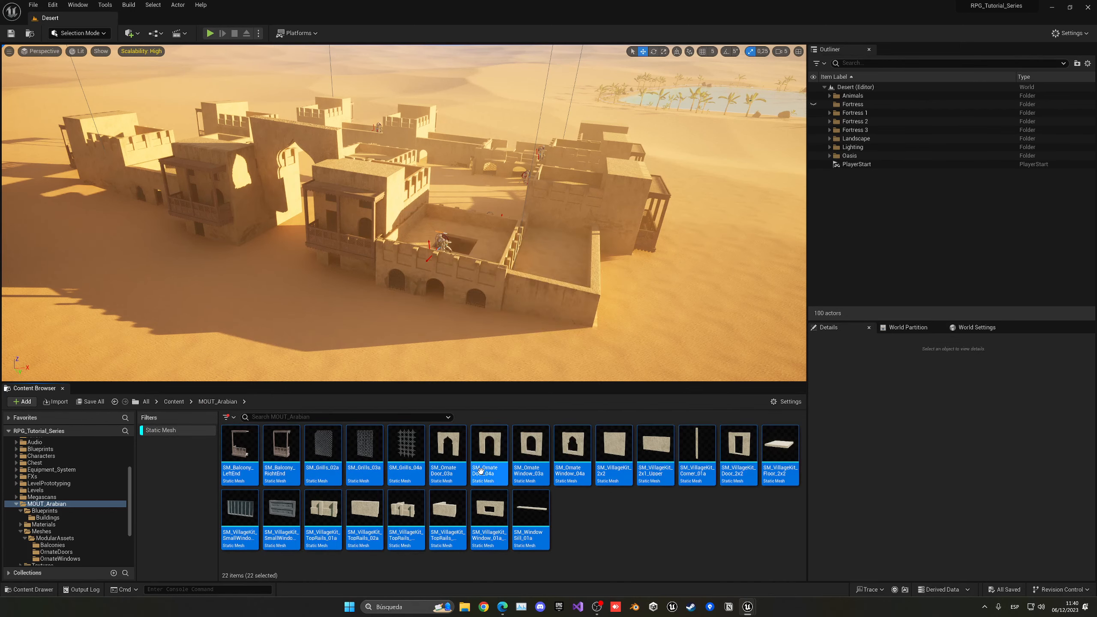
pyautogui.rightClick(495, 454)
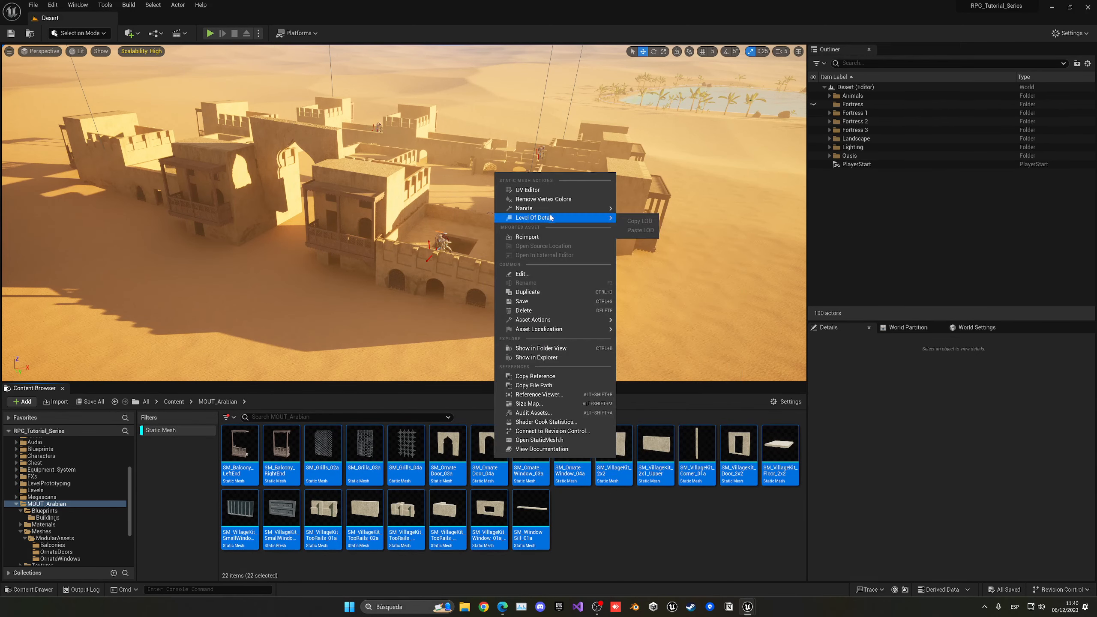
pyautogui.moveTo(596, 208)
pyautogui.click(667, 228)
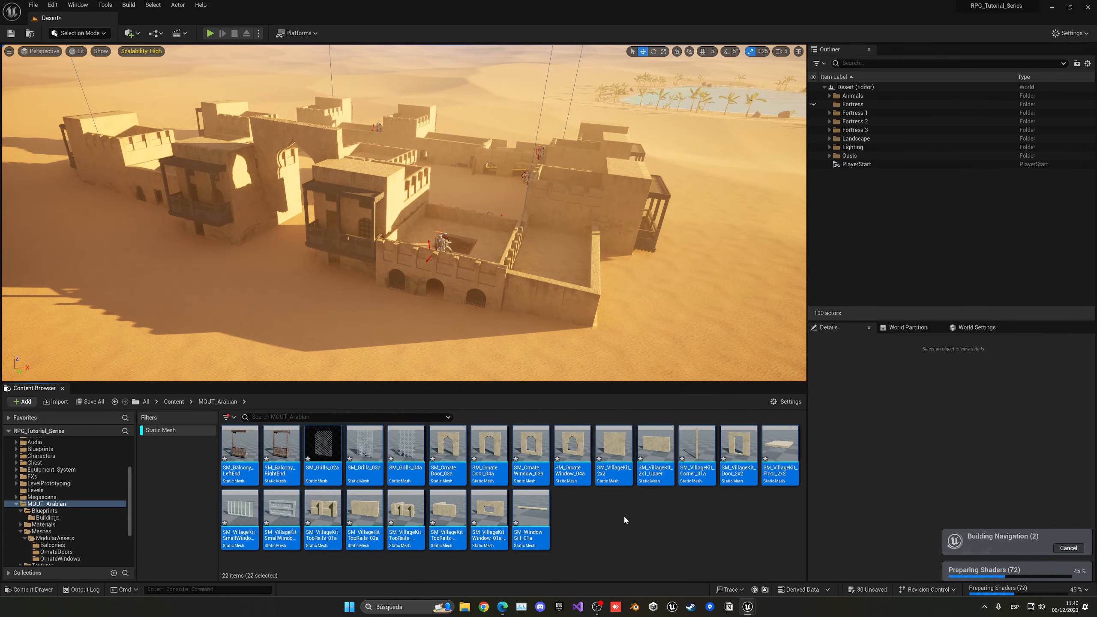
pyautogui.click(624, 518)
# Step: Save the modified static meshes and reset the content filters
pyautogui.press('s')
pyautogui.moveTo(432, 260); pyautogui.dragTo(450, 229, button='right')
pyautogui.press('w')
pyautogui.press('s')
pyautogui.press('s')
pyautogui.press('w')
pyautogui.press('s')
pyautogui.press('w')
pyautogui.hotkey('ctrl', 's')
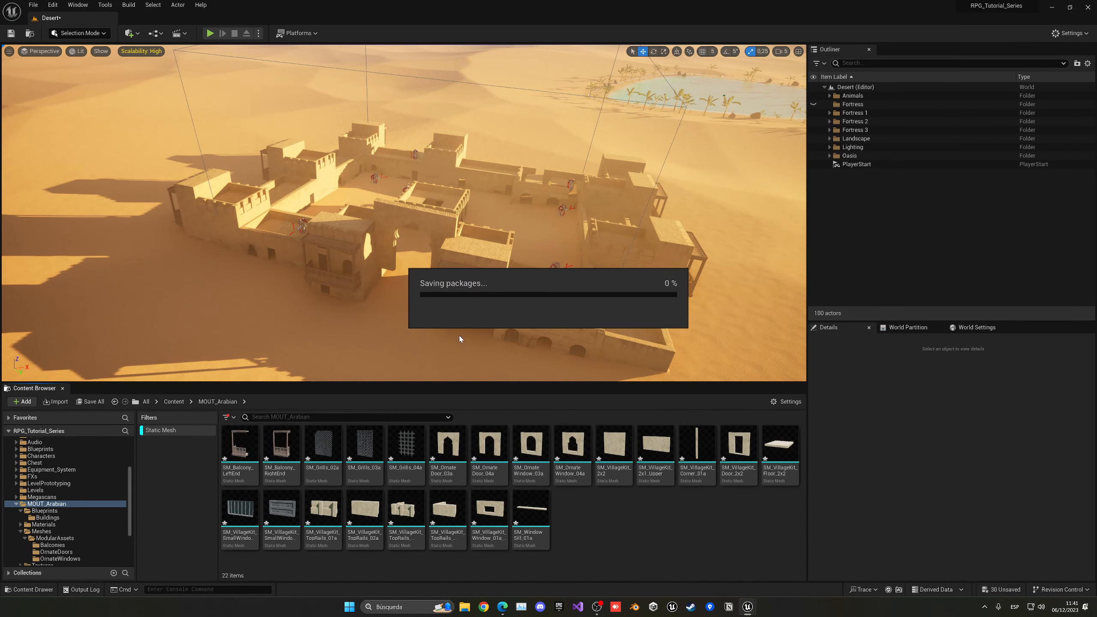
pyautogui.rightClick(179, 435)
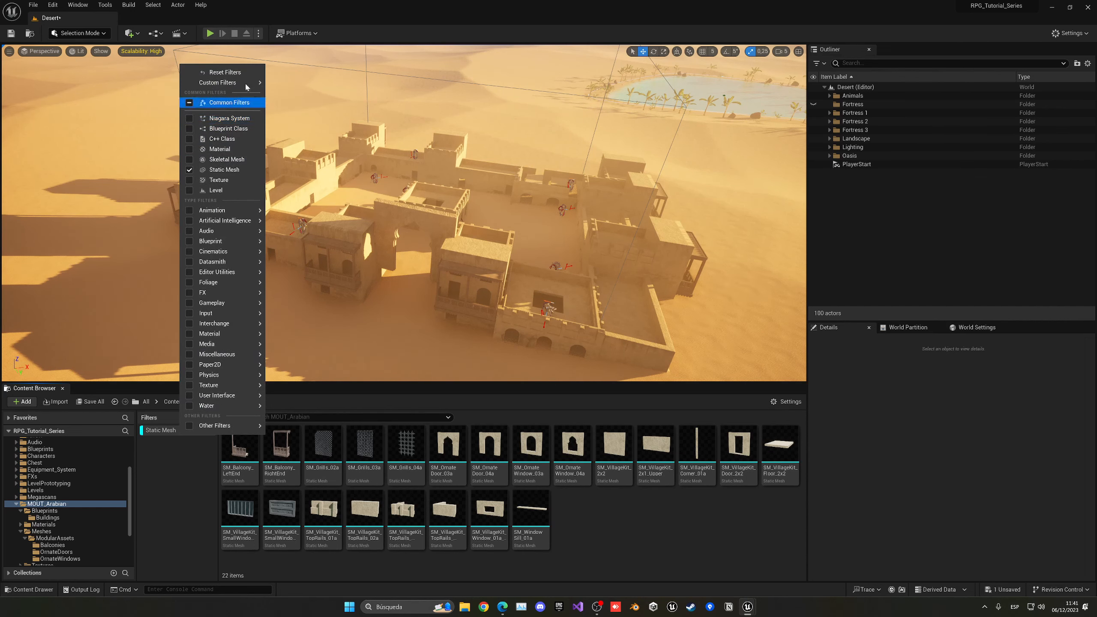
pyautogui.click(224, 72)
# Step: Play the level from the sand in front of the fortress, walk around to check the gate, and stop
pyautogui.moveTo(344, 361); pyautogui.dragTo(344, 367, button='right')
pyautogui.press('s')
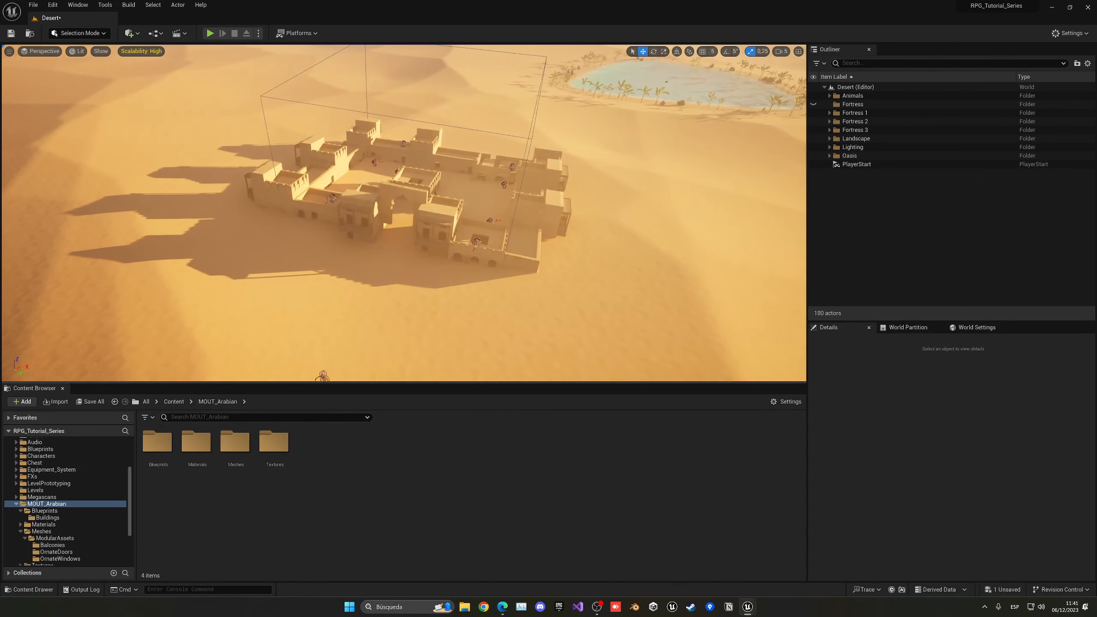
pyautogui.rightClick(339, 328)
pyautogui.click(362, 557)
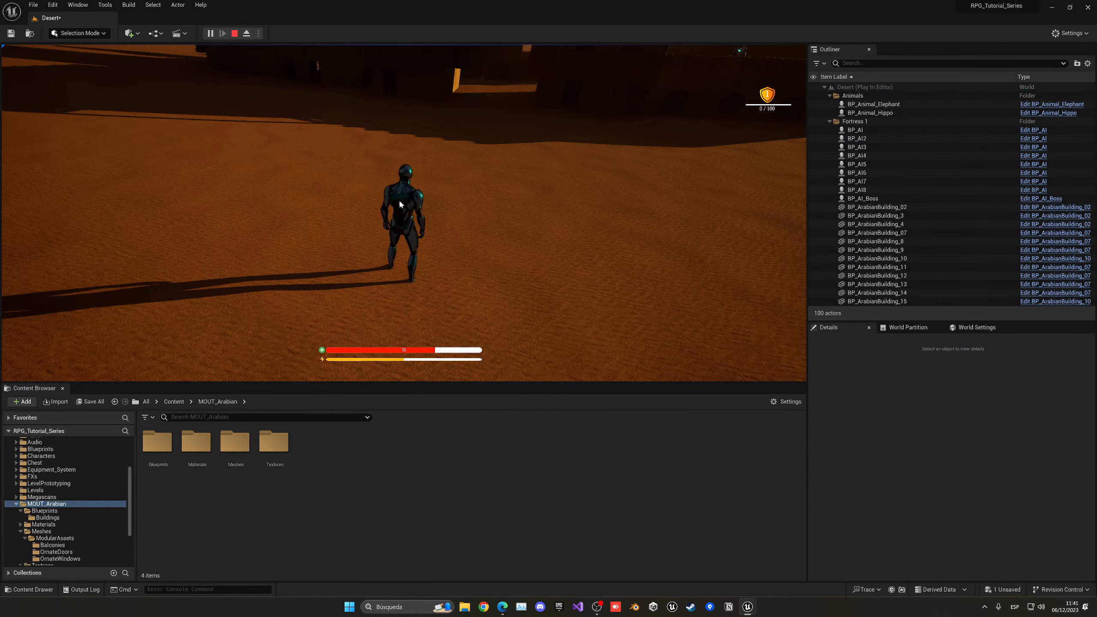
pyautogui.click(399, 200)
pyautogui.press('w')
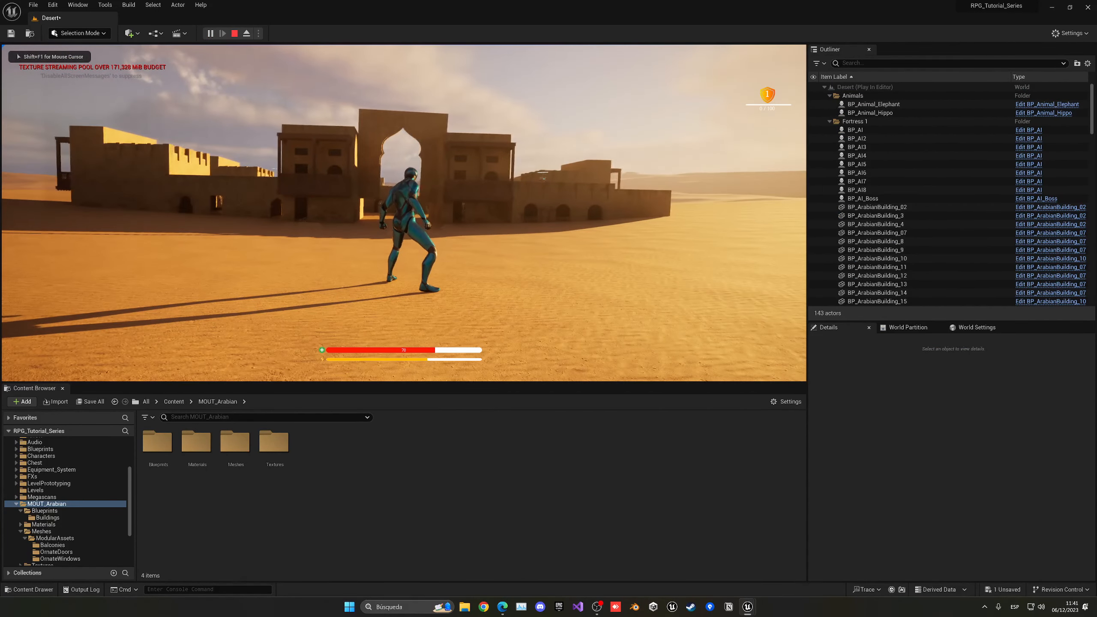
pyautogui.press('s')
pyautogui.press('a')
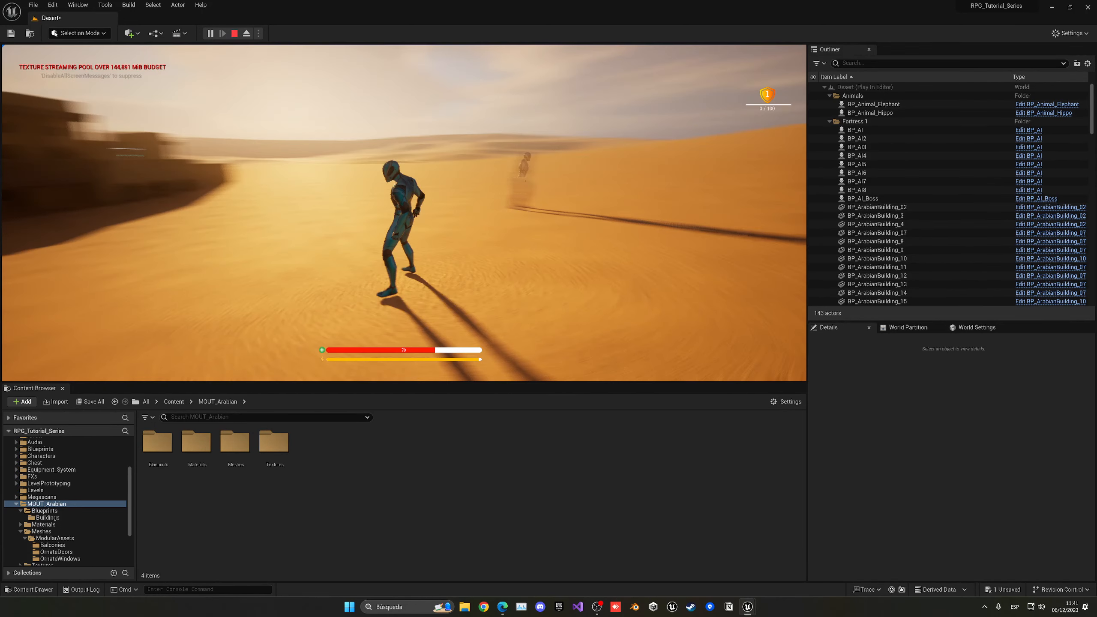
pyautogui.press('Escape')
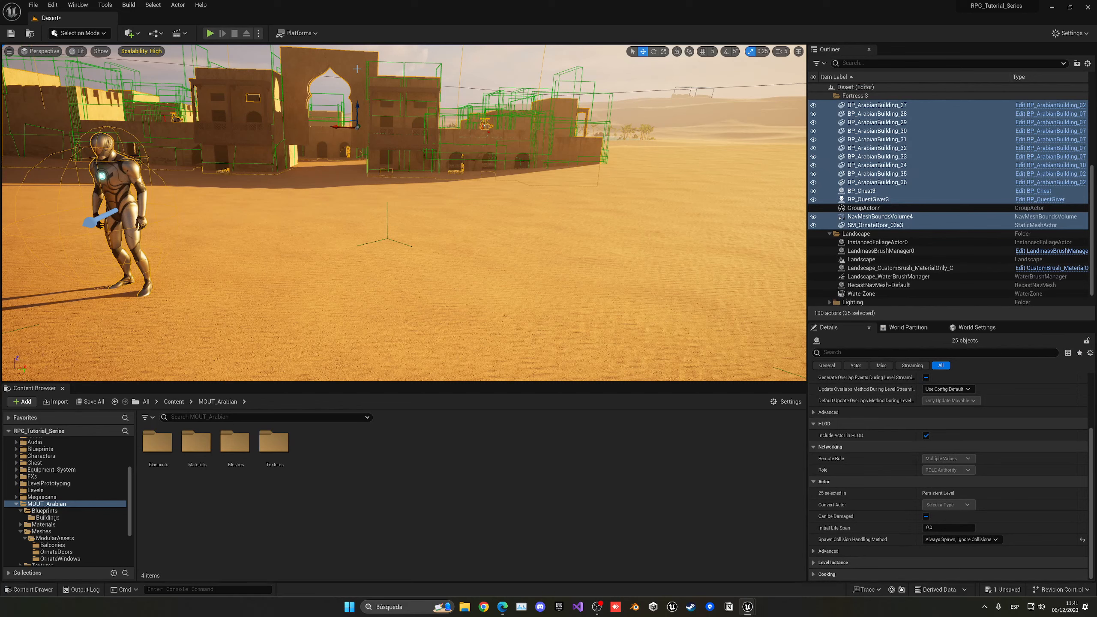
# Step: Ungroup the Fortress 3 actors and lower the gate SM_OrnateDoor_03a3 down to the sand
pyautogui.rightClick(892, 164)
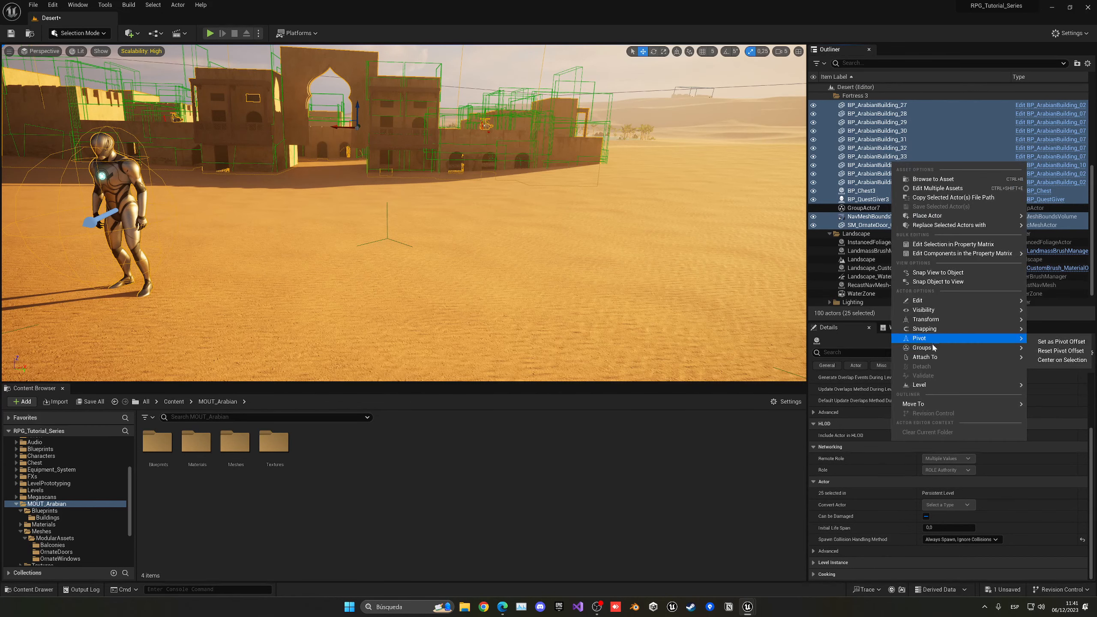
pyautogui.moveTo(911, 348)
pyautogui.click(837, 351)
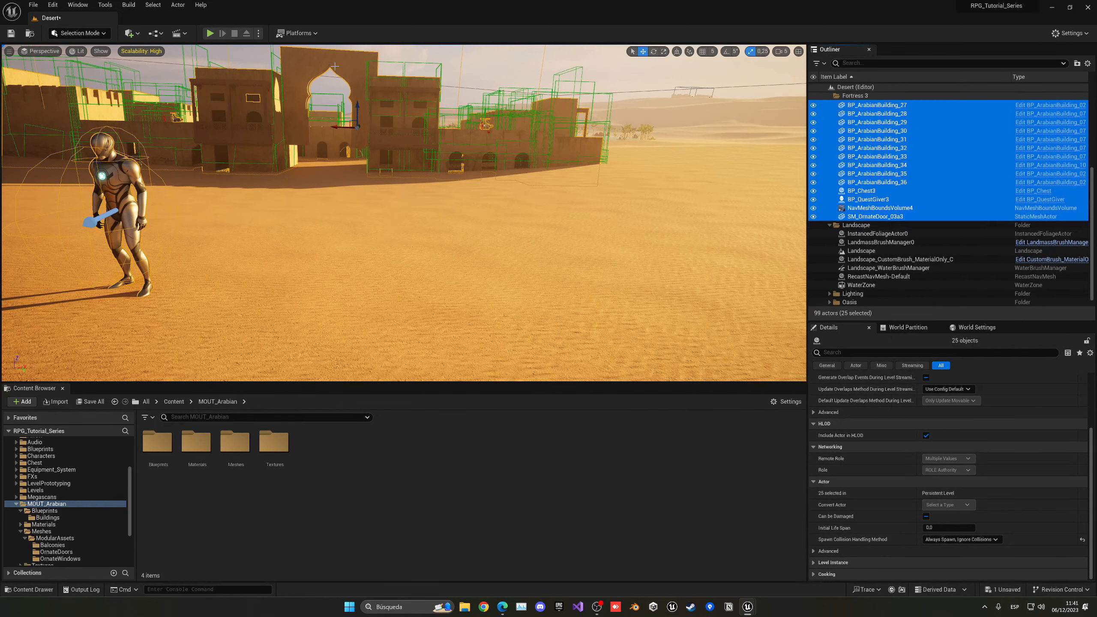
pyautogui.click(370, 131)
pyautogui.moveTo(376, 143); pyautogui.dragTo(376, 168)
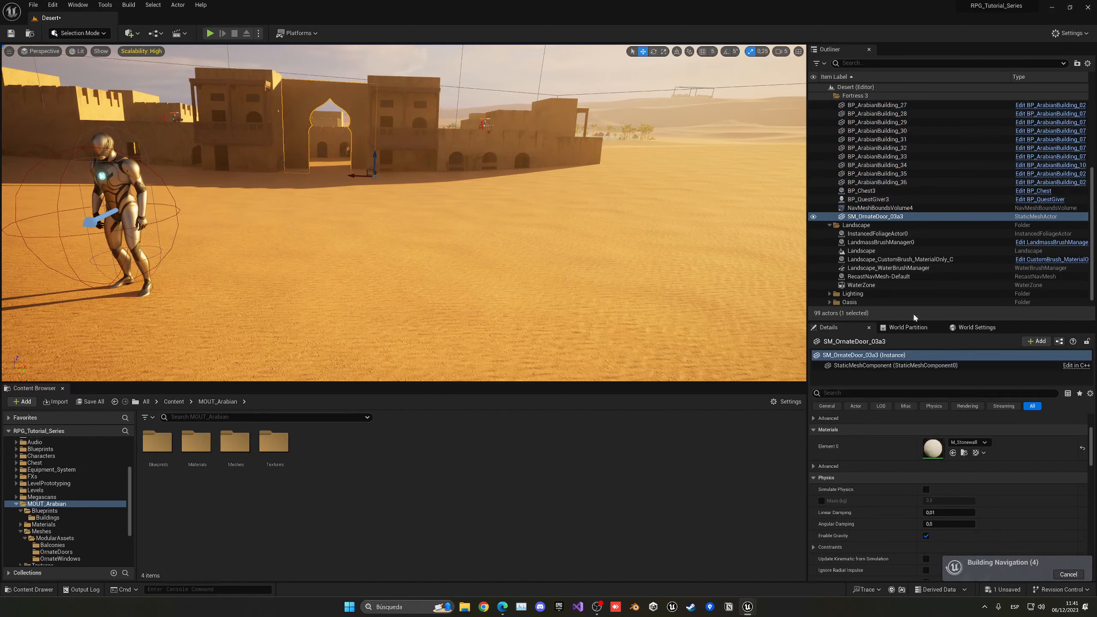
# Step: Regroup the Fortress 3 actors from BP_AI17 through SM_OrnateDoor_03a3 and save the level
pyautogui.scroll(5, 864, 147)
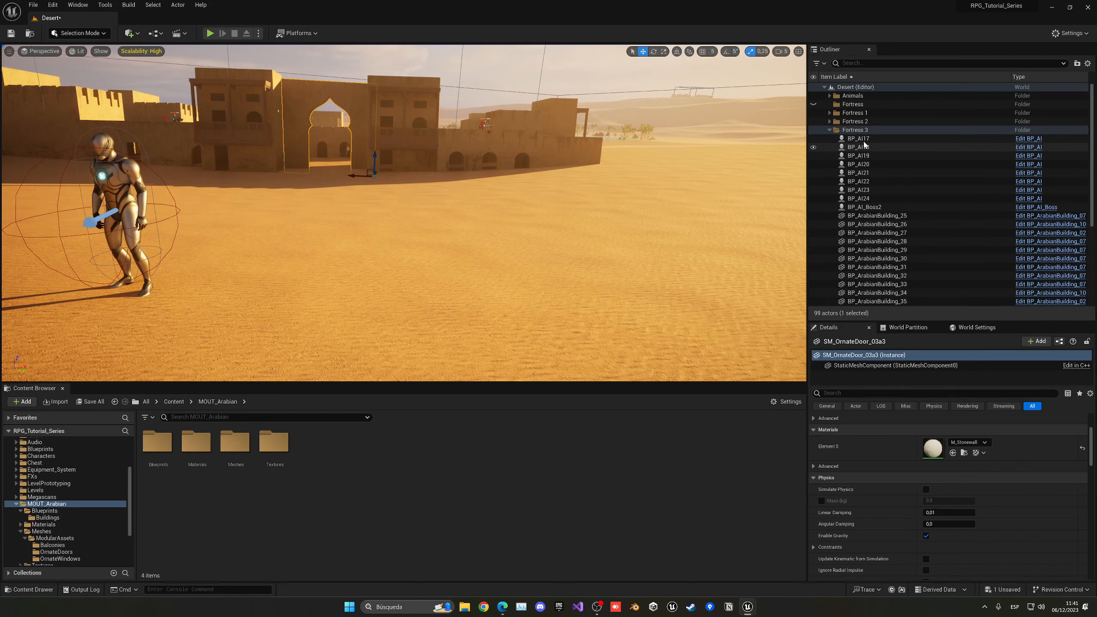
pyautogui.click(864, 139)
pyautogui.scroll(-2, 874, 235)
pyautogui.click(863, 169)
pyautogui.scroll(2, 865, 143)
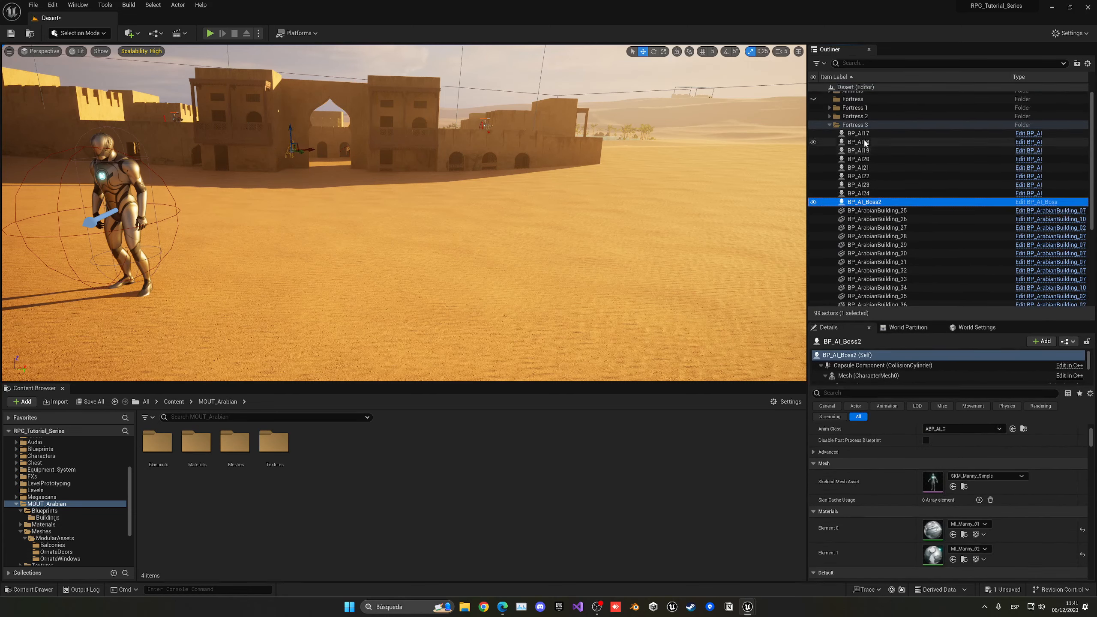
pyautogui.click(864, 134)
pyautogui.scroll(-2, 866, 172)
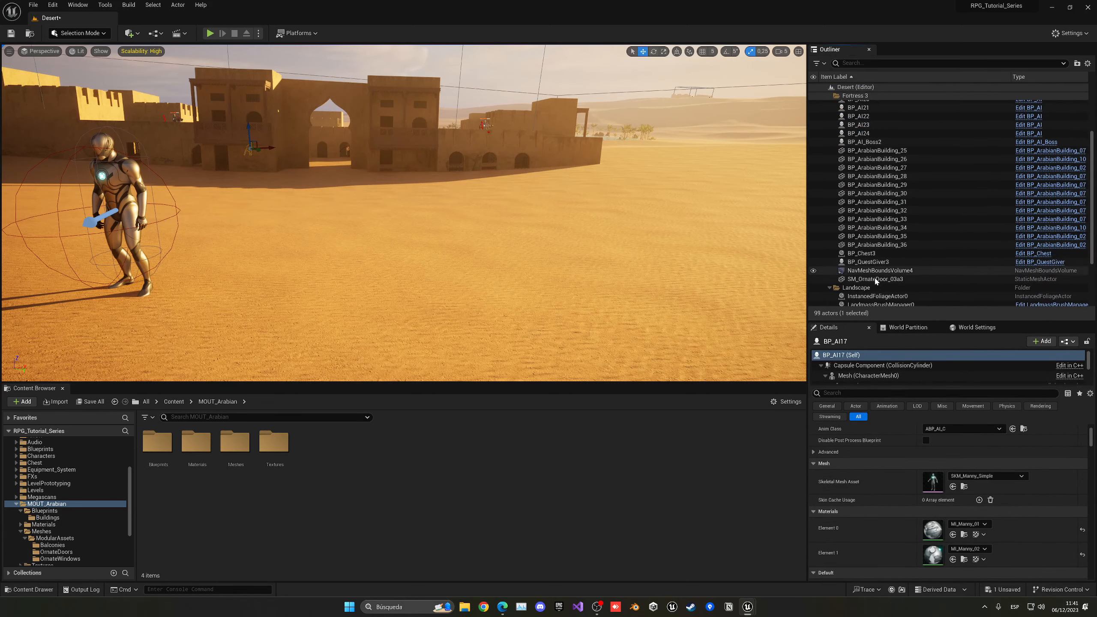
pyautogui.keyDown('shift'); pyautogui.click(875, 279); pyautogui.keyUp('shift')
pyautogui.rightClick(869, 201)
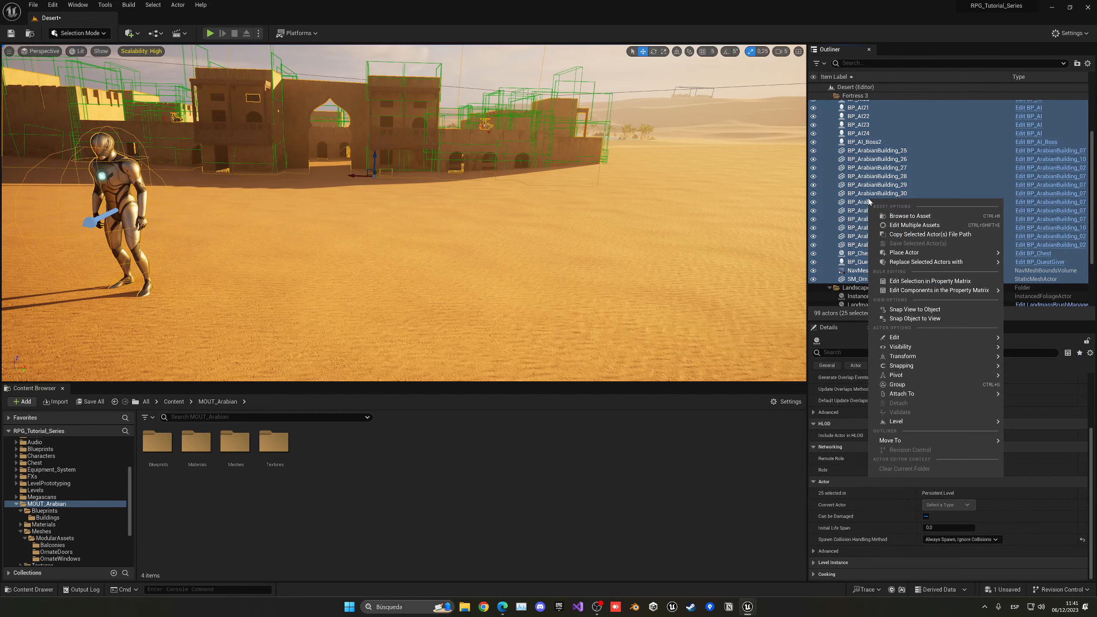
pyautogui.click(907, 384)
pyautogui.hotkey('ctrl', 's')
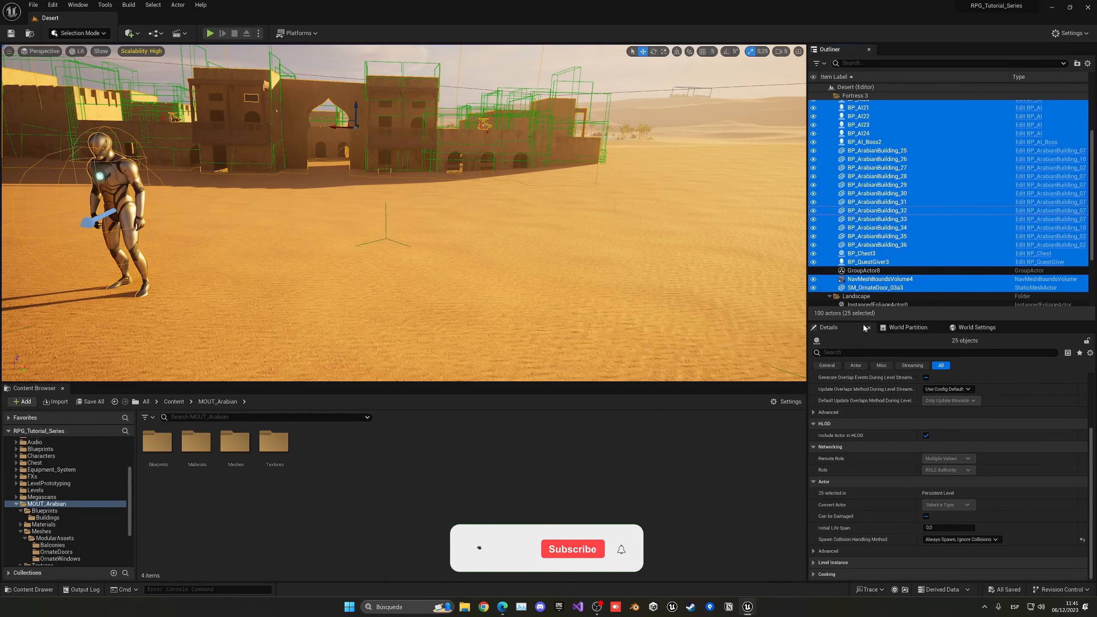
# Step: Collapse the Fortress 3 and Landscape folders and clear the actor selection
pyautogui.scroll(3, 890, 133)
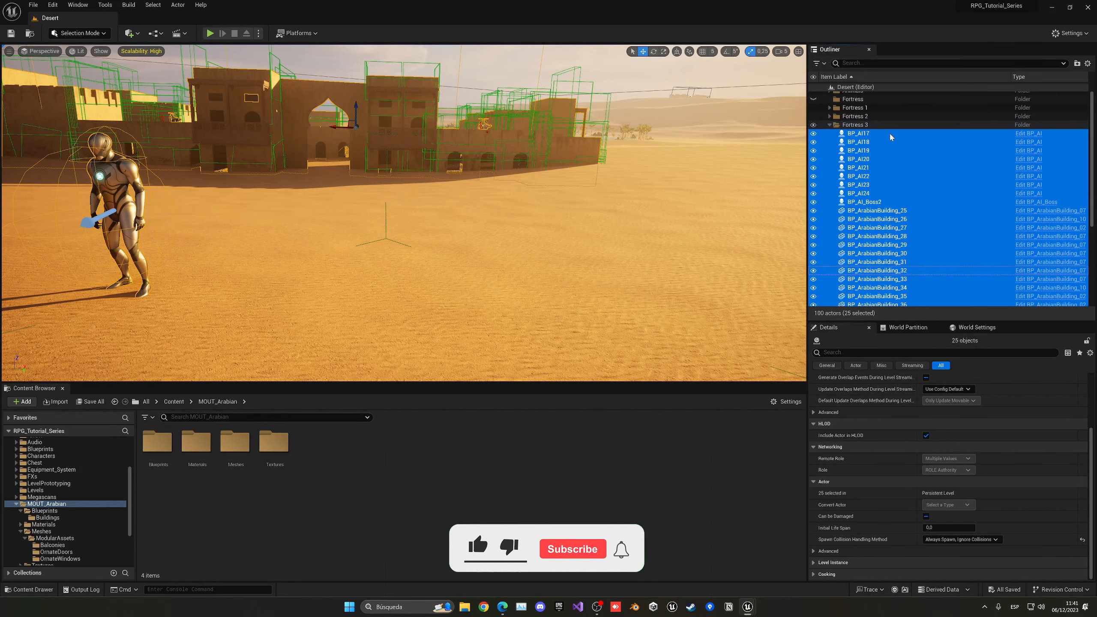
pyautogui.click(829, 124)
pyautogui.press('Escape')
pyautogui.click(829, 139)
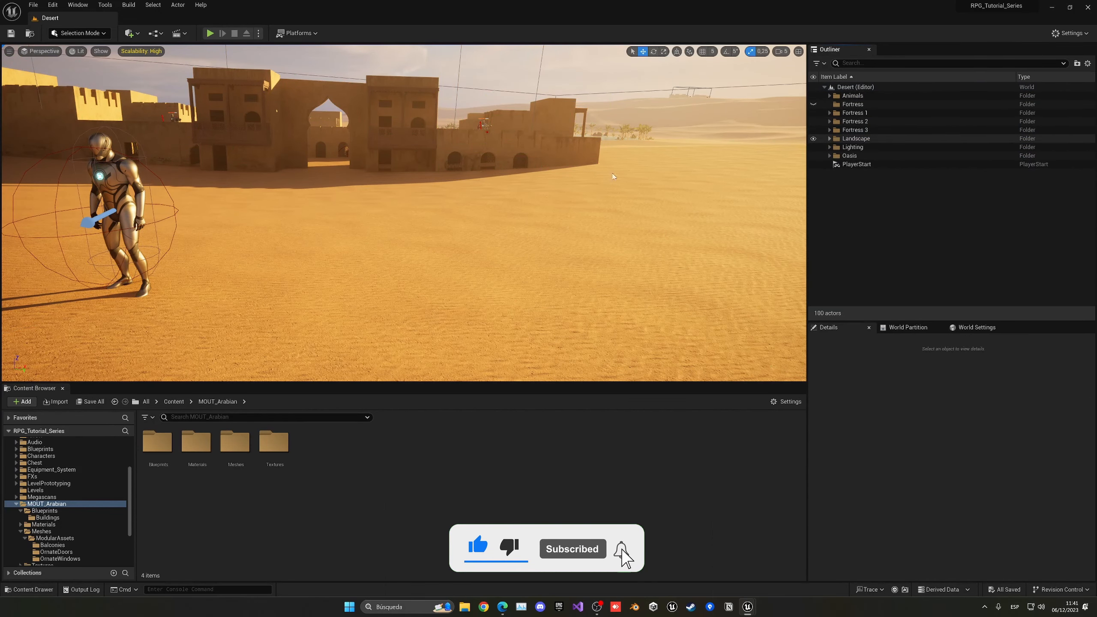
pyautogui.scroll(-10, 404, 213)
pyautogui.moveTo(480, 195); pyautogui.dragTo(532, 195, button='right')
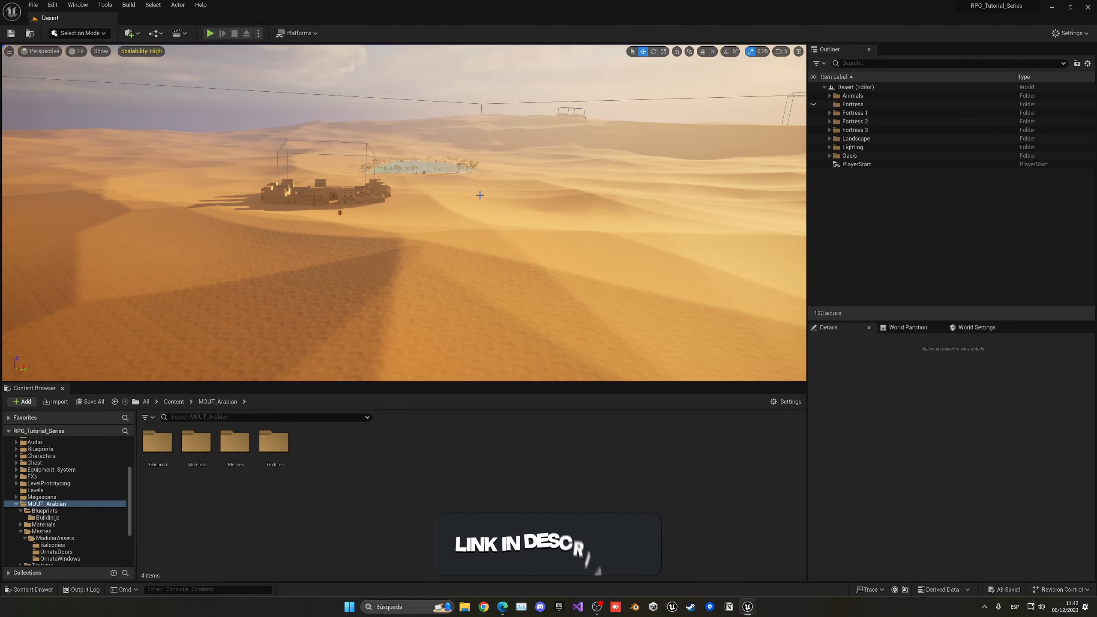
pyautogui.press('a')
pyautogui.moveTo(480, 195); pyautogui.dragTo(551, 195, button='right')
pyautogui.press('w')
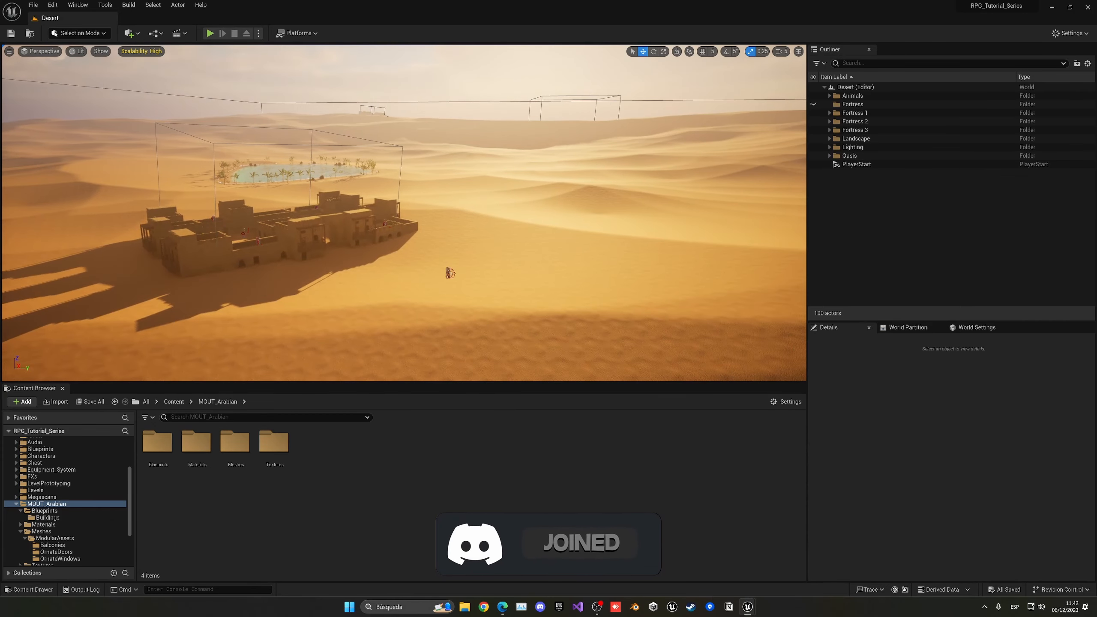